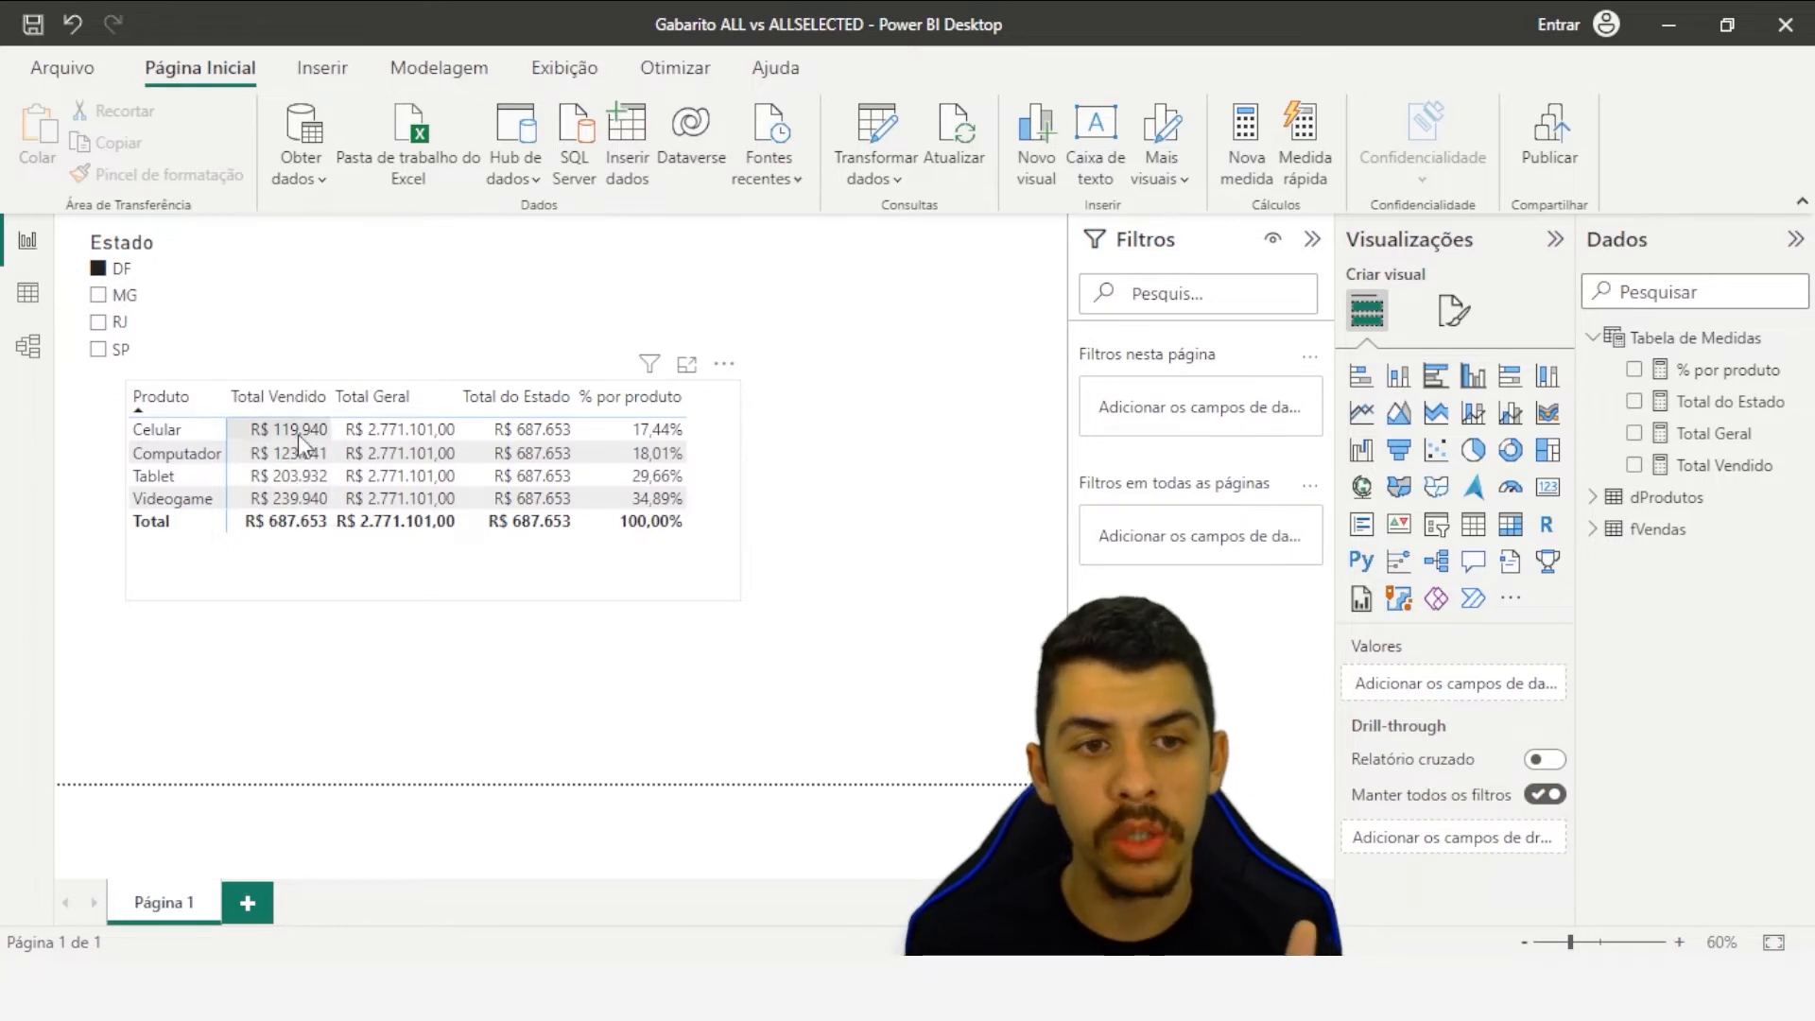
# - Clear and reselect DF in the Estado slicer, and move the product table away from the slicer on the canvas
pyautogui.click(99, 270)
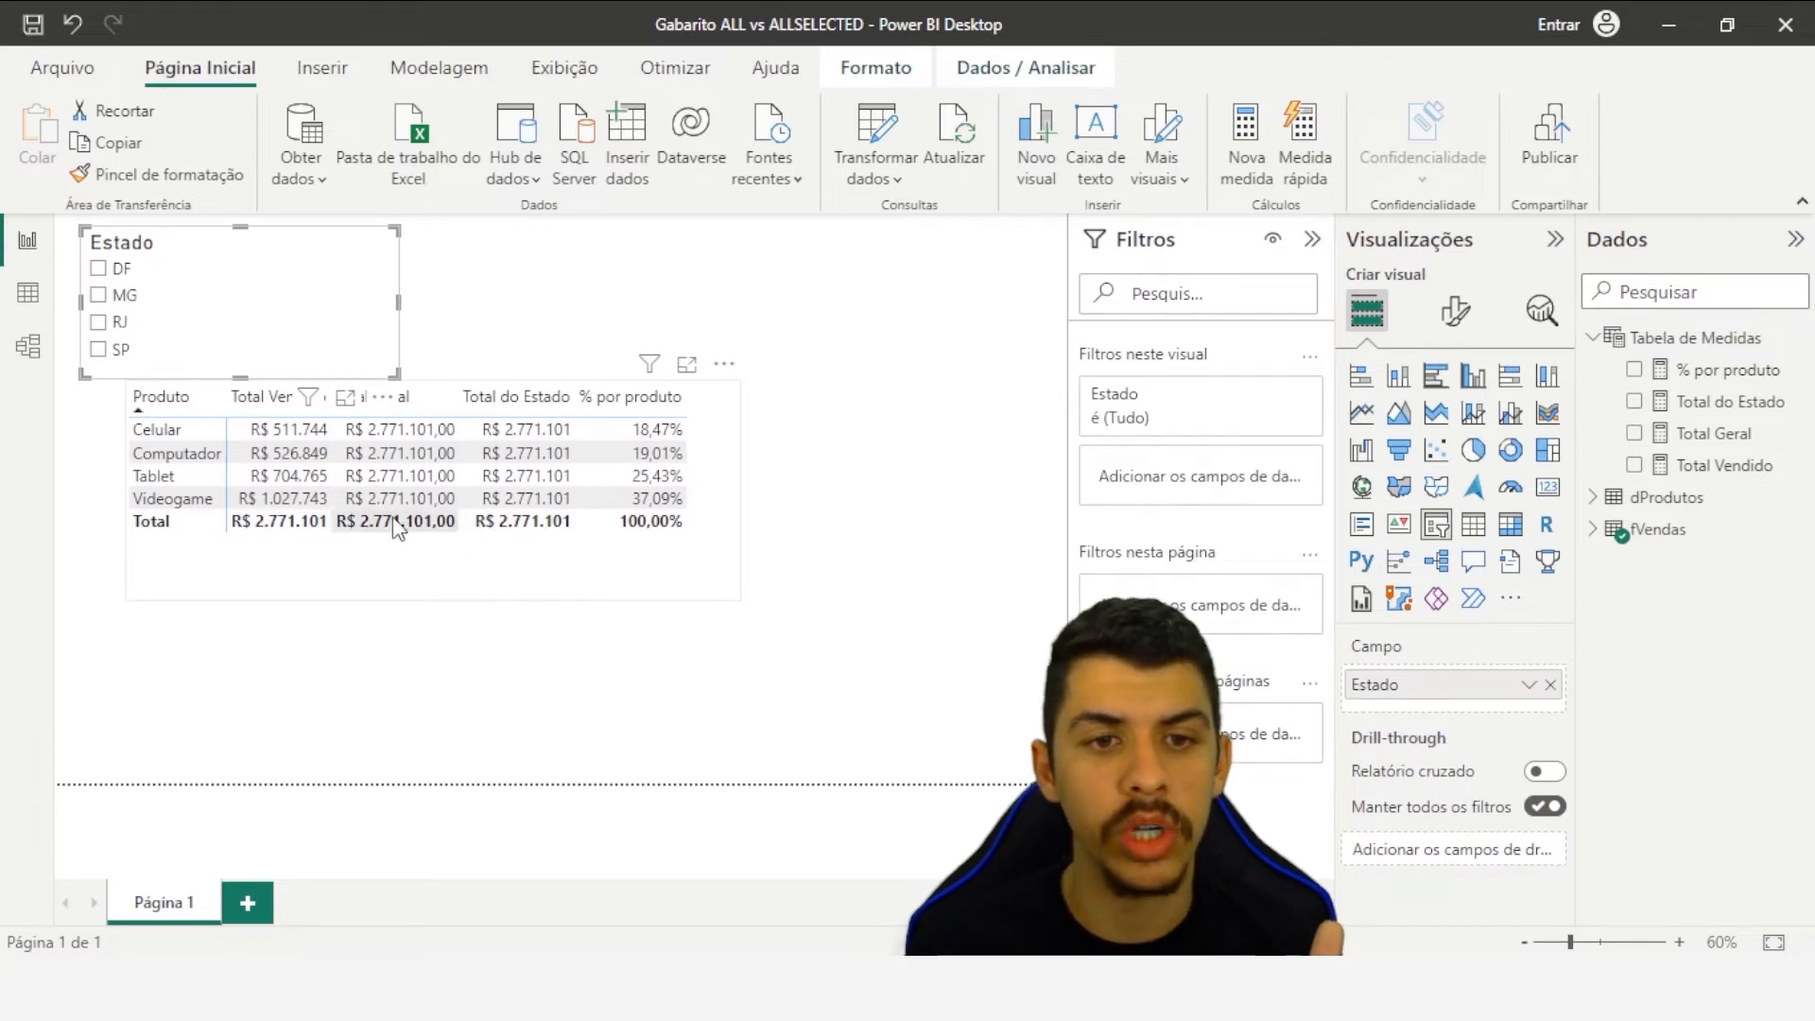
pyautogui.click(100, 269)
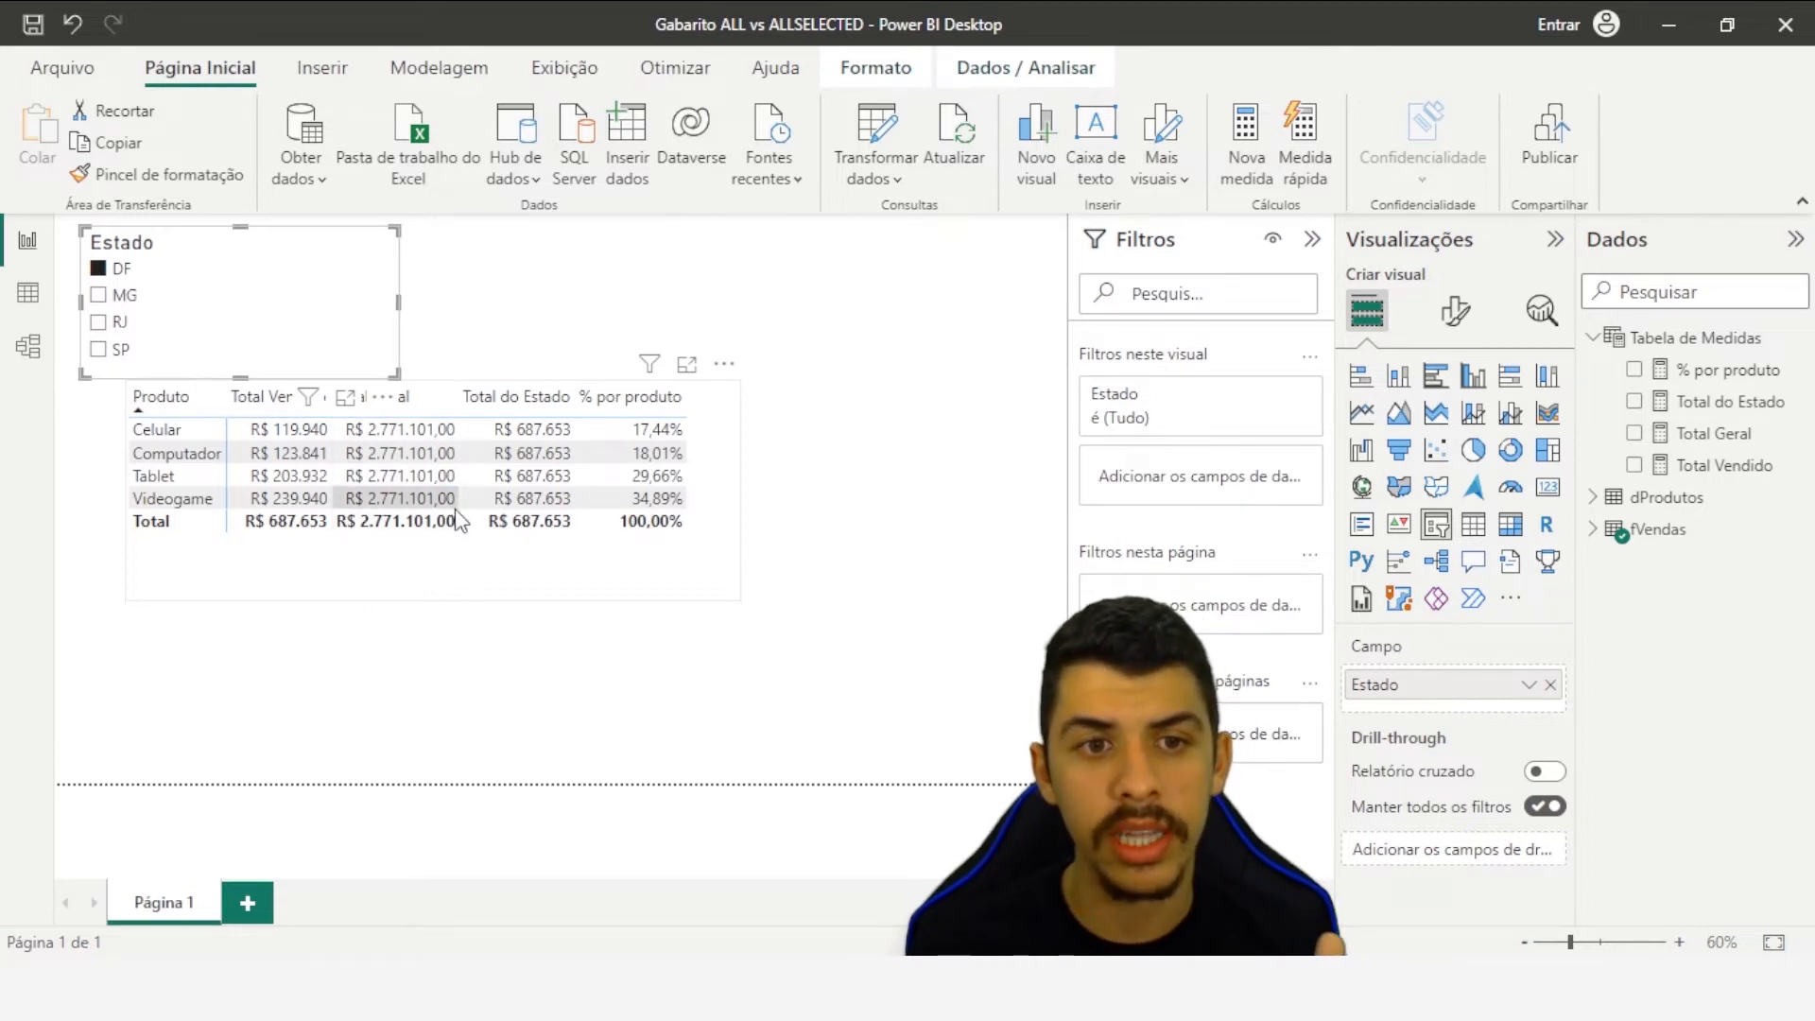
pyautogui.moveTo(729, 370); pyautogui.dragTo(857, 409)
pyautogui.click(961, 491)
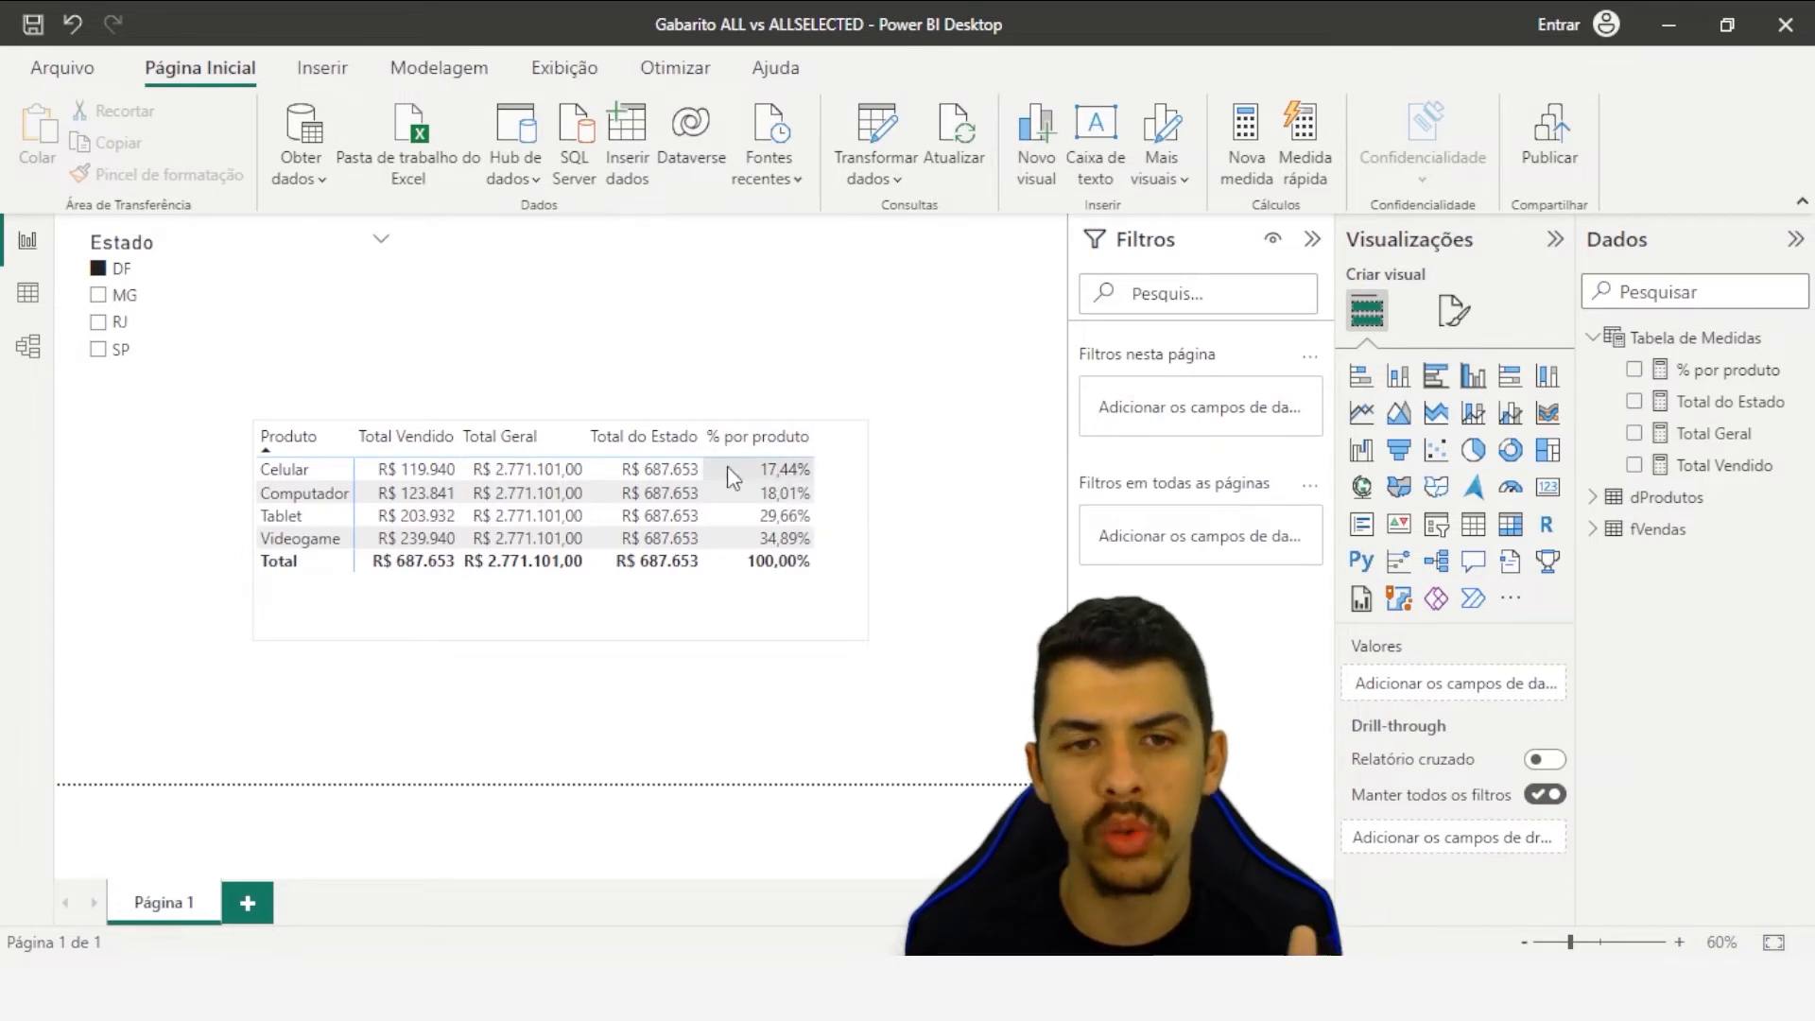
# - Filter the report by MG, RJ and SP in turn to compare the product sales and percentages of each state
pyautogui.click(121, 301)
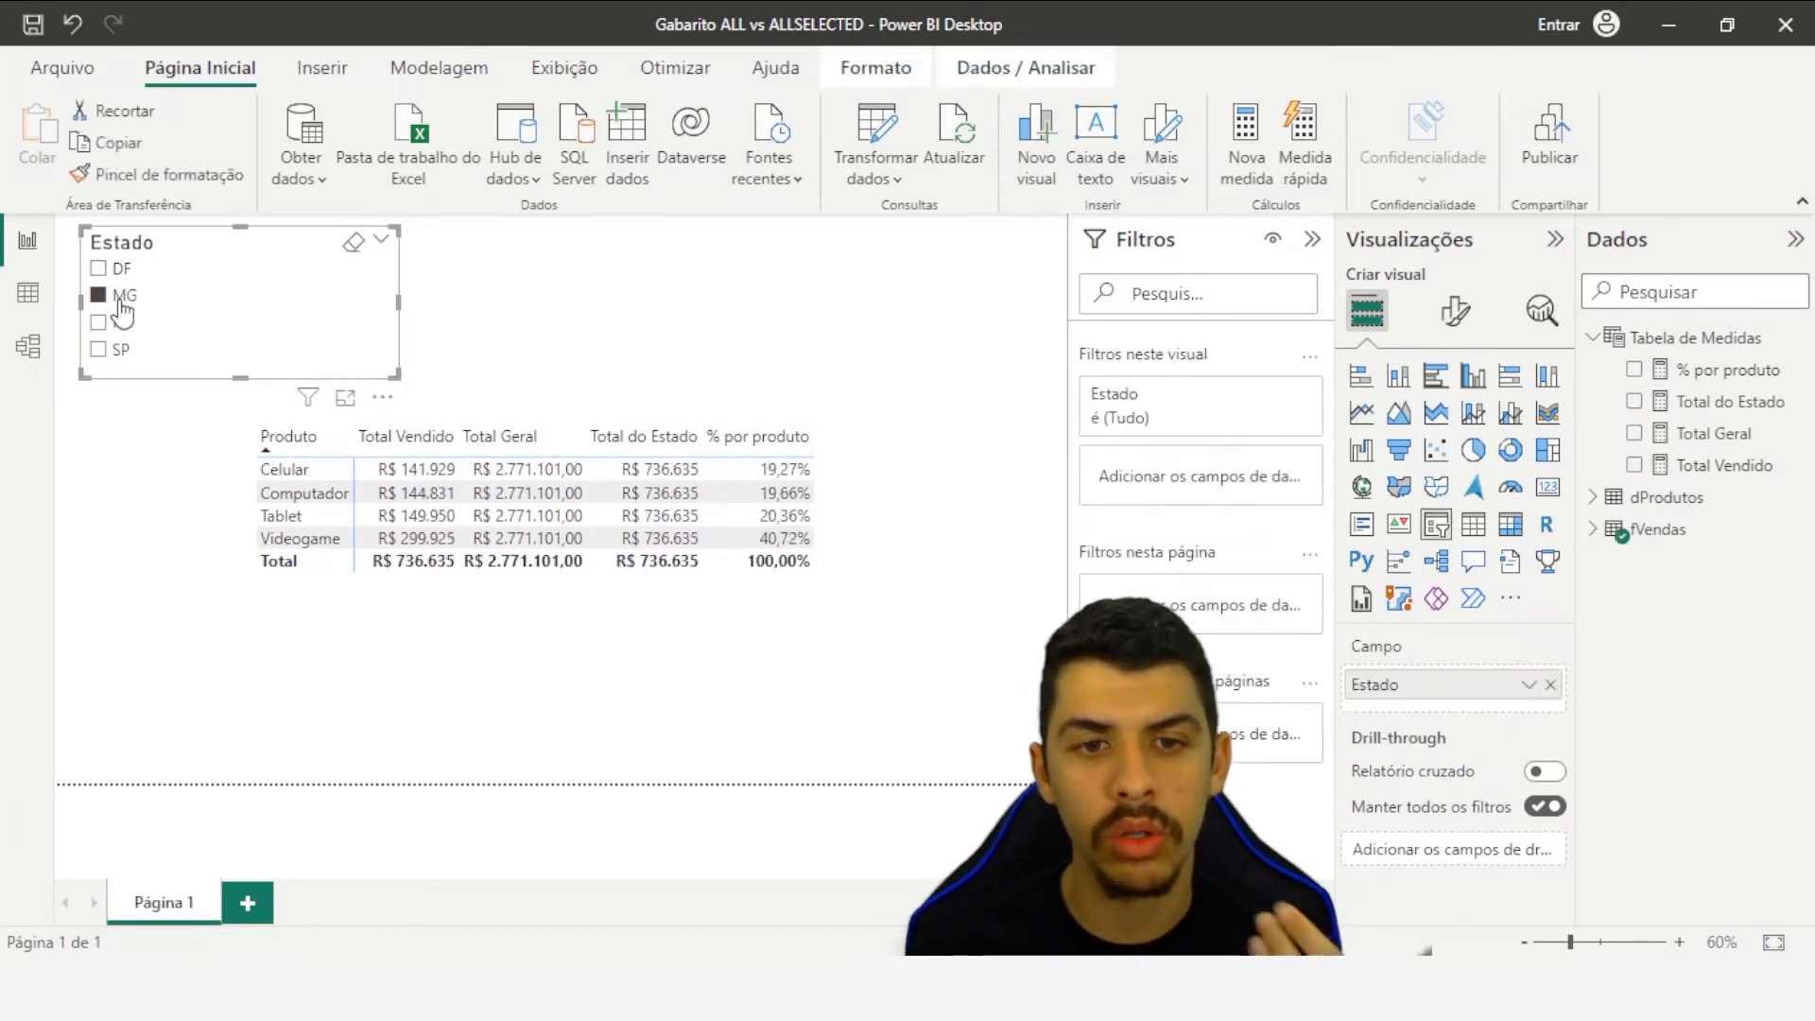
pyautogui.click(121, 322)
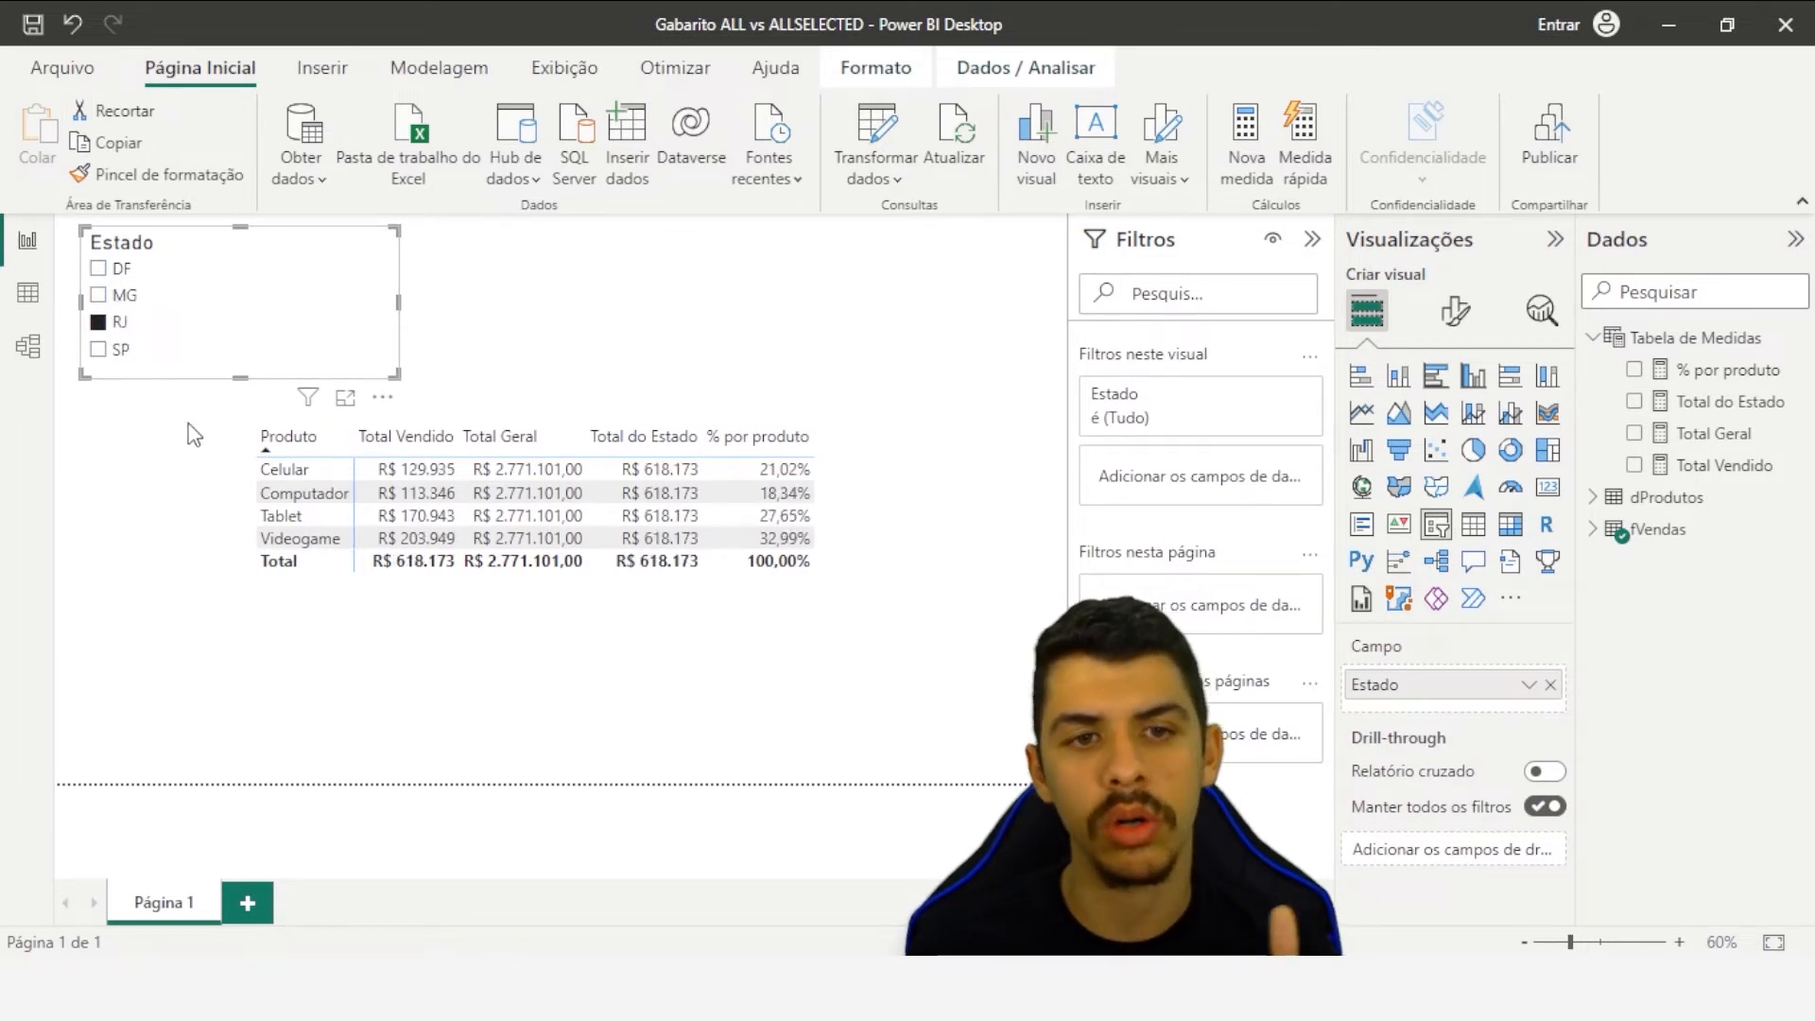
pyautogui.click(117, 350)
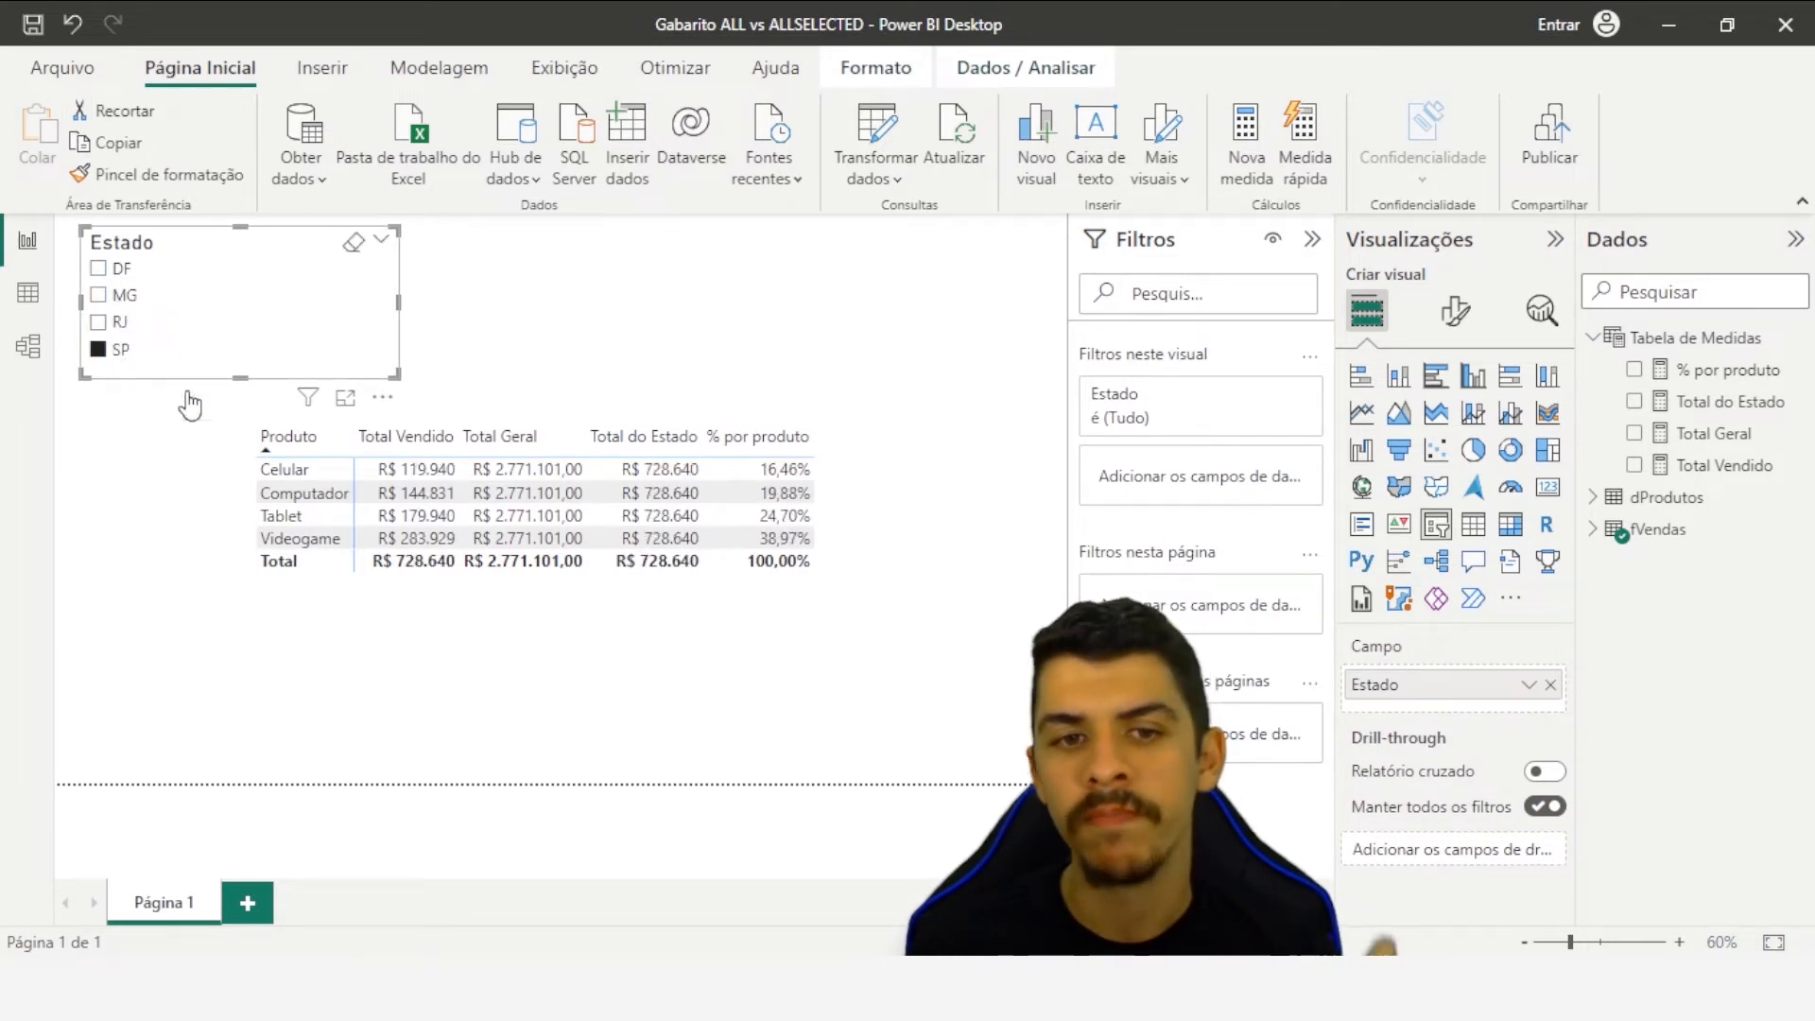
pyautogui.click(559, 663)
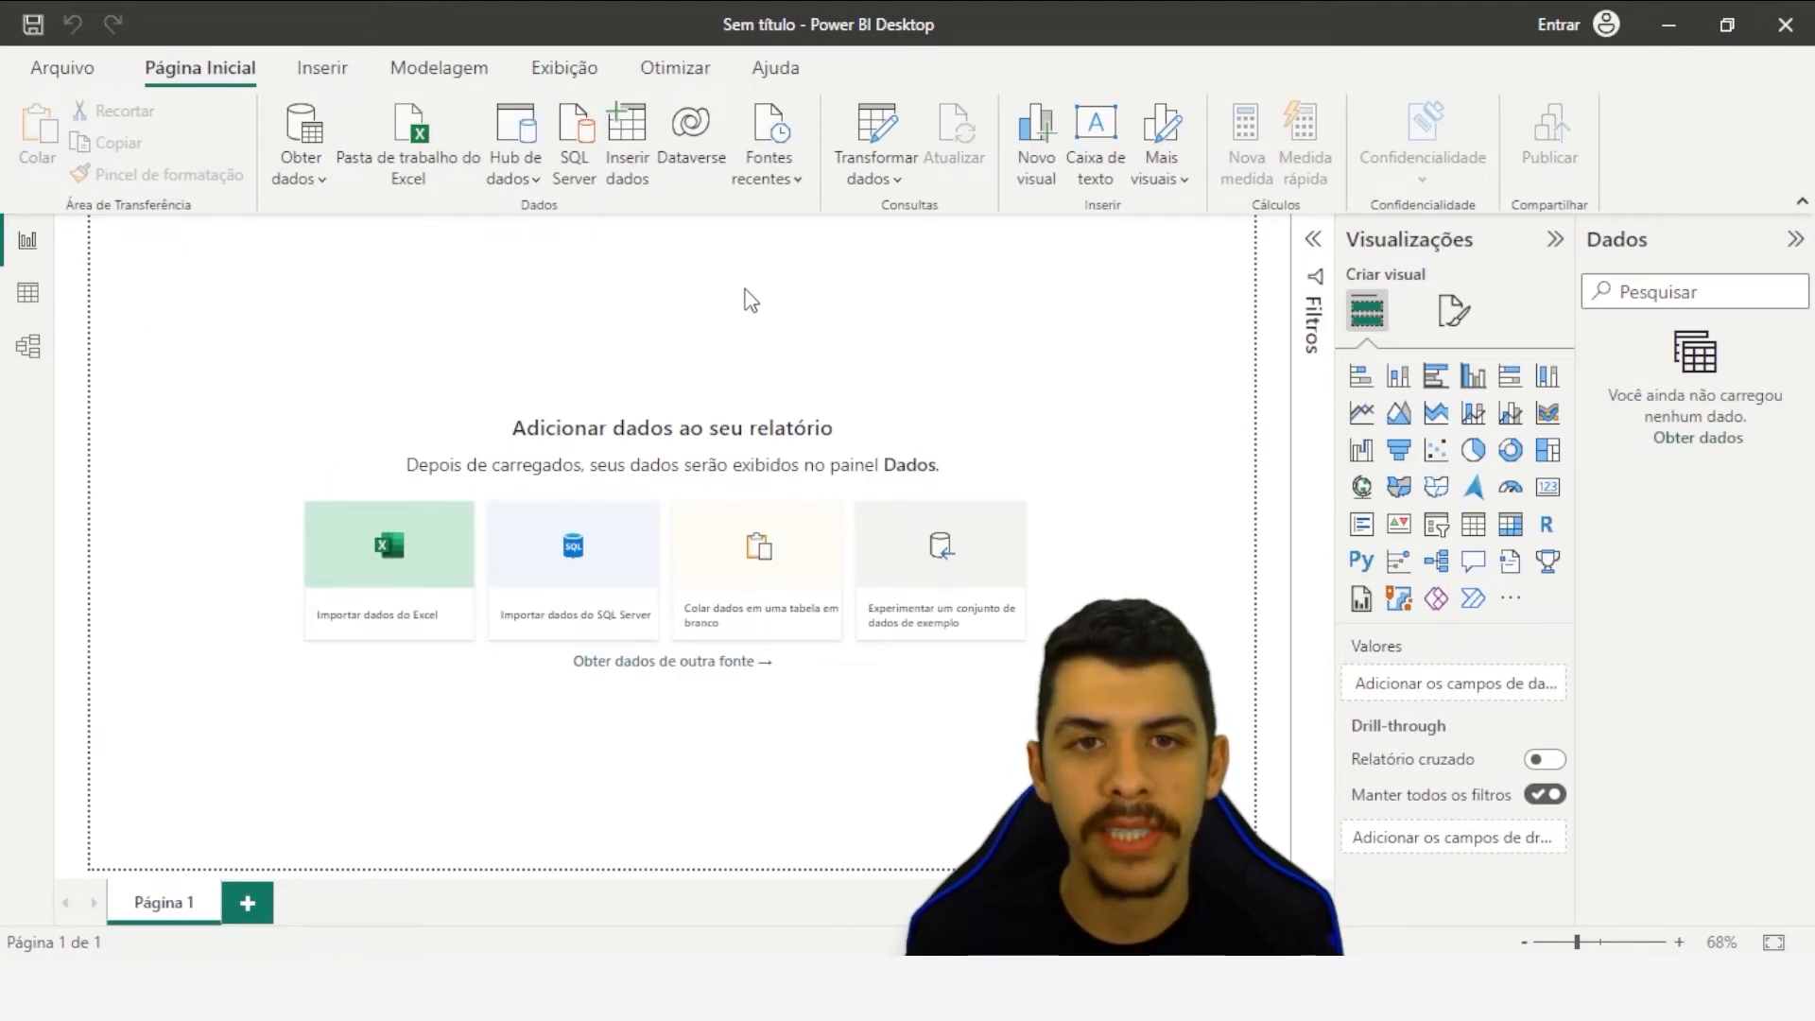
# - Connect a blank report to the Excel workbook Produtos Eletrônicos as its data source
pyautogui.click(300, 179)
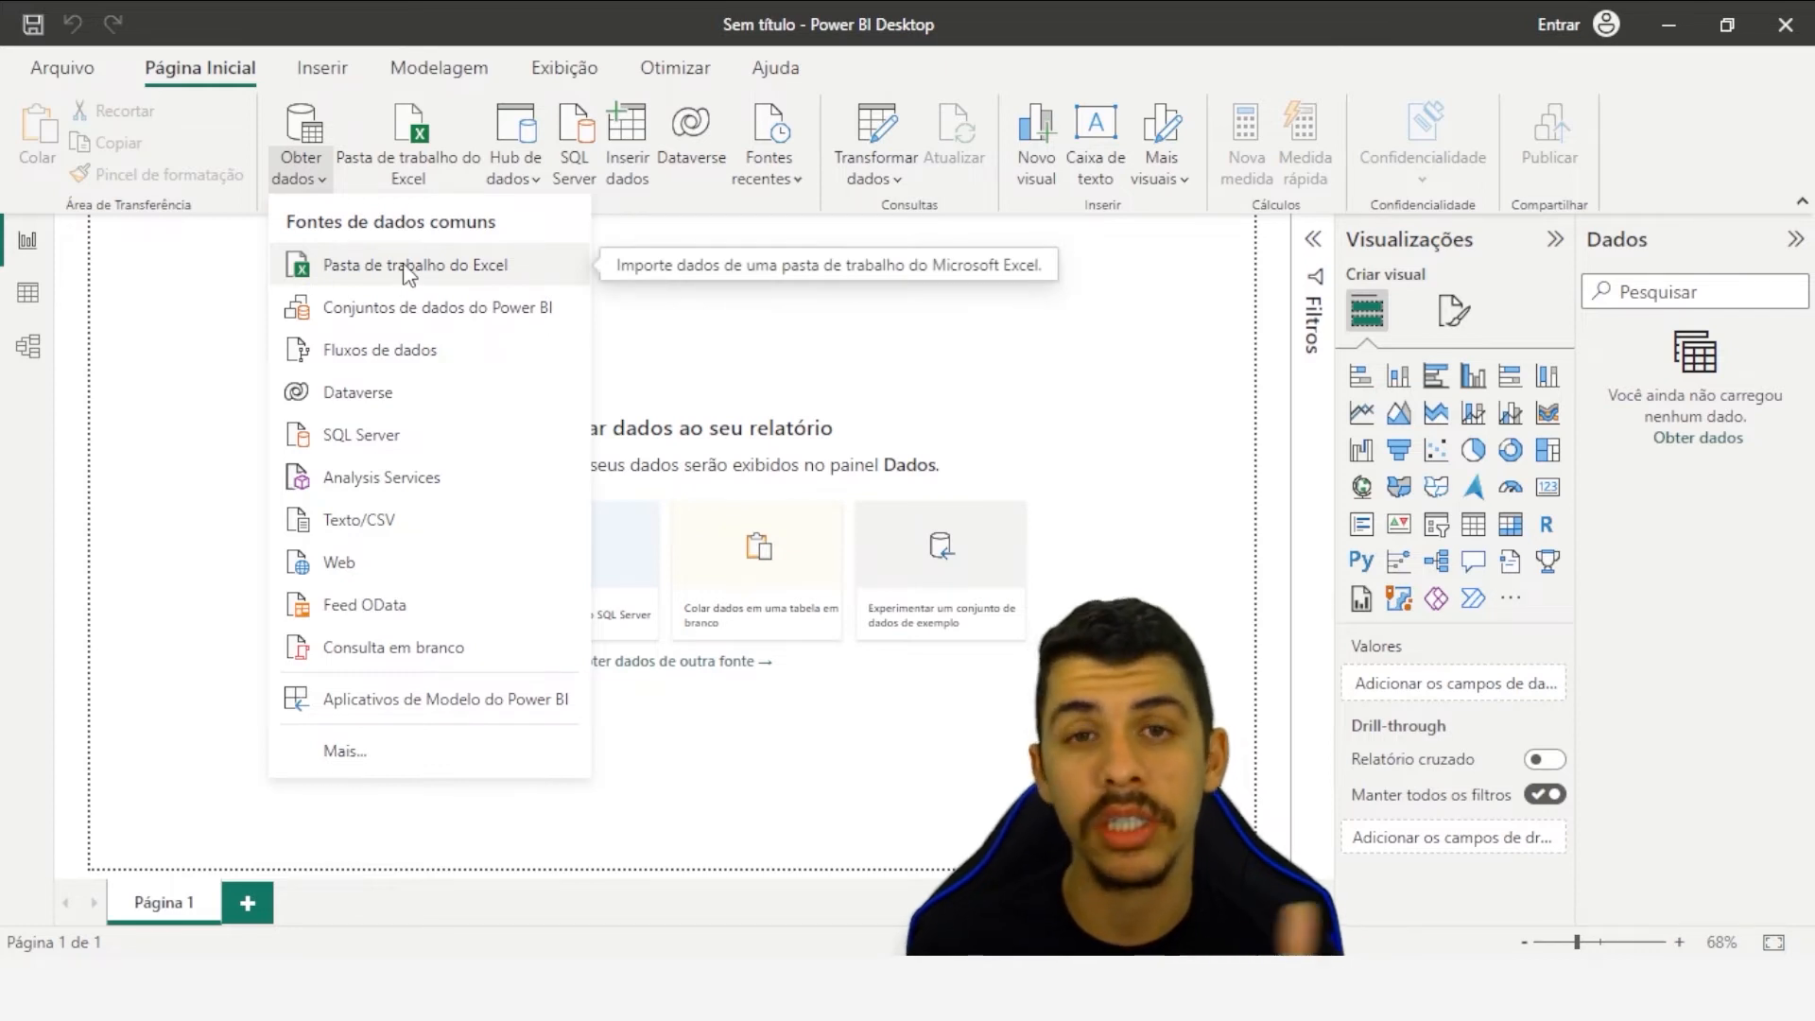
pyautogui.click(409, 269)
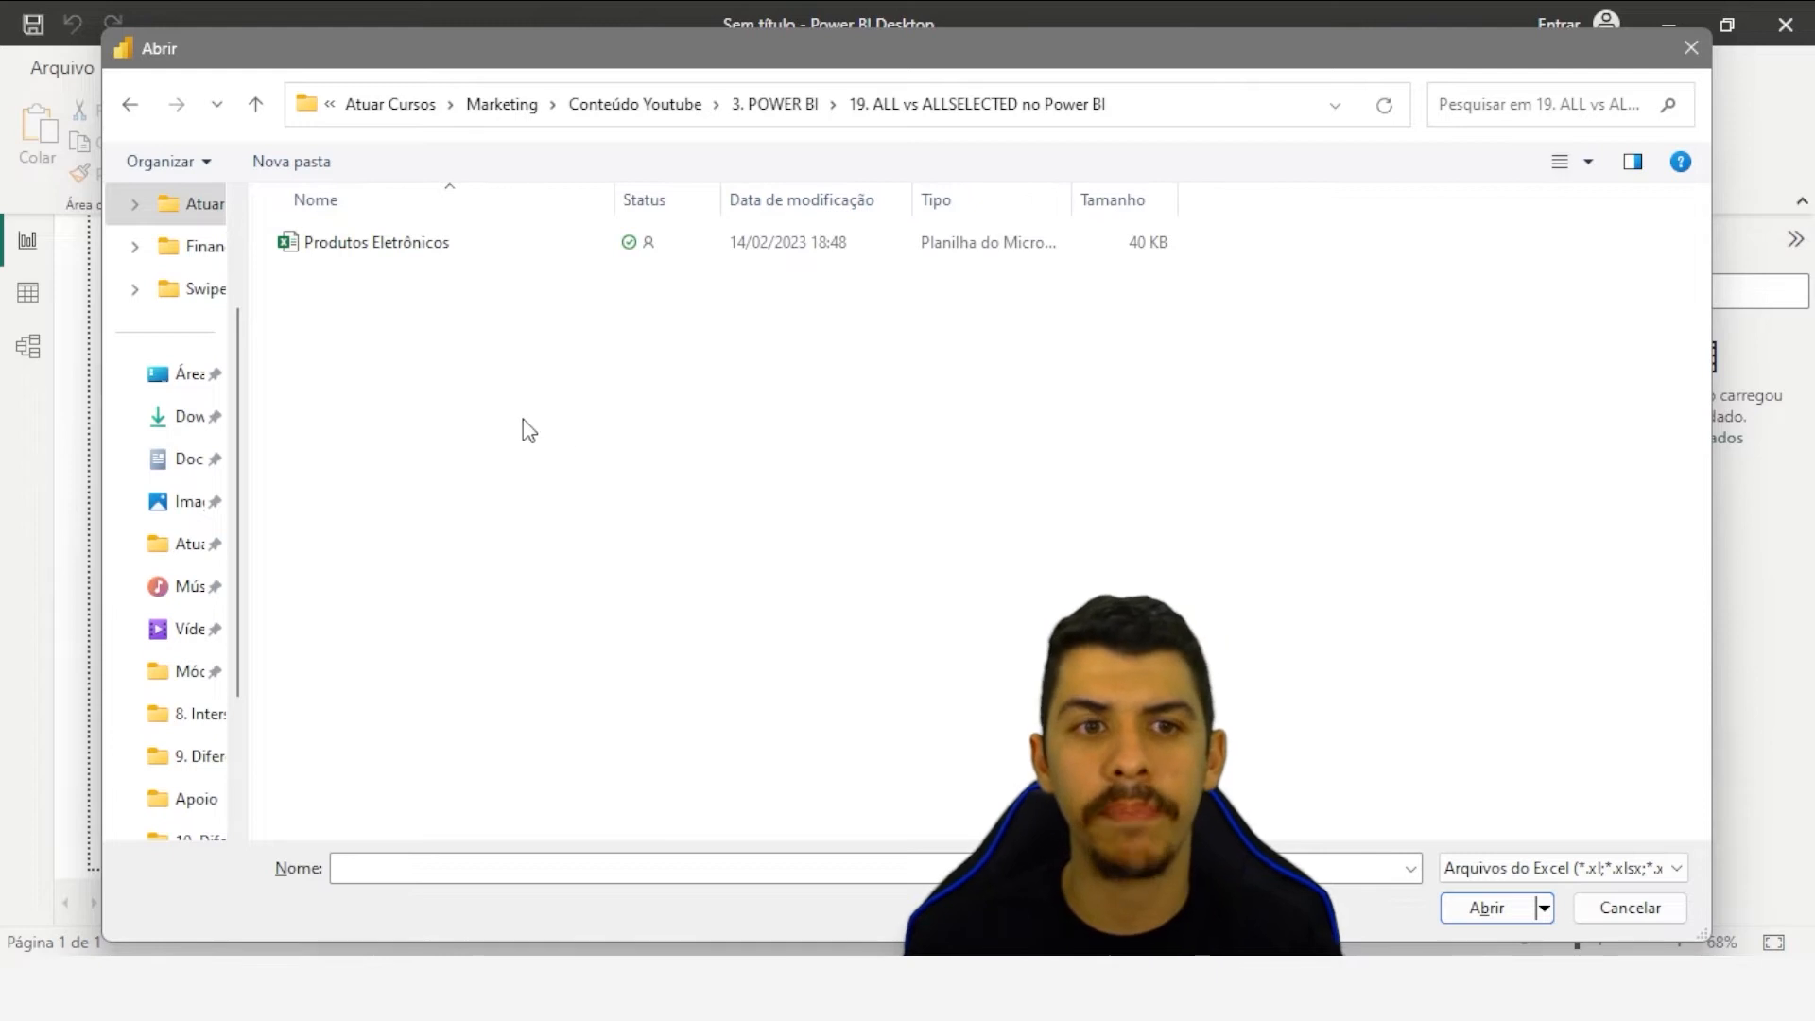
pyautogui.click(441, 251)
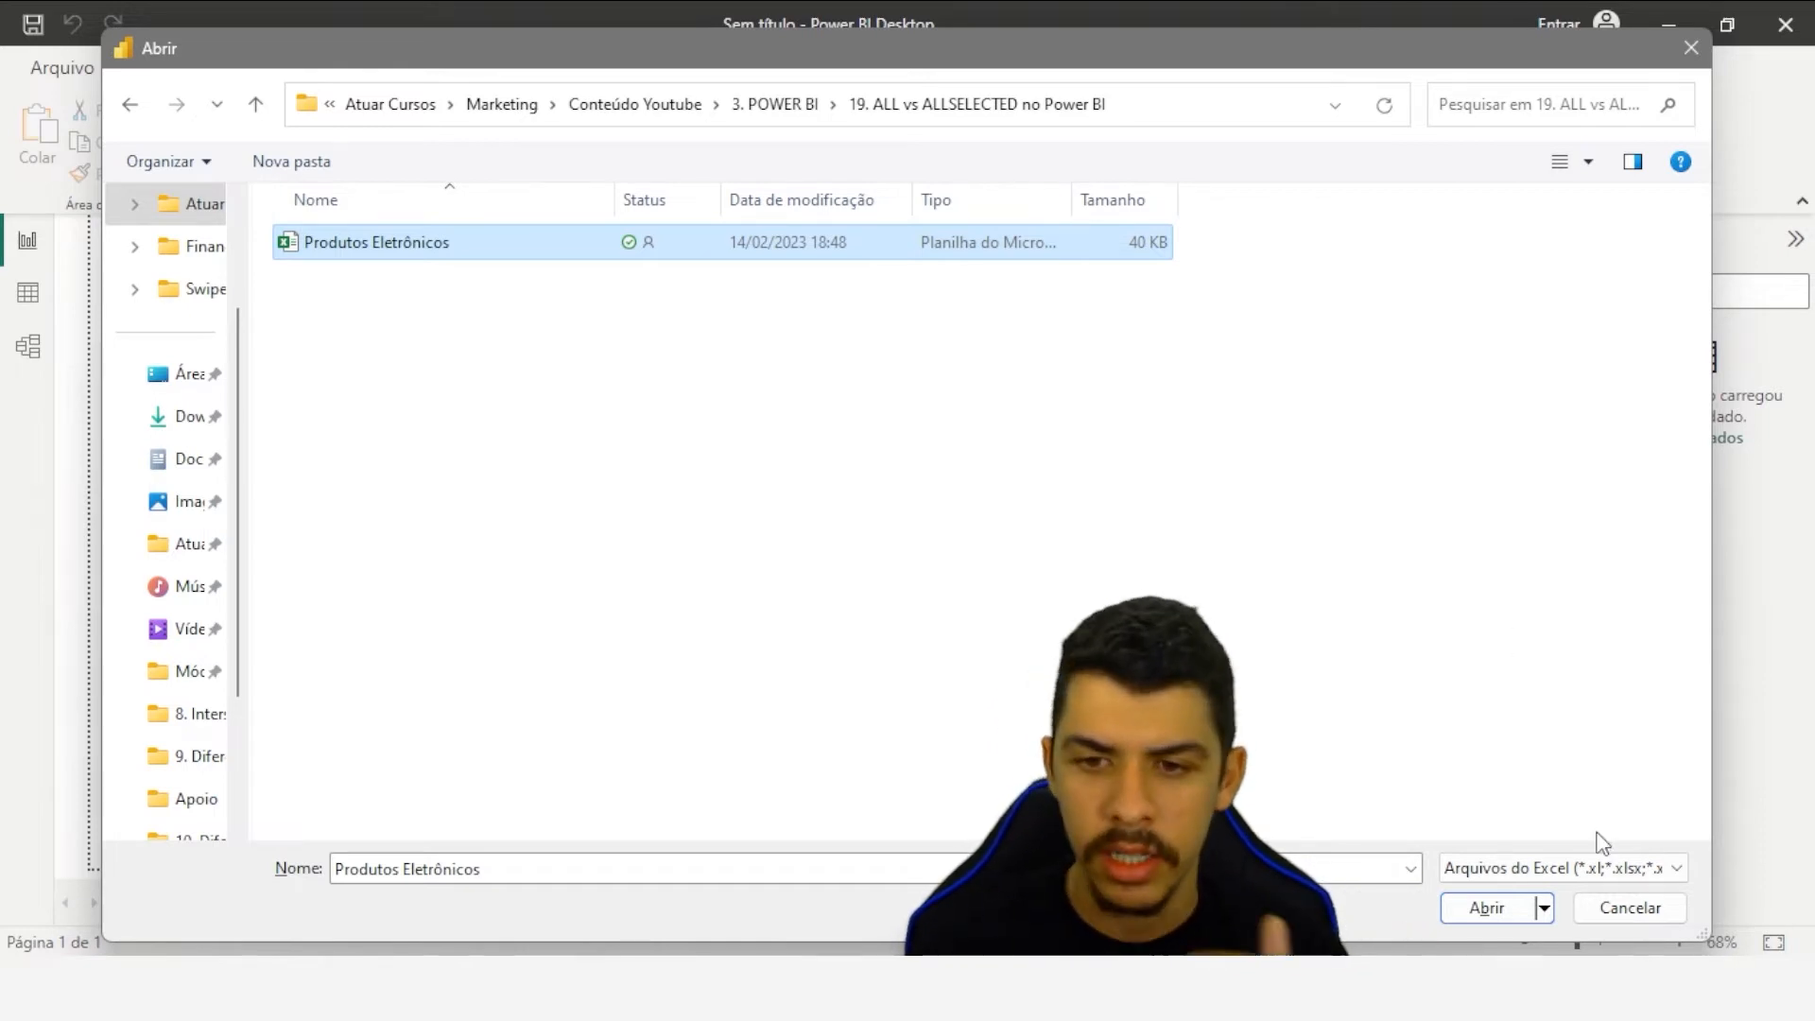
pyautogui.click(1499, 910)
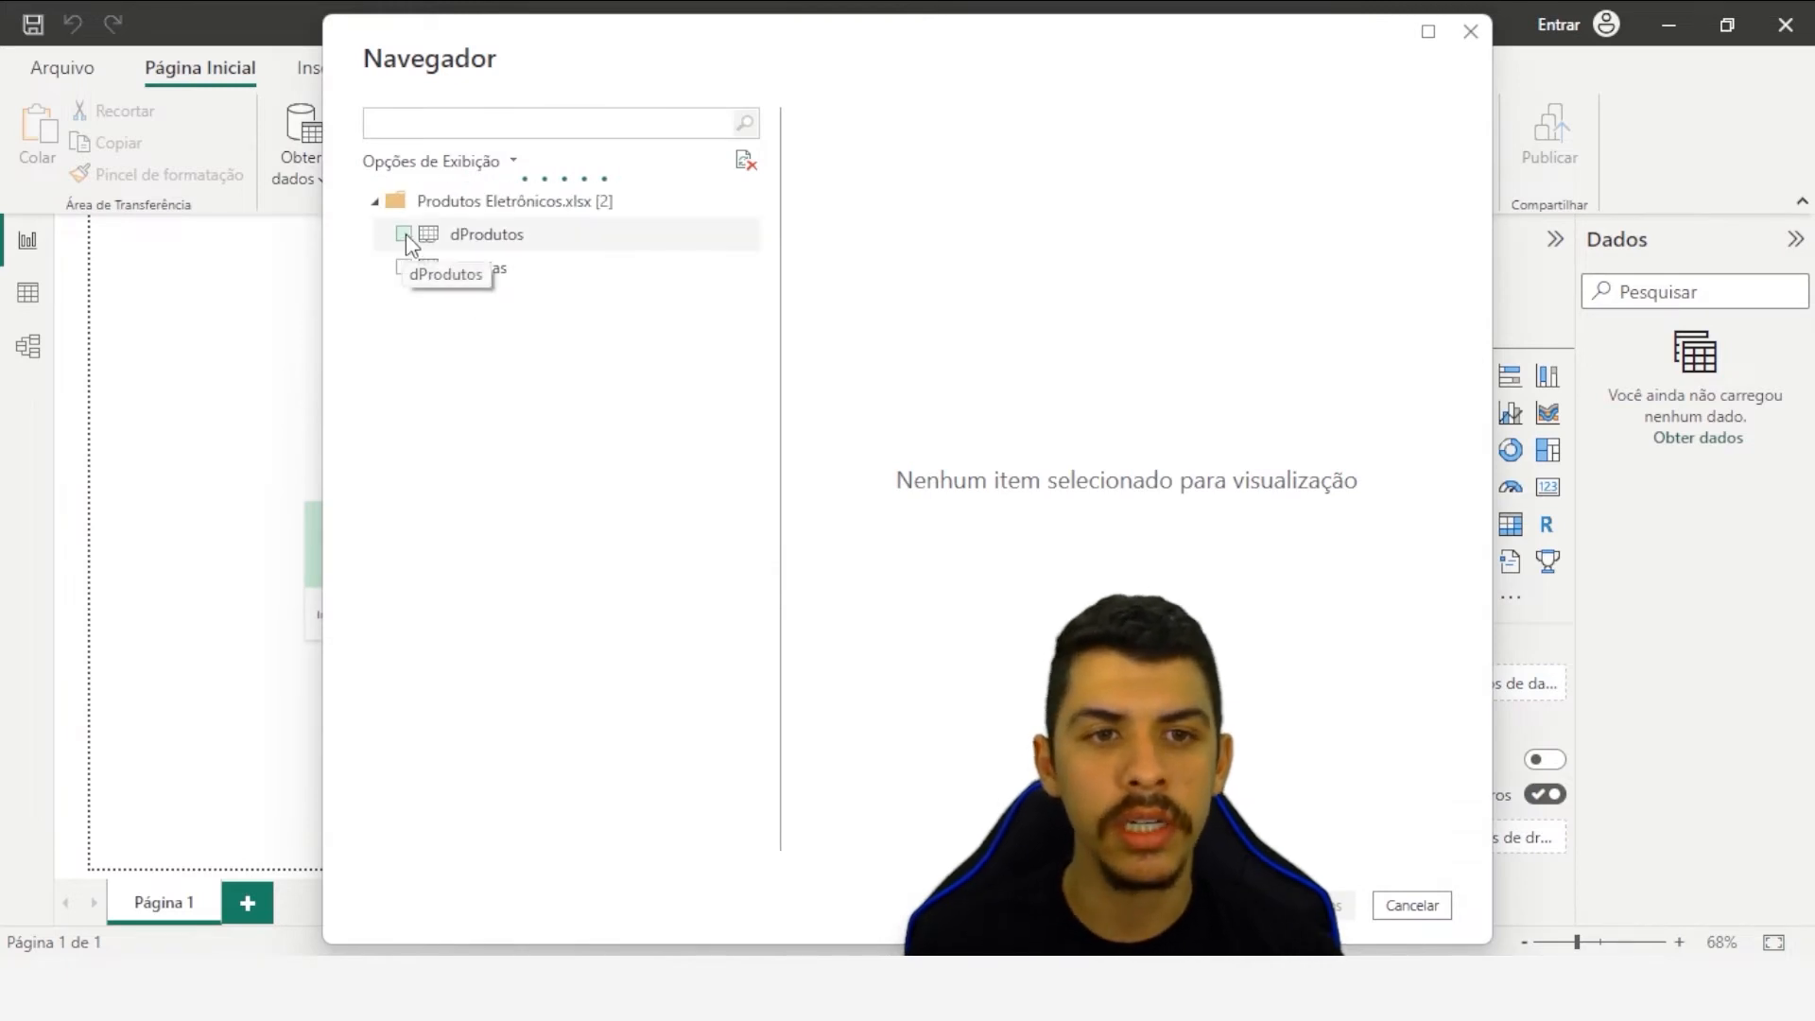
# - Select the dProdutos and fVendas tables of the workbook and load them into the report
pyautogui.click(404, 235)
pyautogui.click(407, 267)
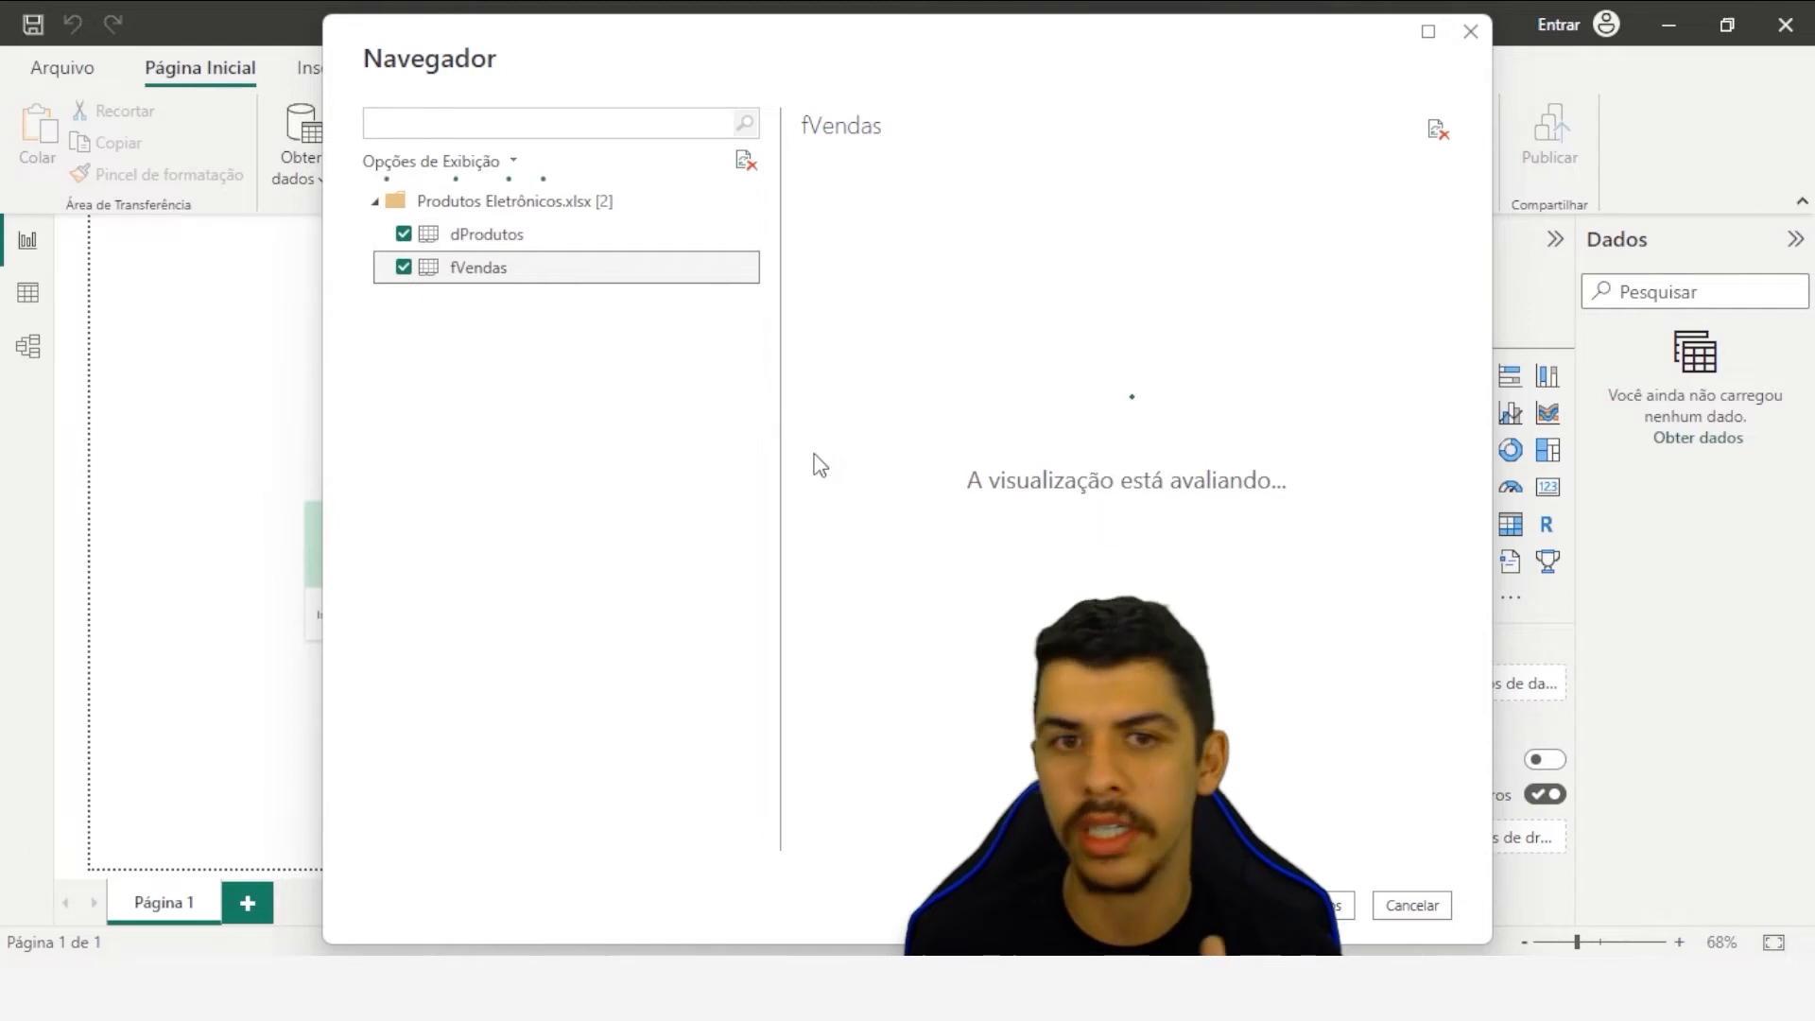
pyautogui.moveTo(1025, 69); pyautogui.dragTo(1315, 46)
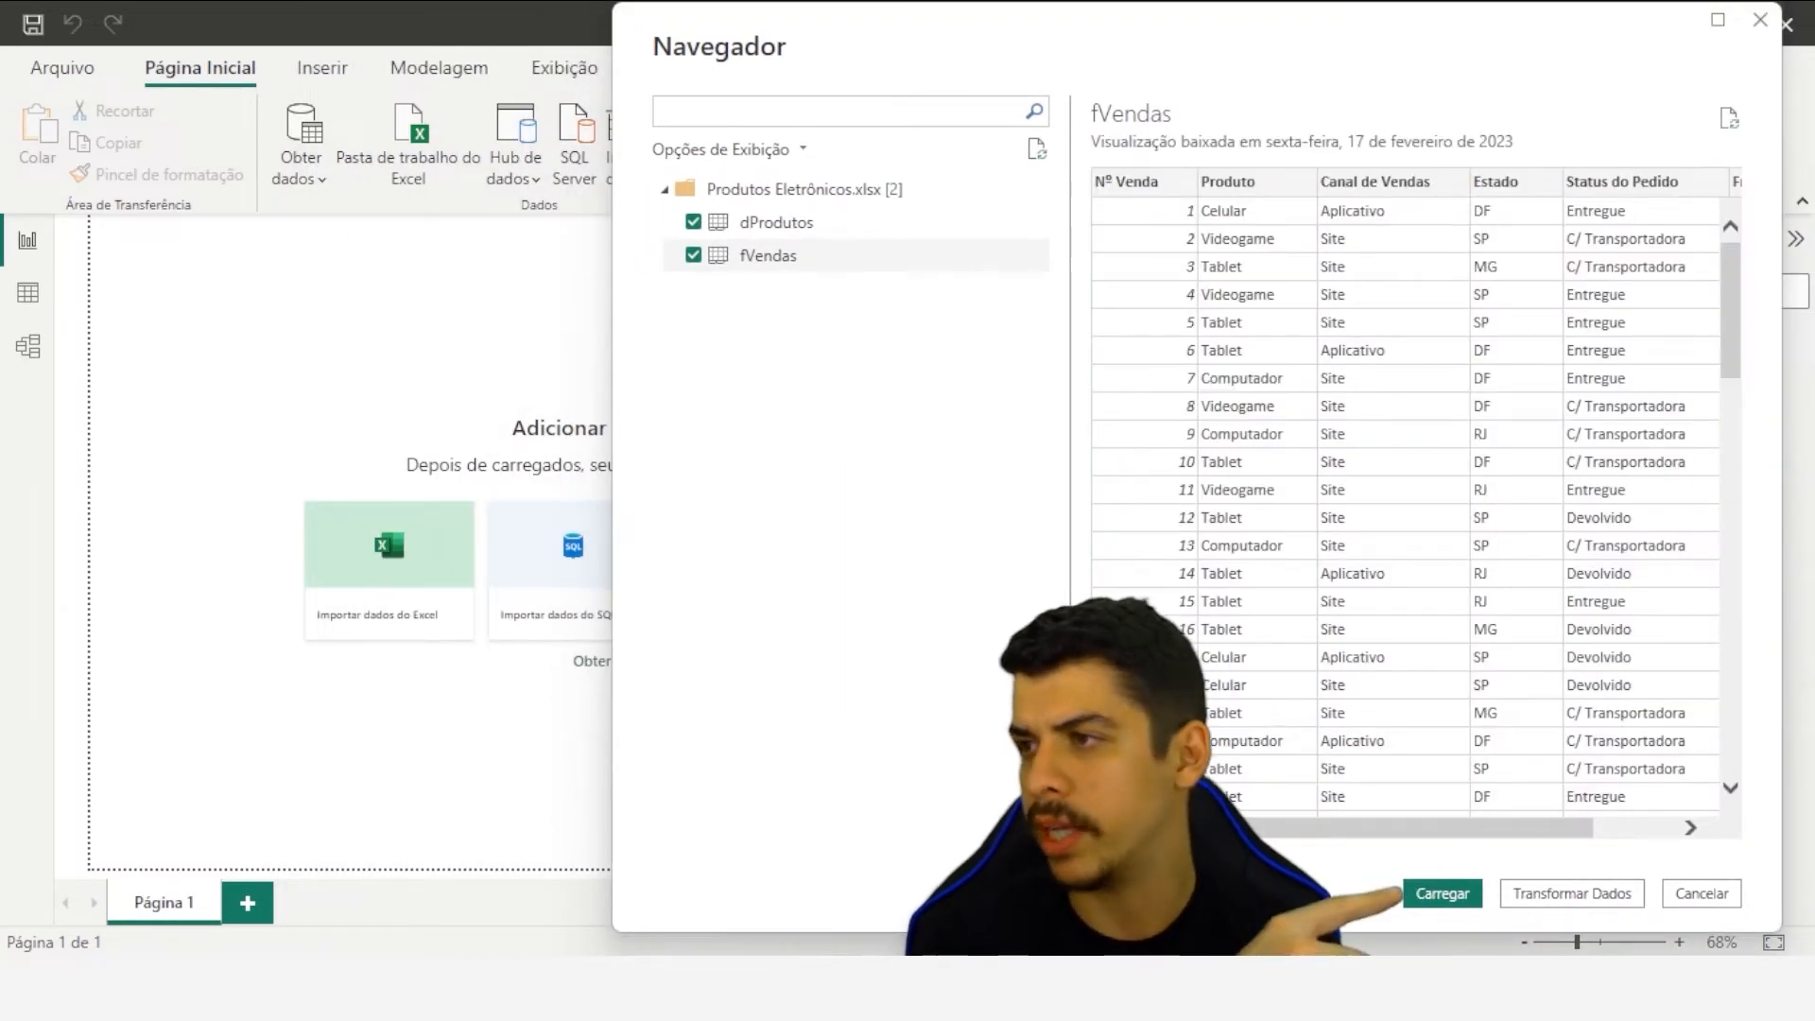
pyautogui.click(1447, 891)
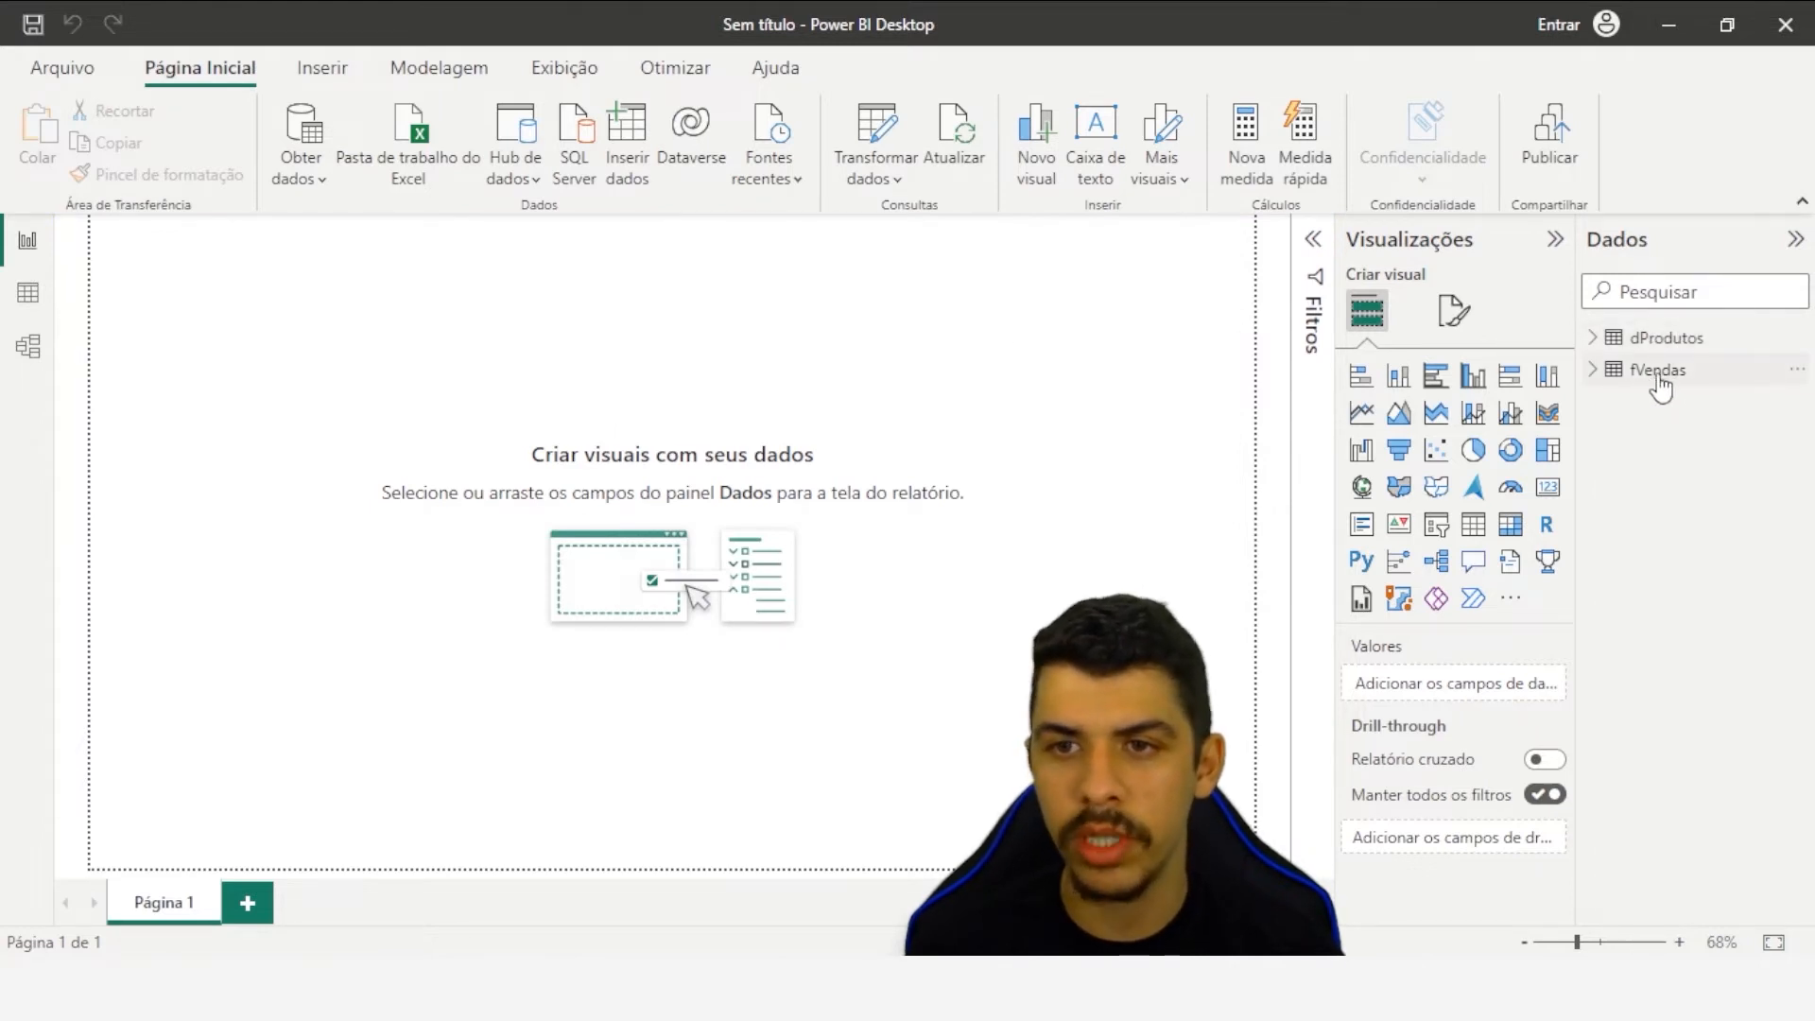
# - Examine the data of the dProdutos and fVendas tables, including the distinct values of the Frete column
pyautogui.click(27, 299)
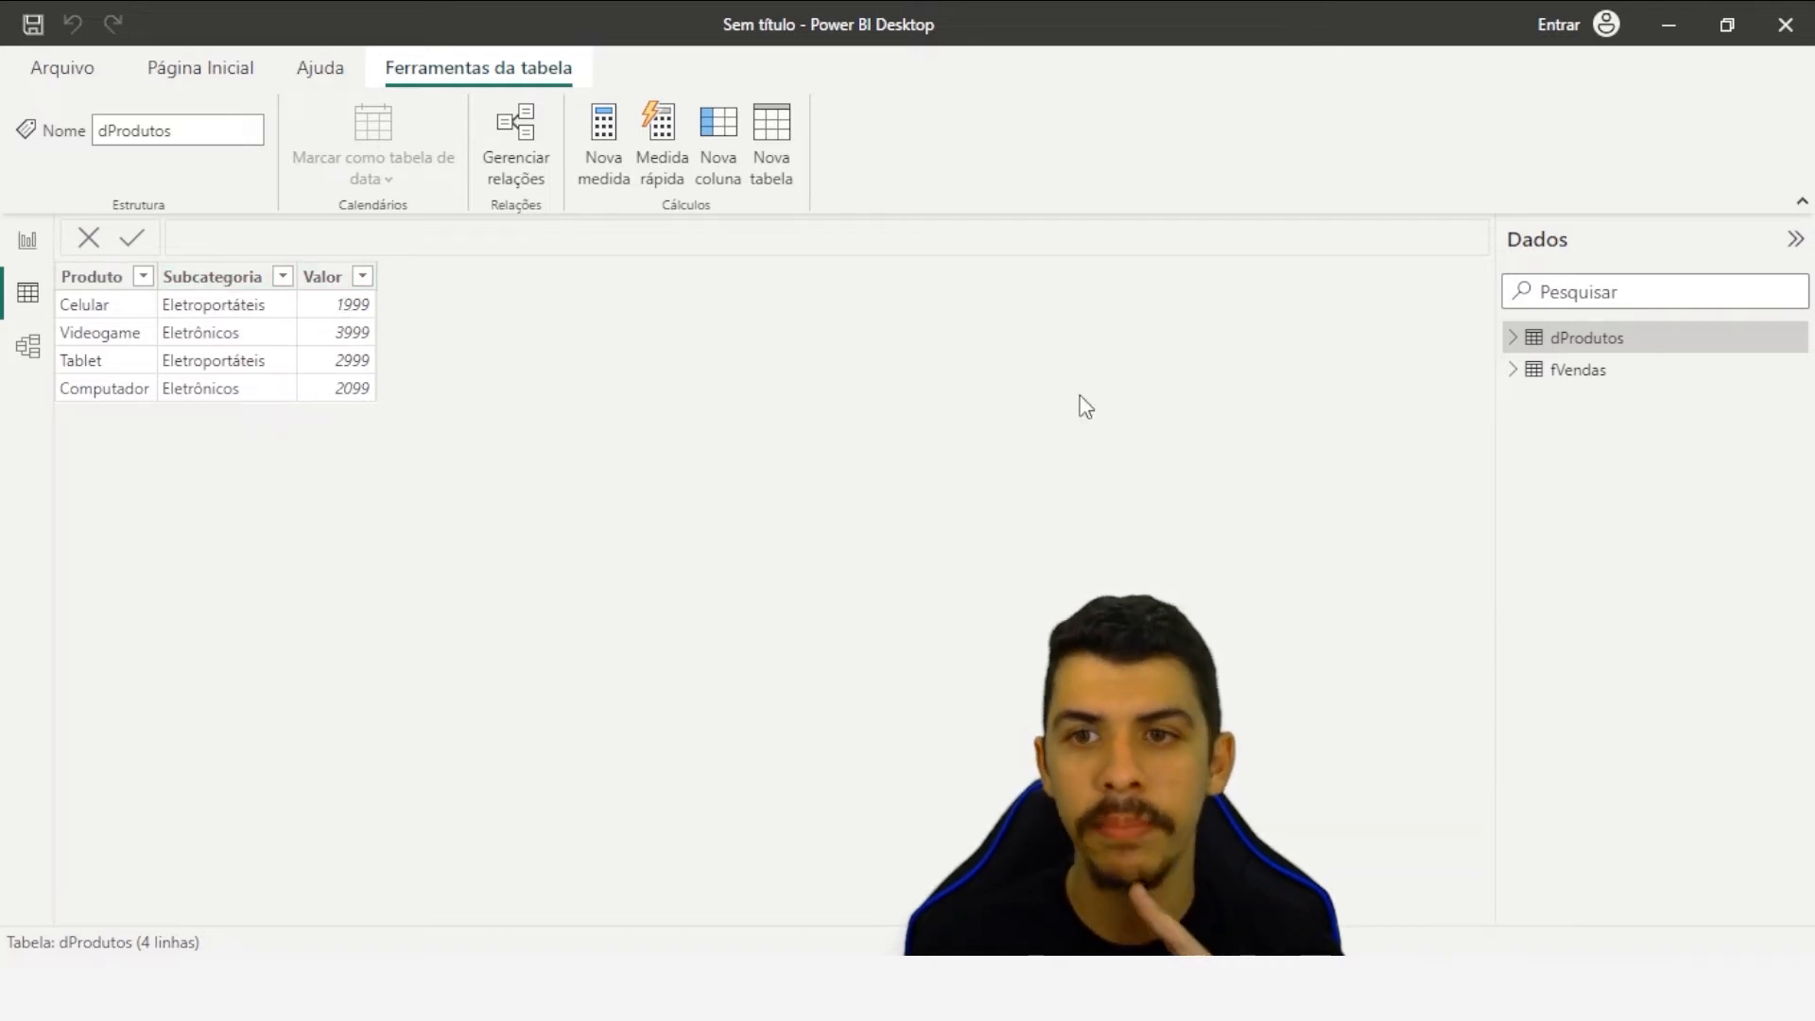
pyautogui.click(1576, 371)
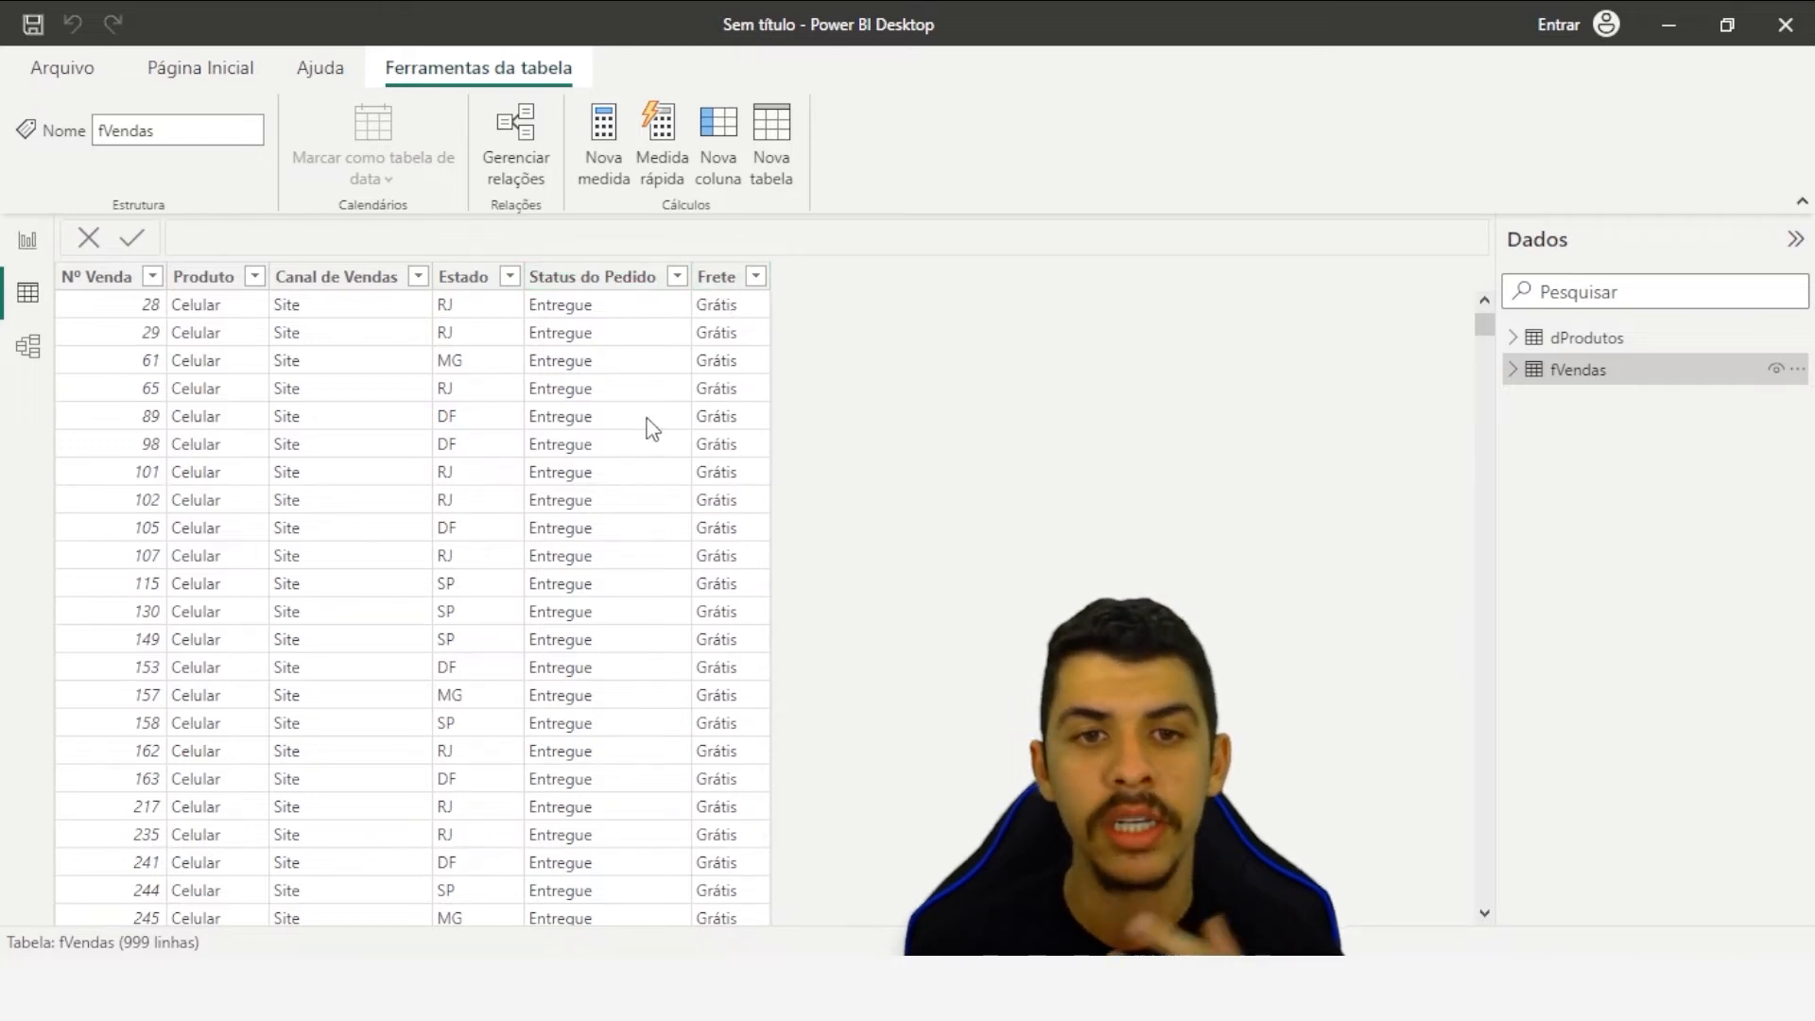
pyautogui.click(760, 283)
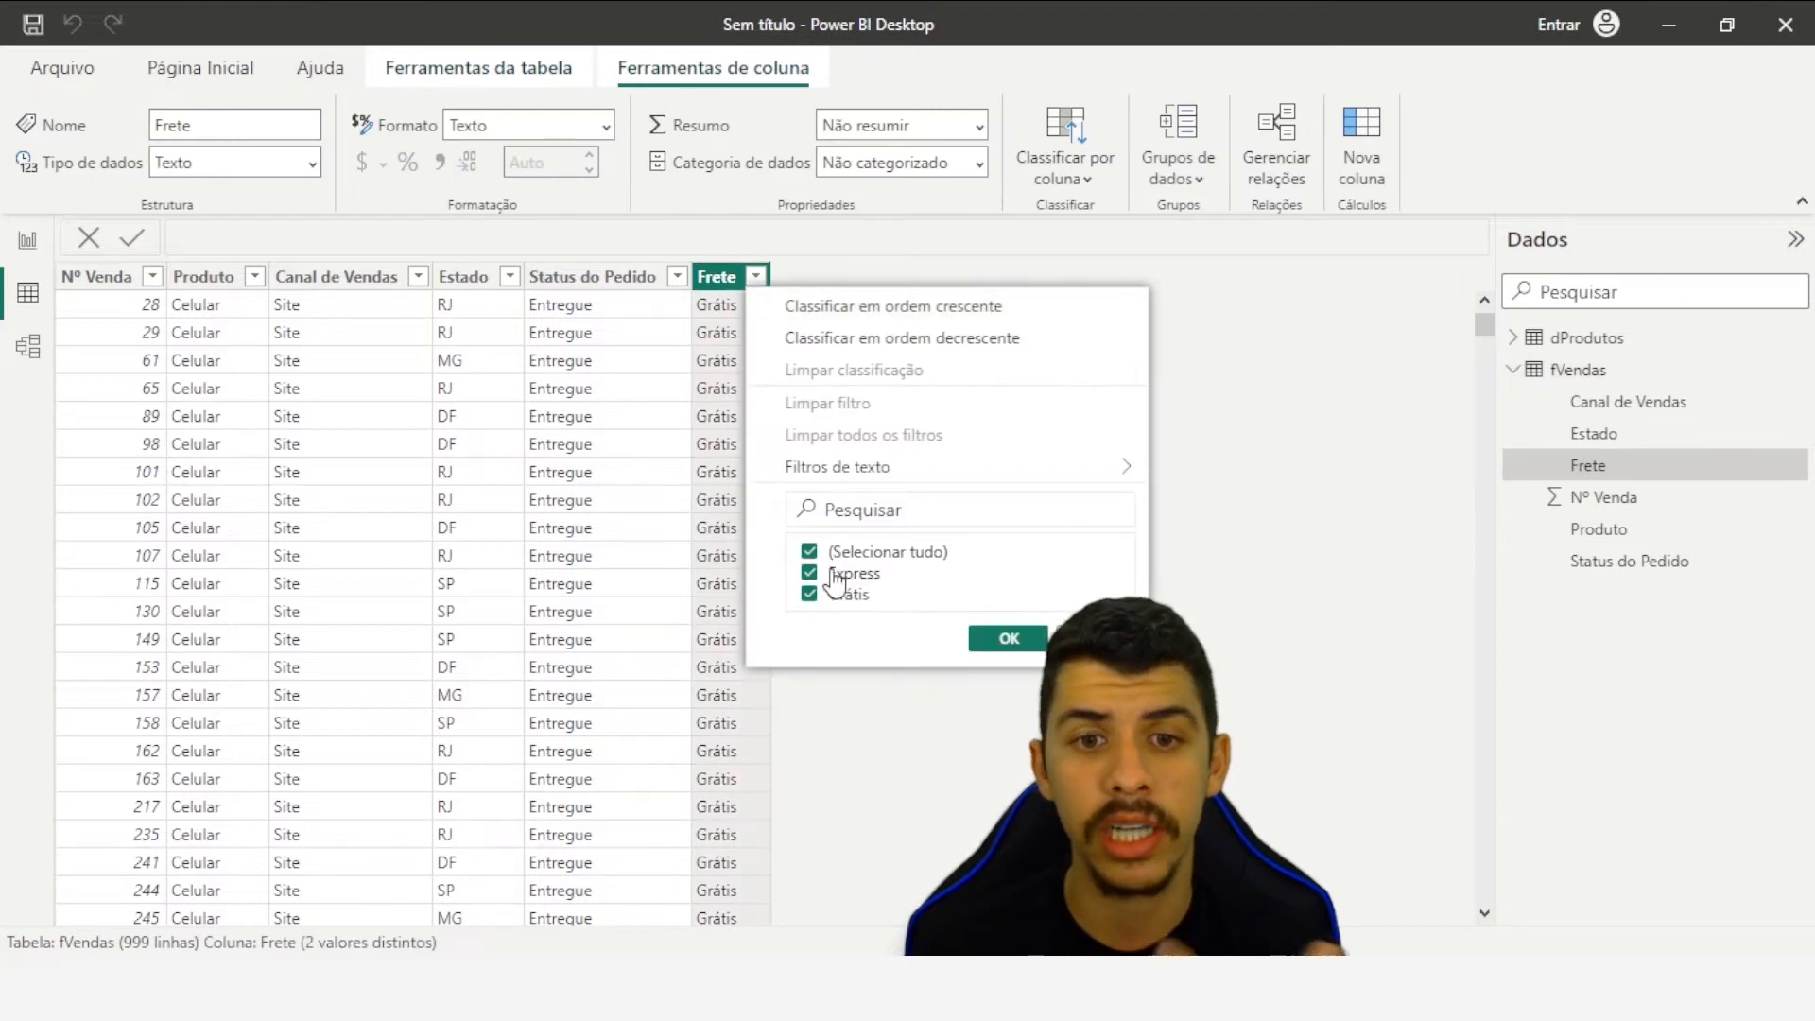
pyautogui.click(1095, 637)
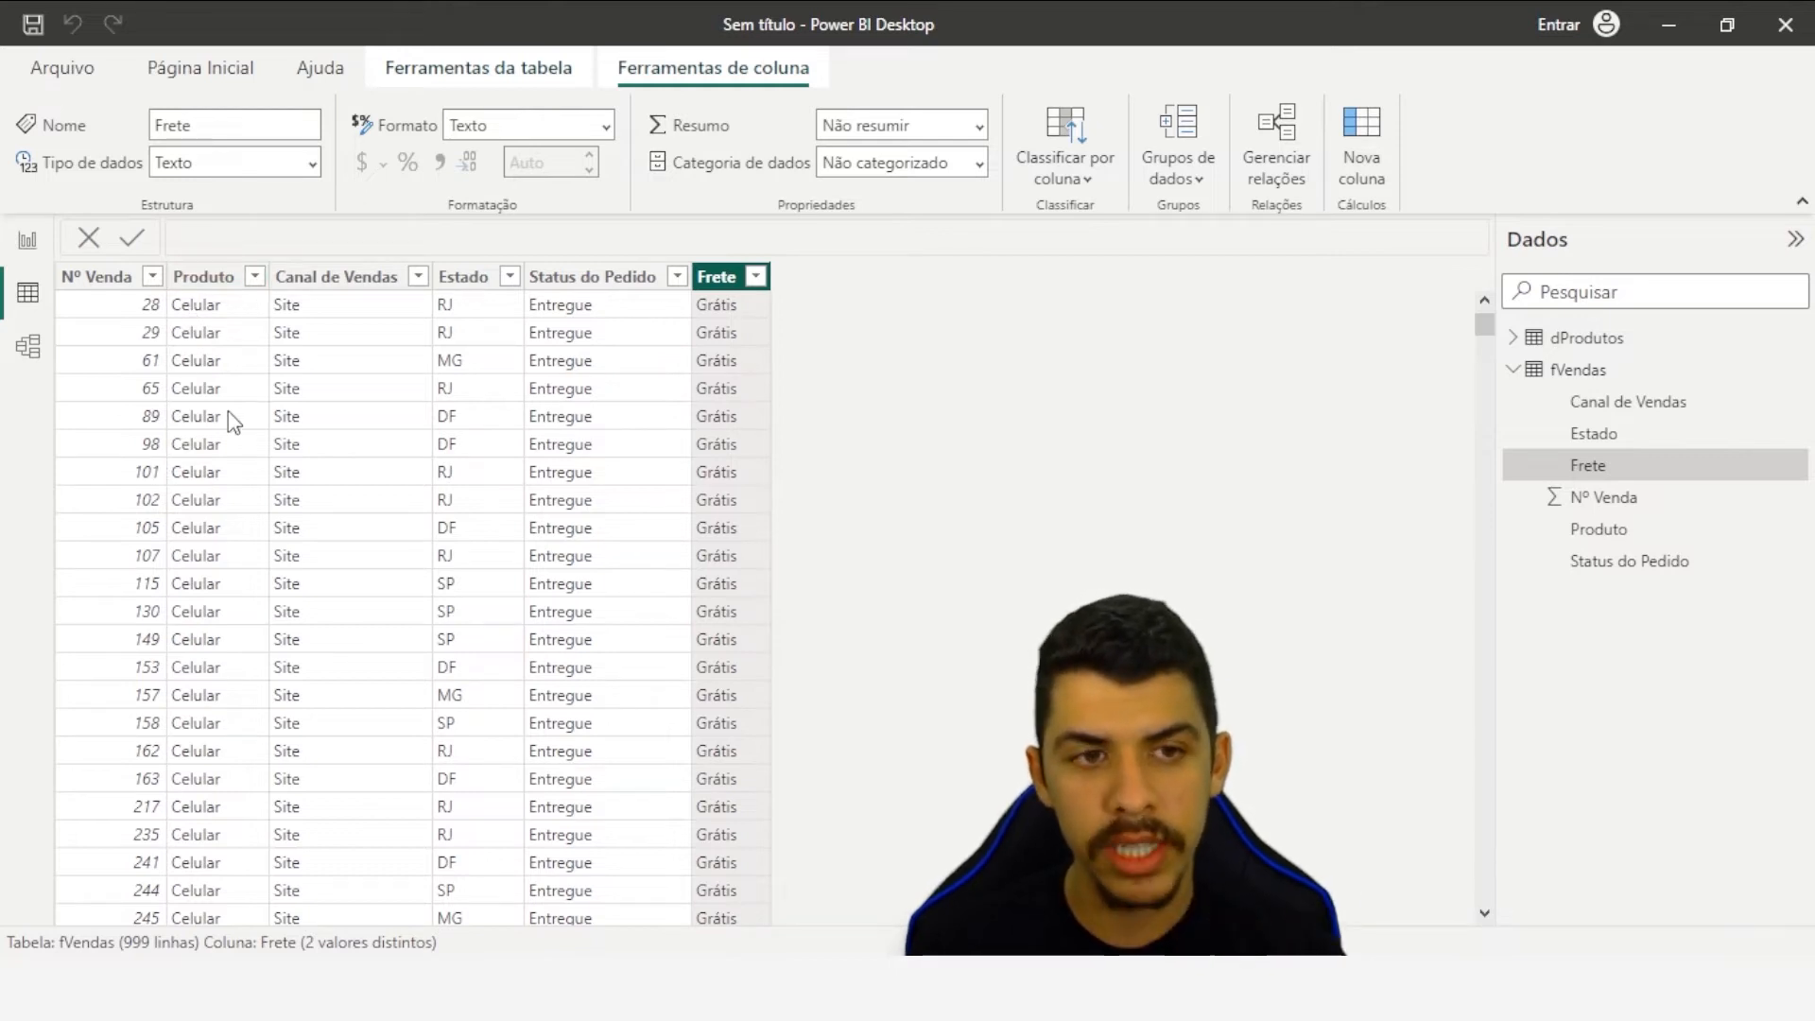
# - Delete the automatic relationship between dProdutos and fVendas in the data model
pyautogui.click(31, 350)
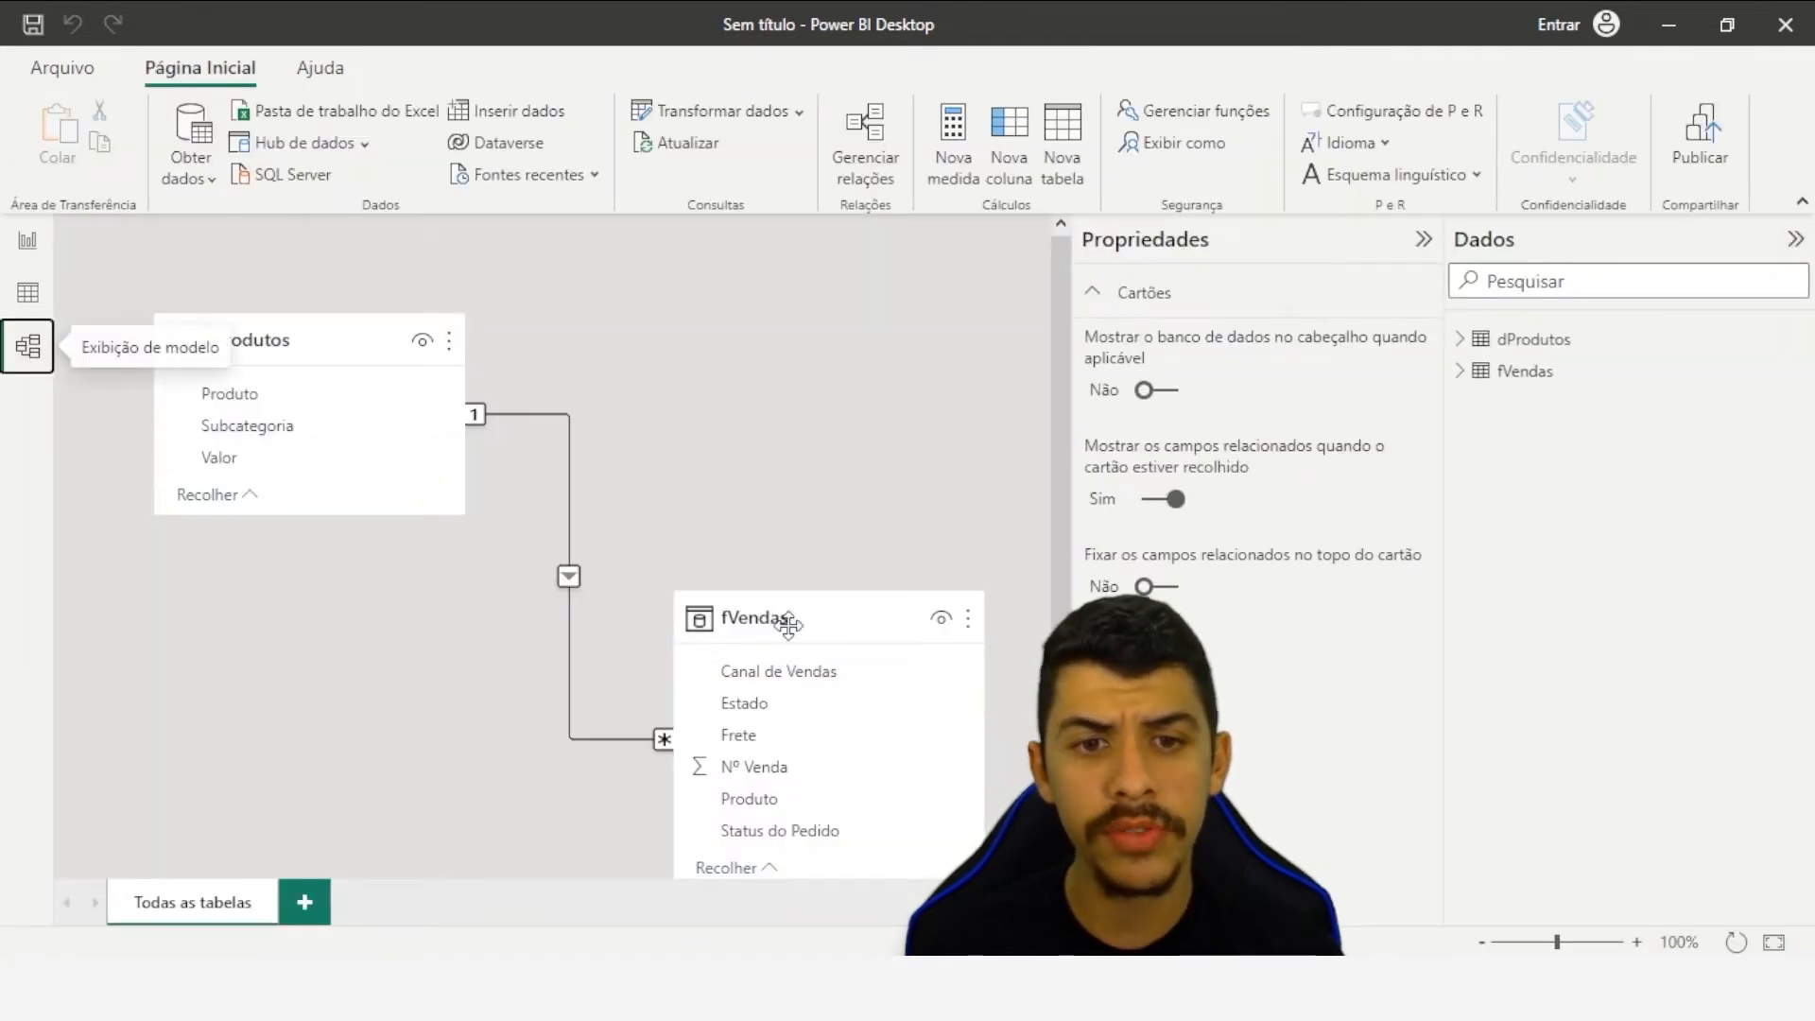
pyautogui.click(1423, 246)
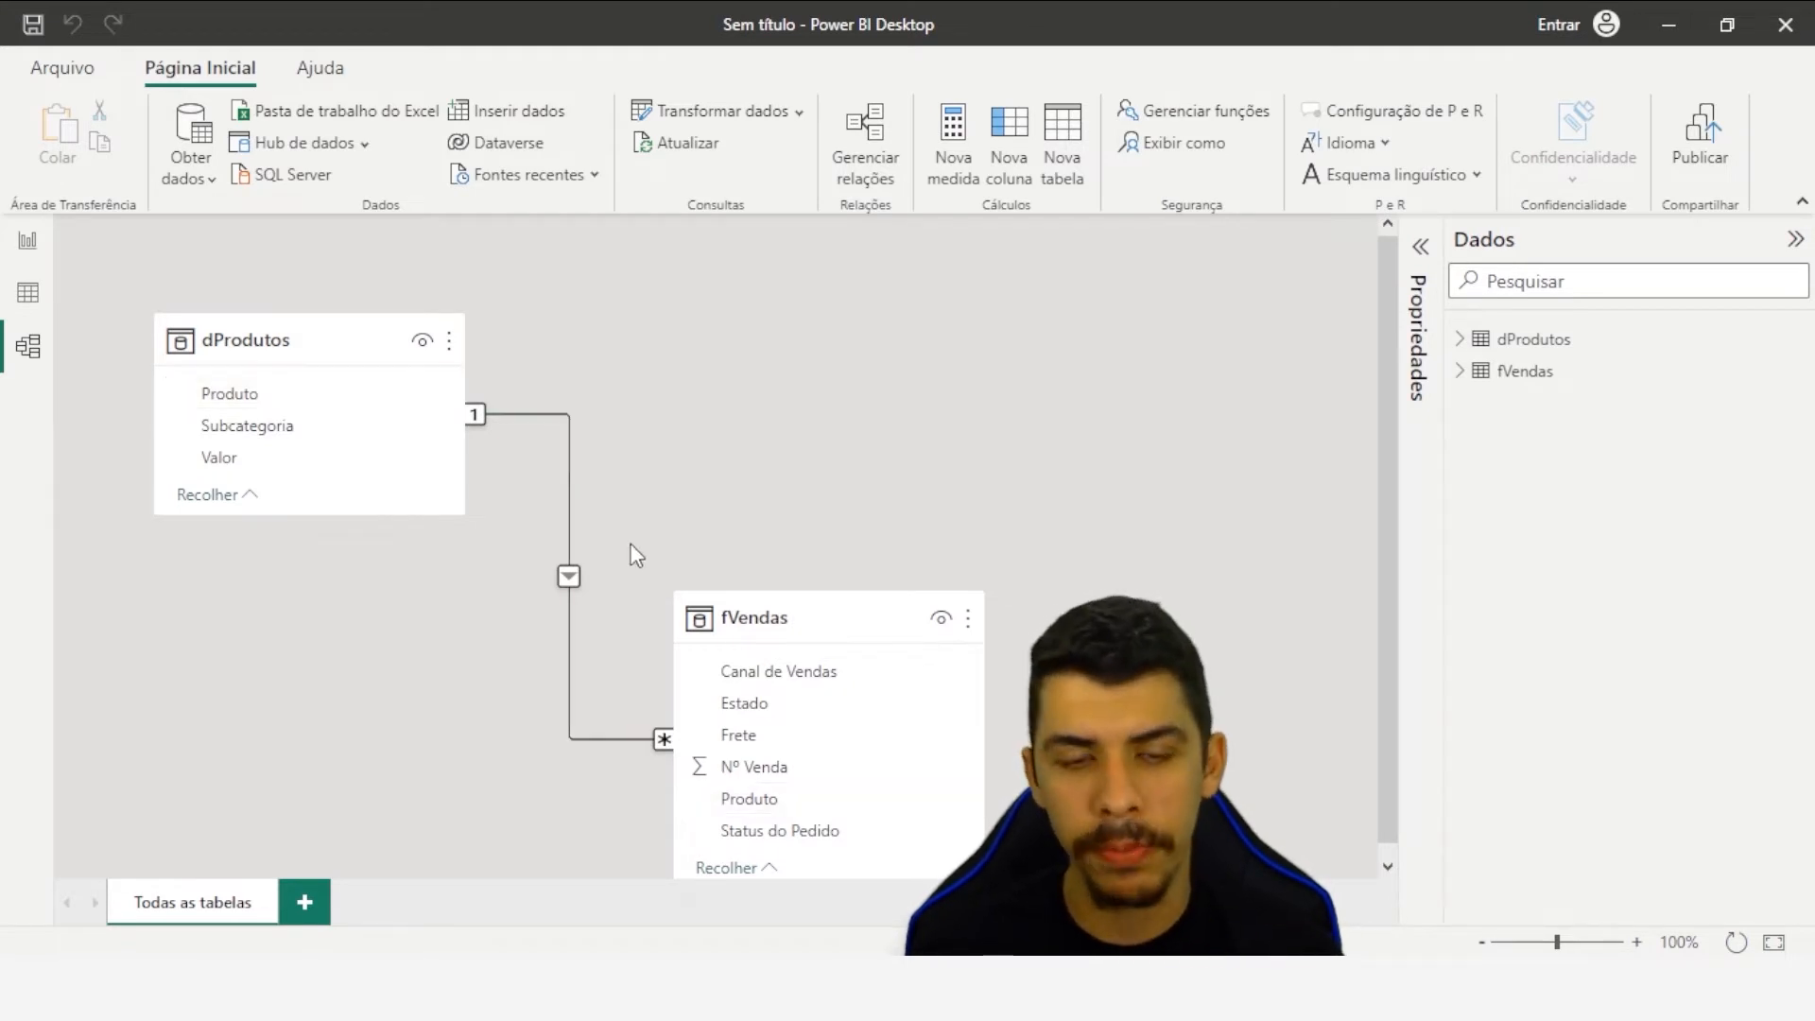
pyautogui.rightClick(567, 493)
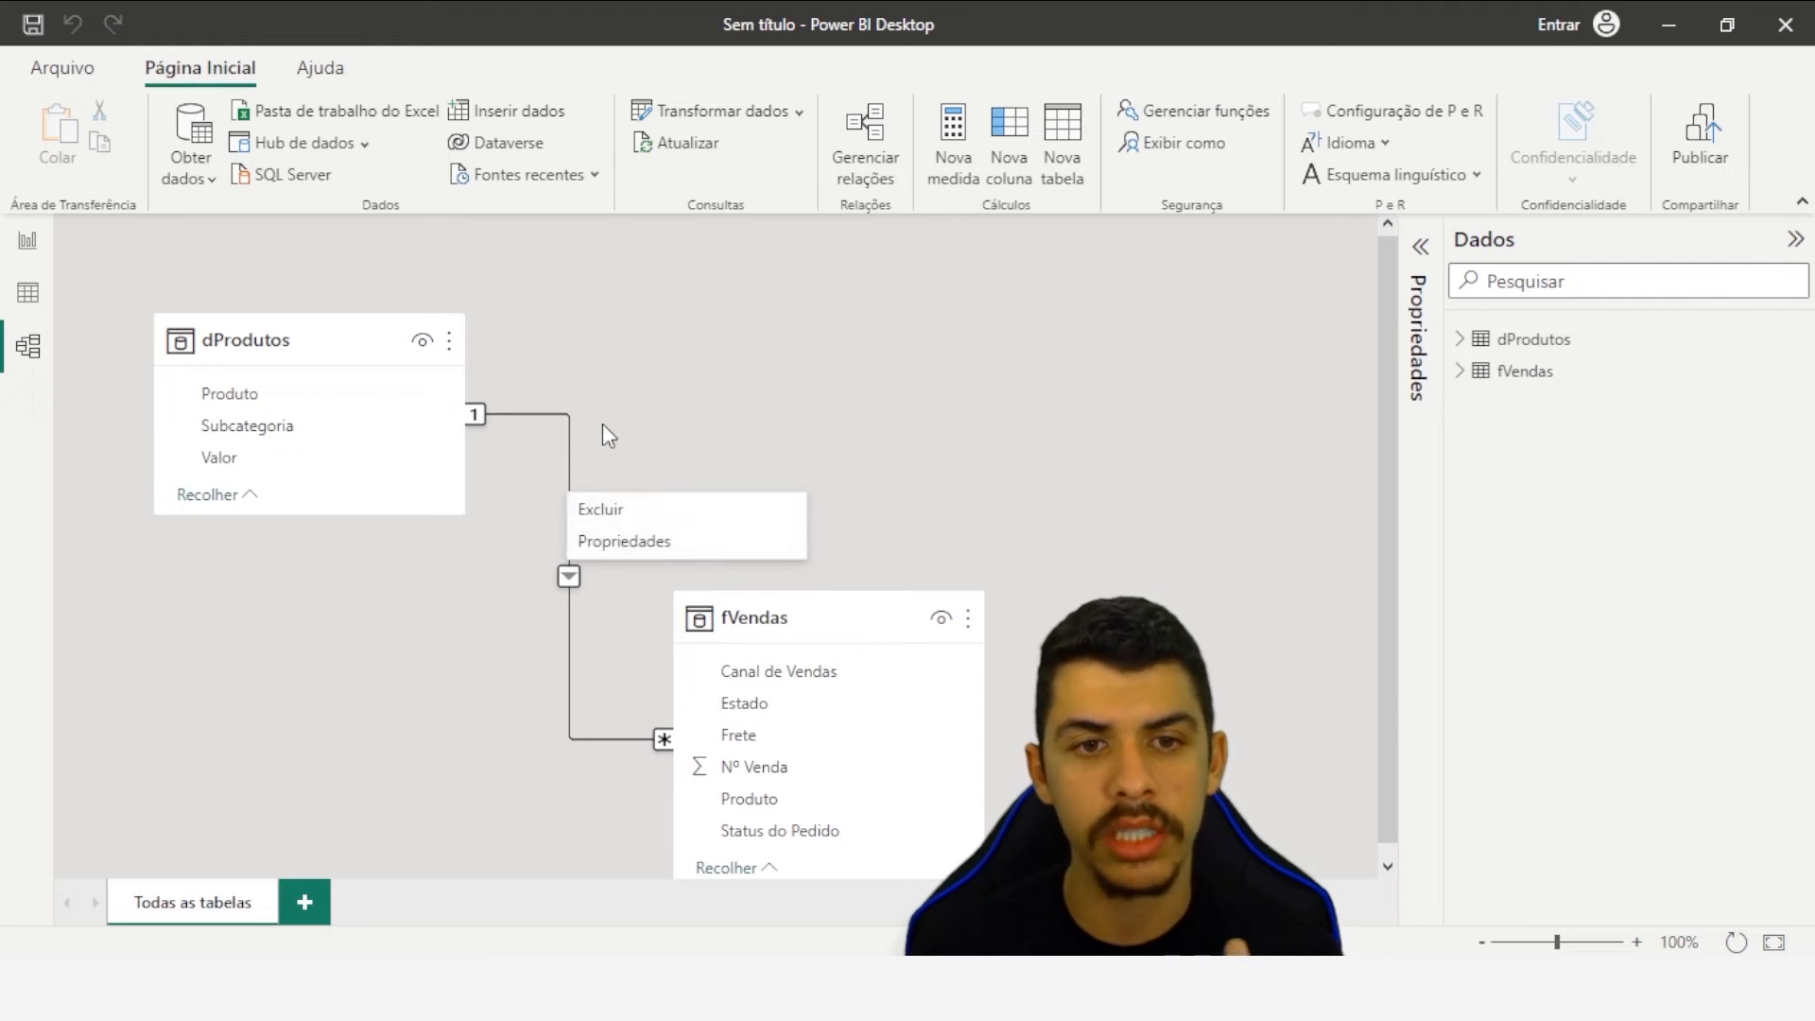
pyautogui.click(597, 508)
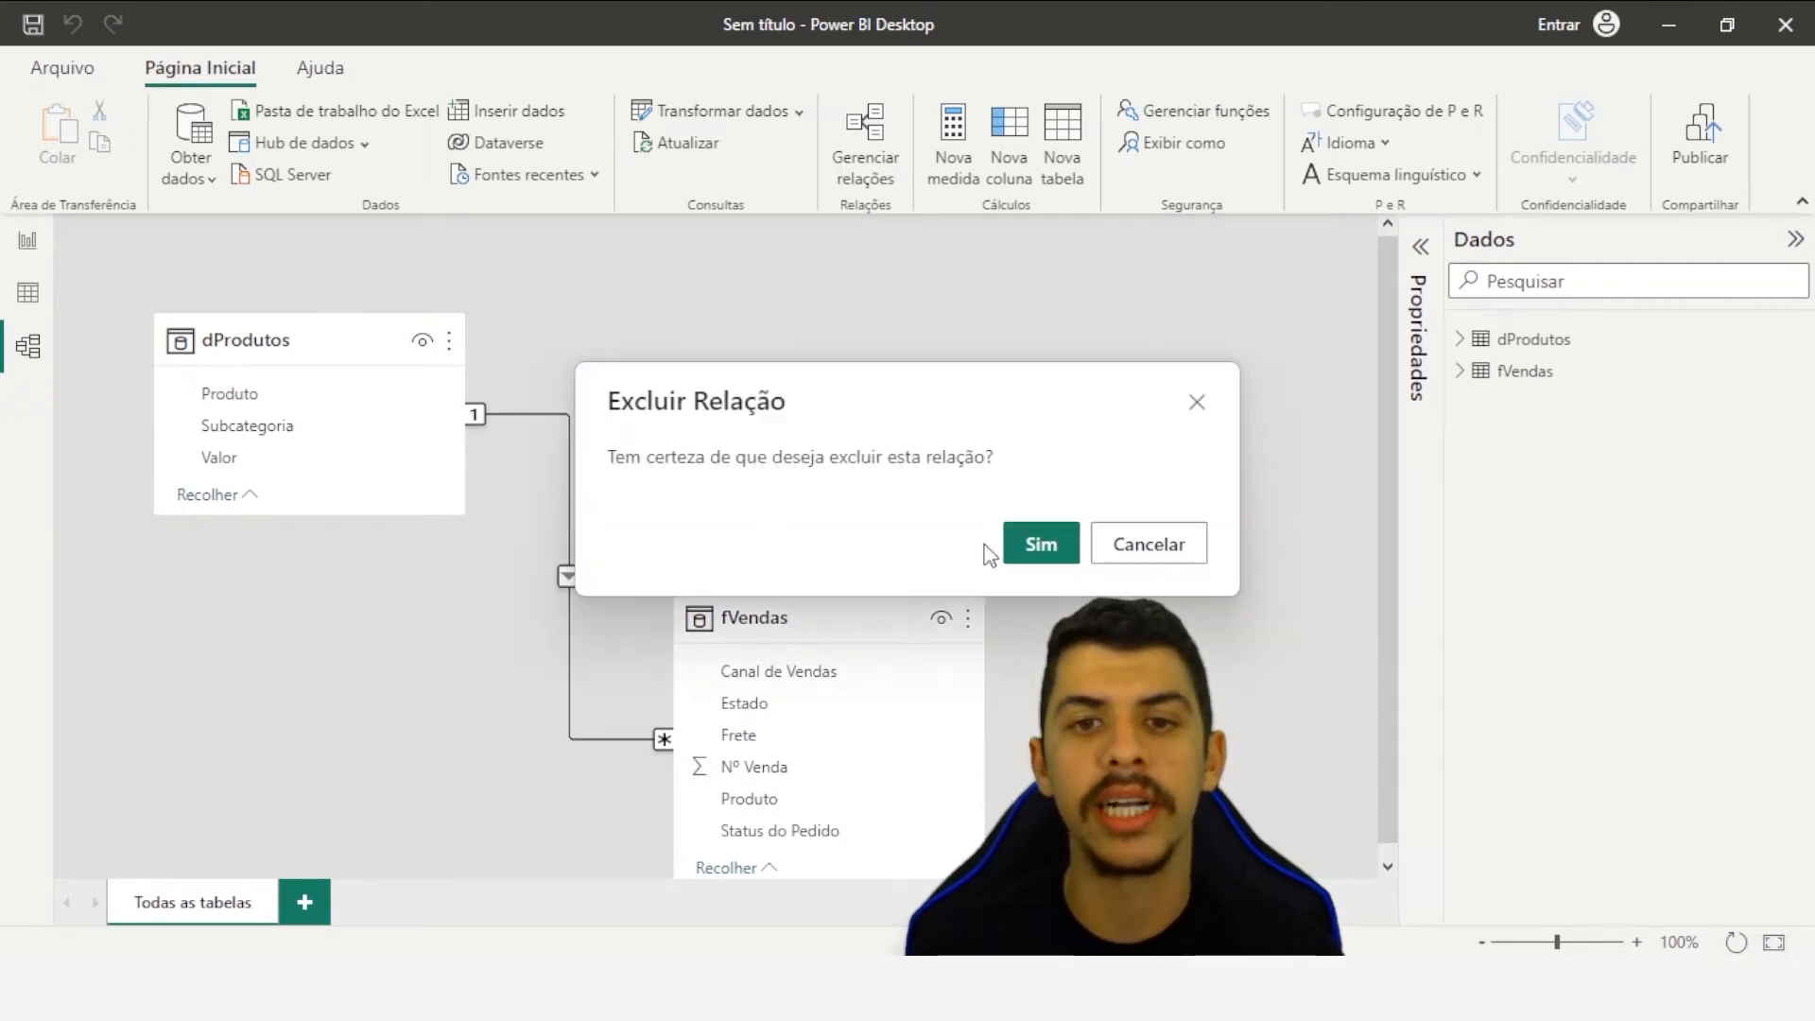
pyautogui.click(1045, 547)
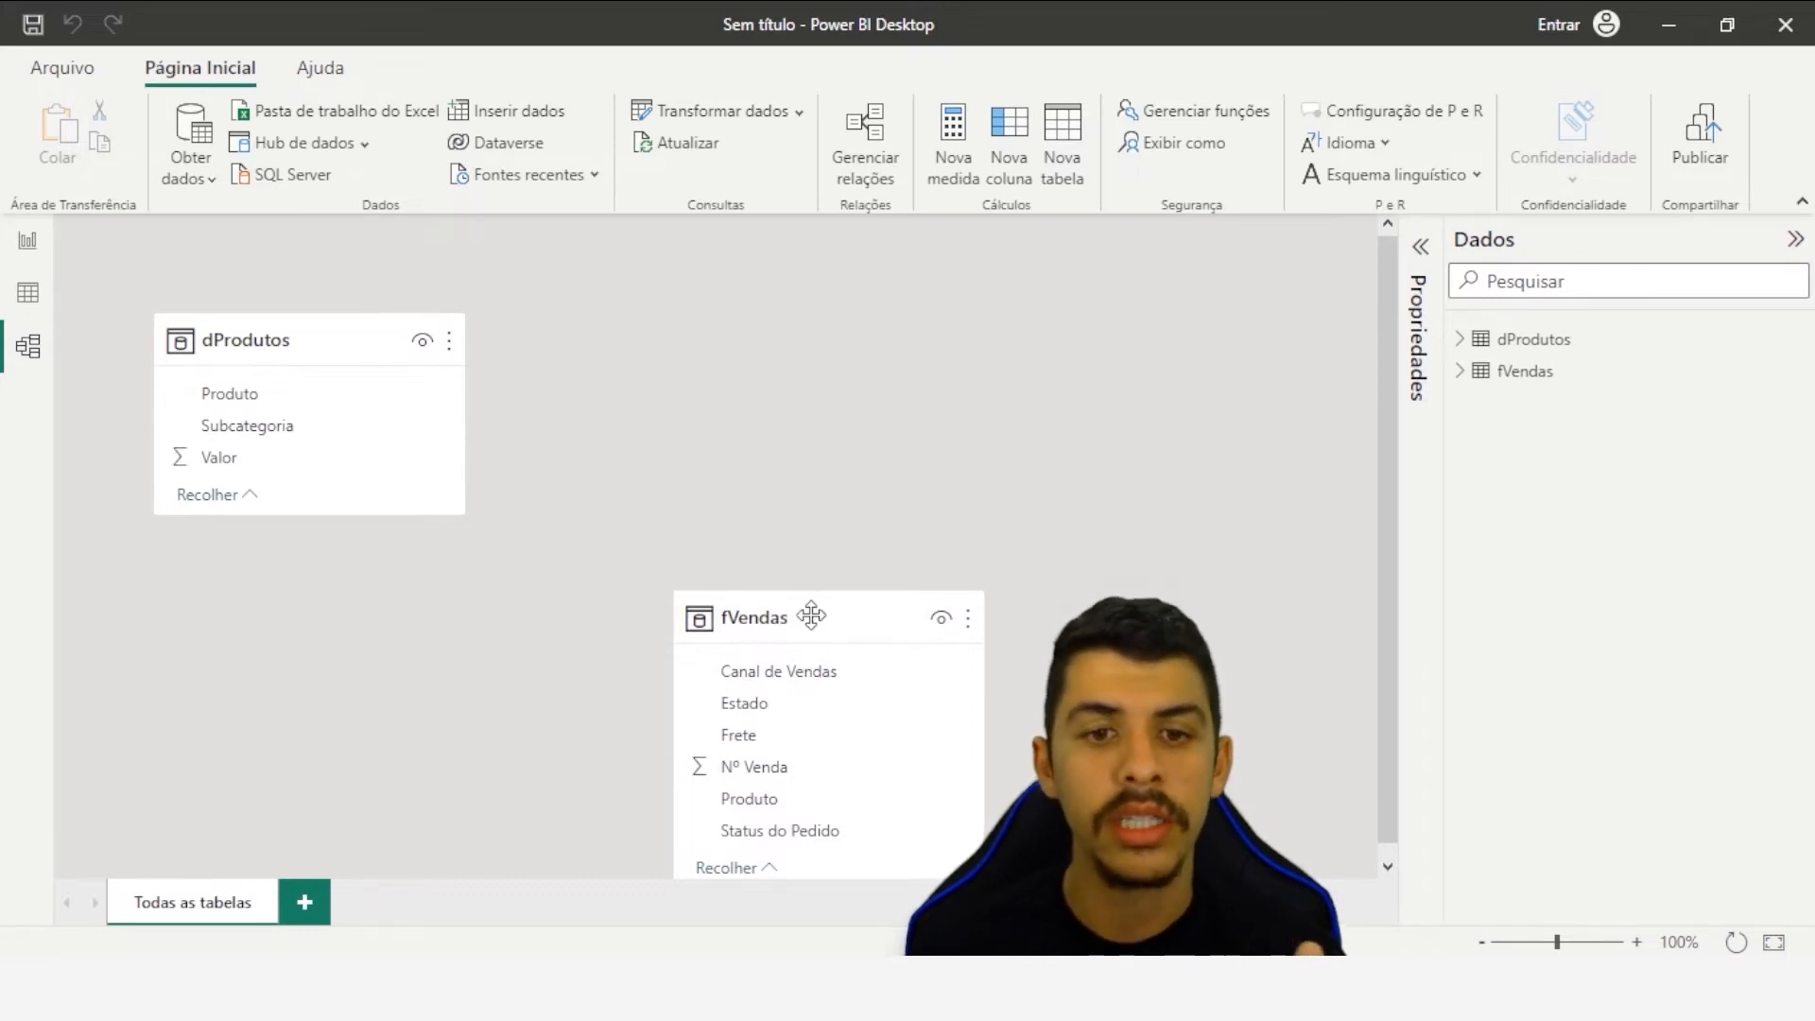
# - Move the fVendas table higher in the diagram and relate the Produto column of dProdutos to Produto in fVendas
pyautogui.moveTo(816, 607); pyautogui.dragTo(825, 454)
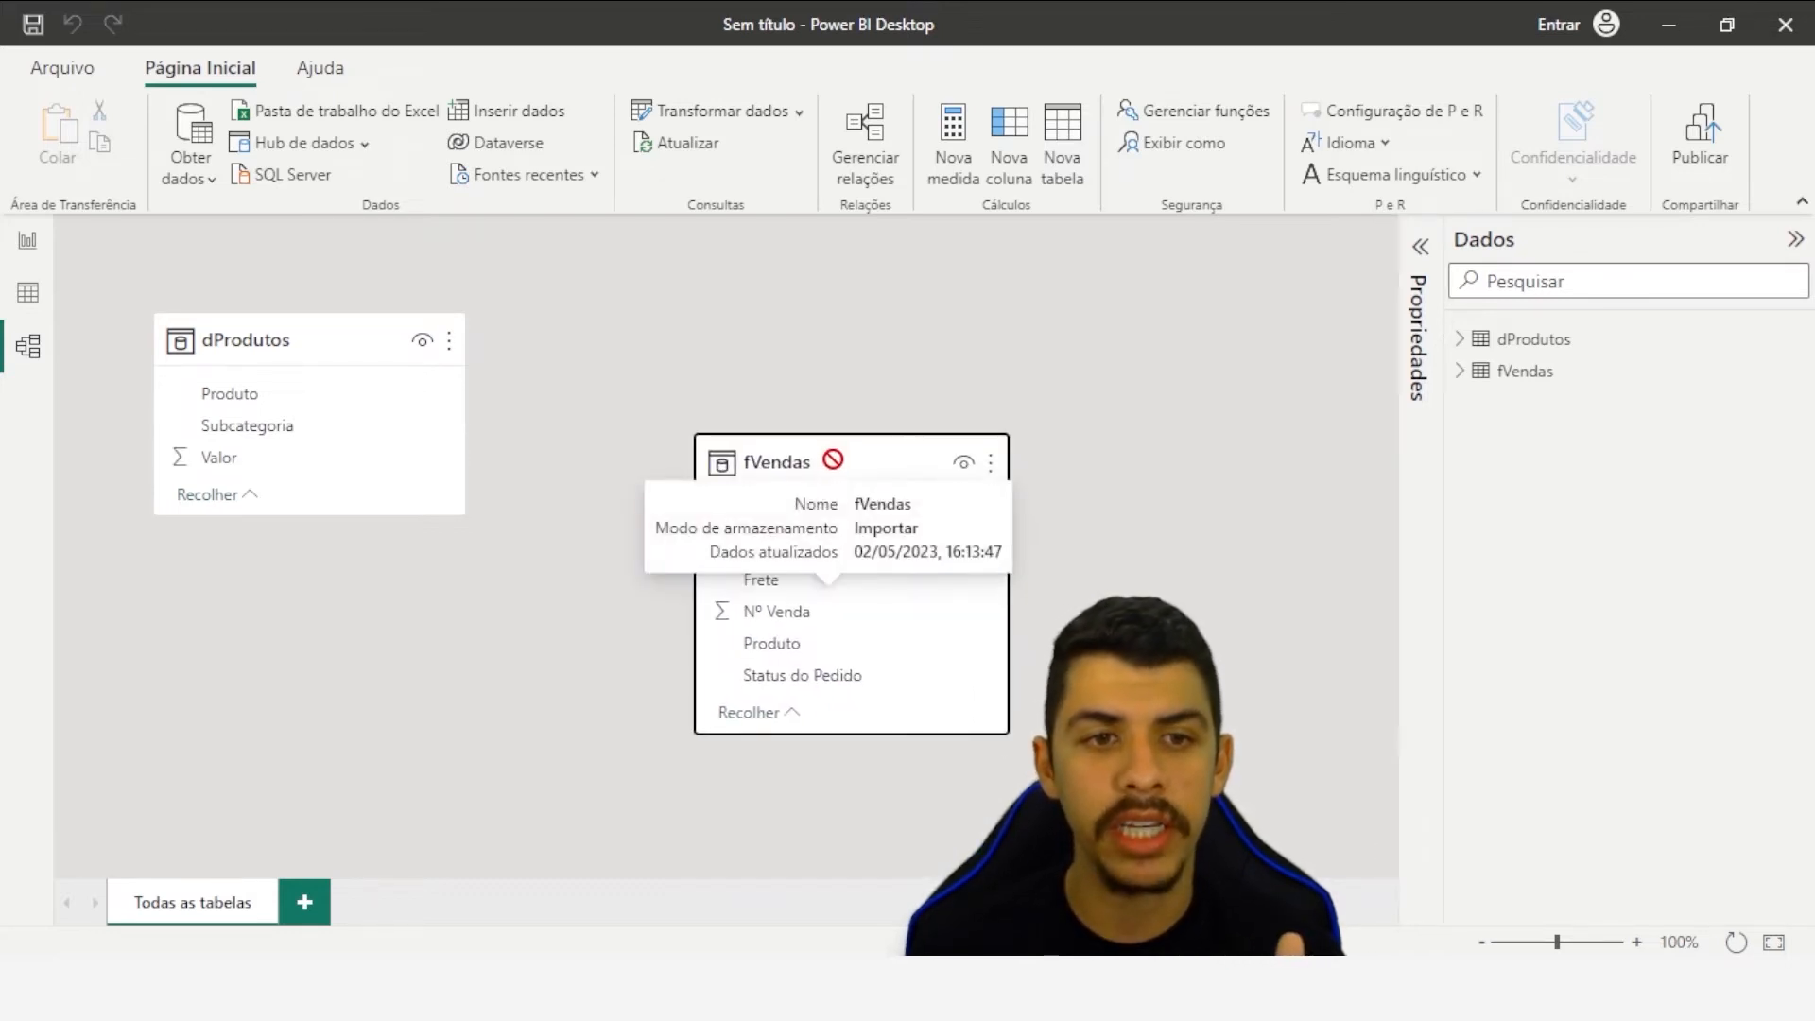
pyautogui.click(732, 641)
pyautogui.click(321, 397)
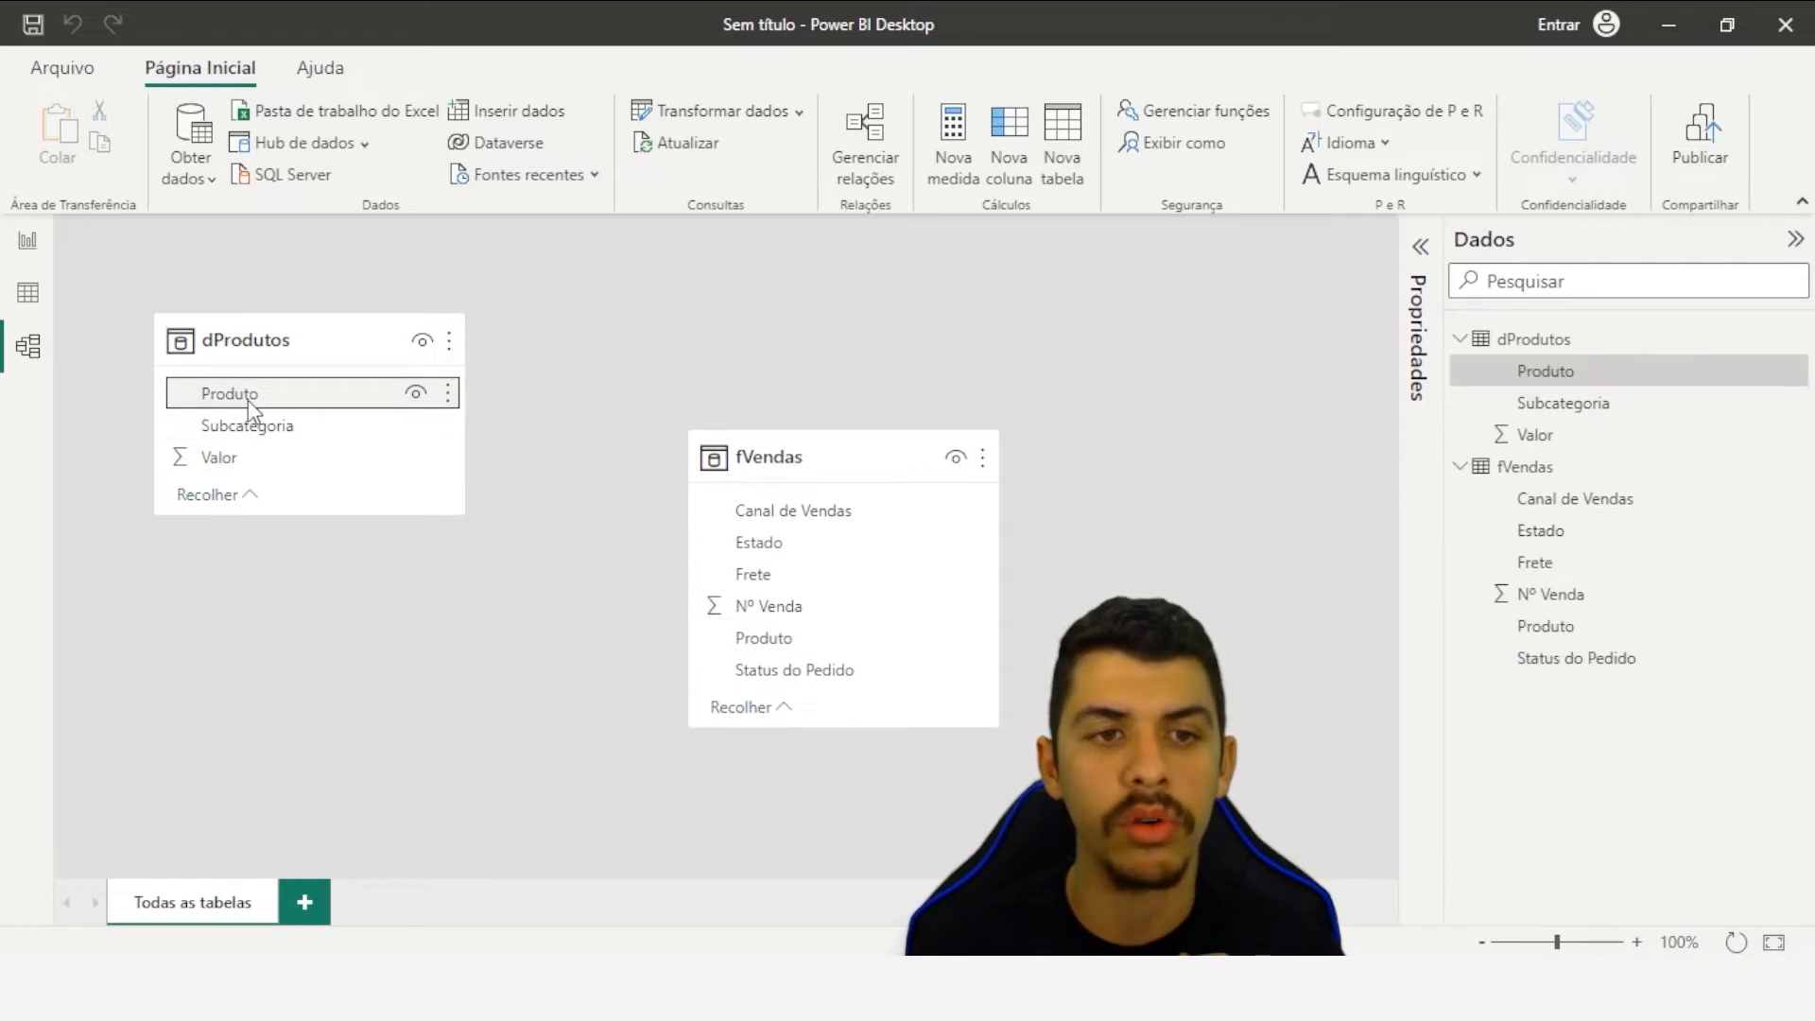
pyautogui.moveTo(261, 402); pyautogui.dragTo(780, 651)
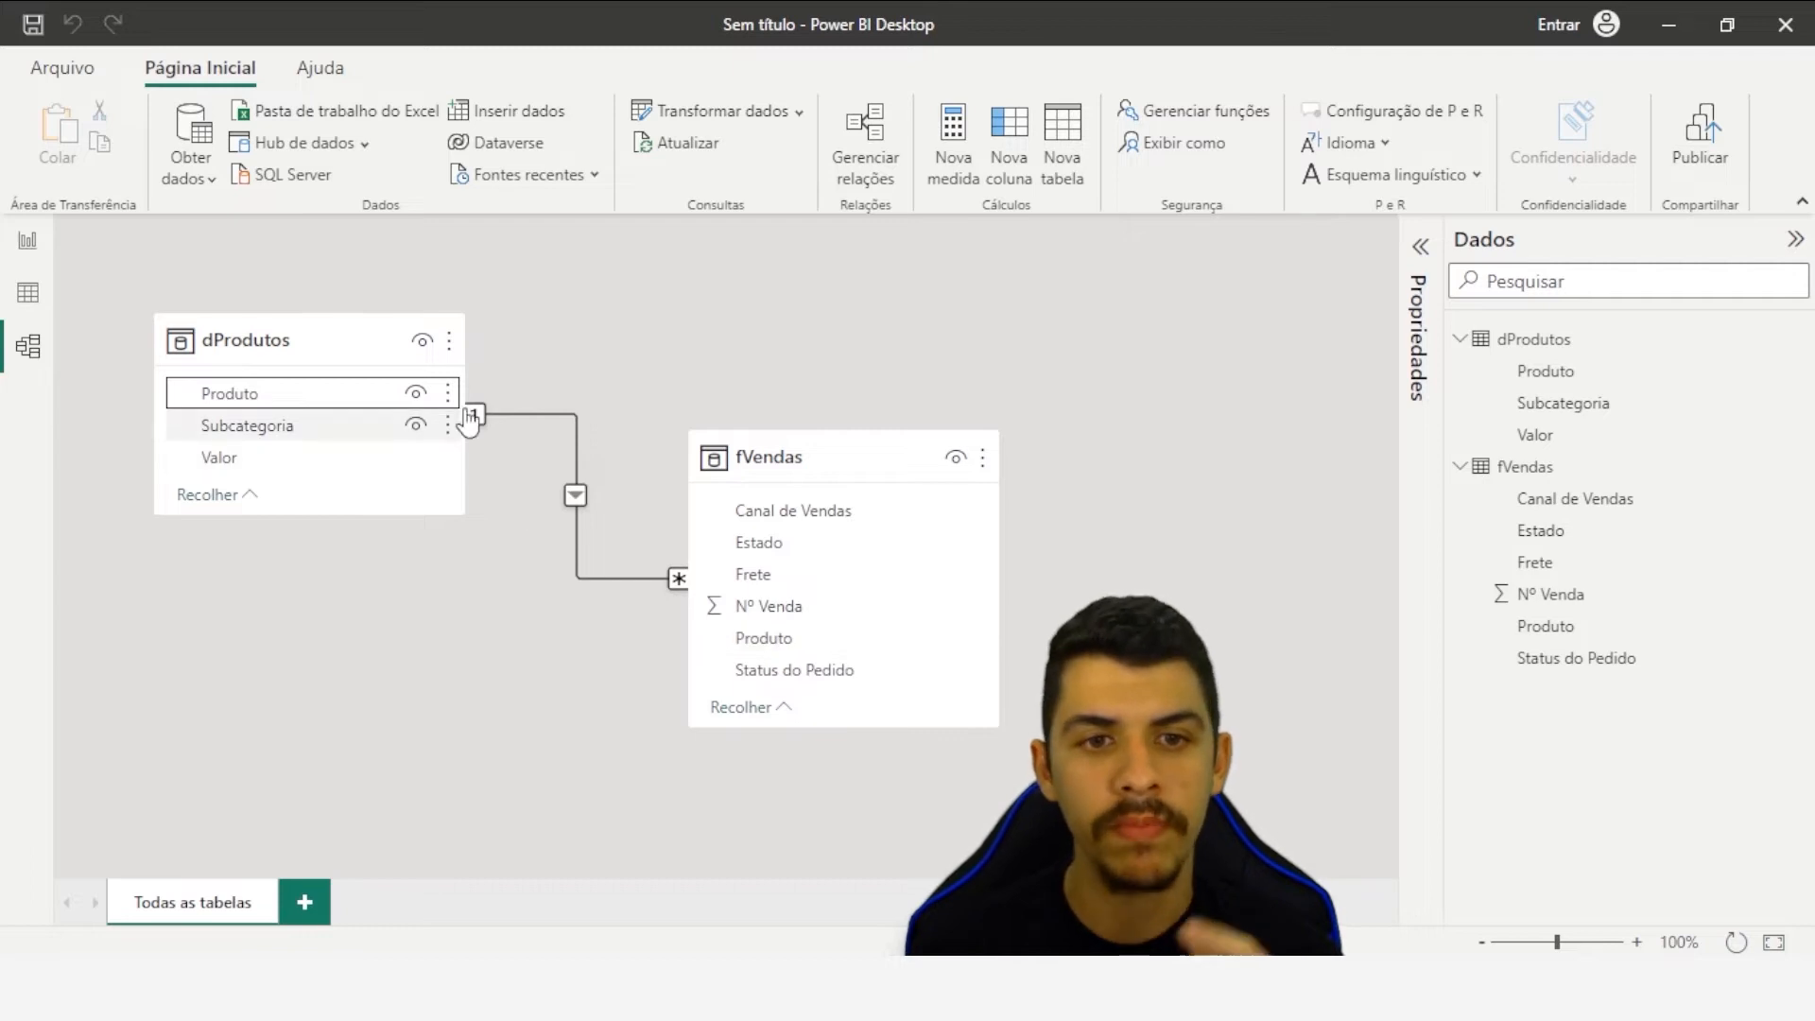
# - Add a calculated column to the fVendas table that brings in each product's value: Valor = RELATED(dProdutos[Valor])
pyautogui.click(32, 301)
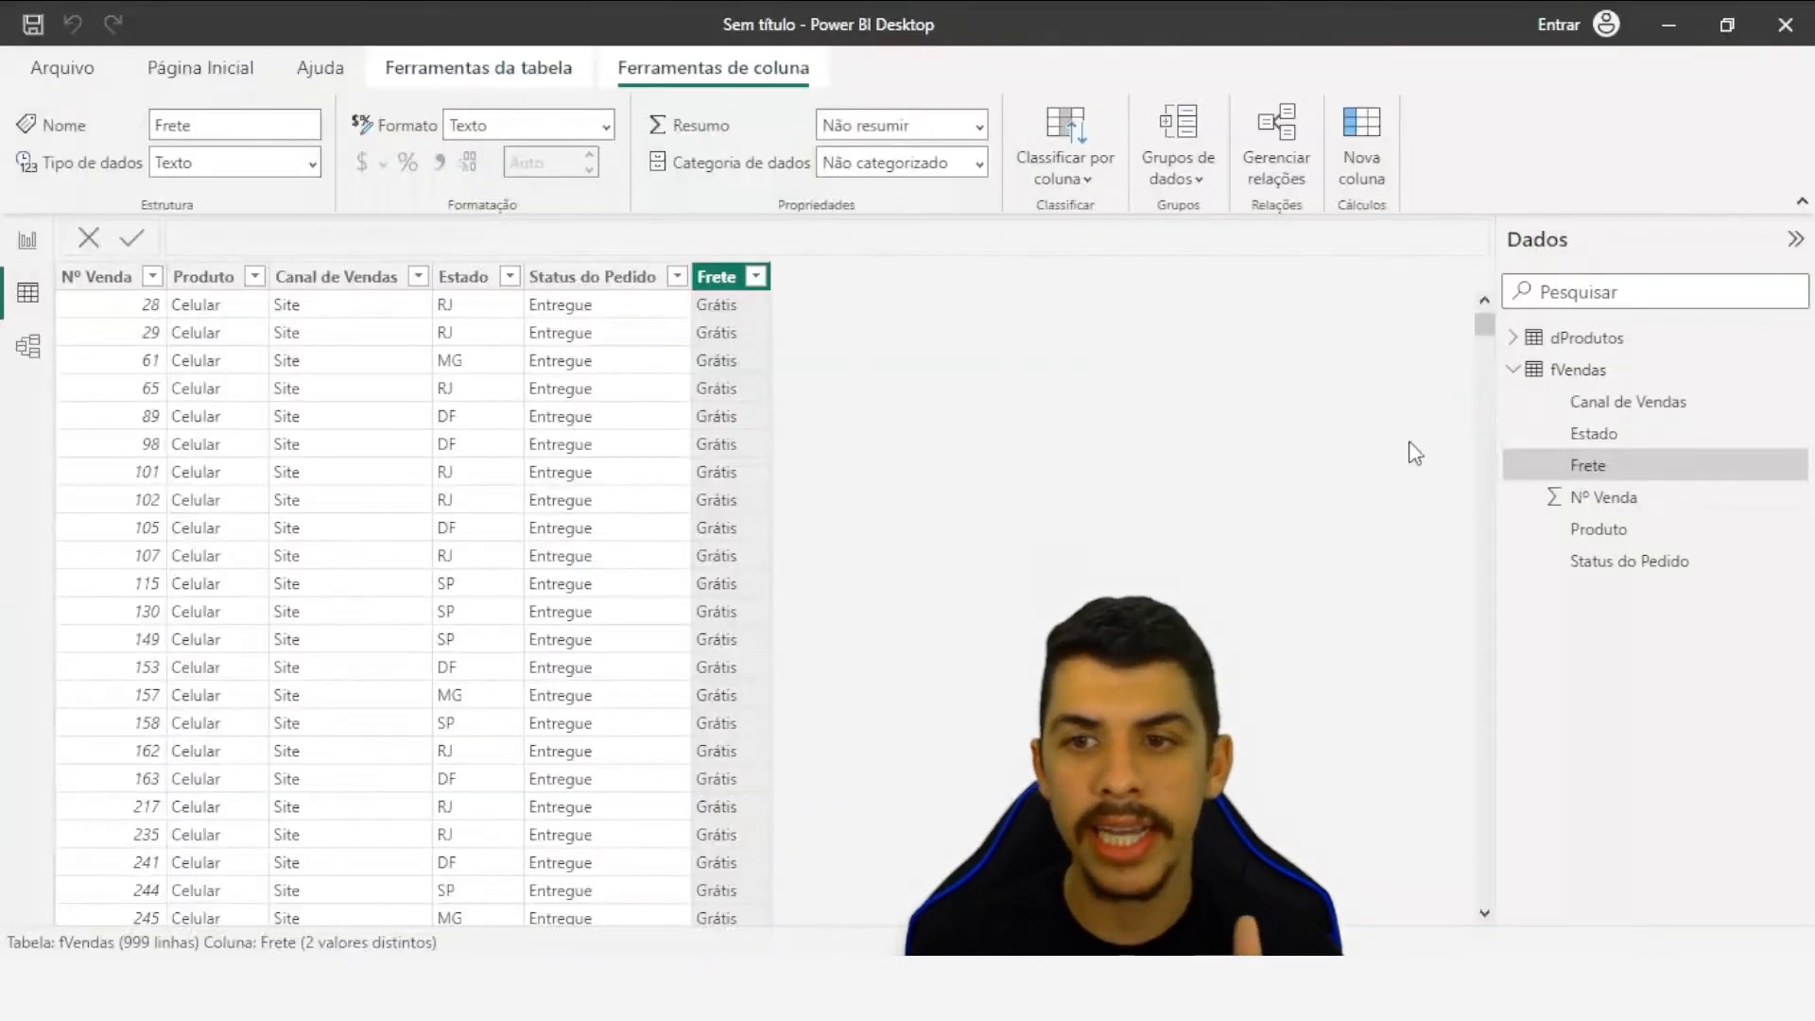
pyautogui.click(1575, 378)
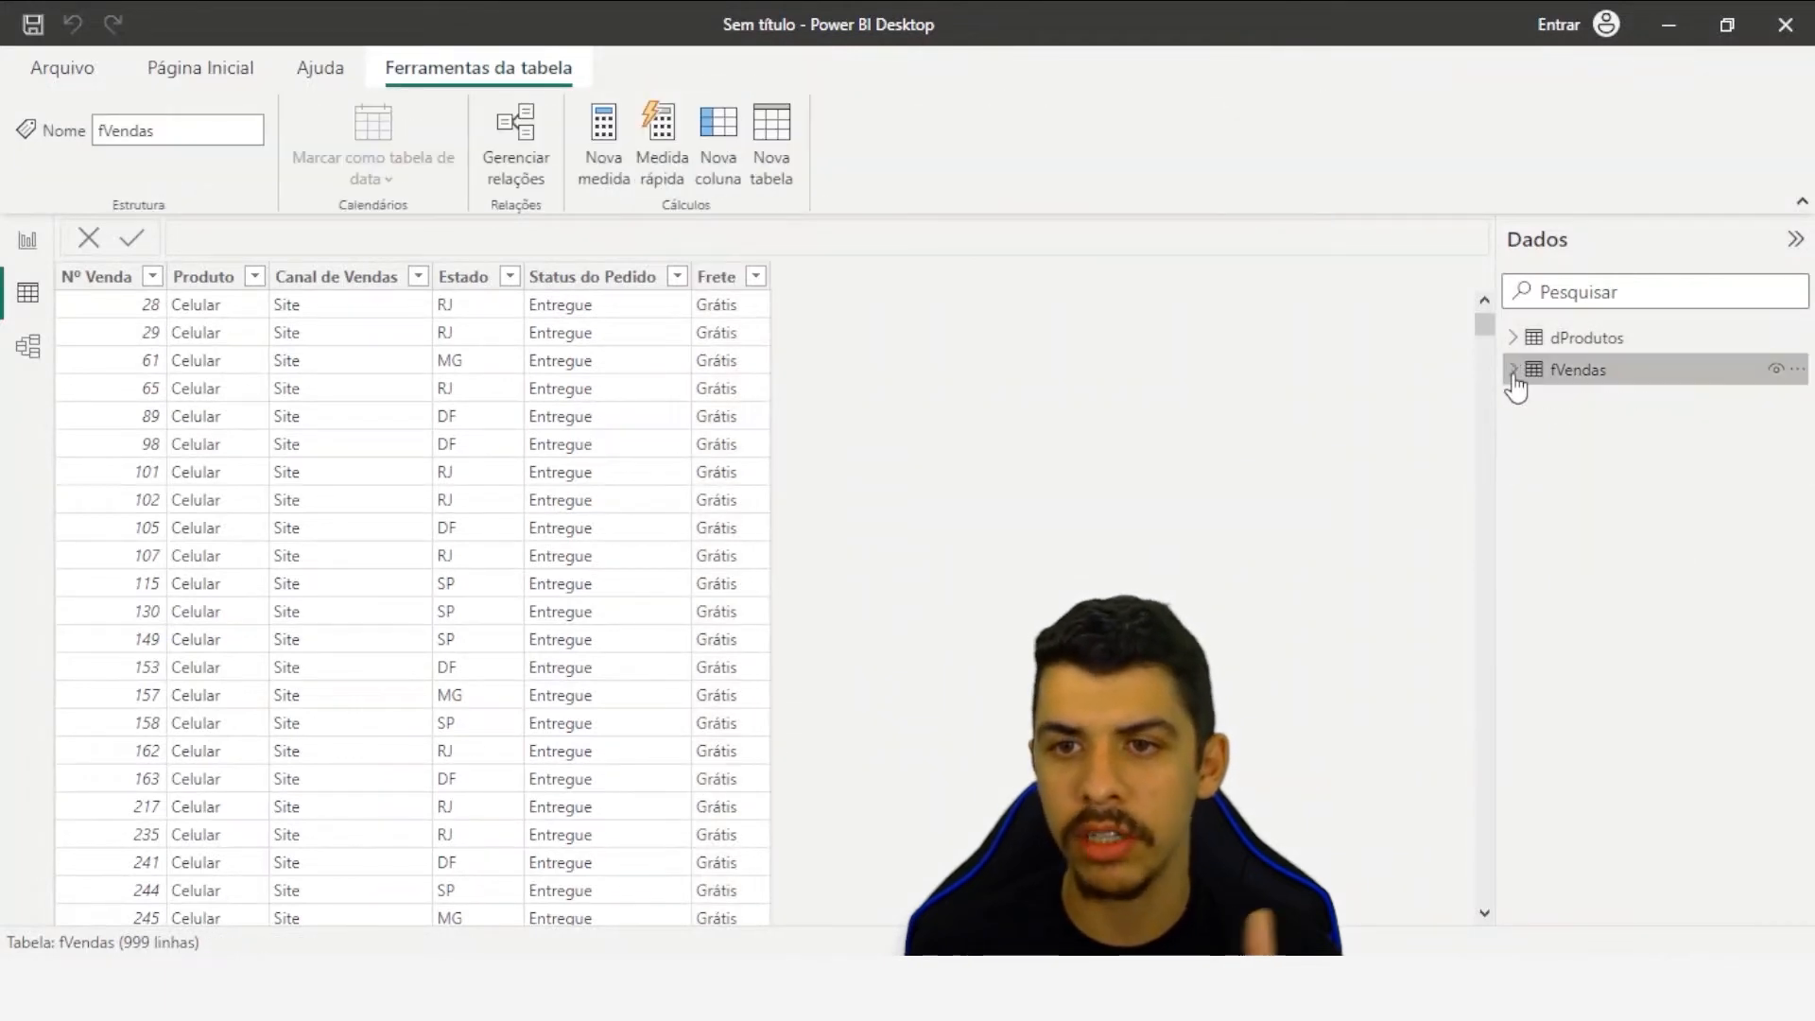
pyautogui.click(1574, 342)
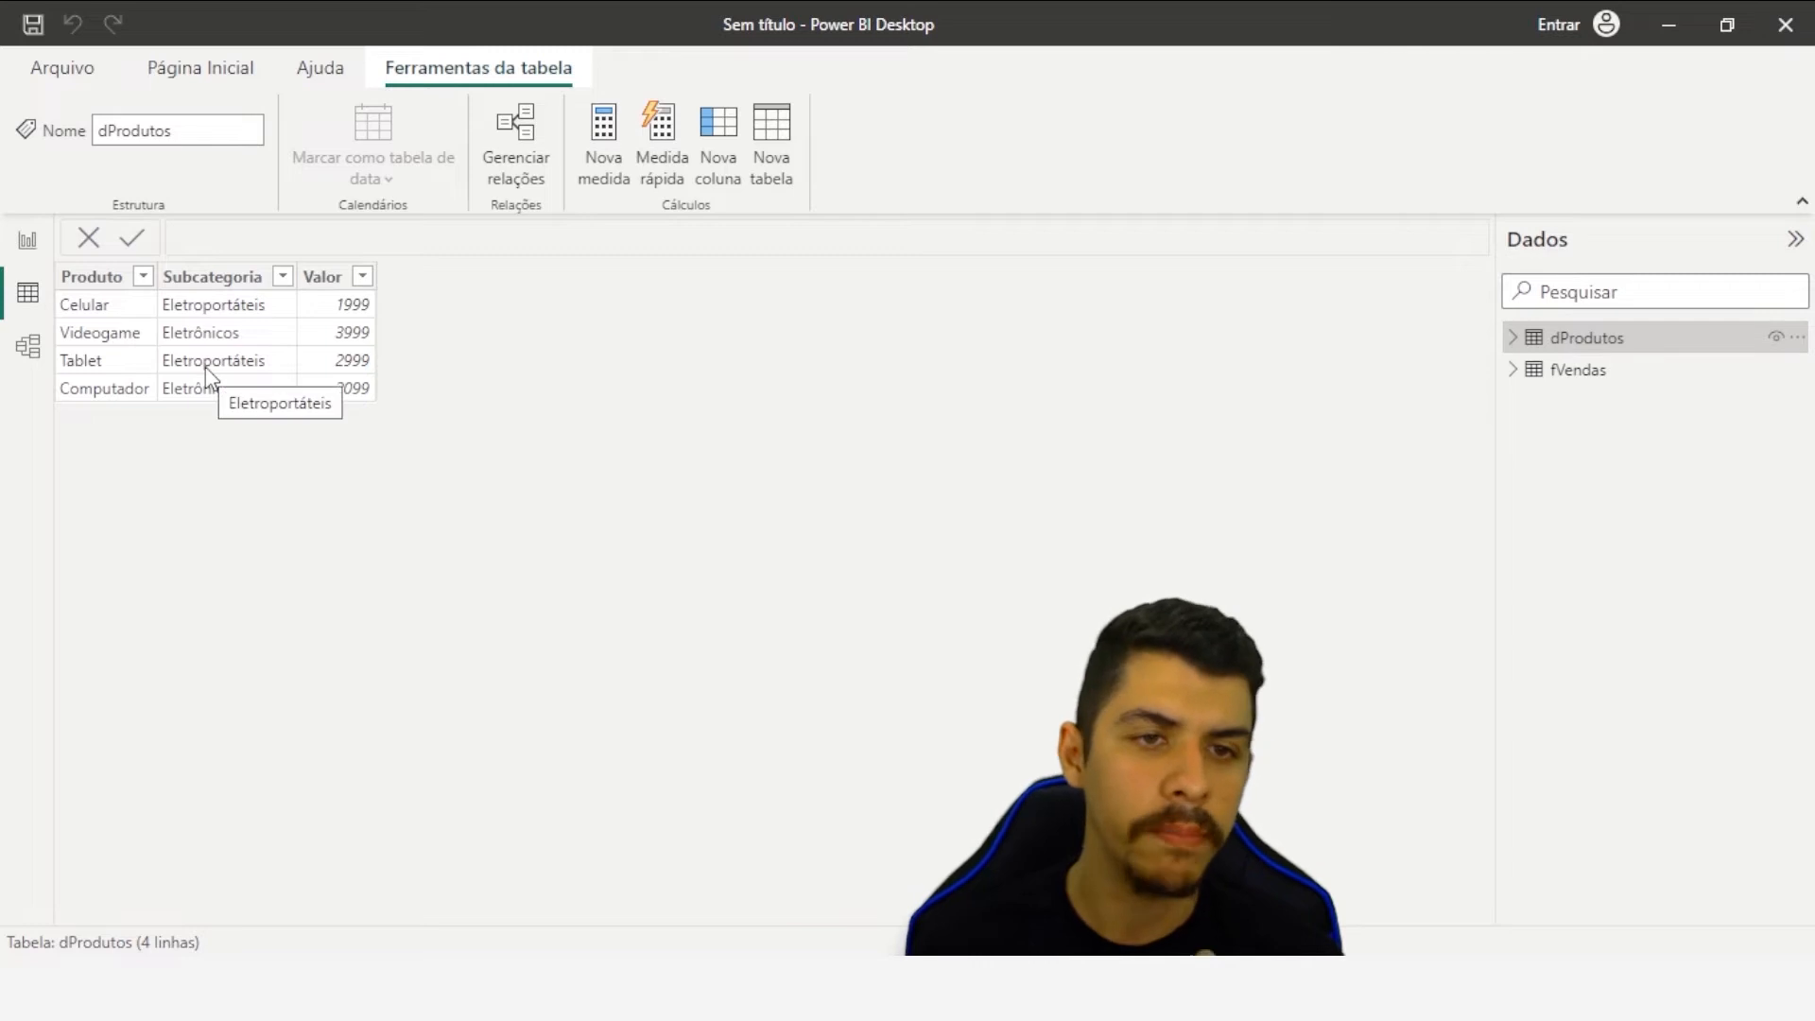
pyautogui.click(1571, 383)
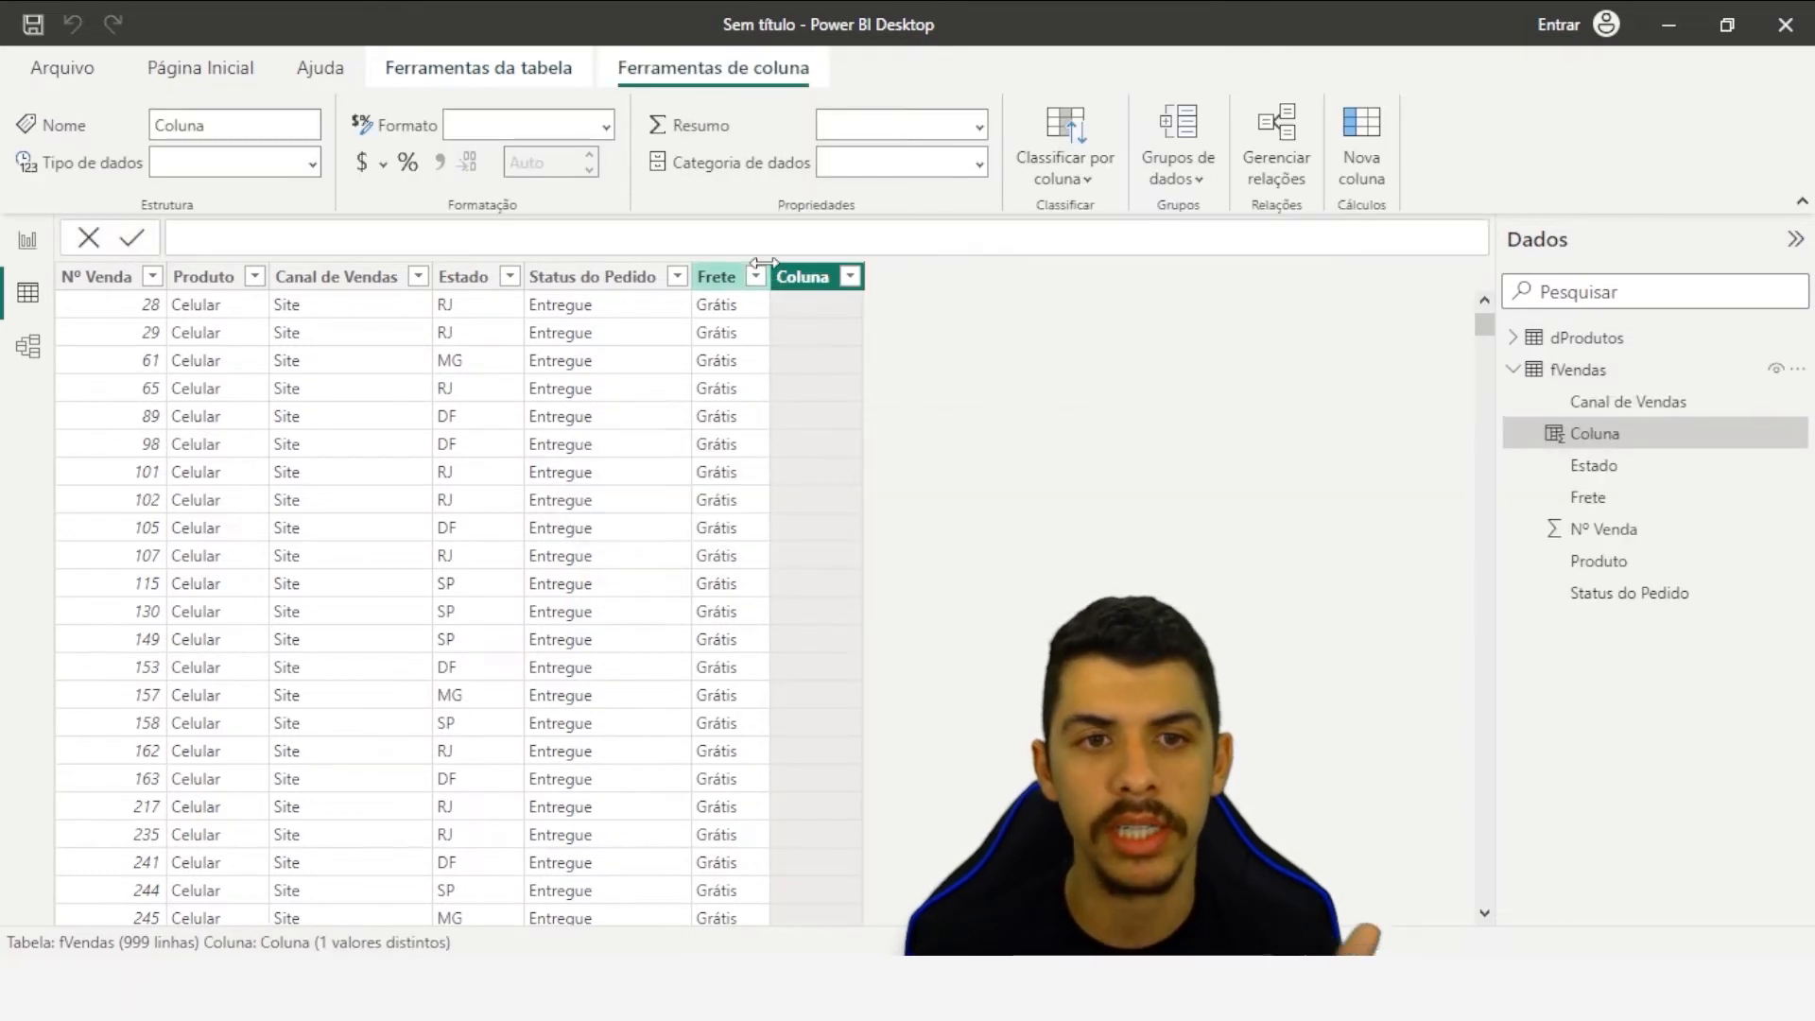
pyautogui.write('Valor =')
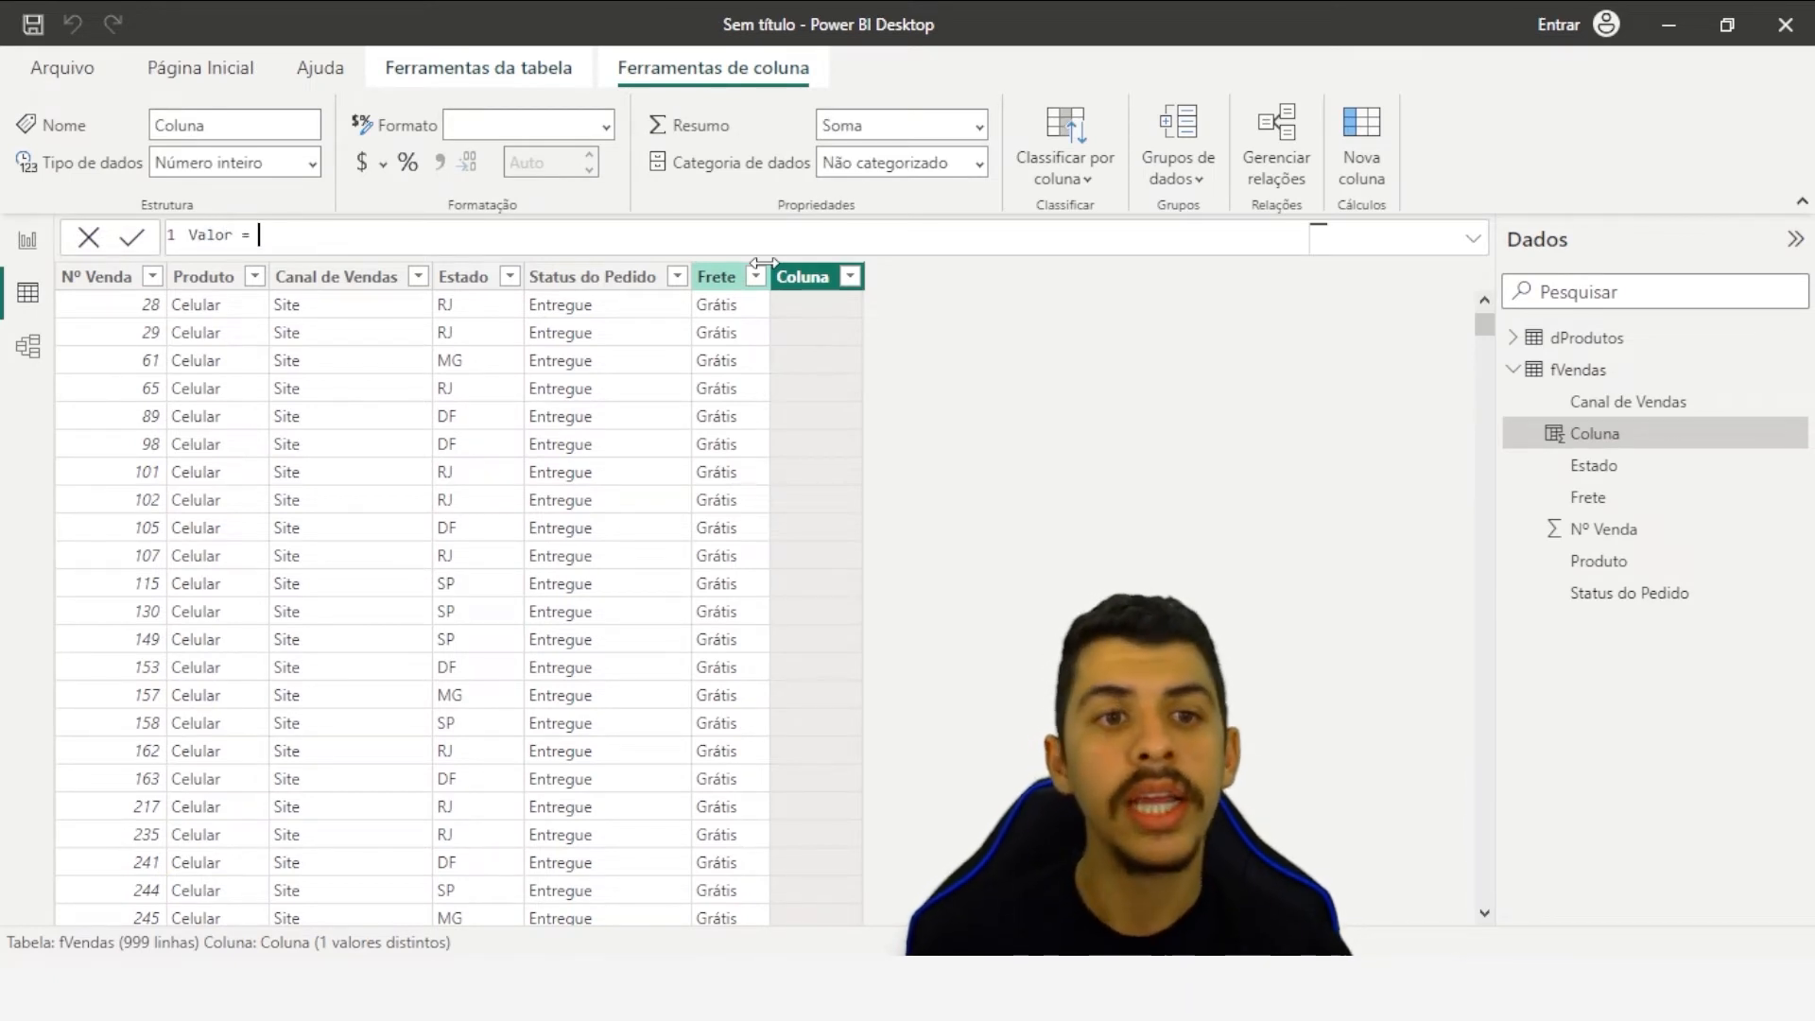
pyautogui.scroll(2, 340, 236)
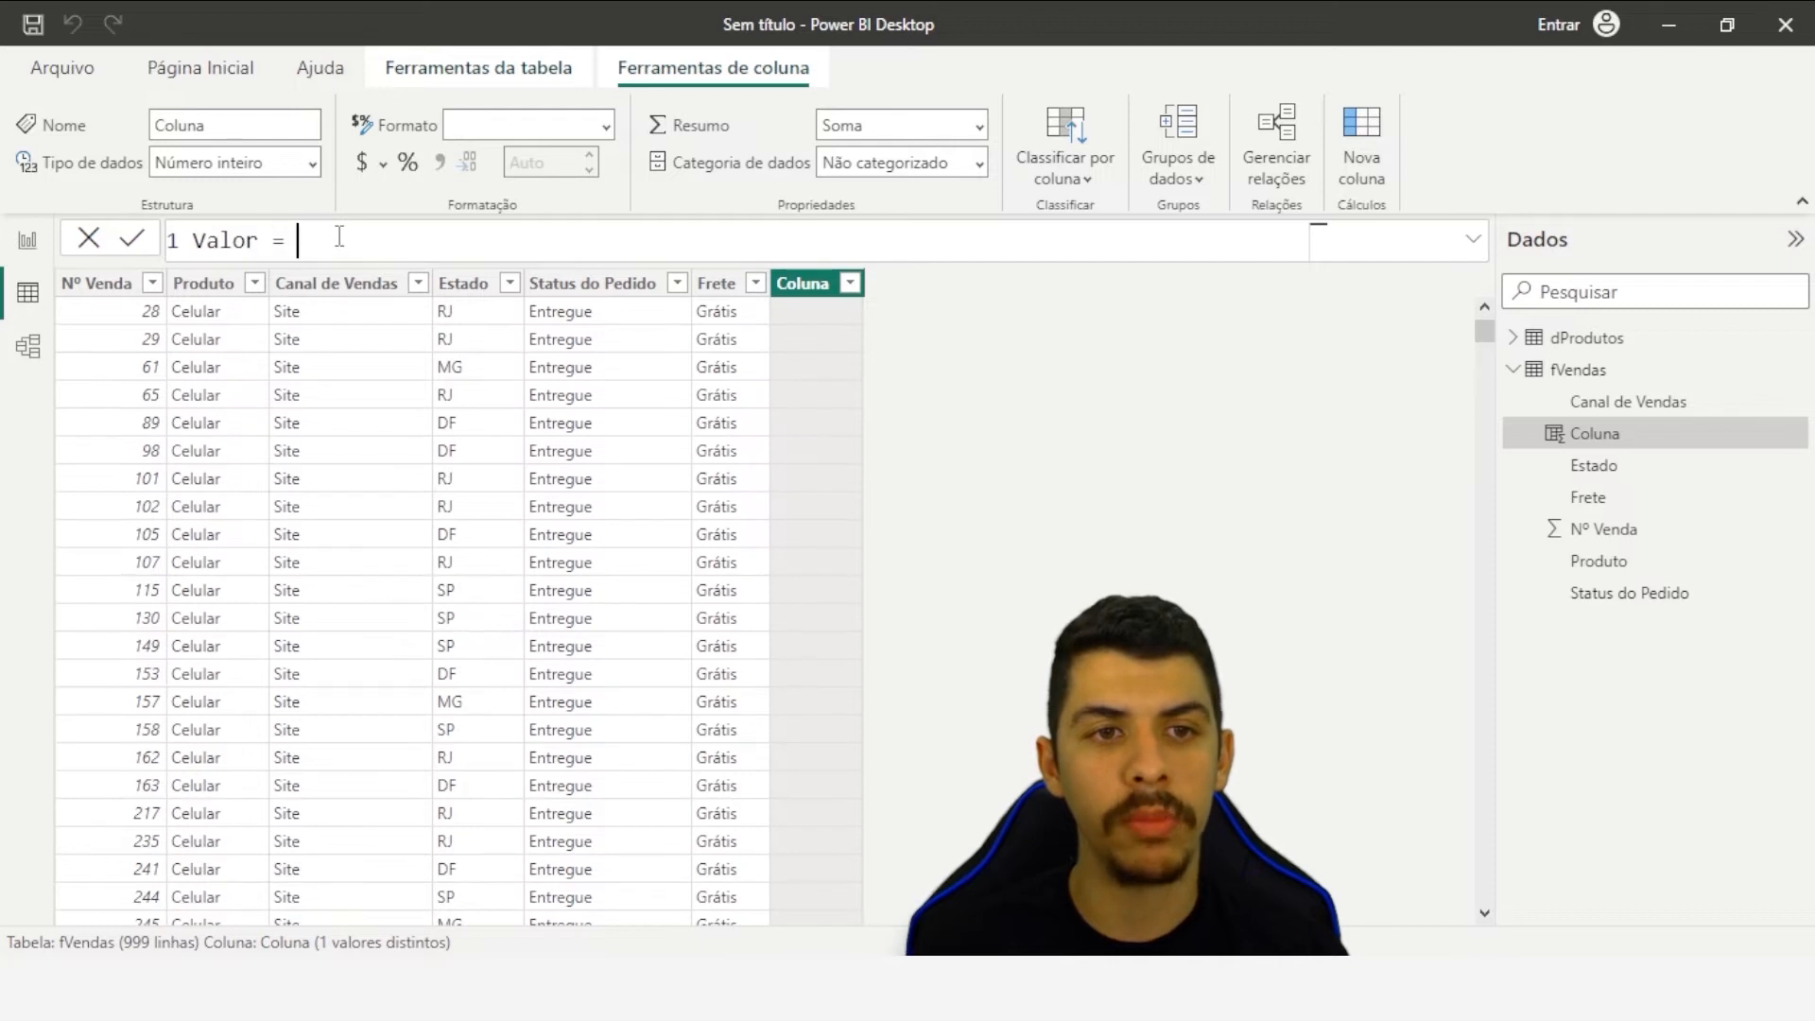
pyautogui.scroll(1, 340, 236)
pyautogui.write('RE')
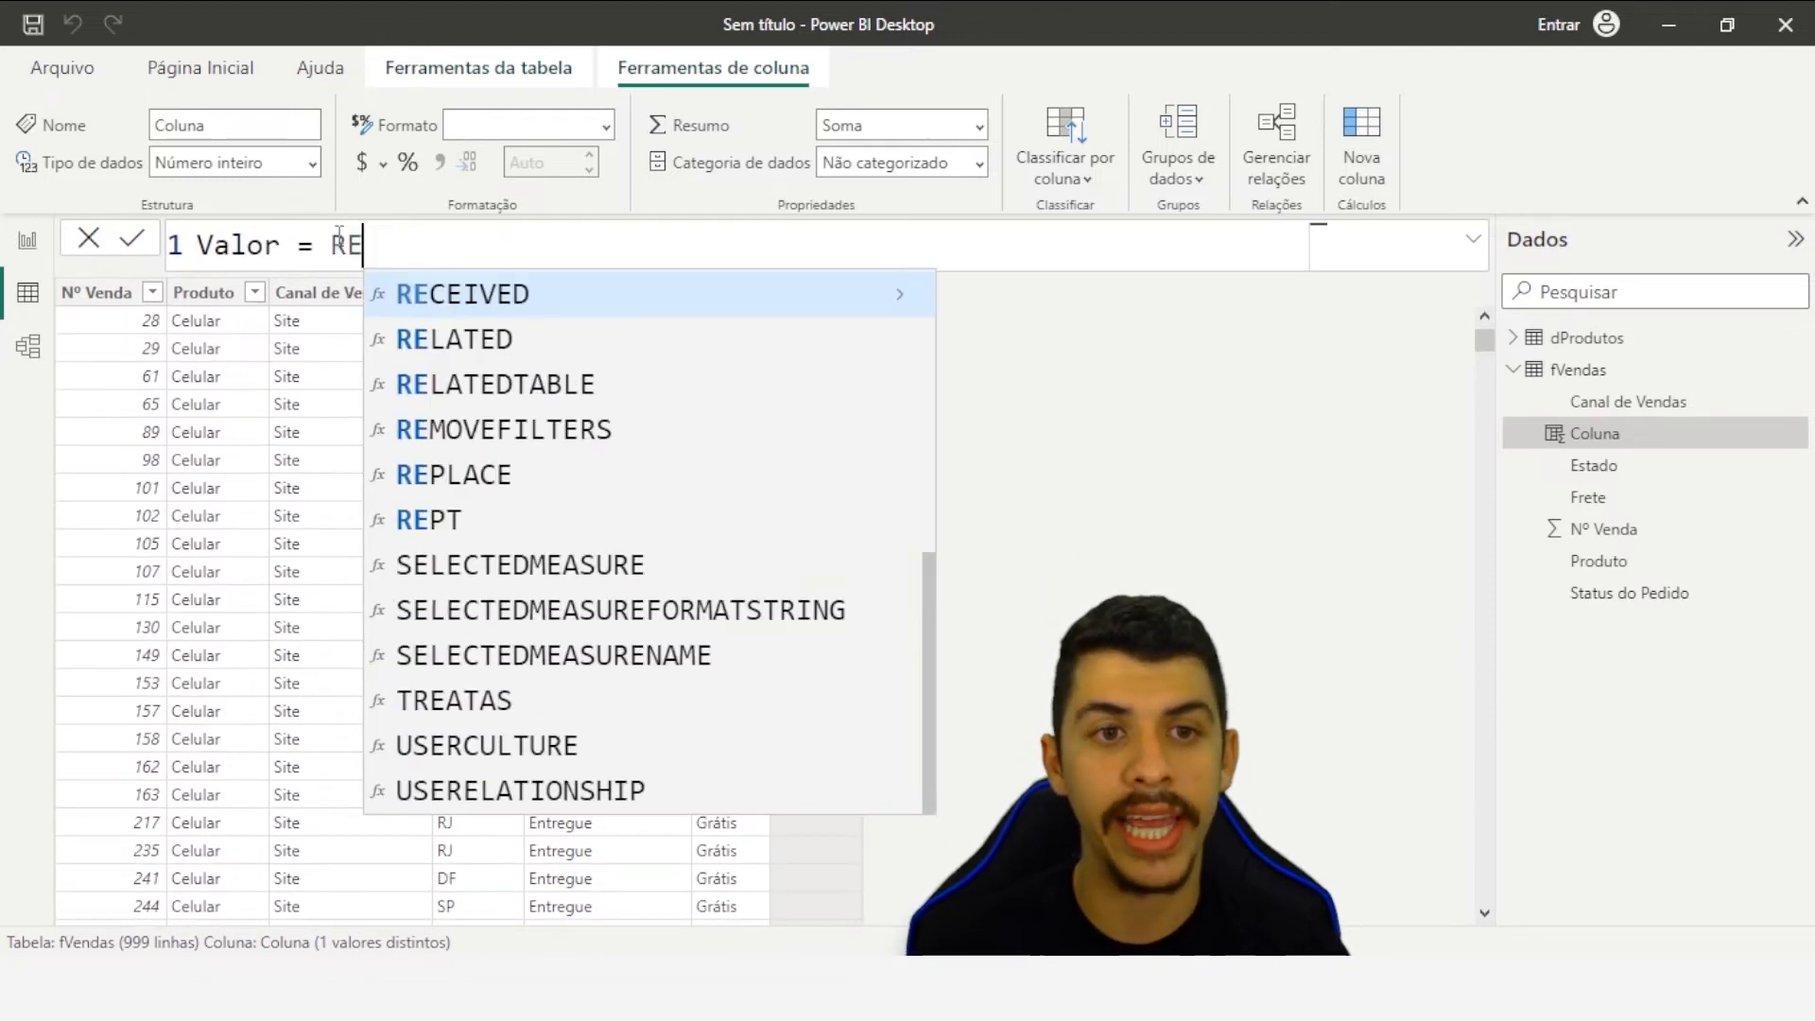
pyautogui.write('LATED')
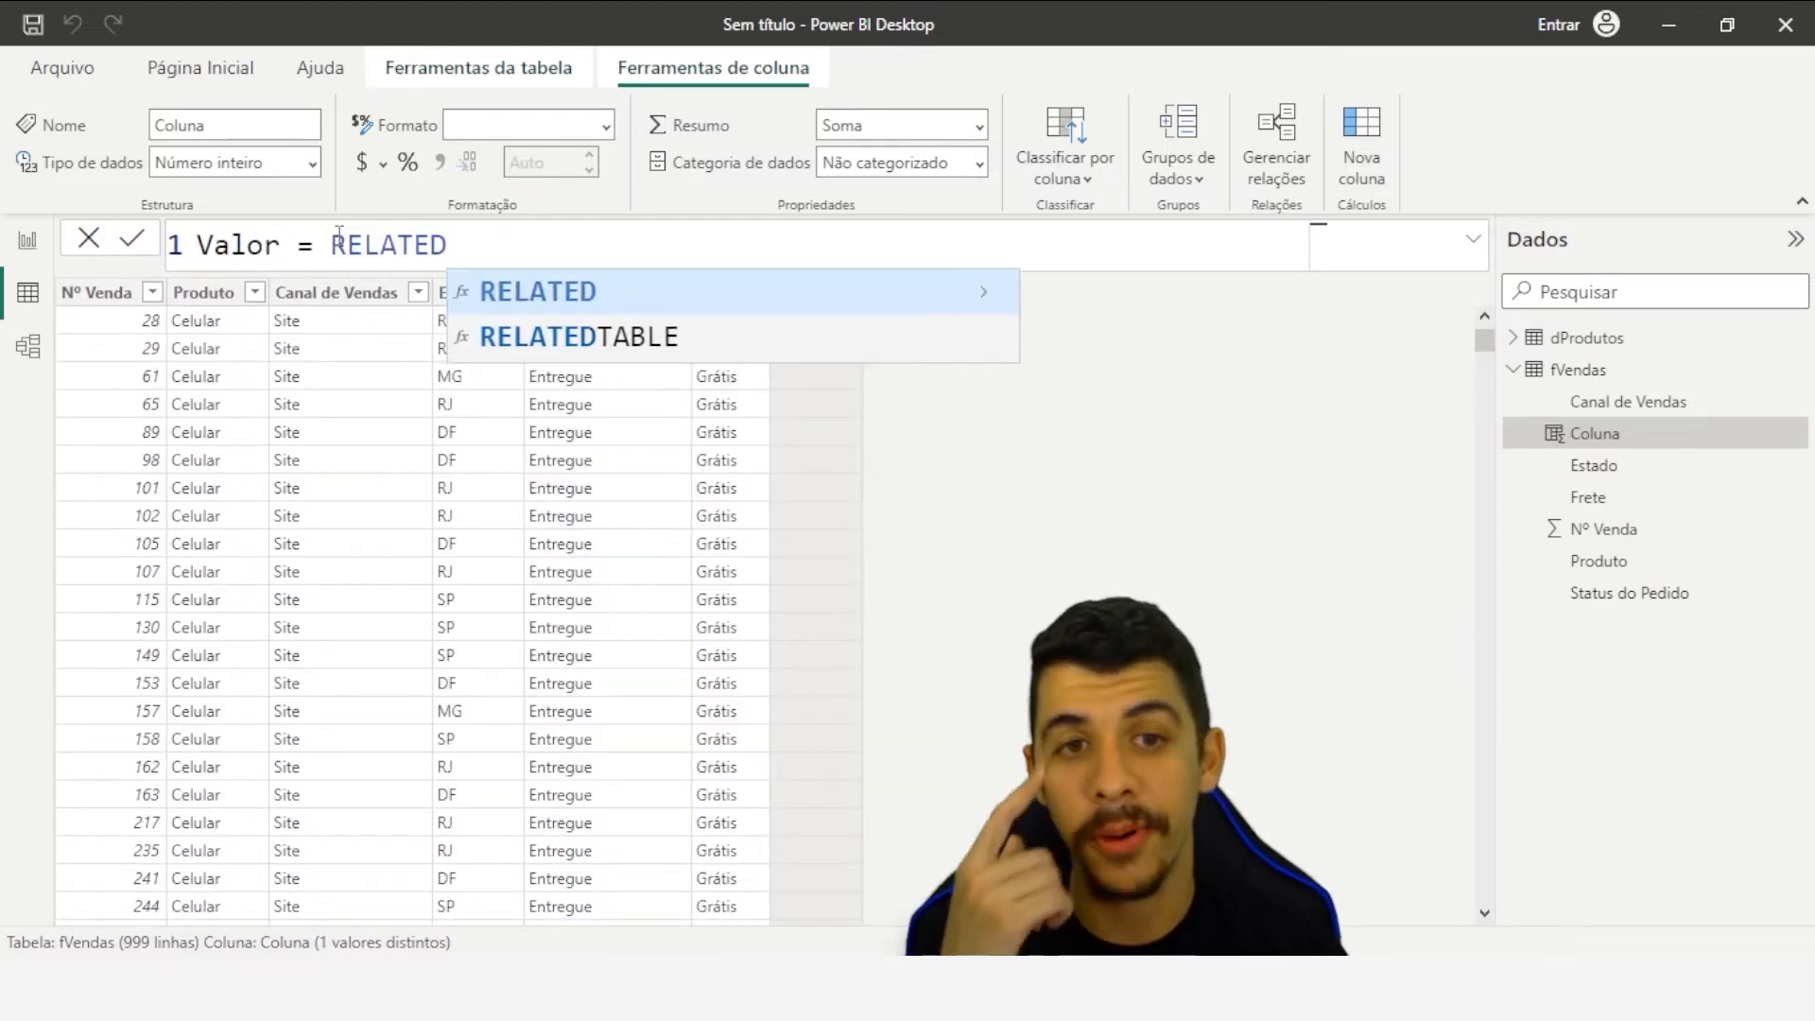
pyautogui.click(527, 292)
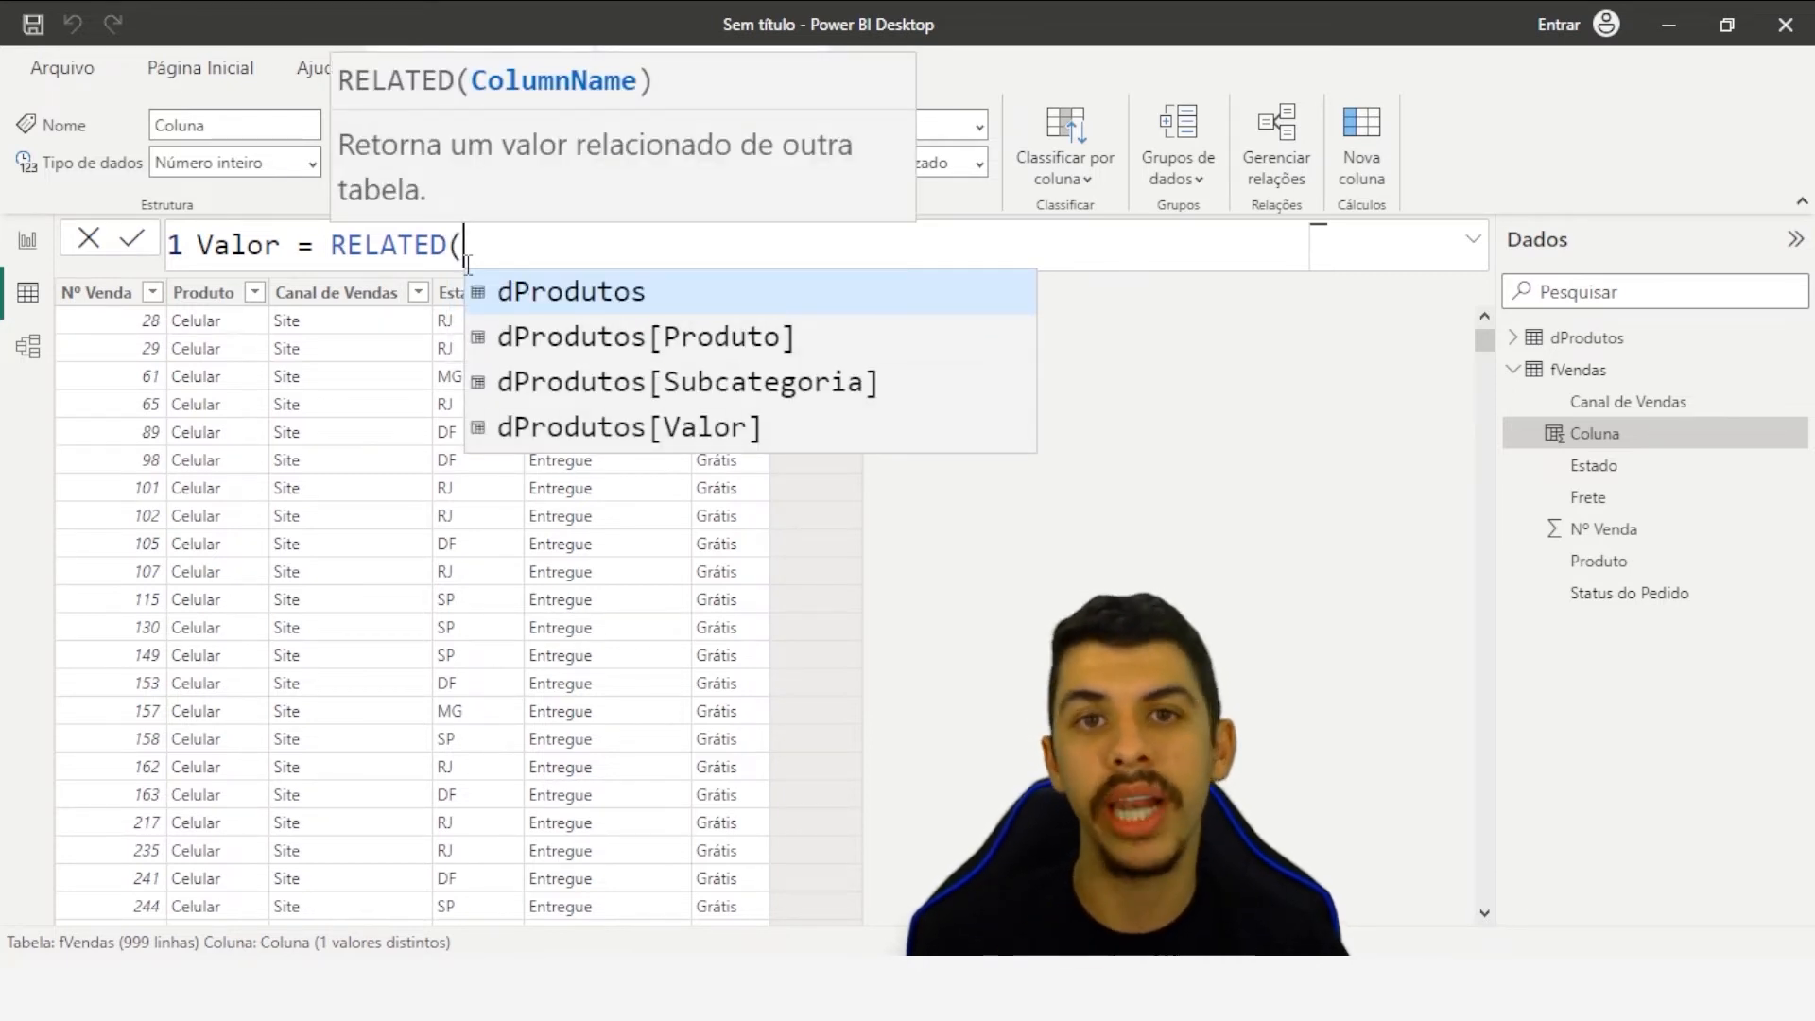
pyautogui.click(642, 441)
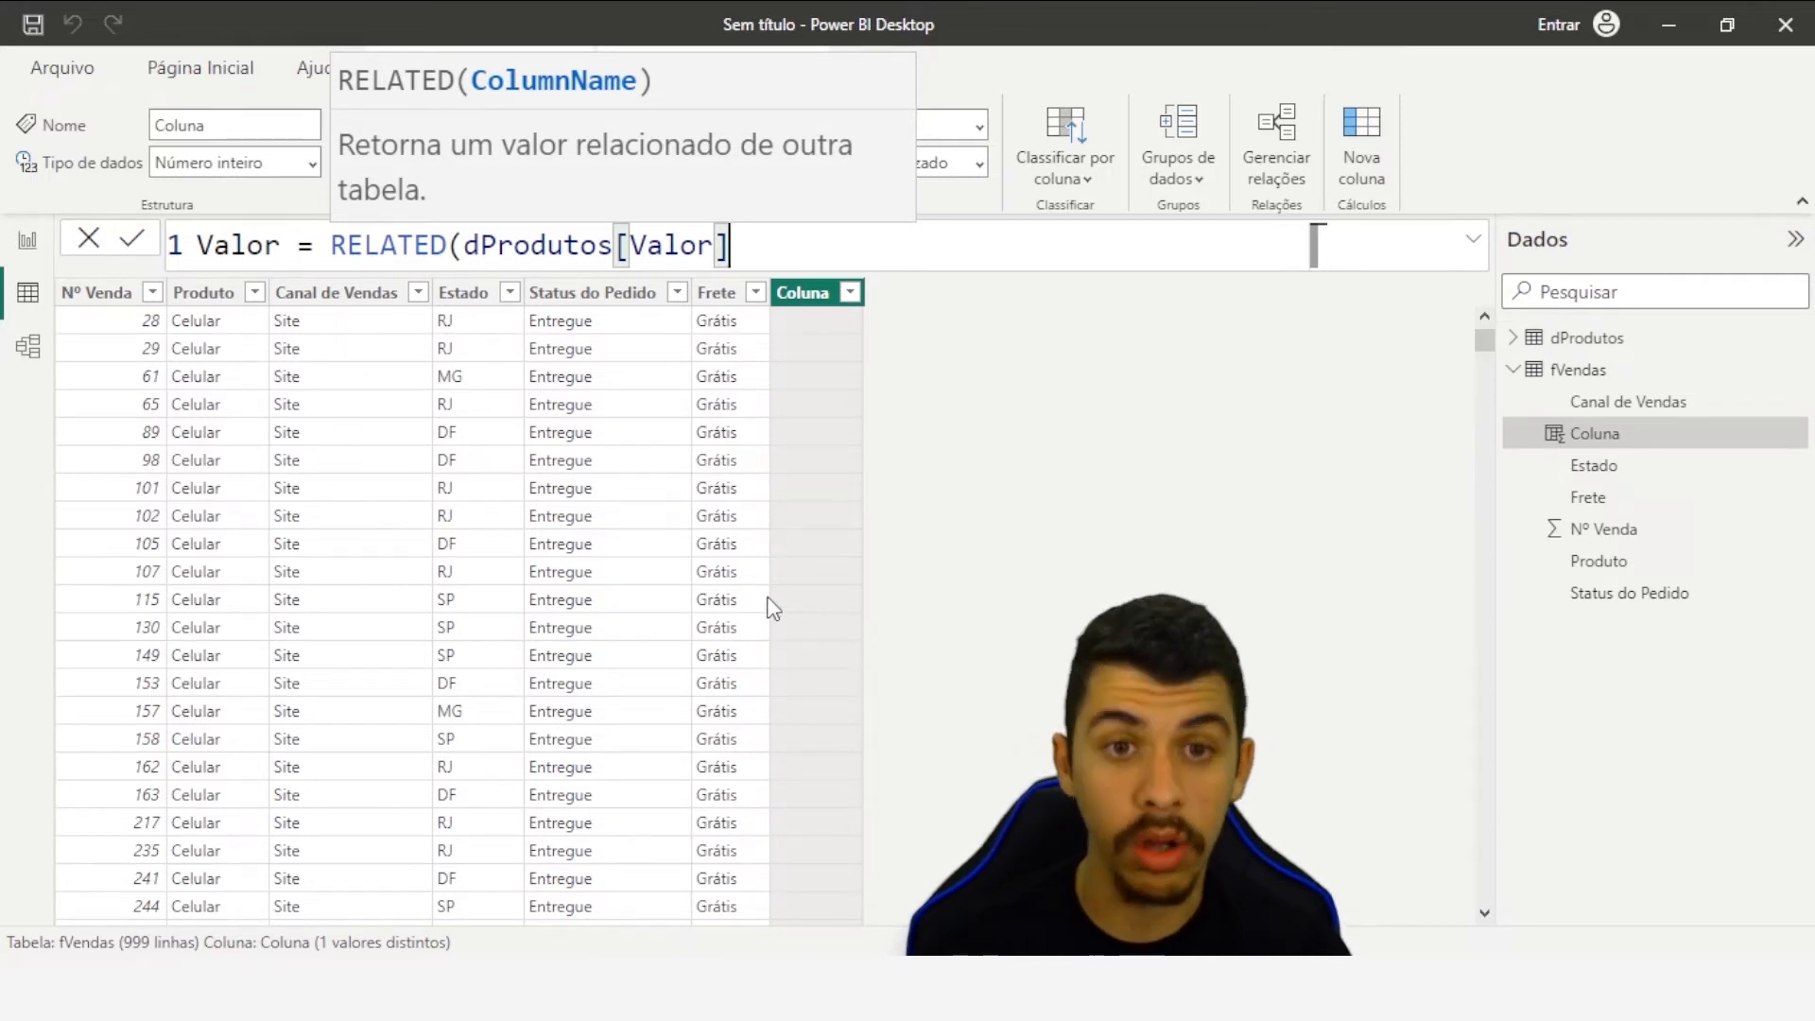
pyautogui.write(')')
pyautogui.press('Return')
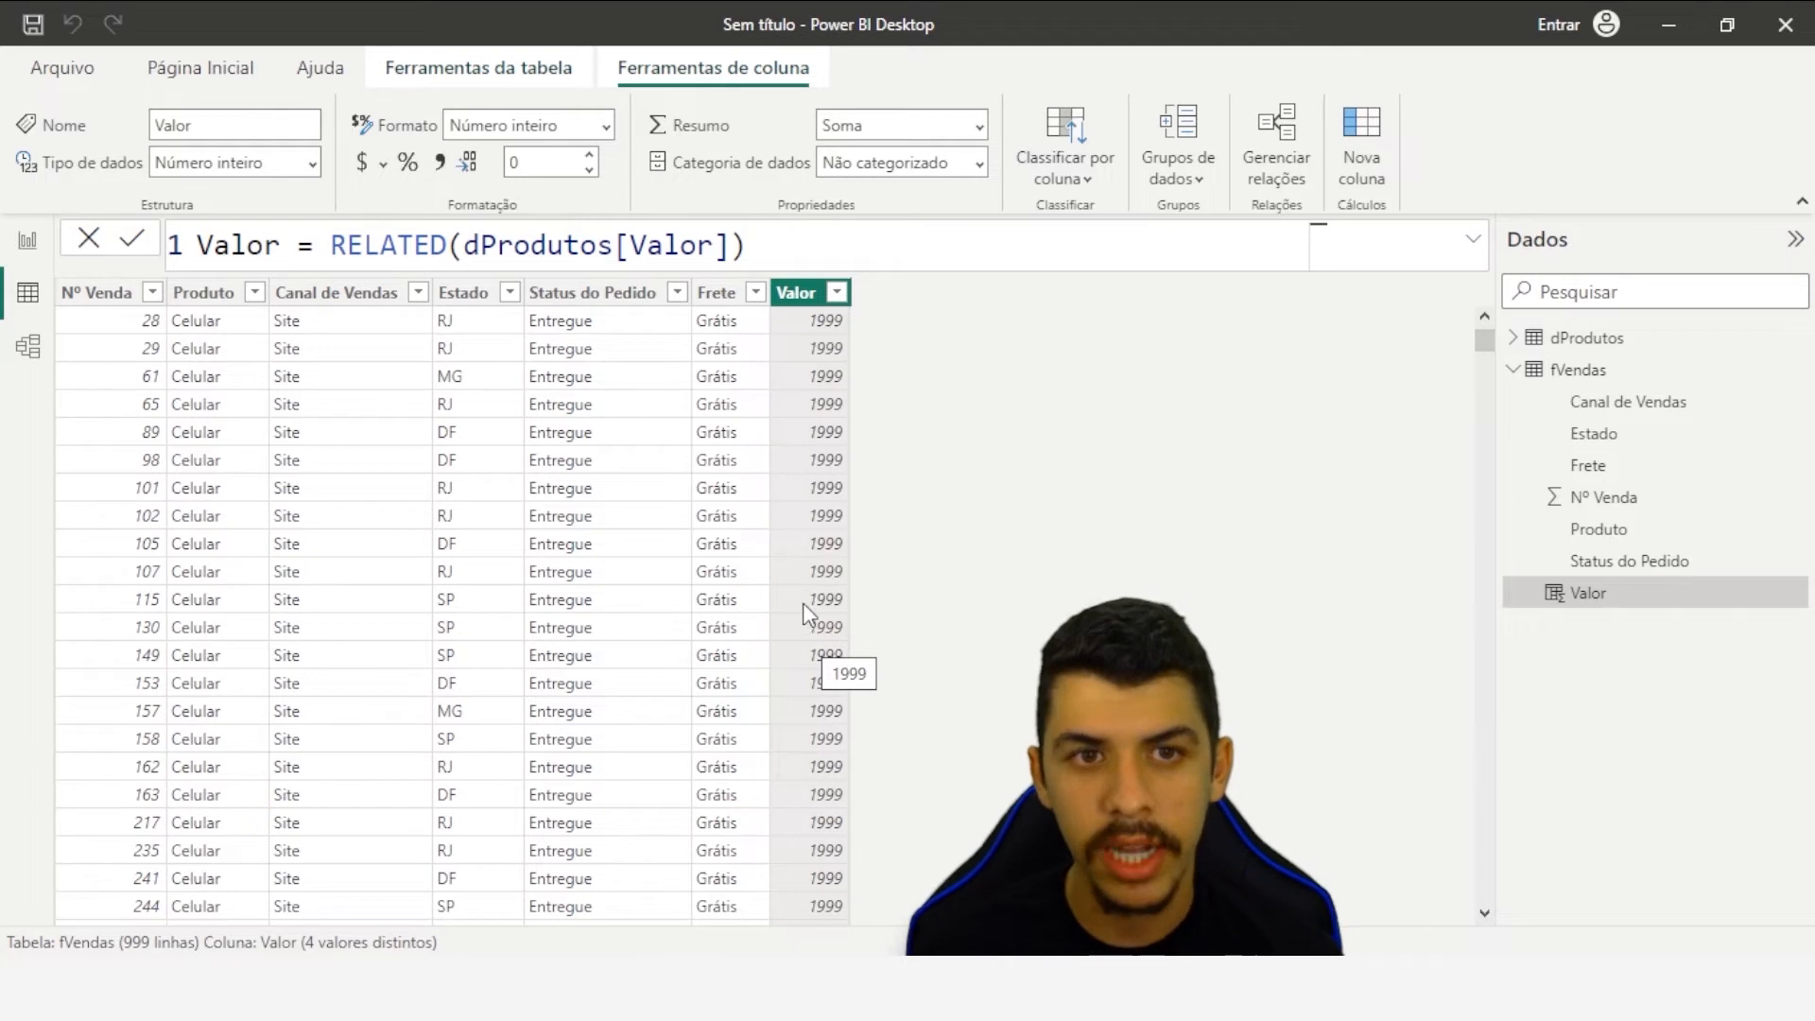
# - Create a new blank calculated table named Medidas for holding the measures
pyautogui.click(501, 77)
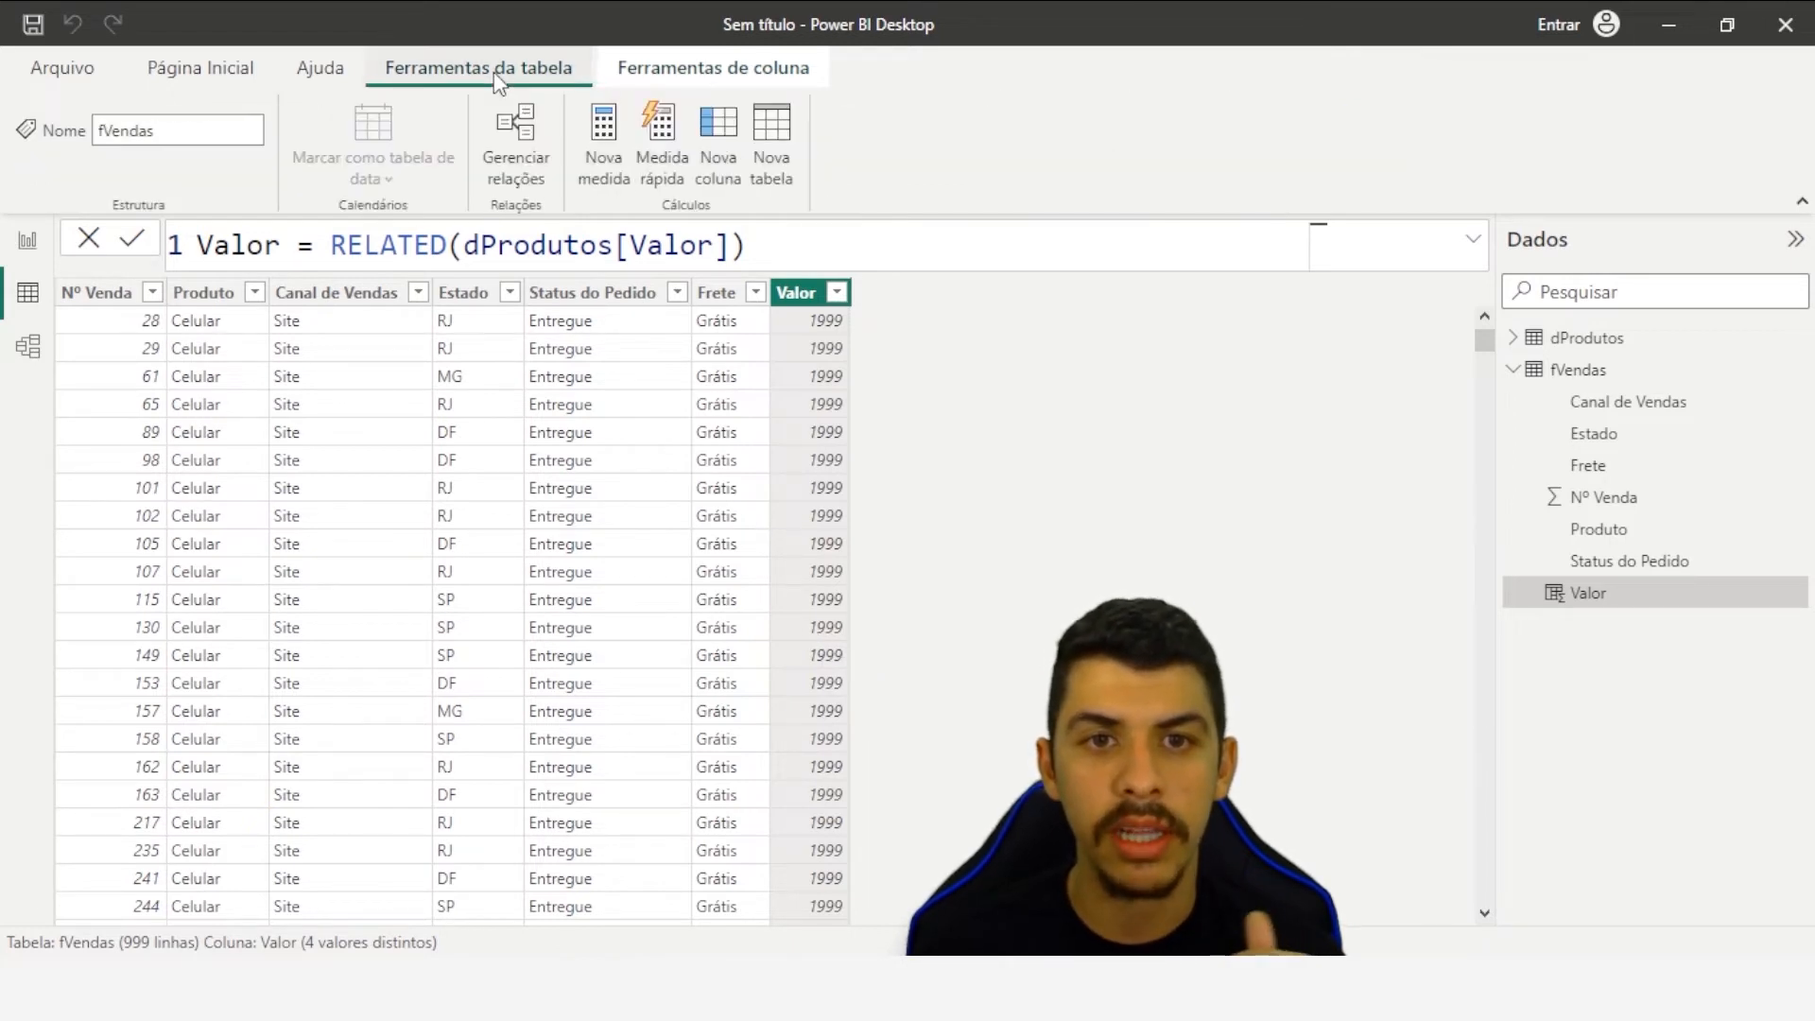
pyautogui.click(770, 156)
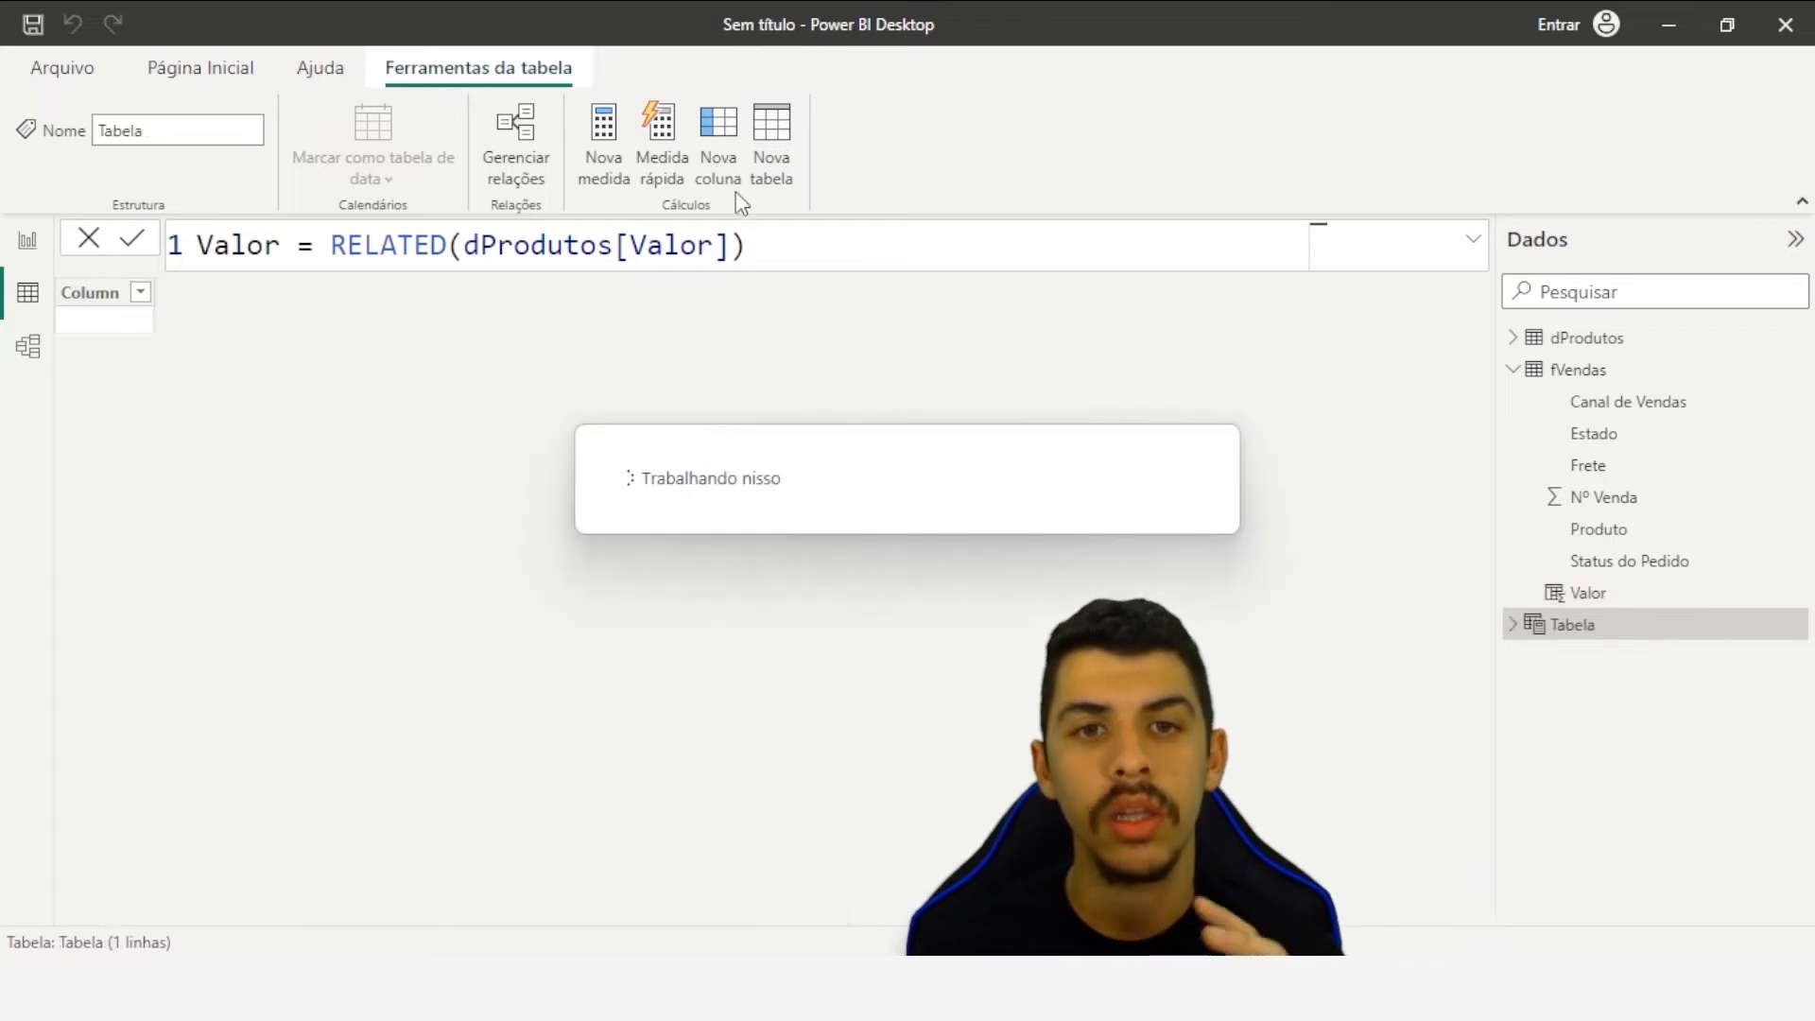
pyautogui.write('m')
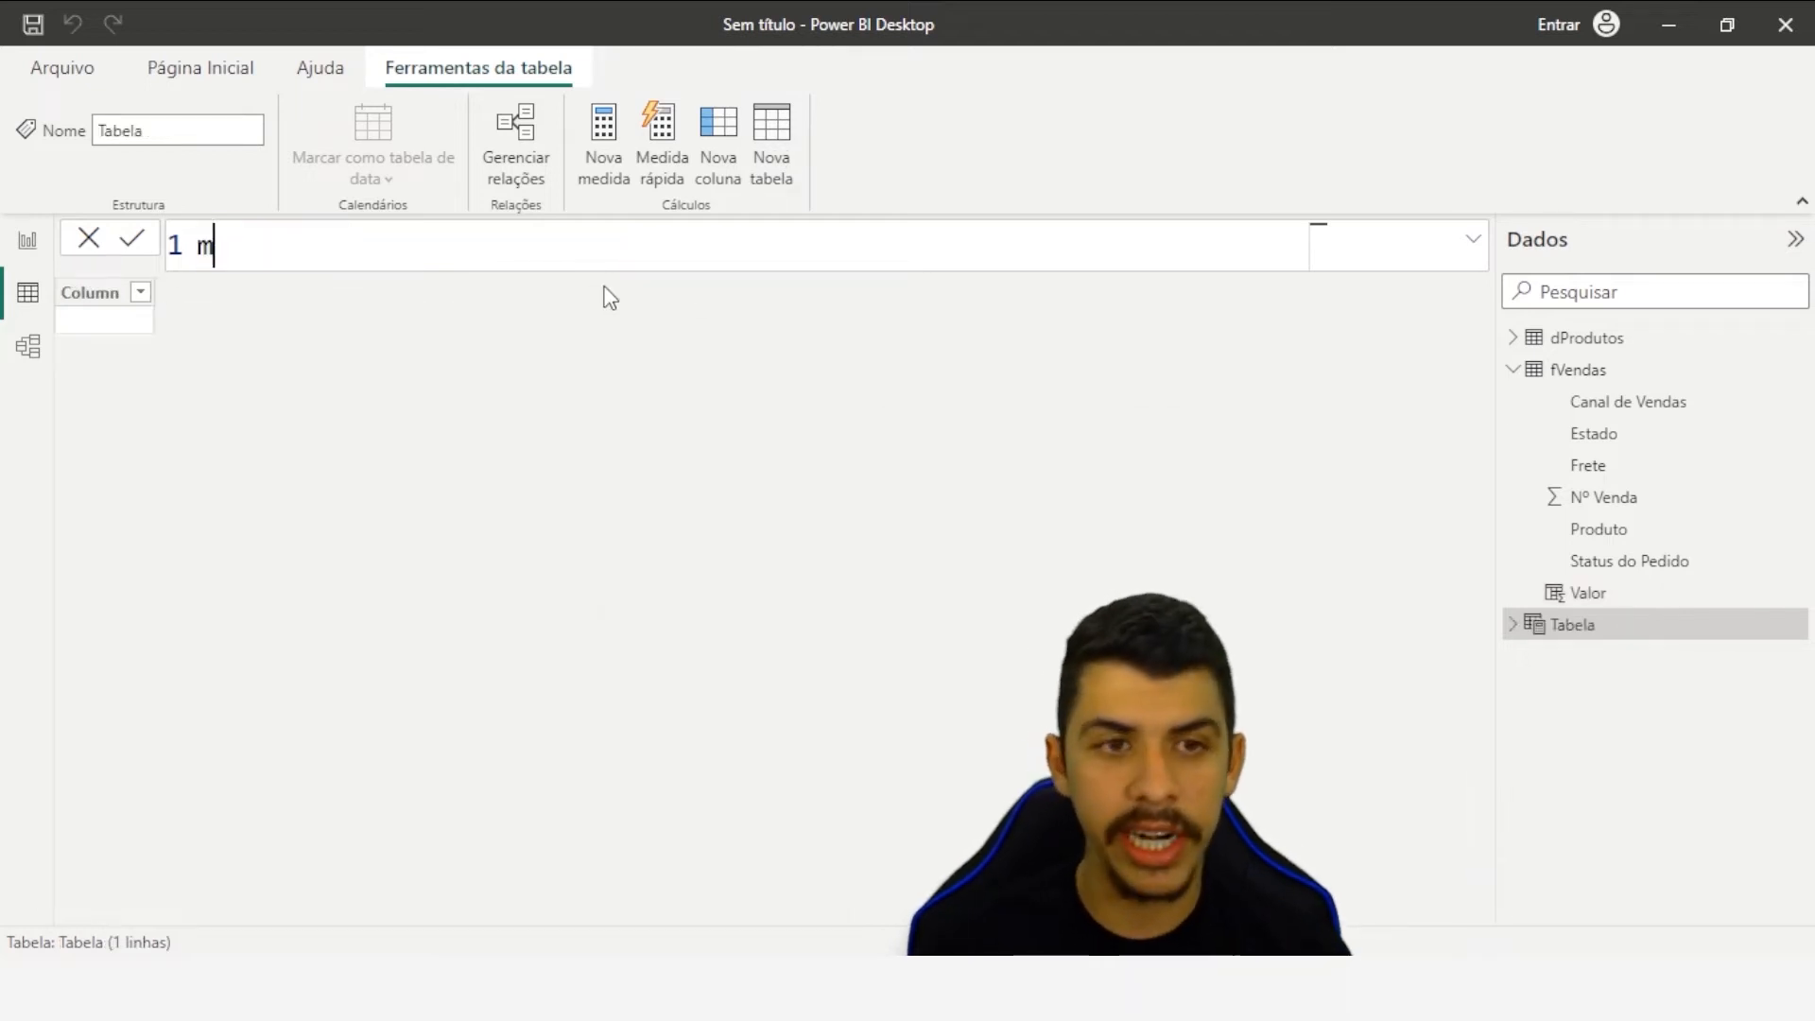
pyautogui.press('BackSpace')
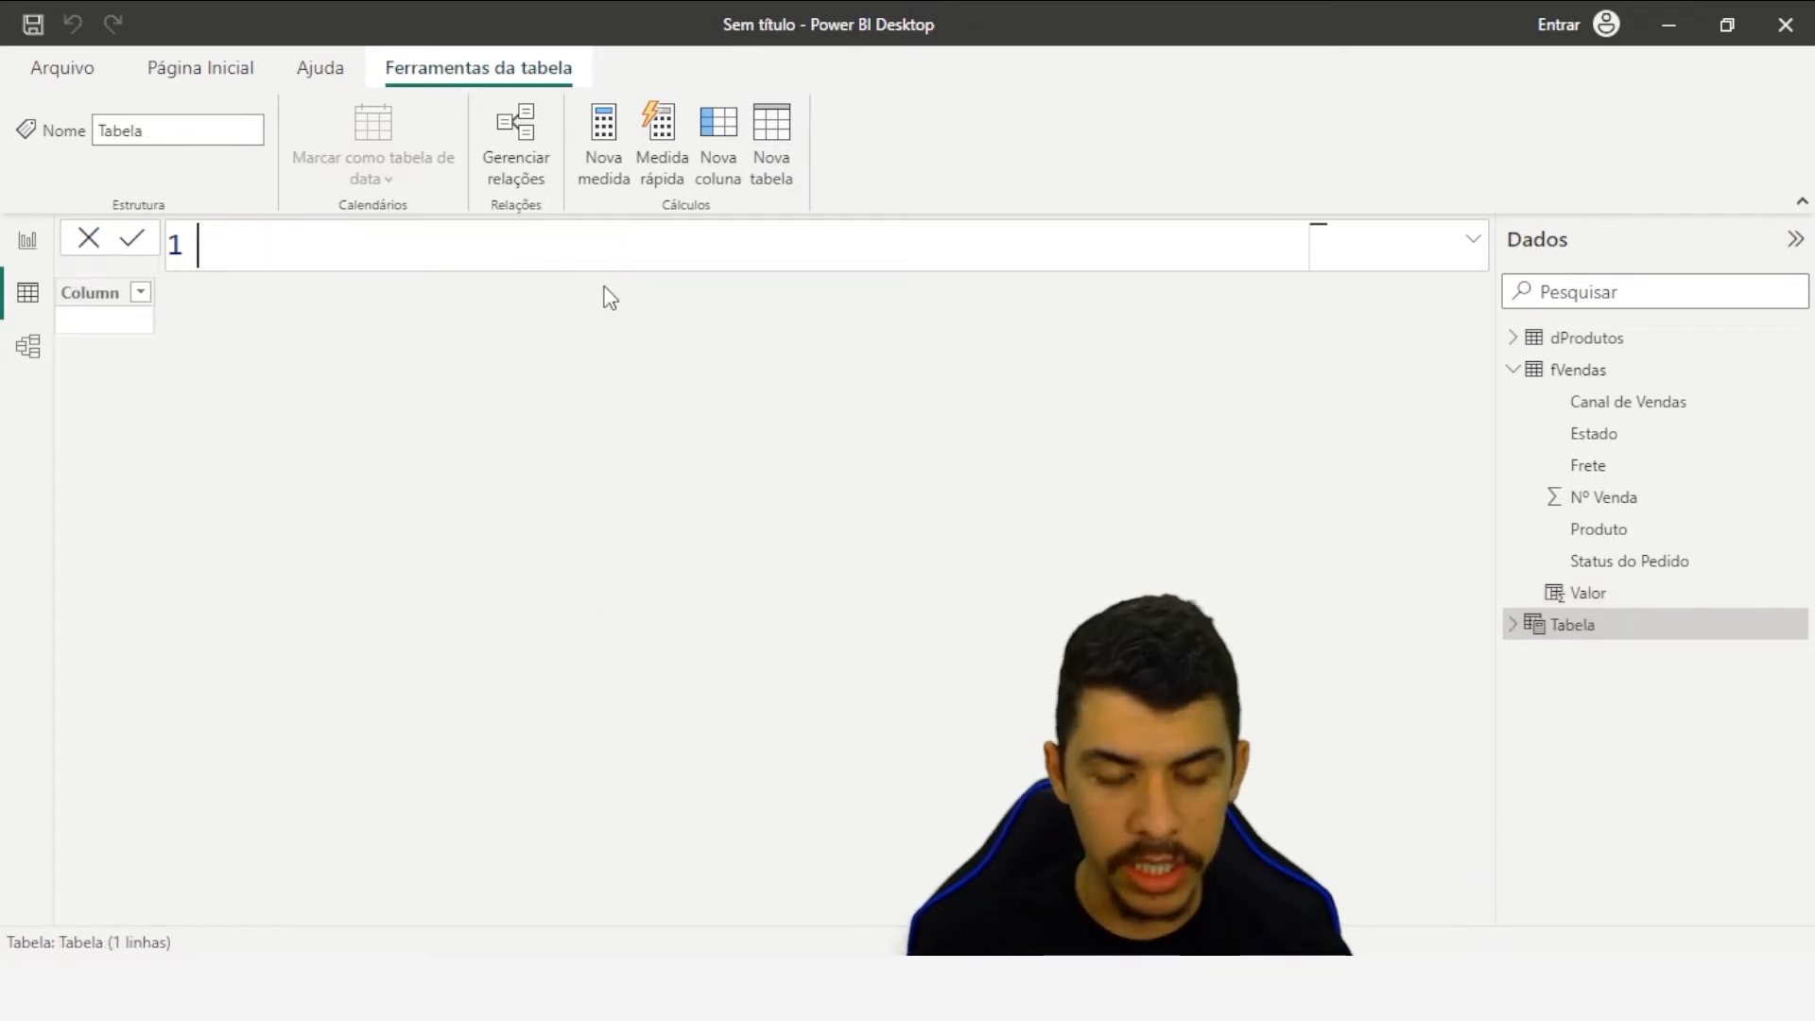
pyautogui.write('medidas')
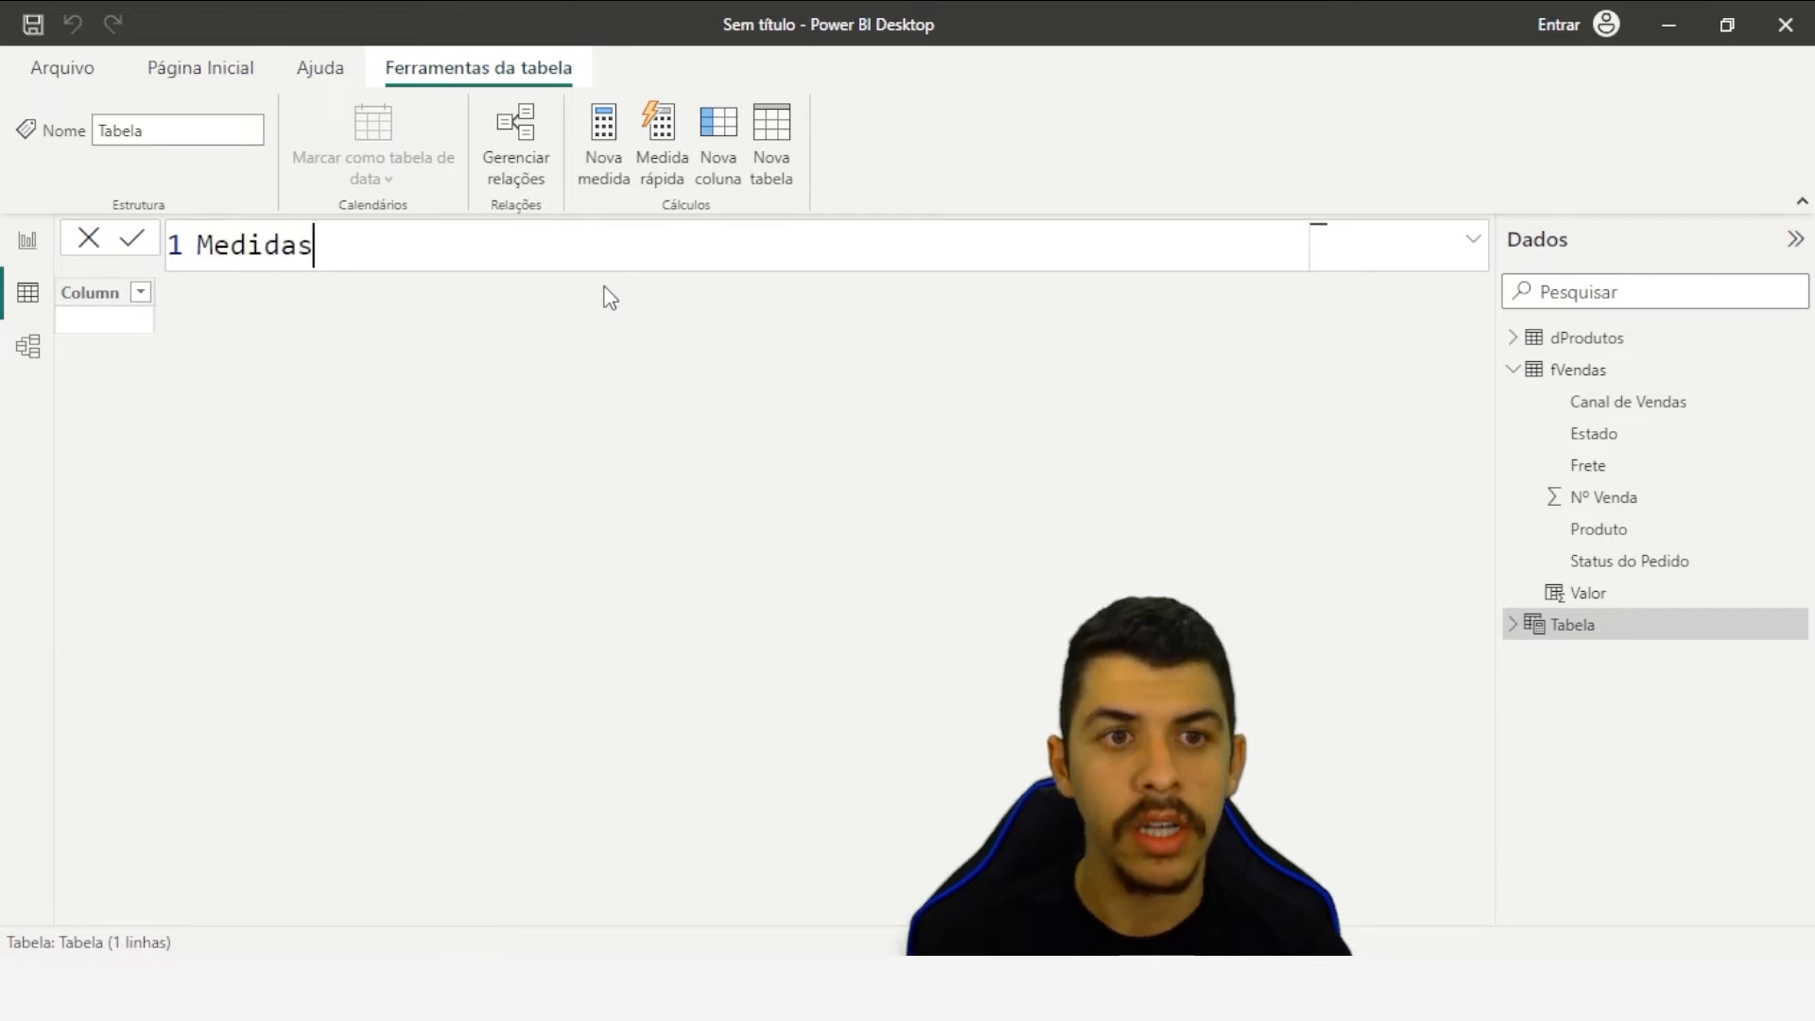
pyautogui.write(' =')
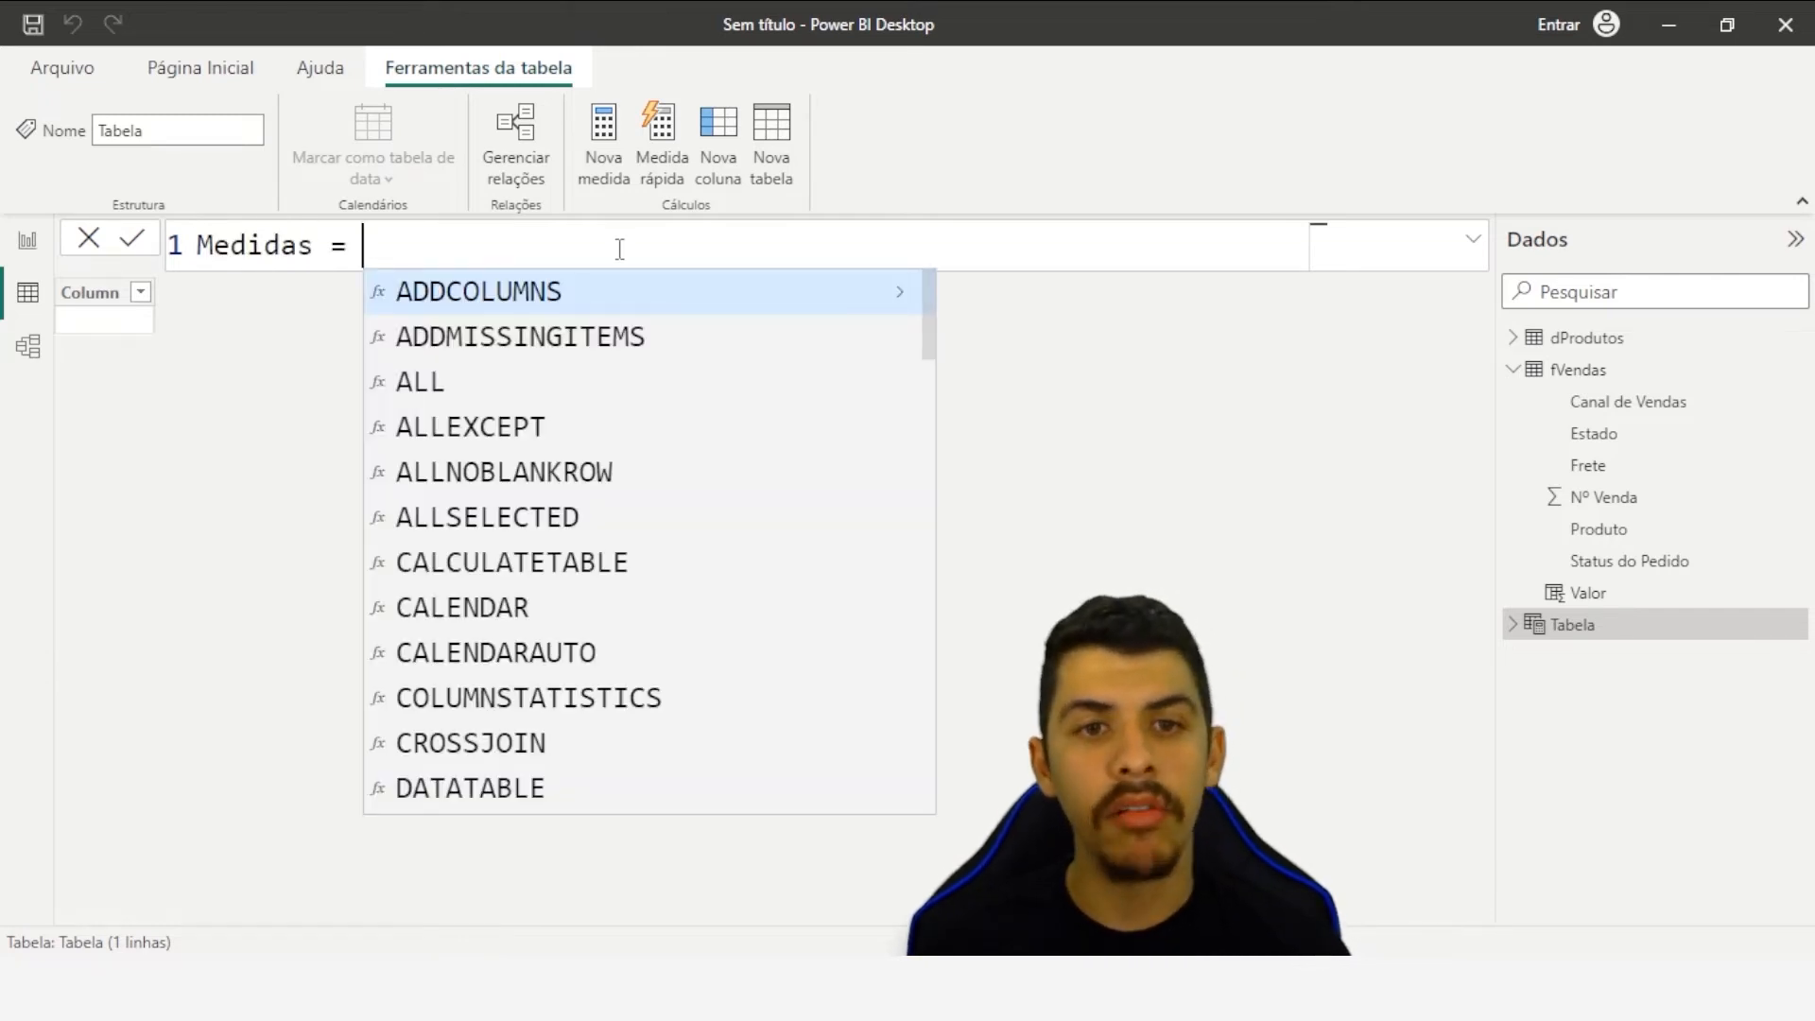
pyautogui.click(614, 254)
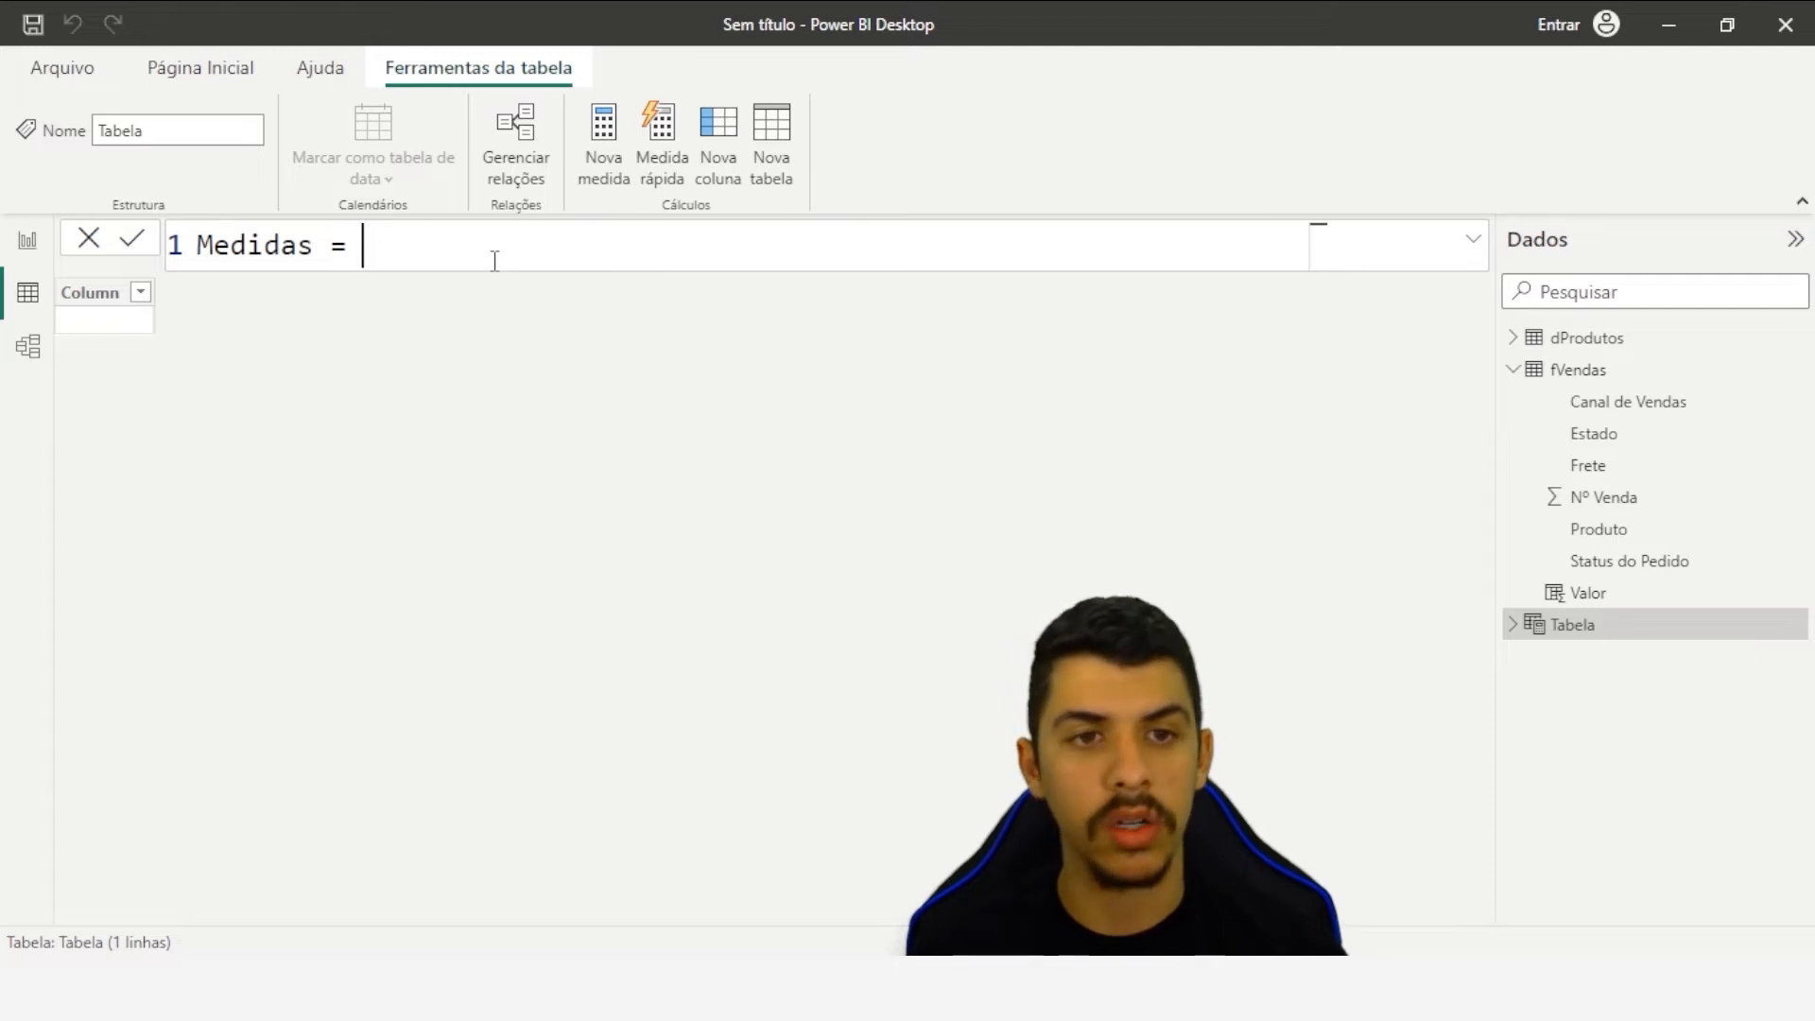
pyautogui.press('Return')
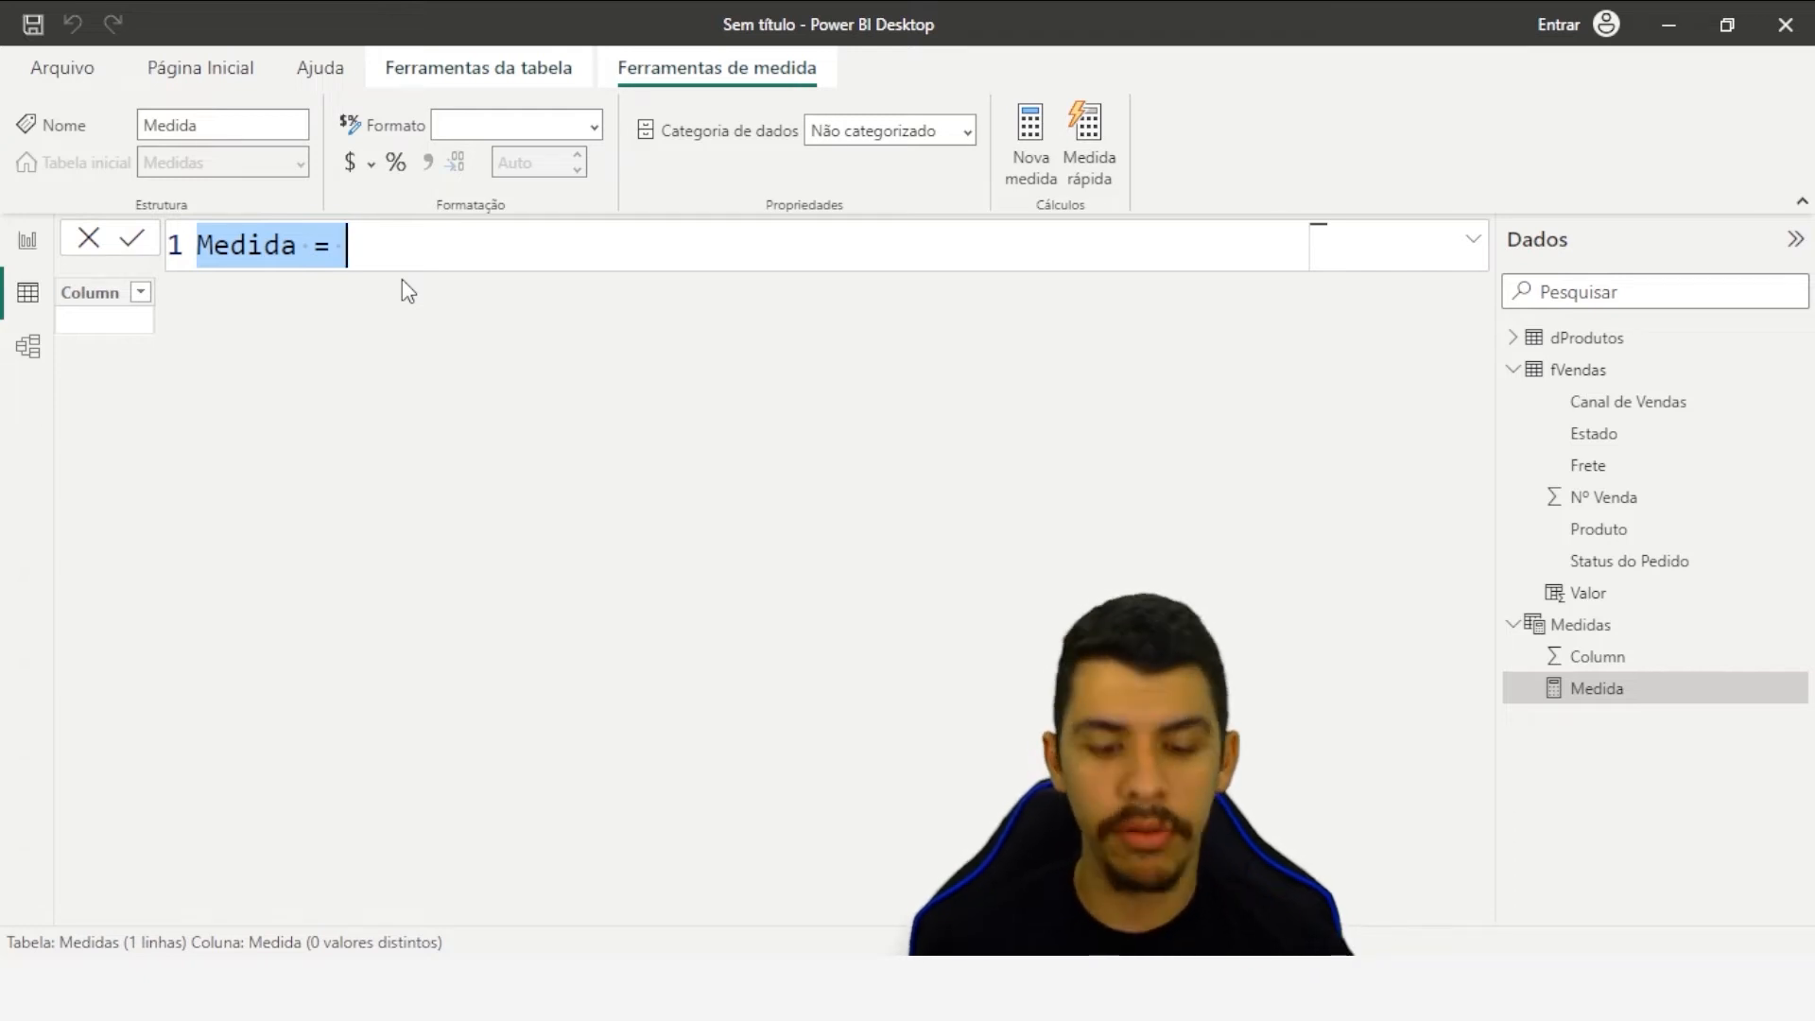
# - Define a measure in the Medidas table: Total Vendido = SUM(fVendas[Valor])
pyautogui.write('Total Ven')
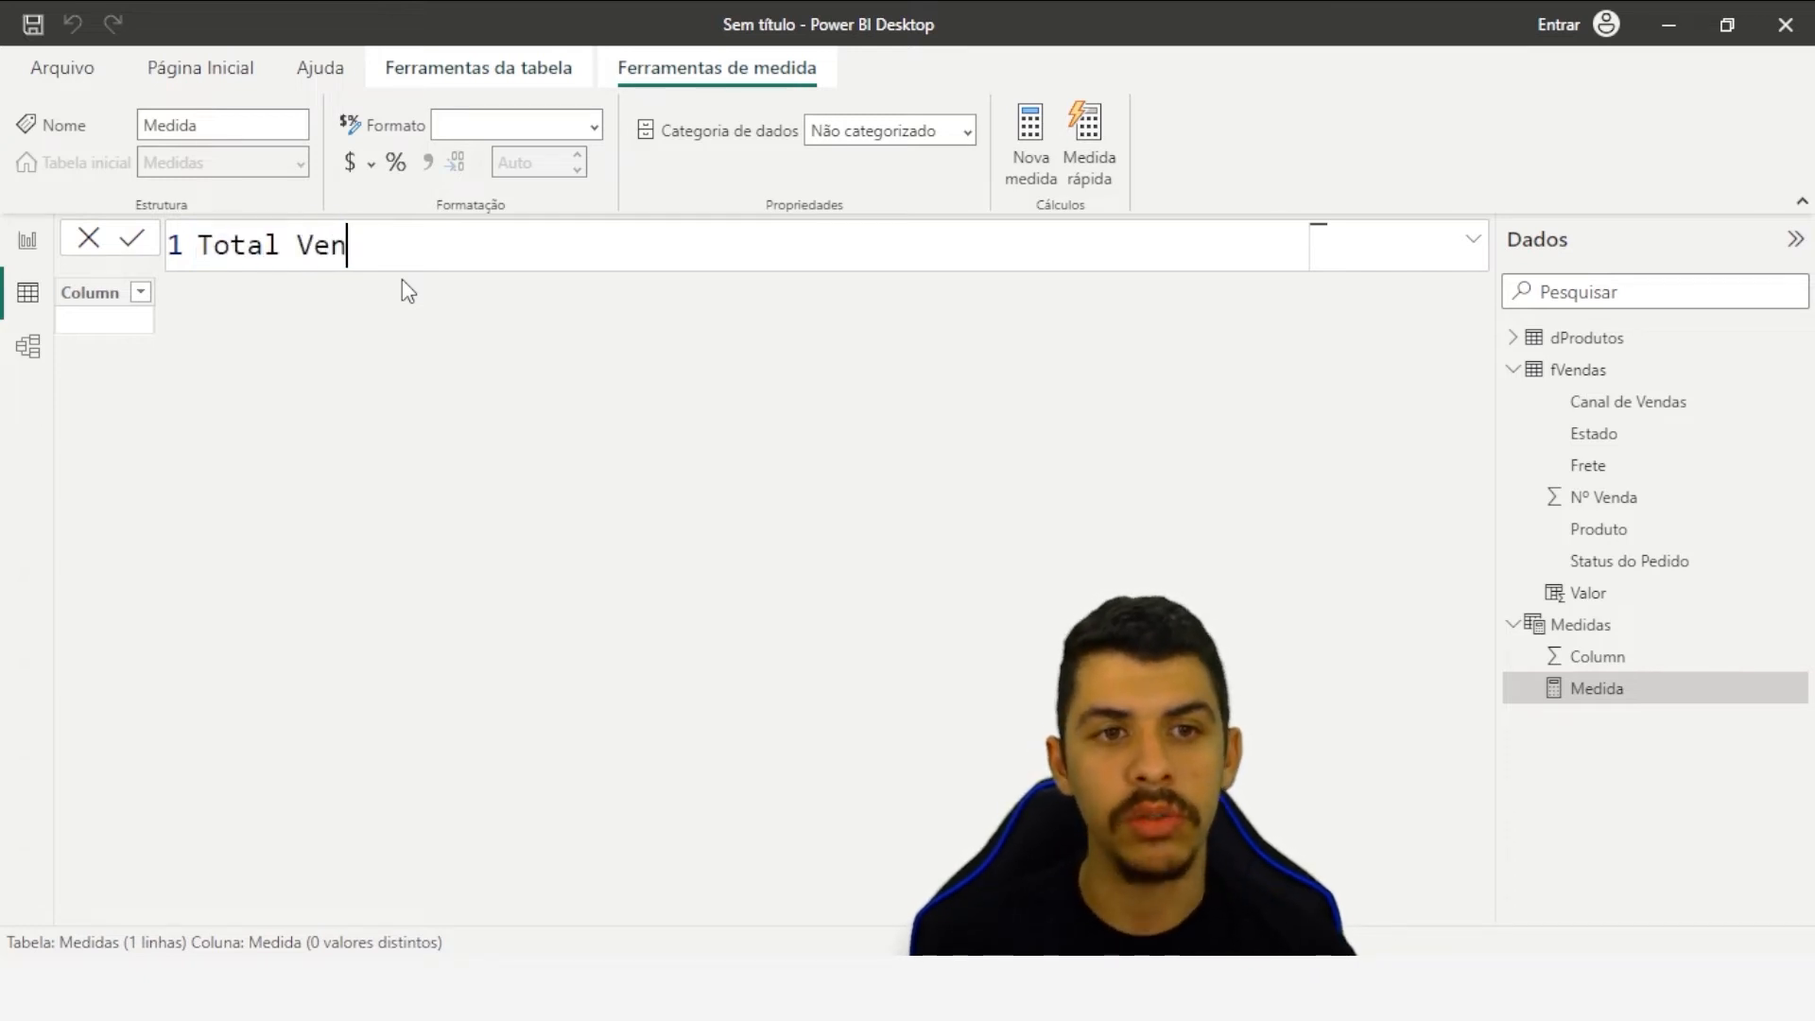
pyautogui.write('dido = ')
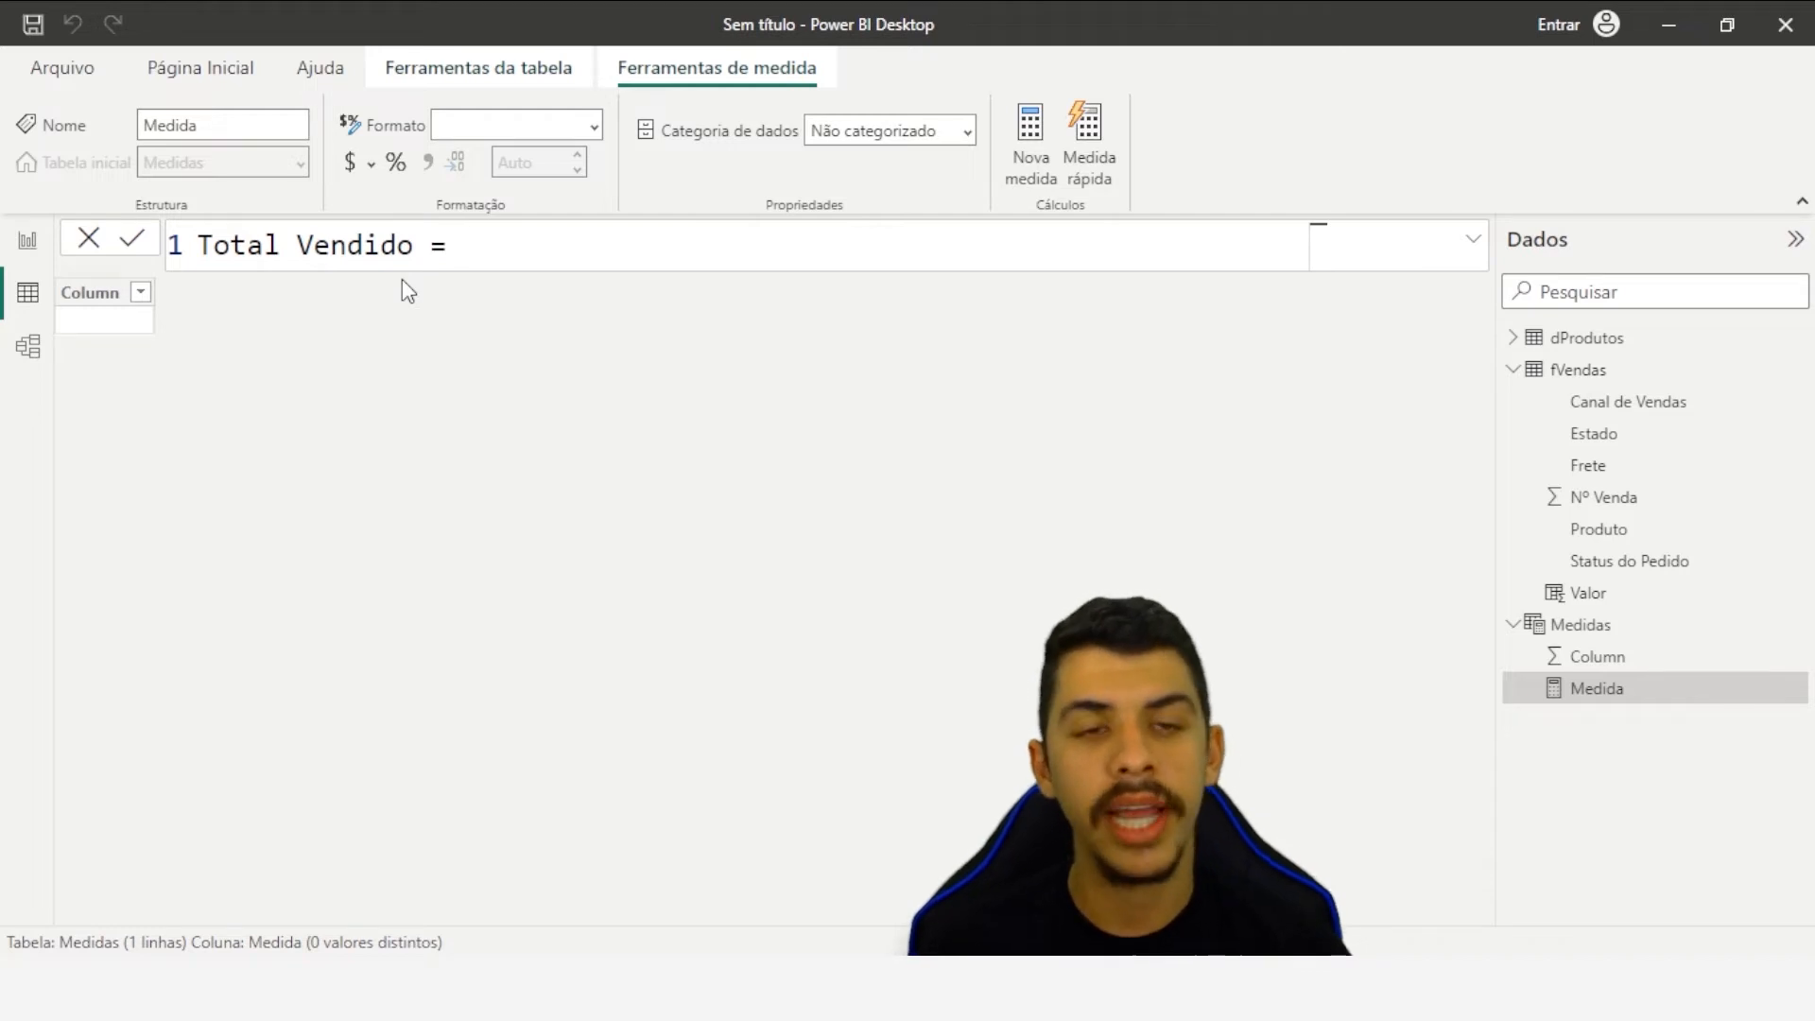
pyautogui.write('sum')
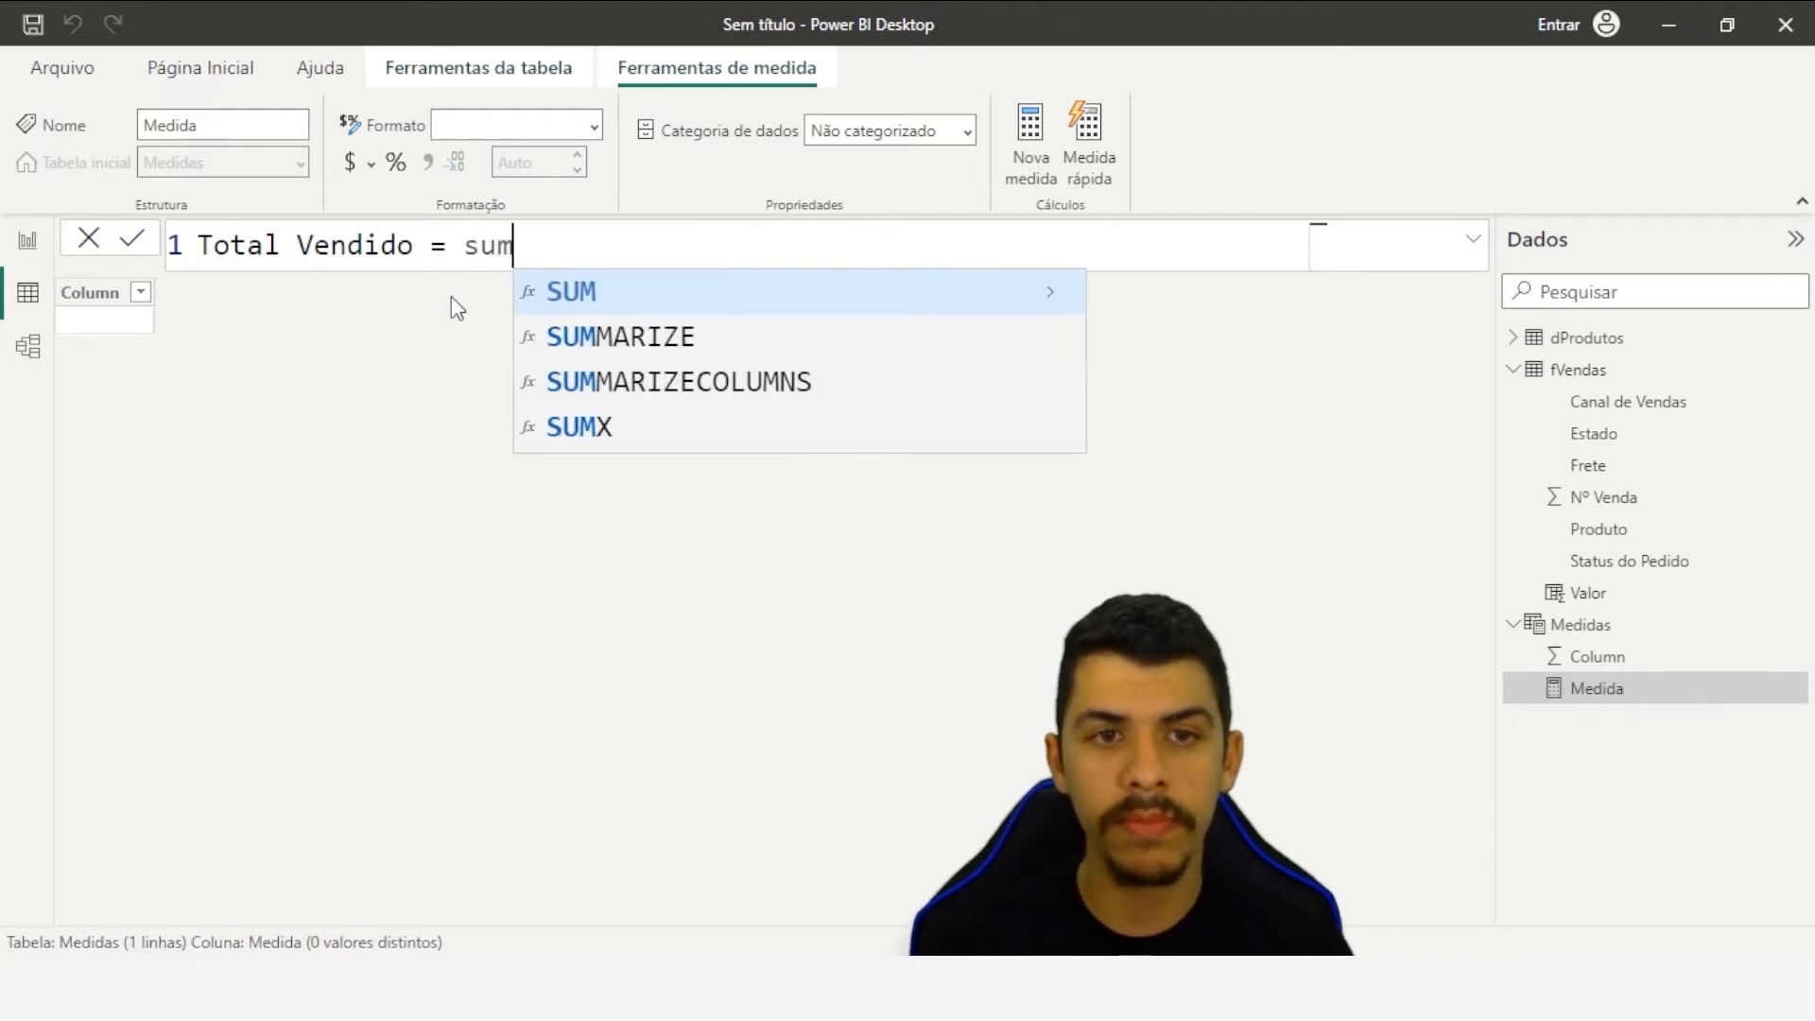
pyautogui.press('Tab')
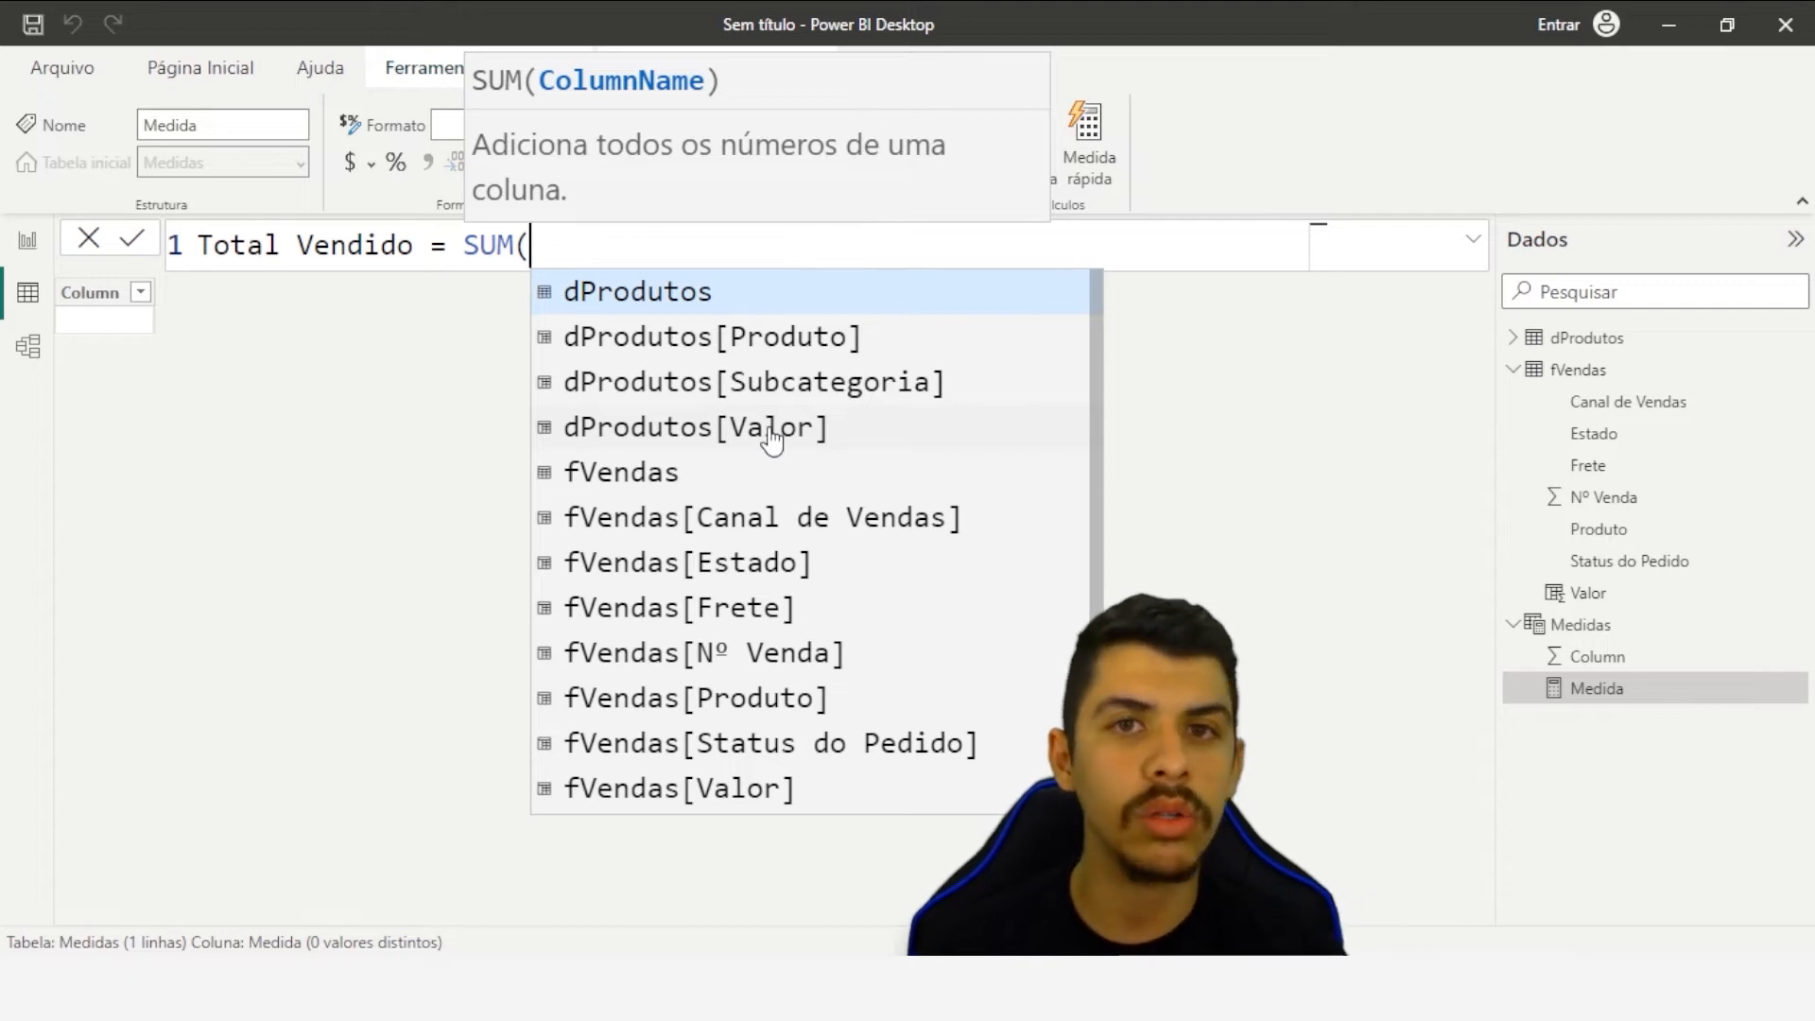
pyautogui.click(695, 794)
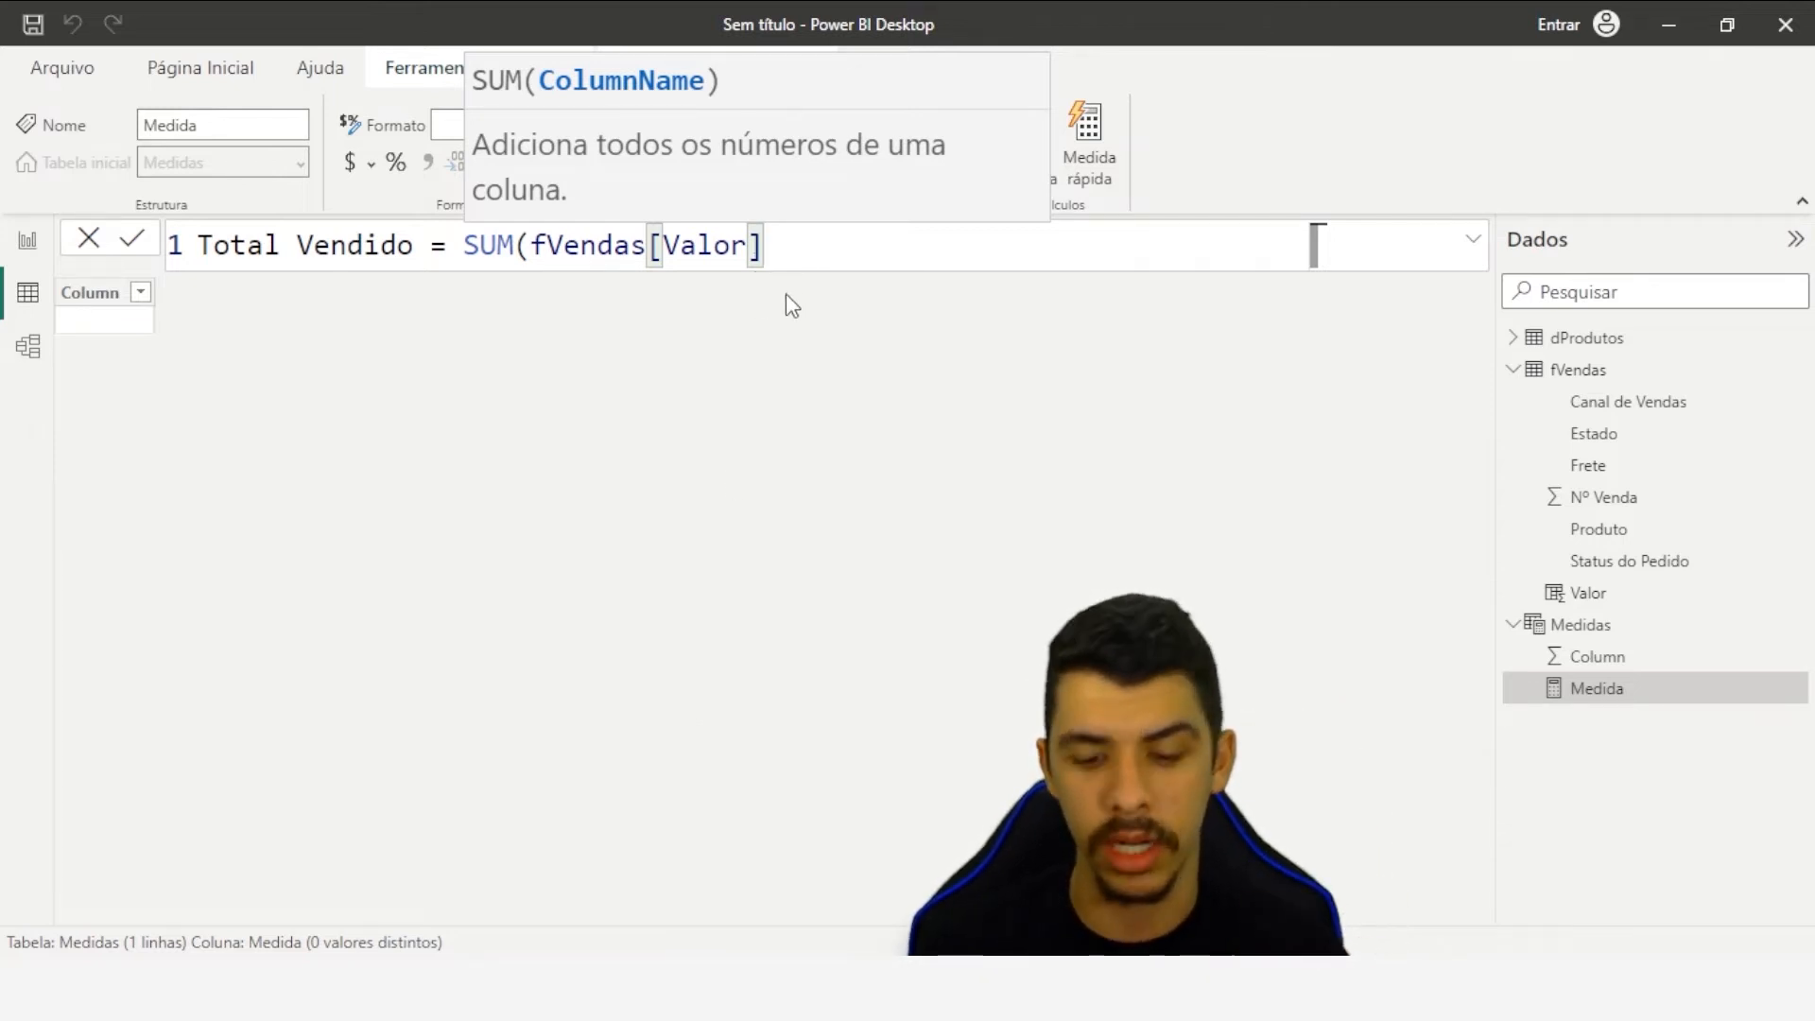
pyautogui.write(')')
pyautogui.press('Return')
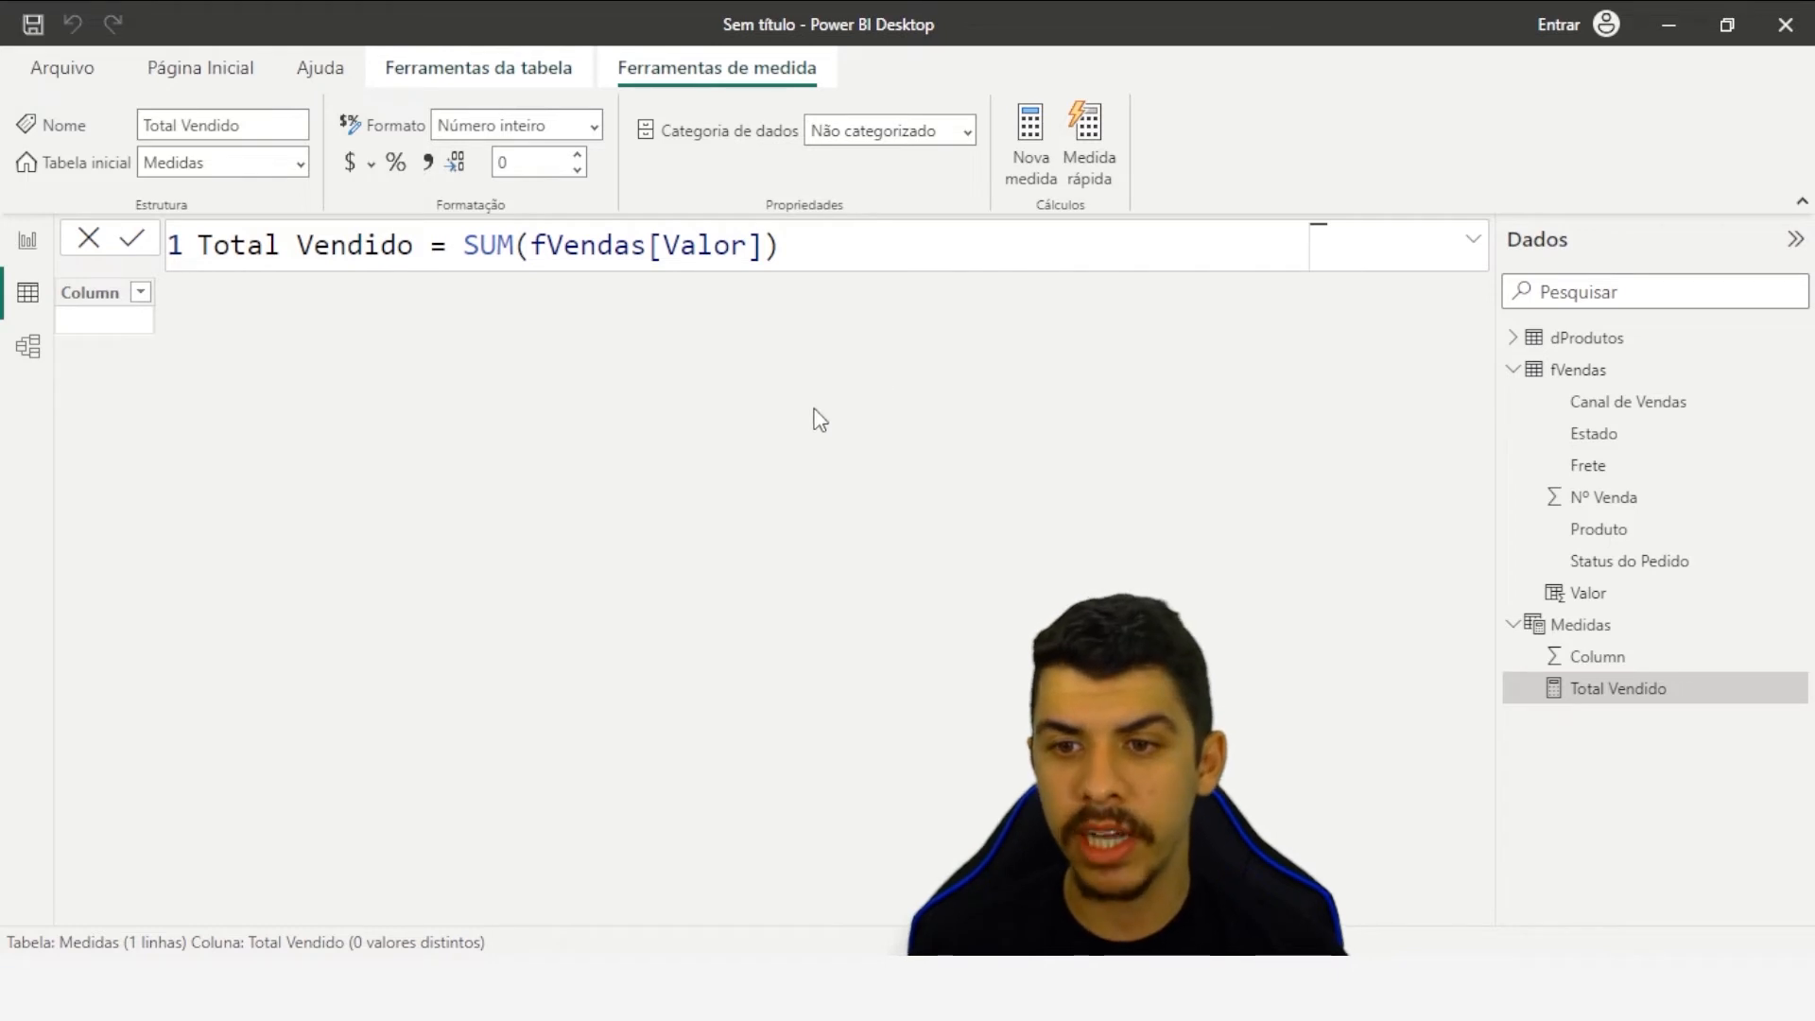
# - Insert a matrix visual on the report page Página 1 and widen it
pyautogui.click(30, 245)
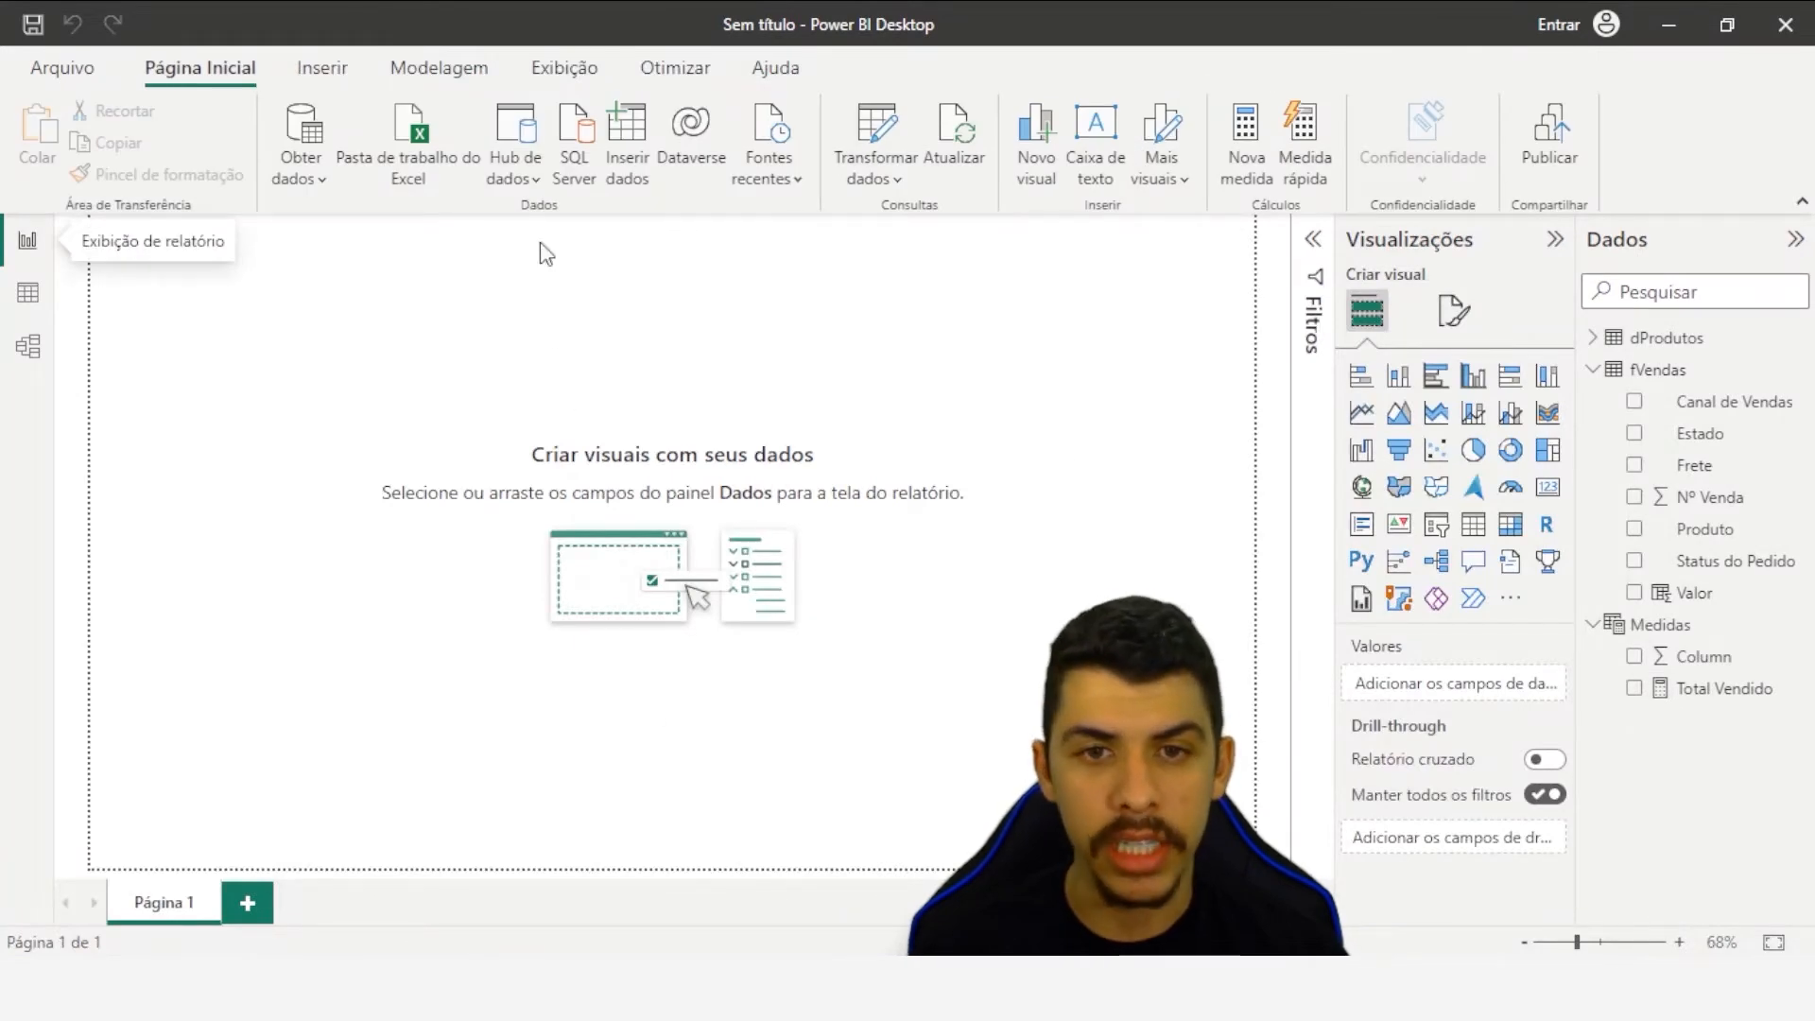
pyautogui.click(1513, 526)
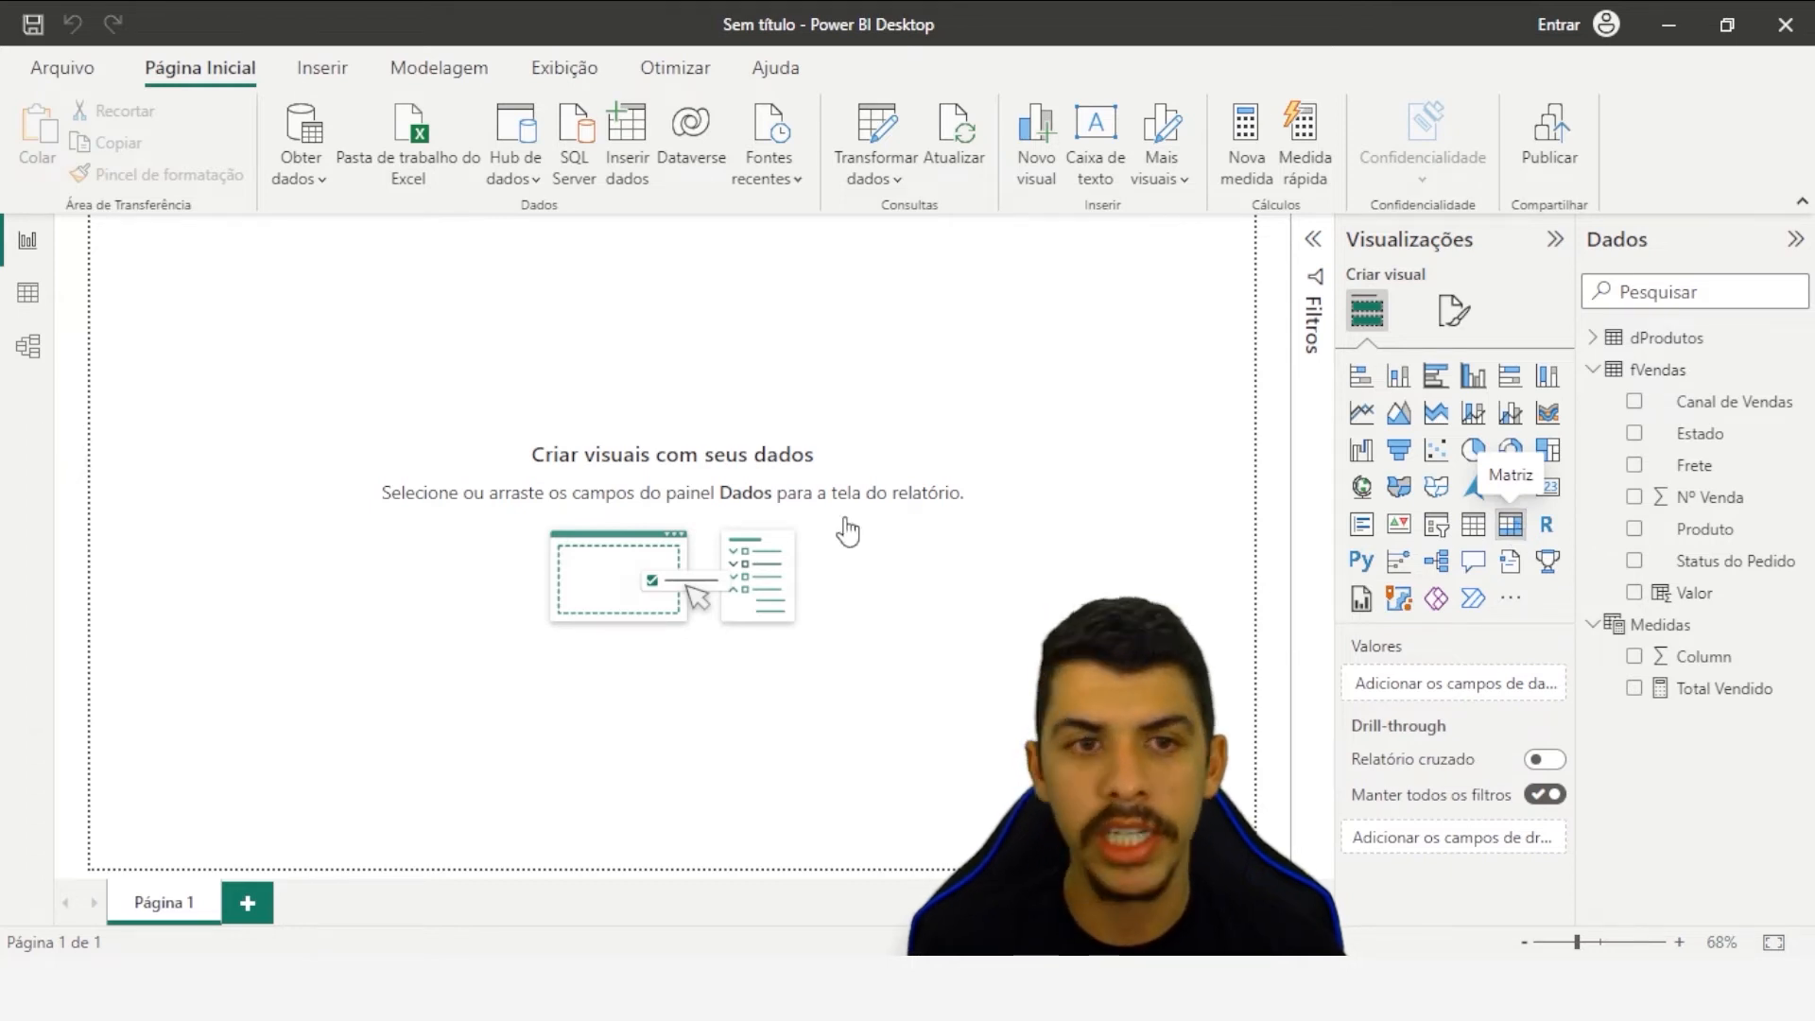
pyautogui.moveTo(308, 393); pyautogui.dragTo(346, 412)
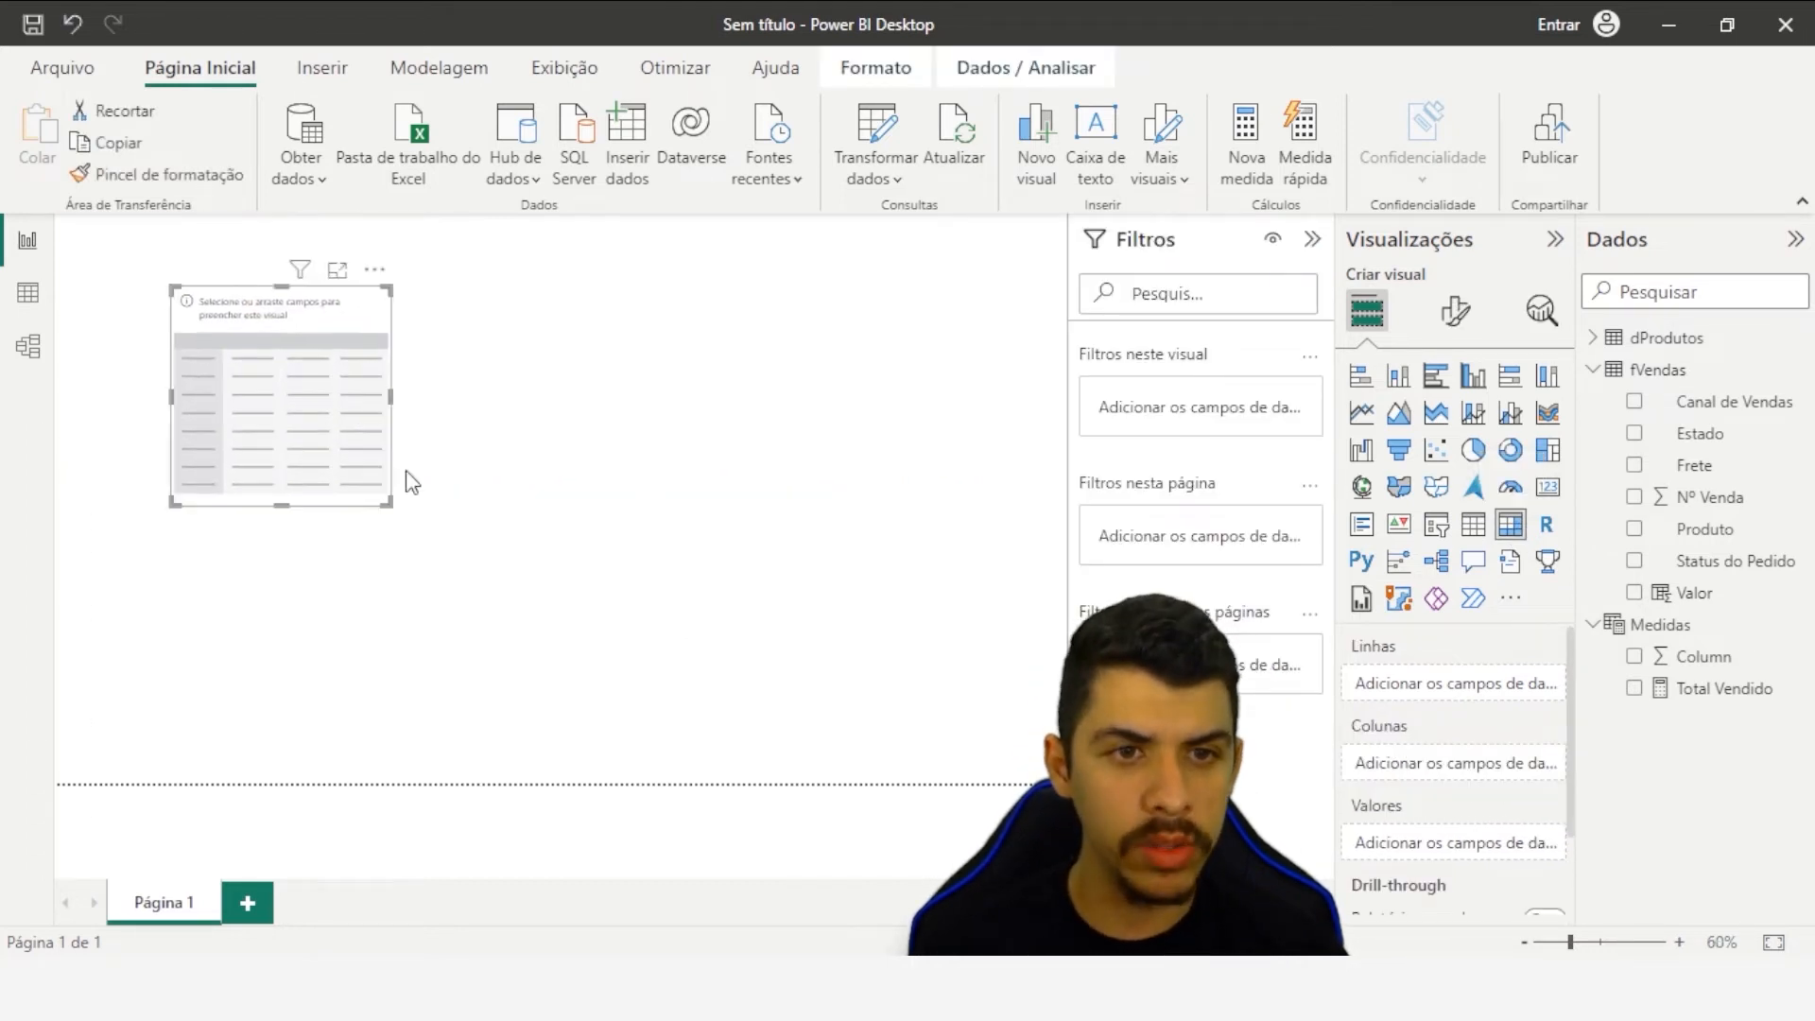
pyautogui.moveTo(391, 506); pyautogui.dragTo(550, 501)
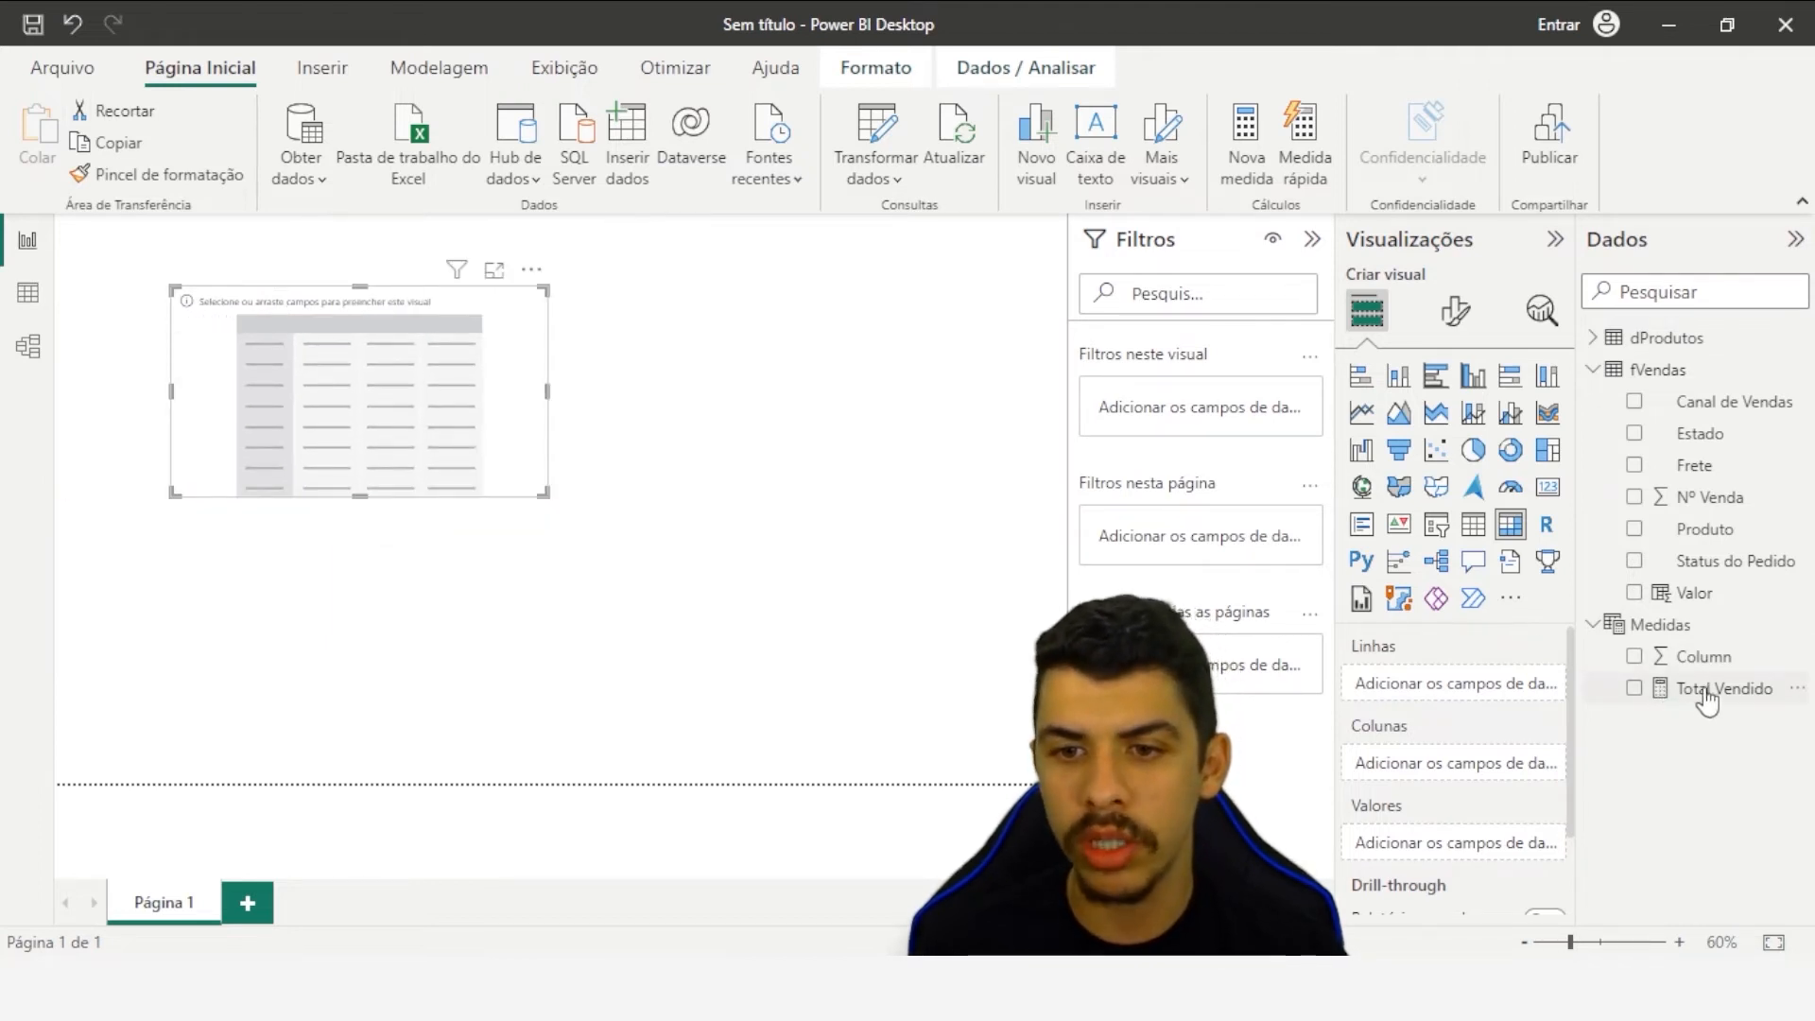
# - Add the Total Vendido measure to the matrix values and move the matrix closer to the middle of the page
pyautogui.moveTo(1705, 690); pyautogui.dragTo(1371, 851)
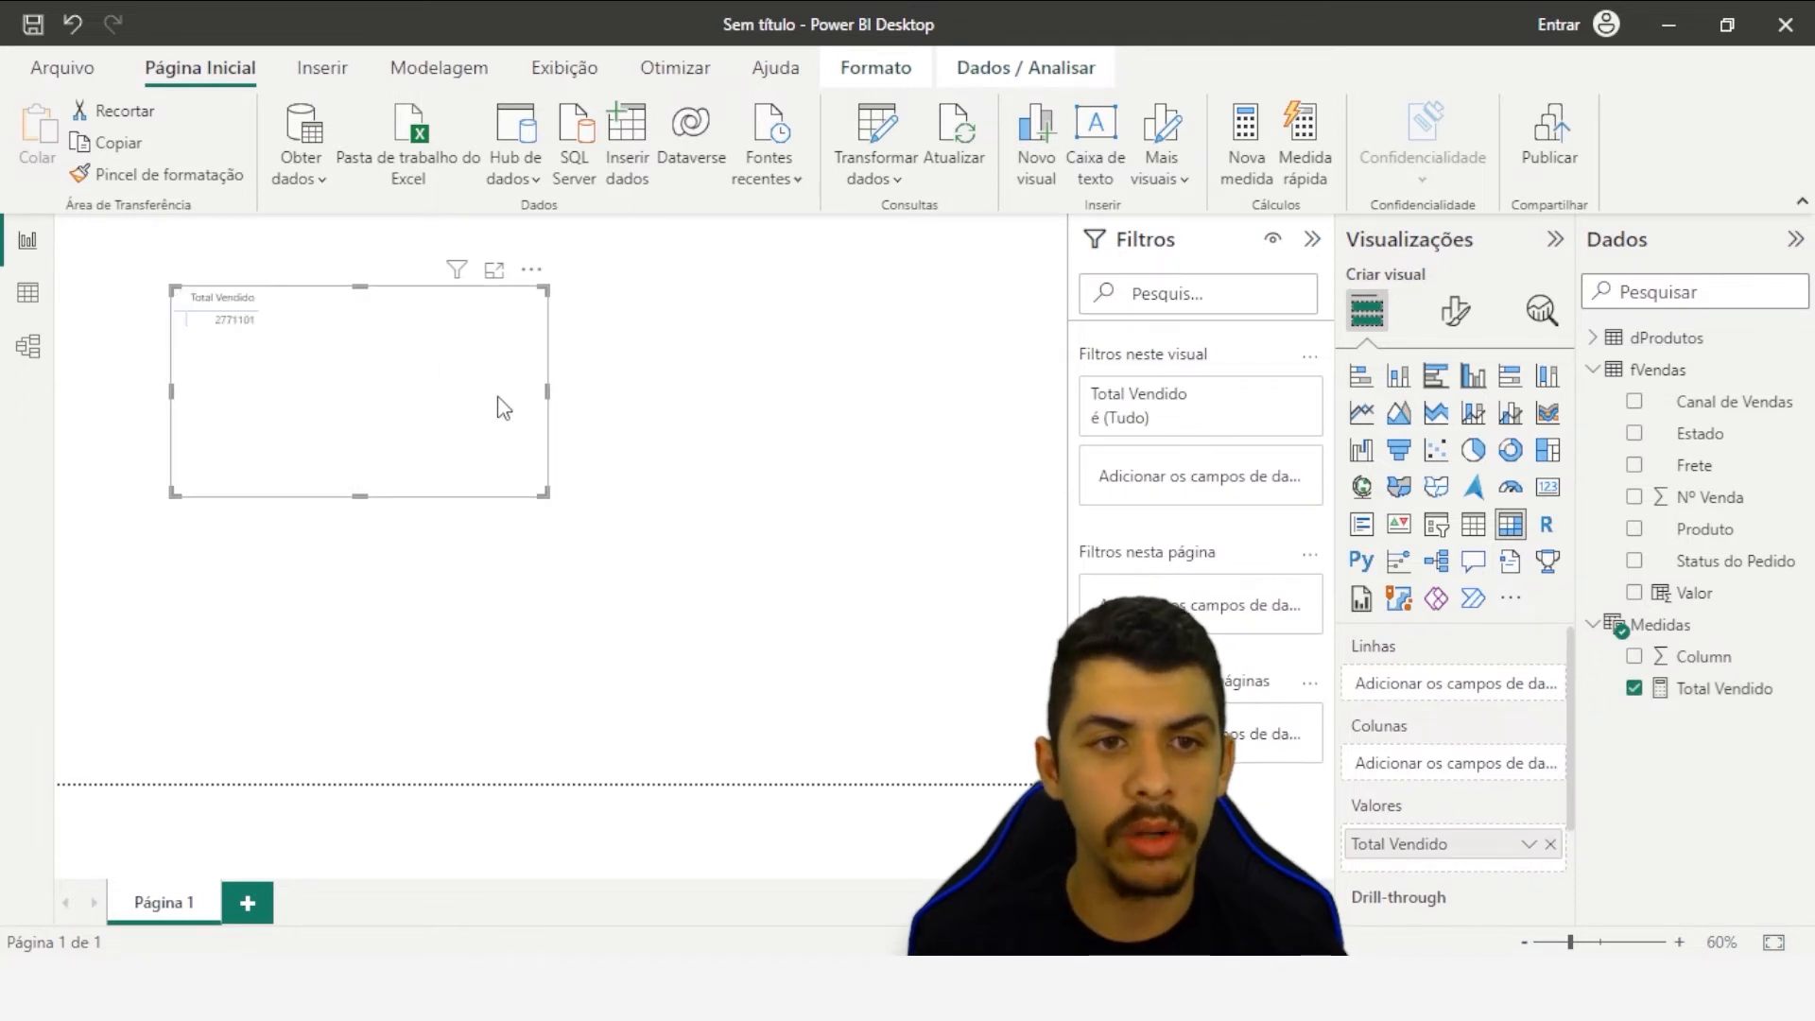
pyautogui.moveTo(441, 336); pyautogui.dragTo(536, 397)
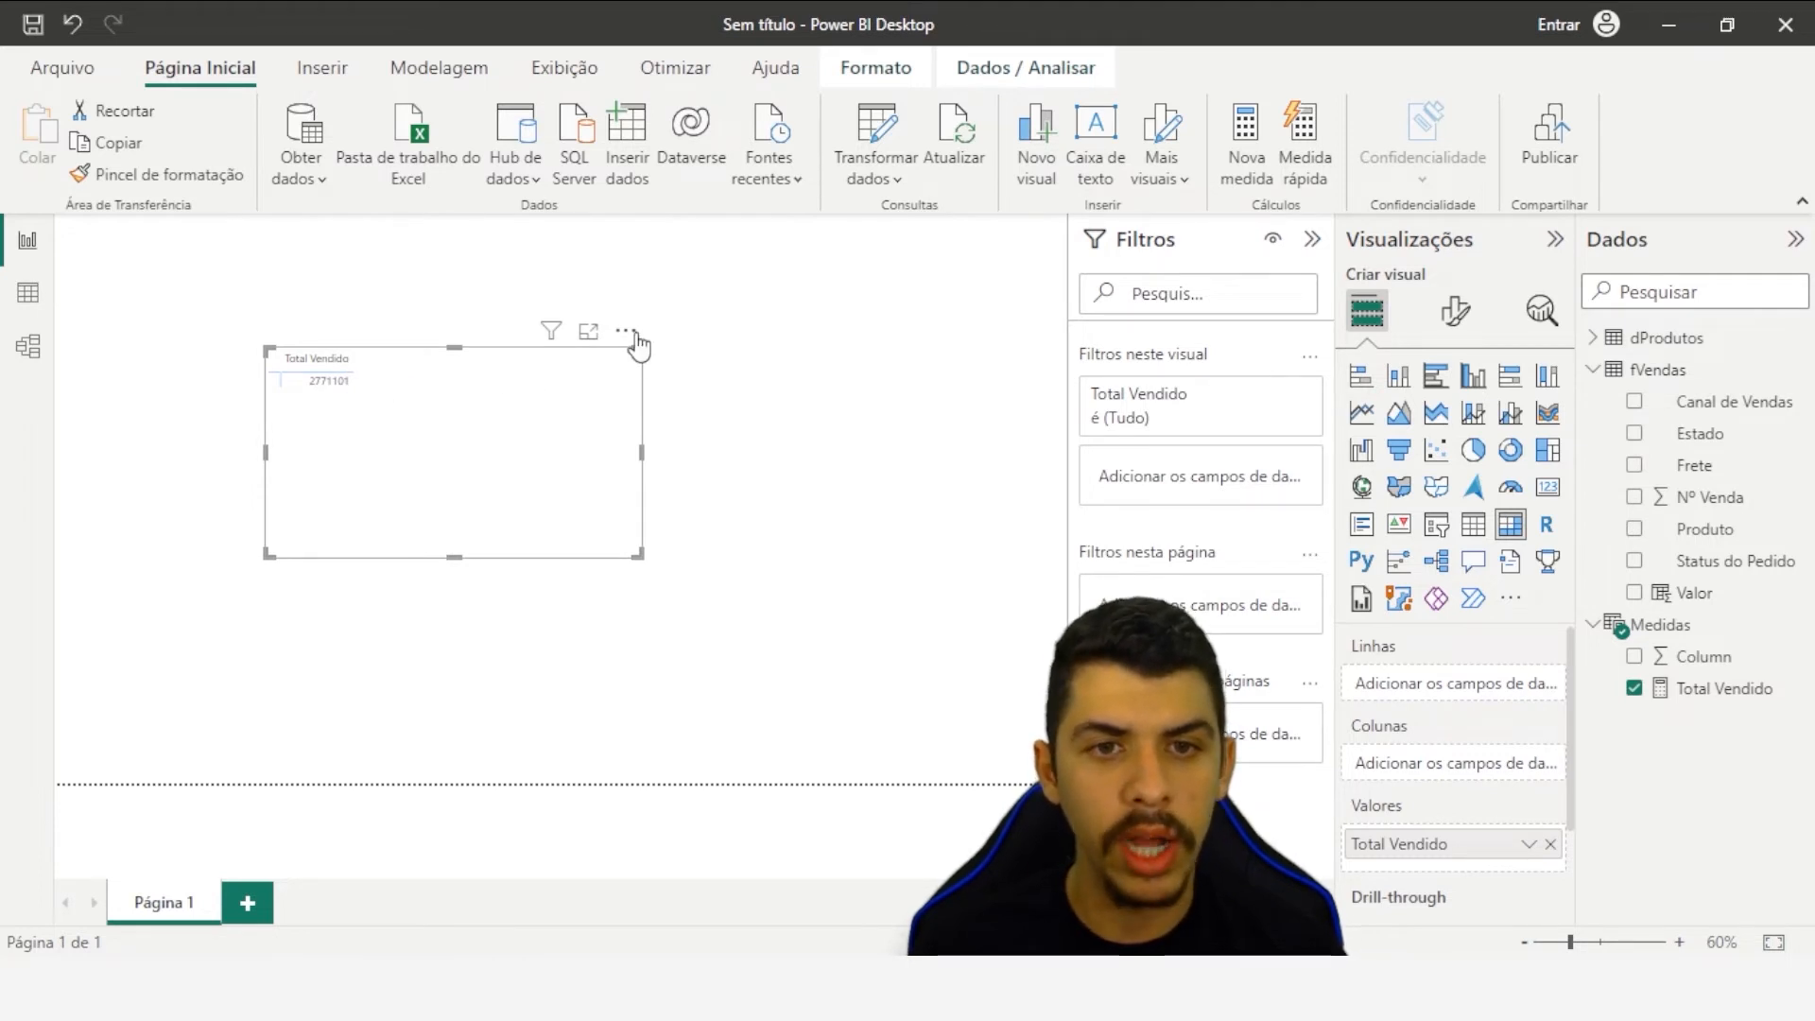
pyautogui.moveTo(635, 342); pyautogui.dragTo(635, 374)
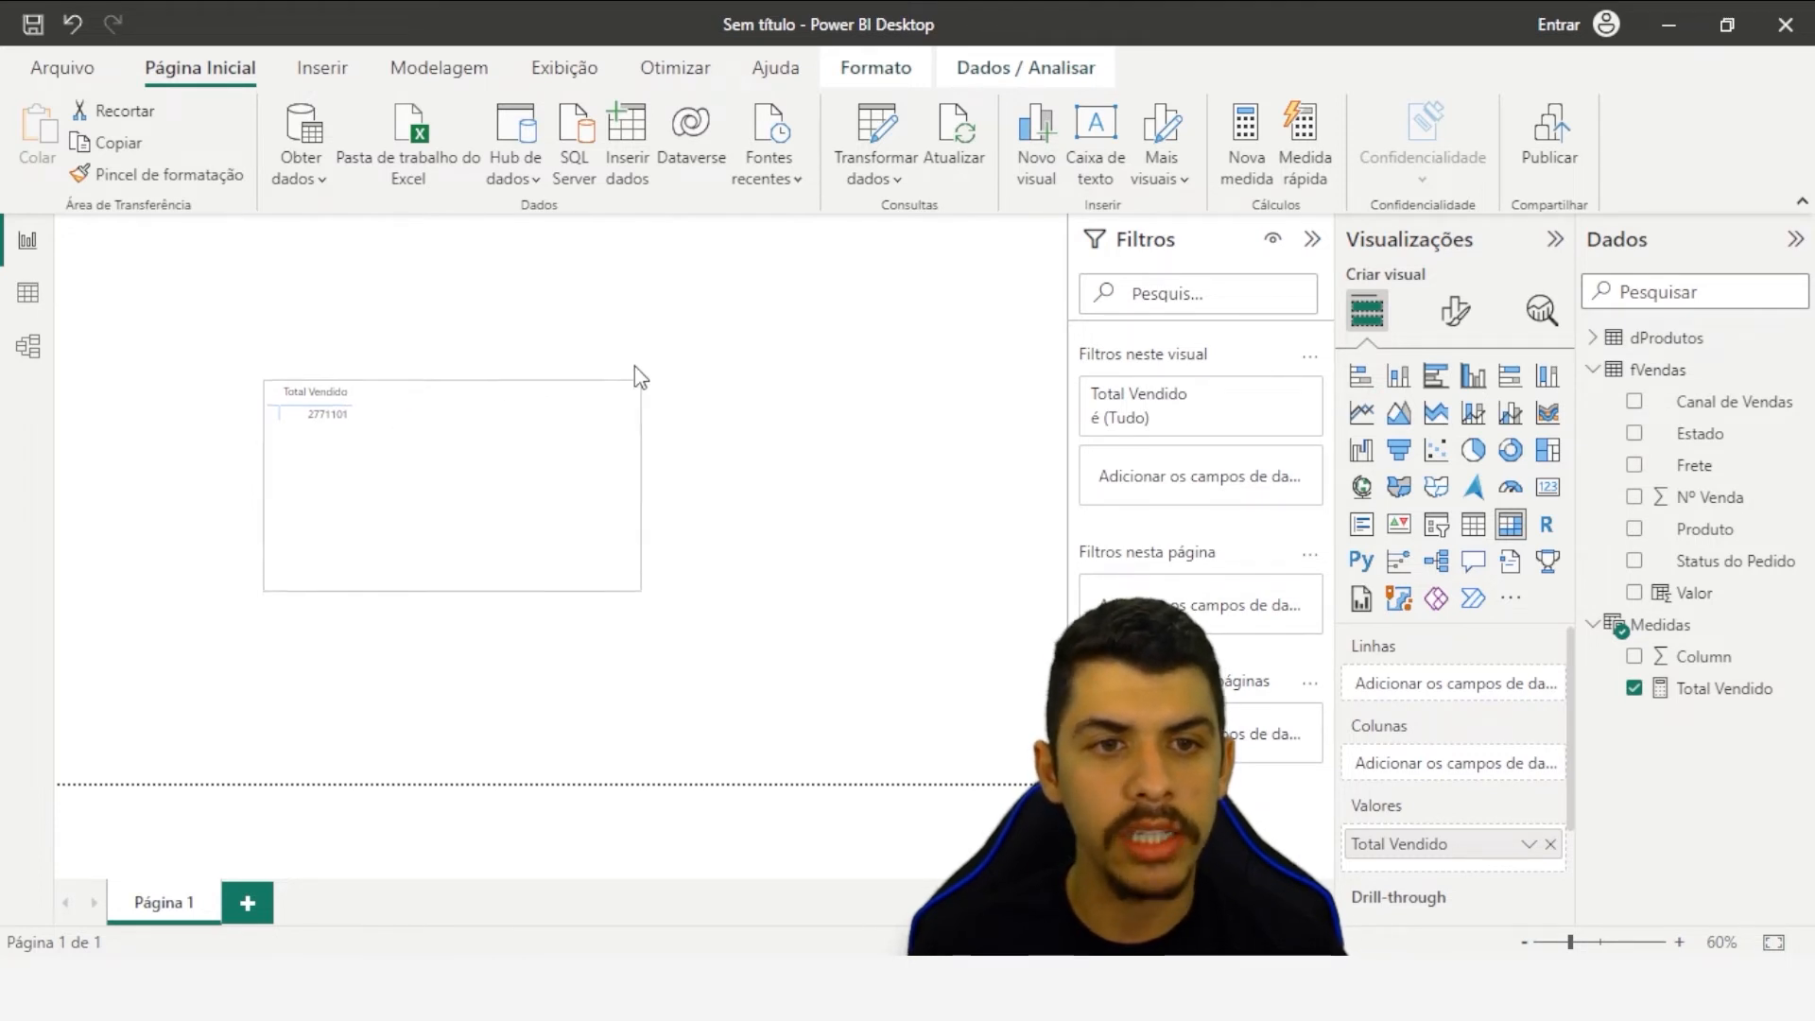
# - Set the font size of the matrix values to 20
pyautogui.click(1456, 317)
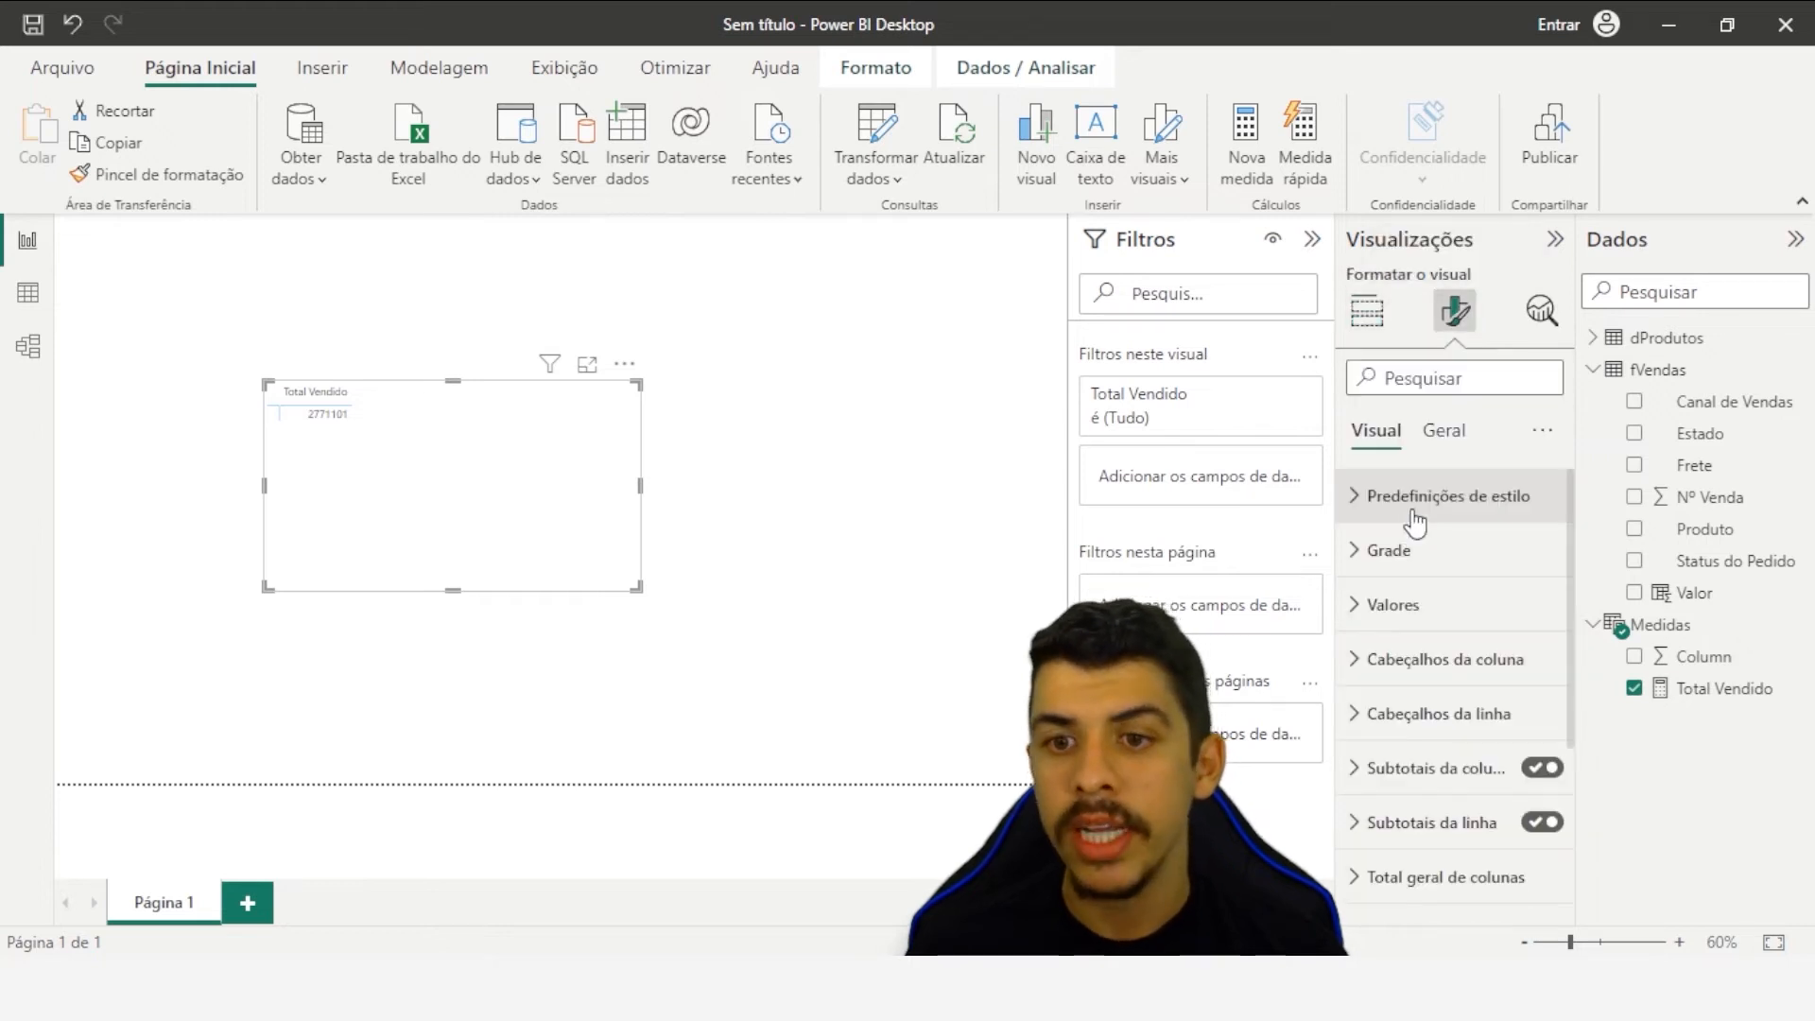
pyautogui.click(1380, 614)
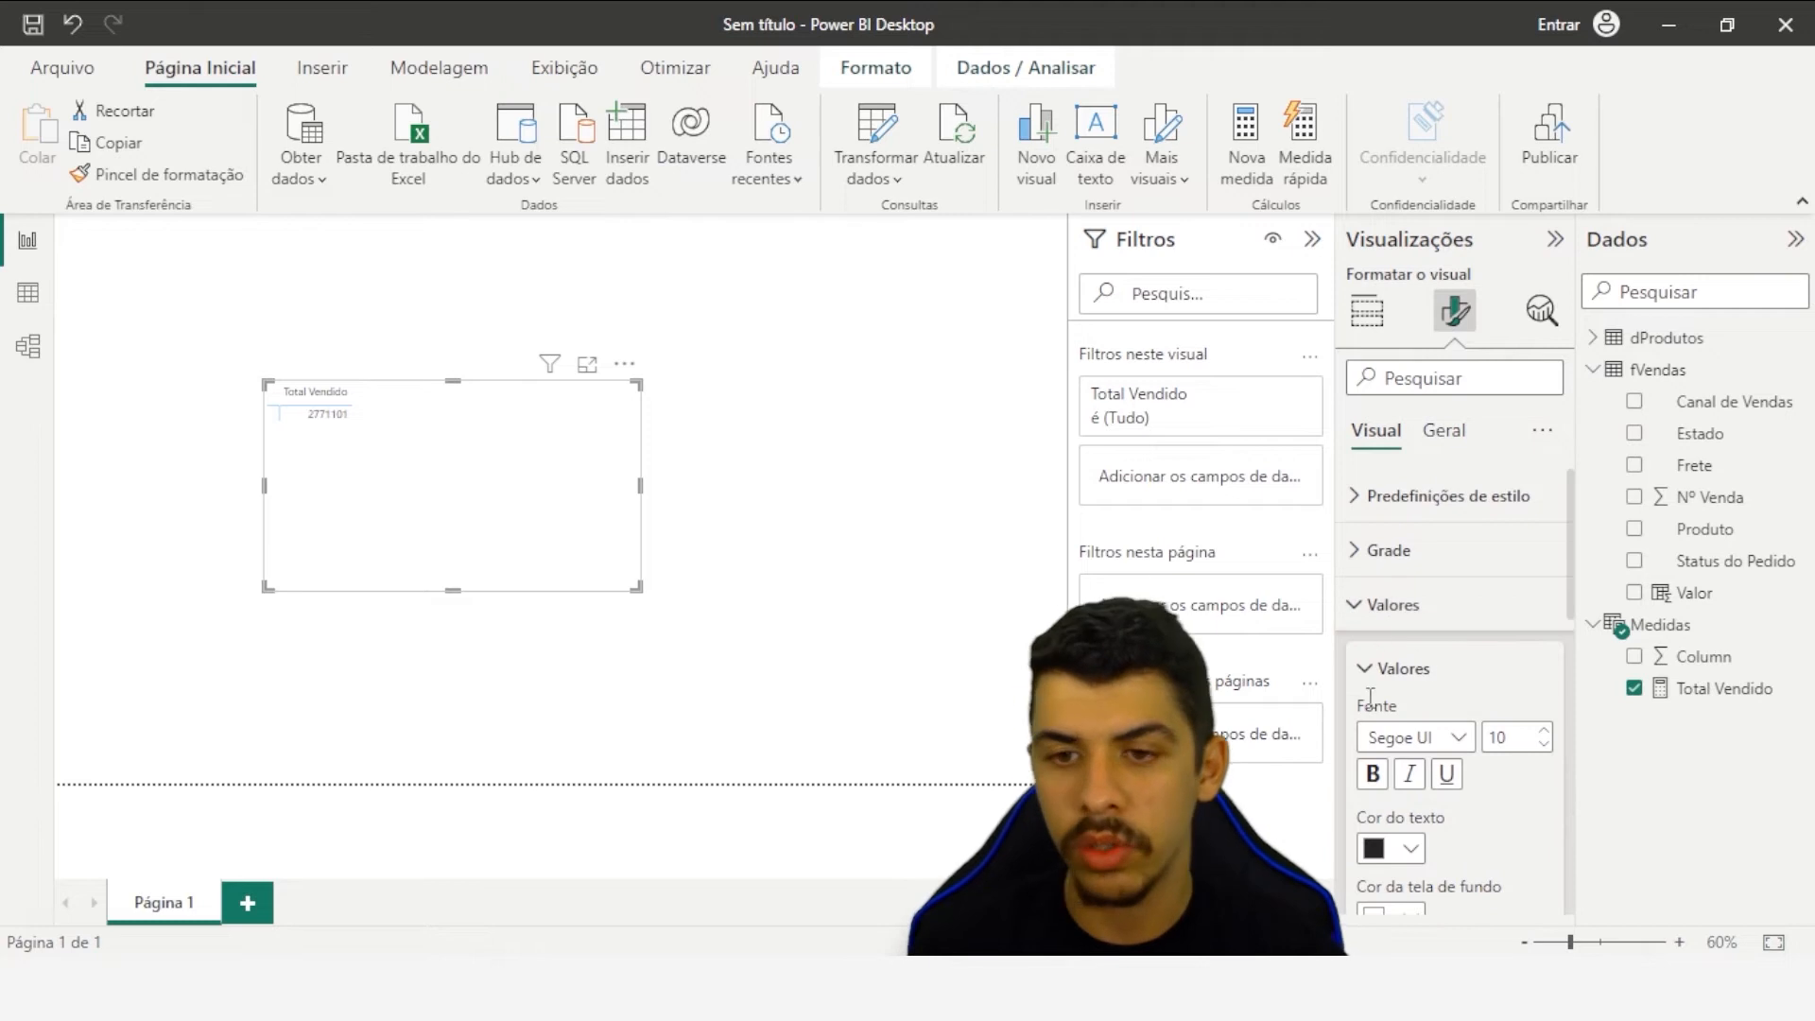
pyautogui.doubleClick(1494, 736)
pyautogui.write('20')
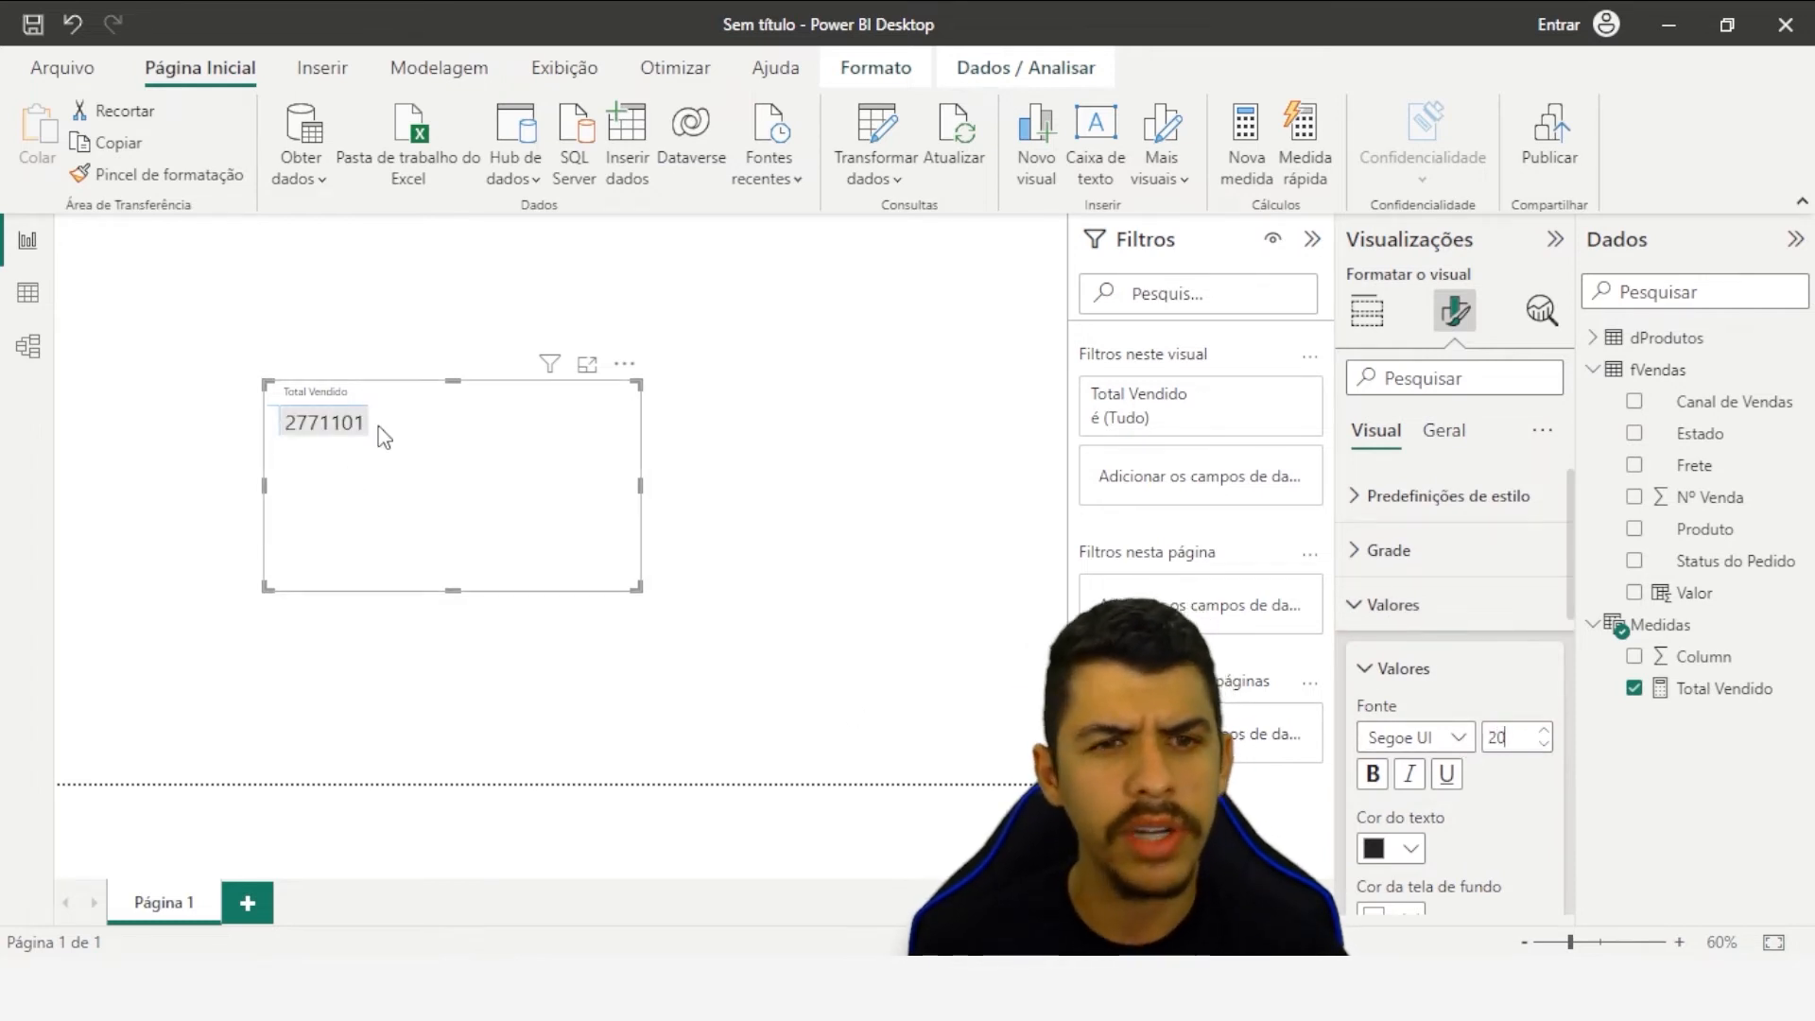
# - Set the font size of the matrix's values, column headers and row headers to 15
pyautogui.write('15')
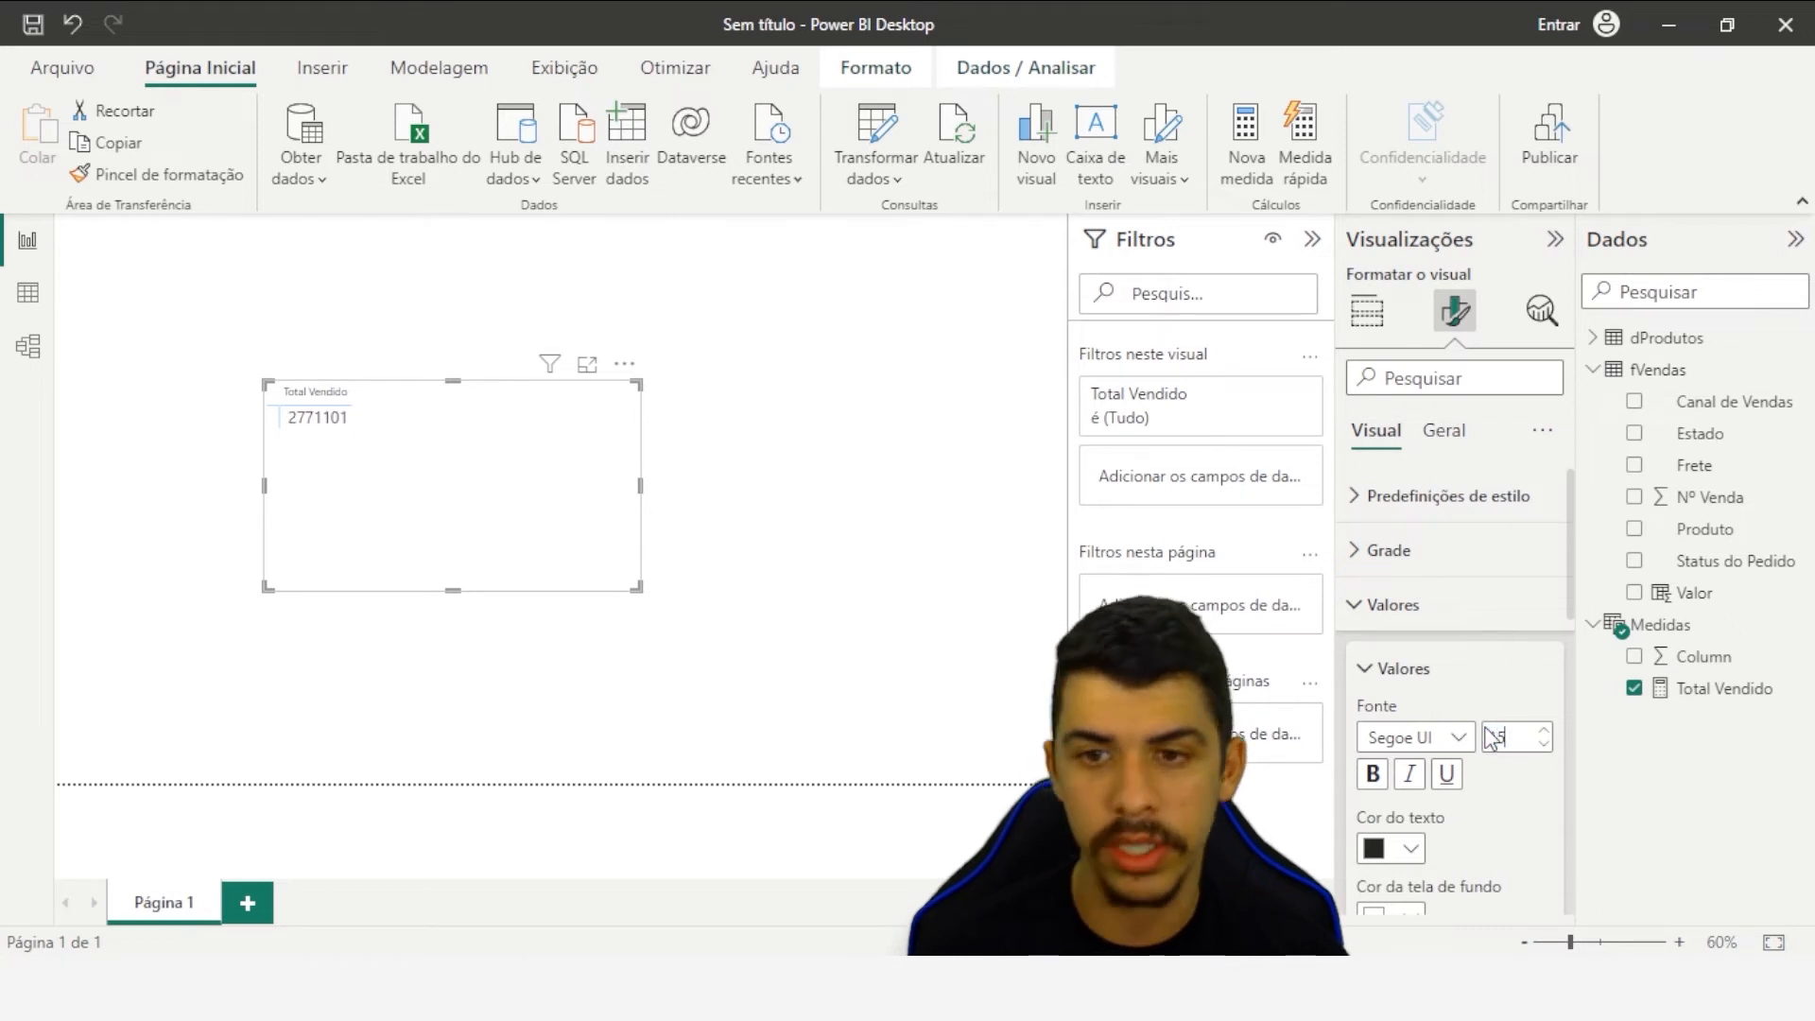
pyautogui.click(1359, 610)
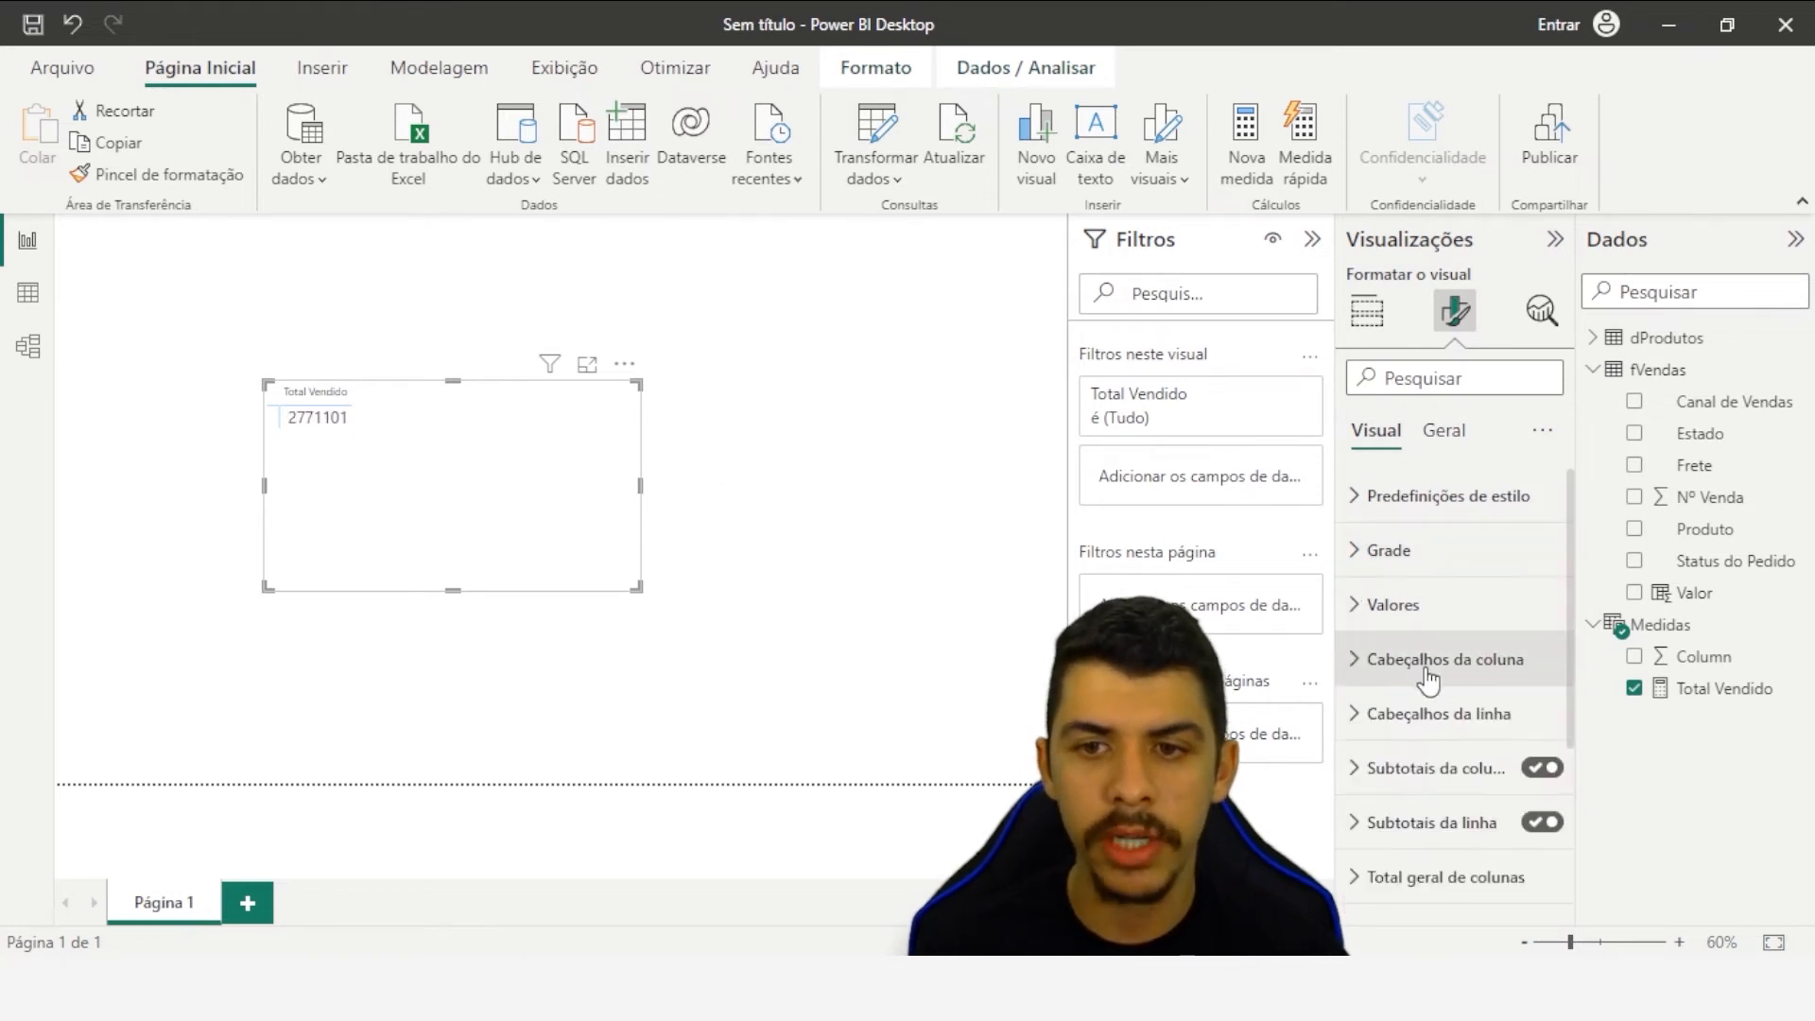
pyautogui.click(1420, 668)
pyautogui.doubleClick(1513, 792)
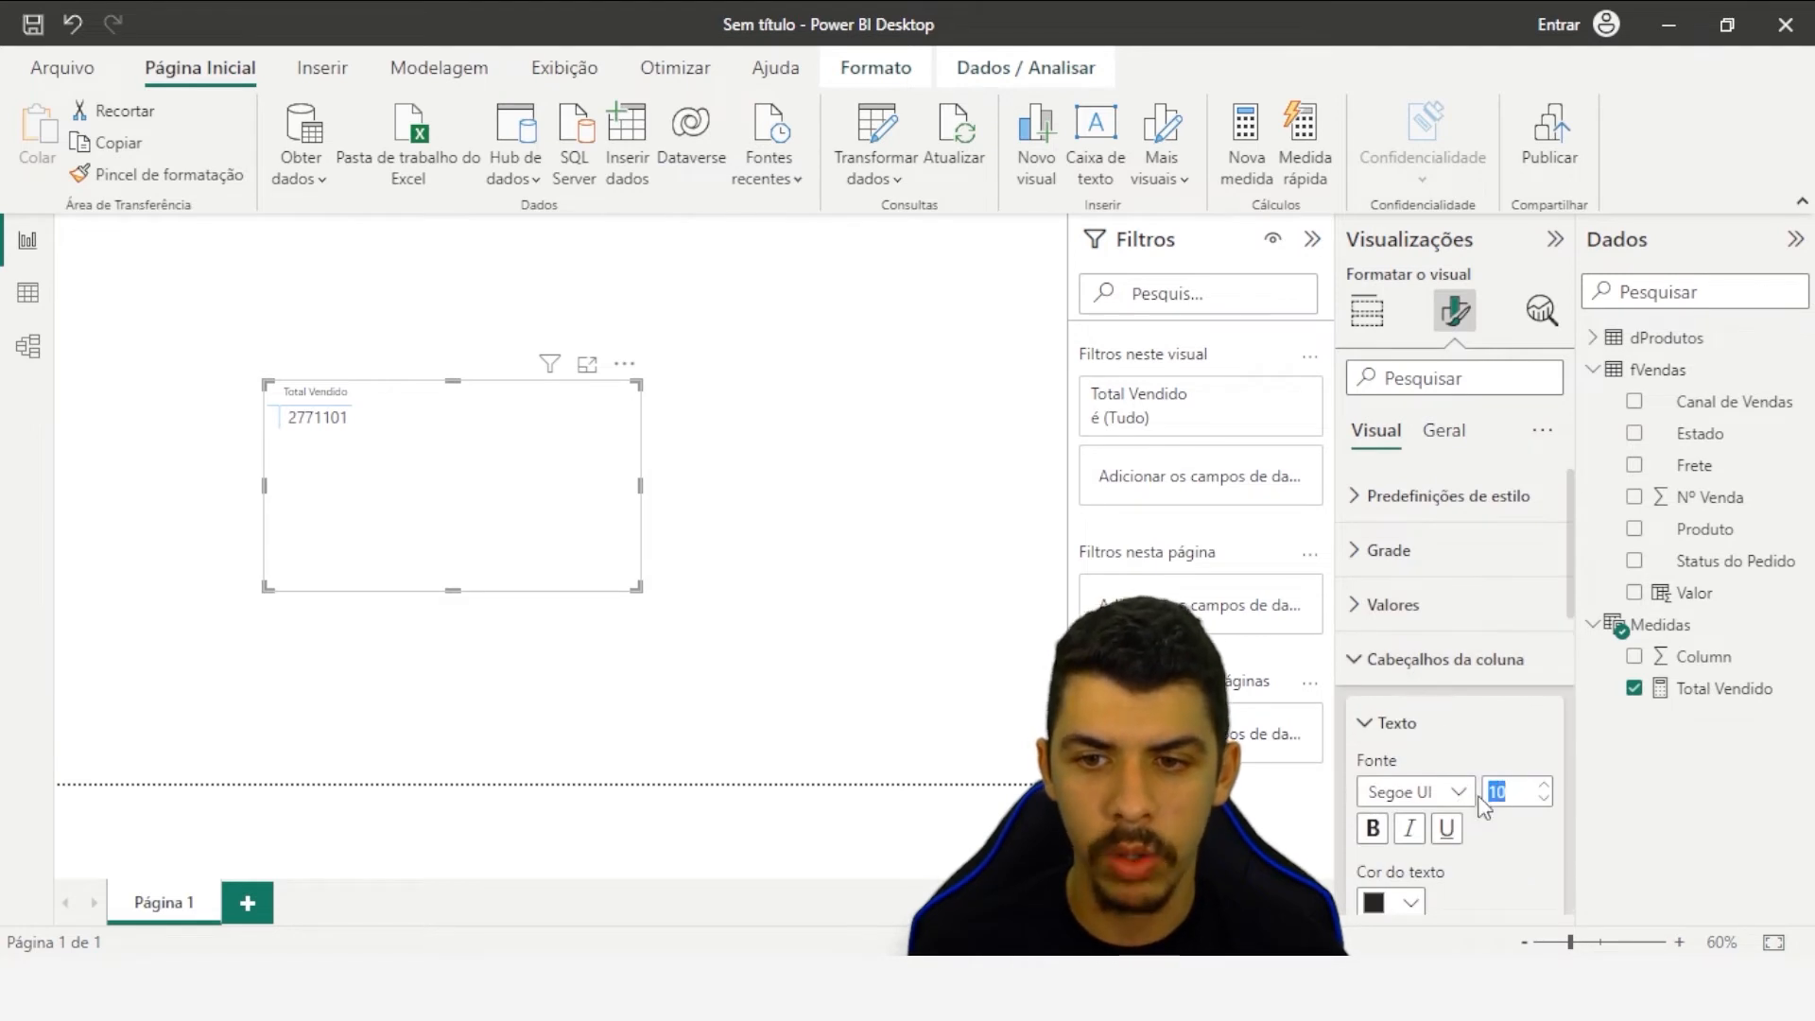
pyautogui.write('15')
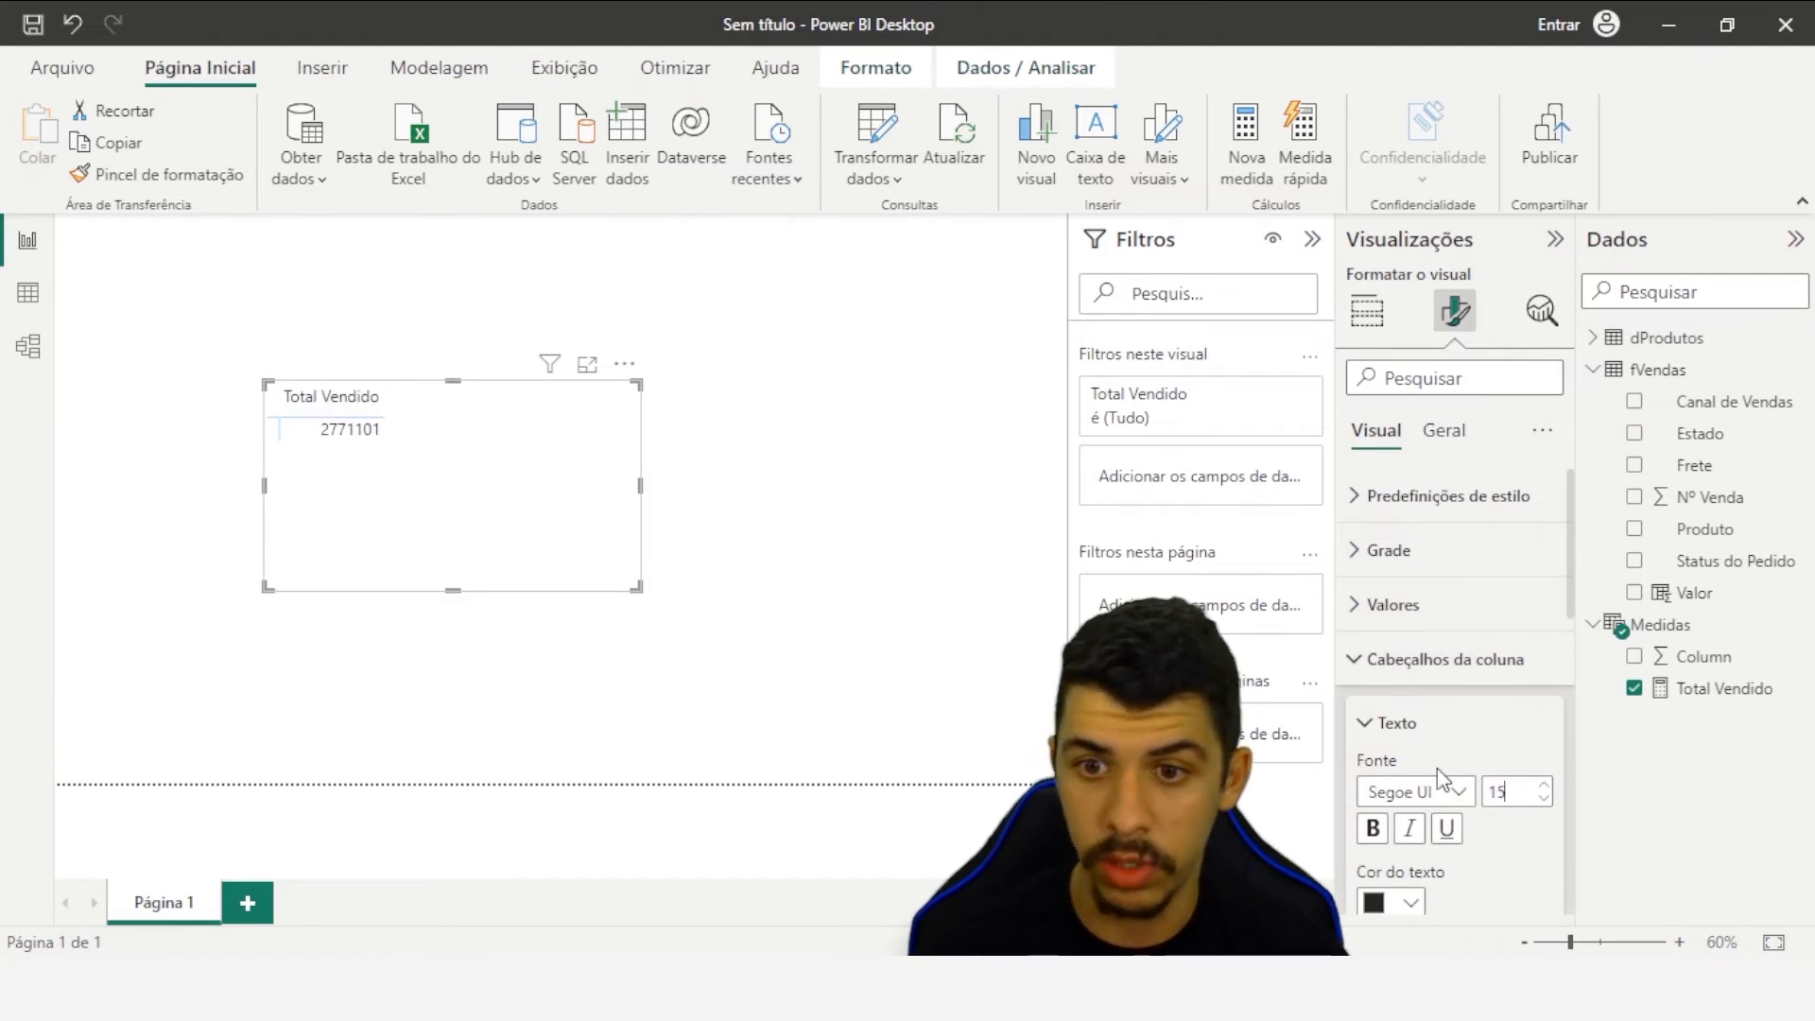
pyautogui.click(1395, 662)
pyautogui.click(1412, 721)
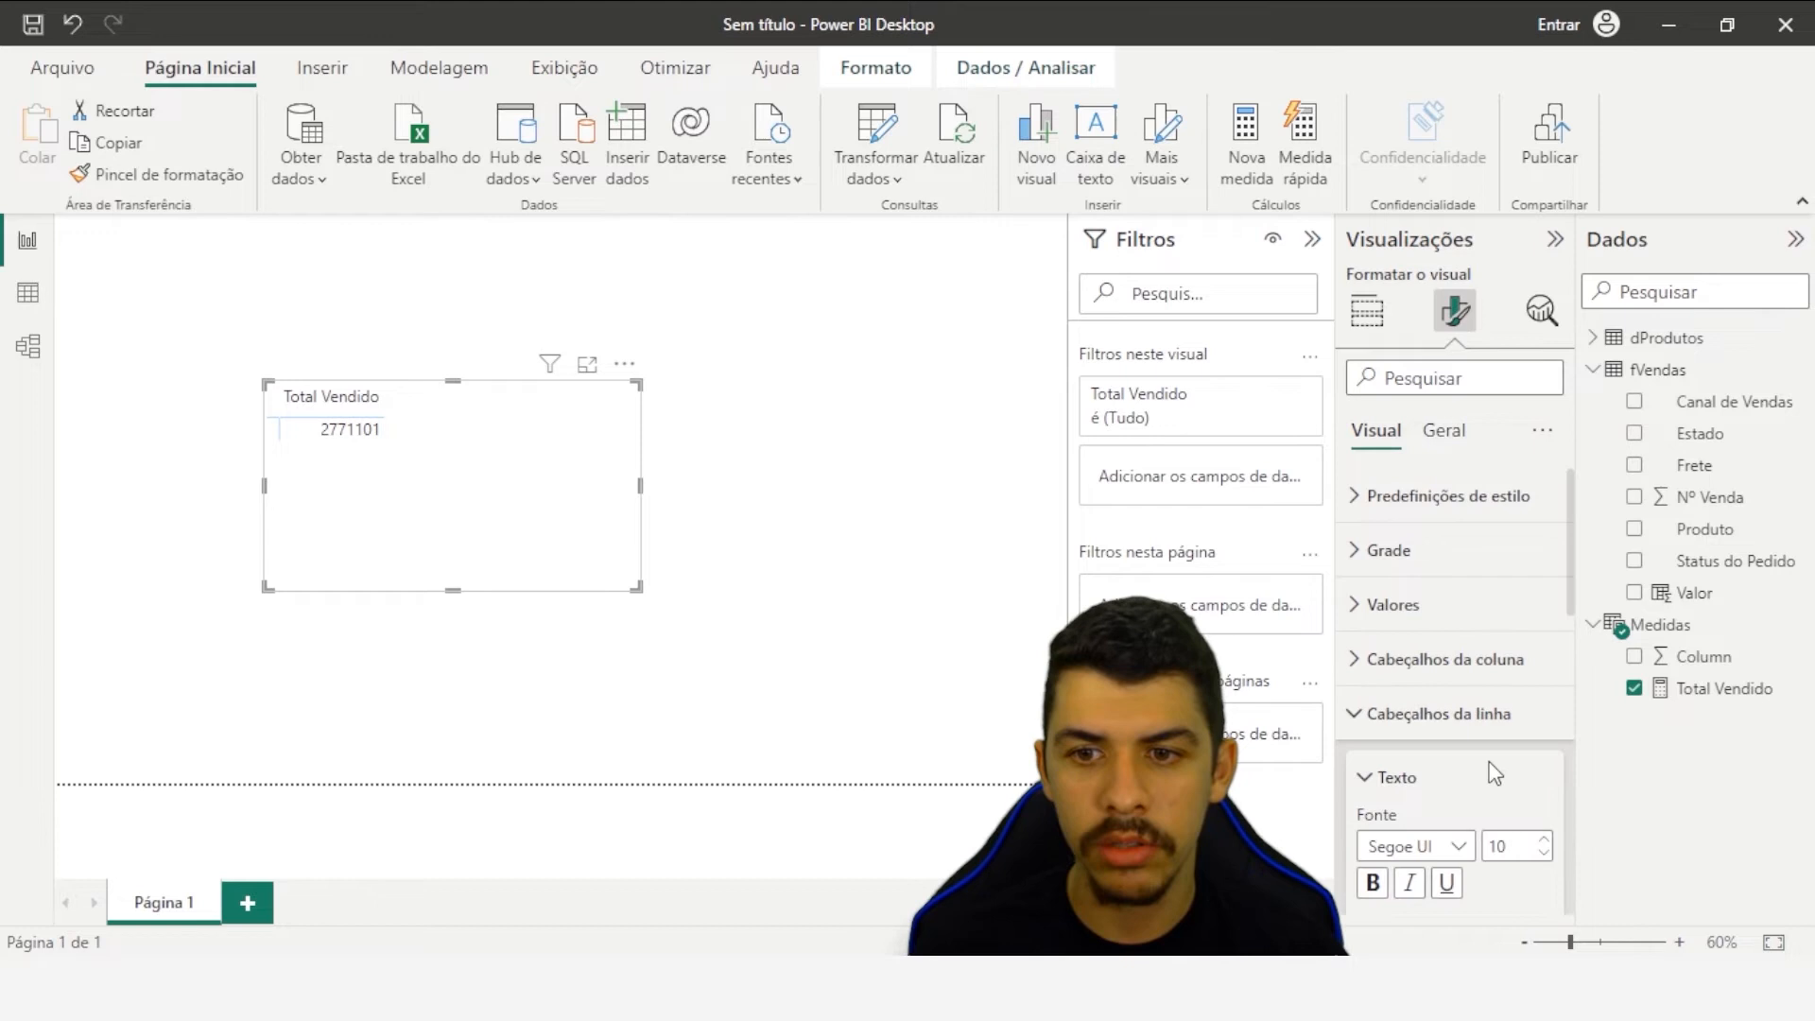
pyautogui.doubleClick(1497, 845)
pyautogui.write('15')
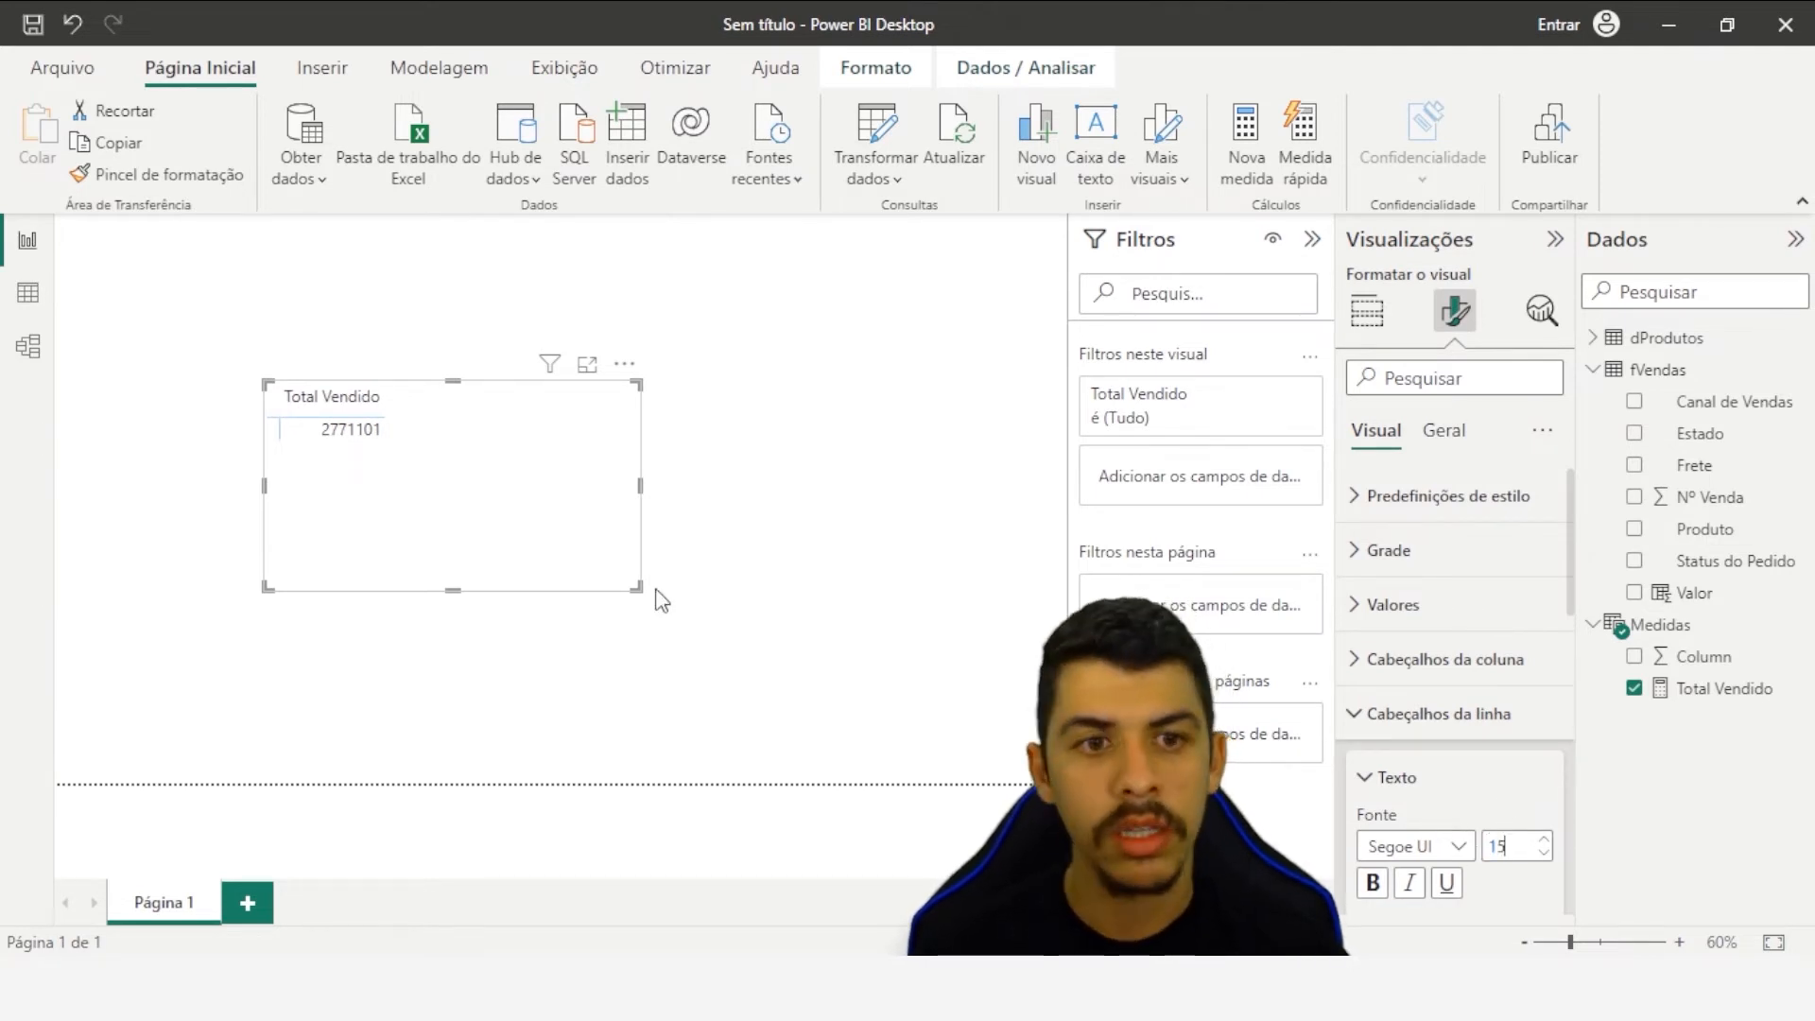
# - Move the matrix slightly down and toward the page's left edge, and widen it to about one and a half times its width
pyautogui.click(923, 645)
pyautogui.click(479, 494)
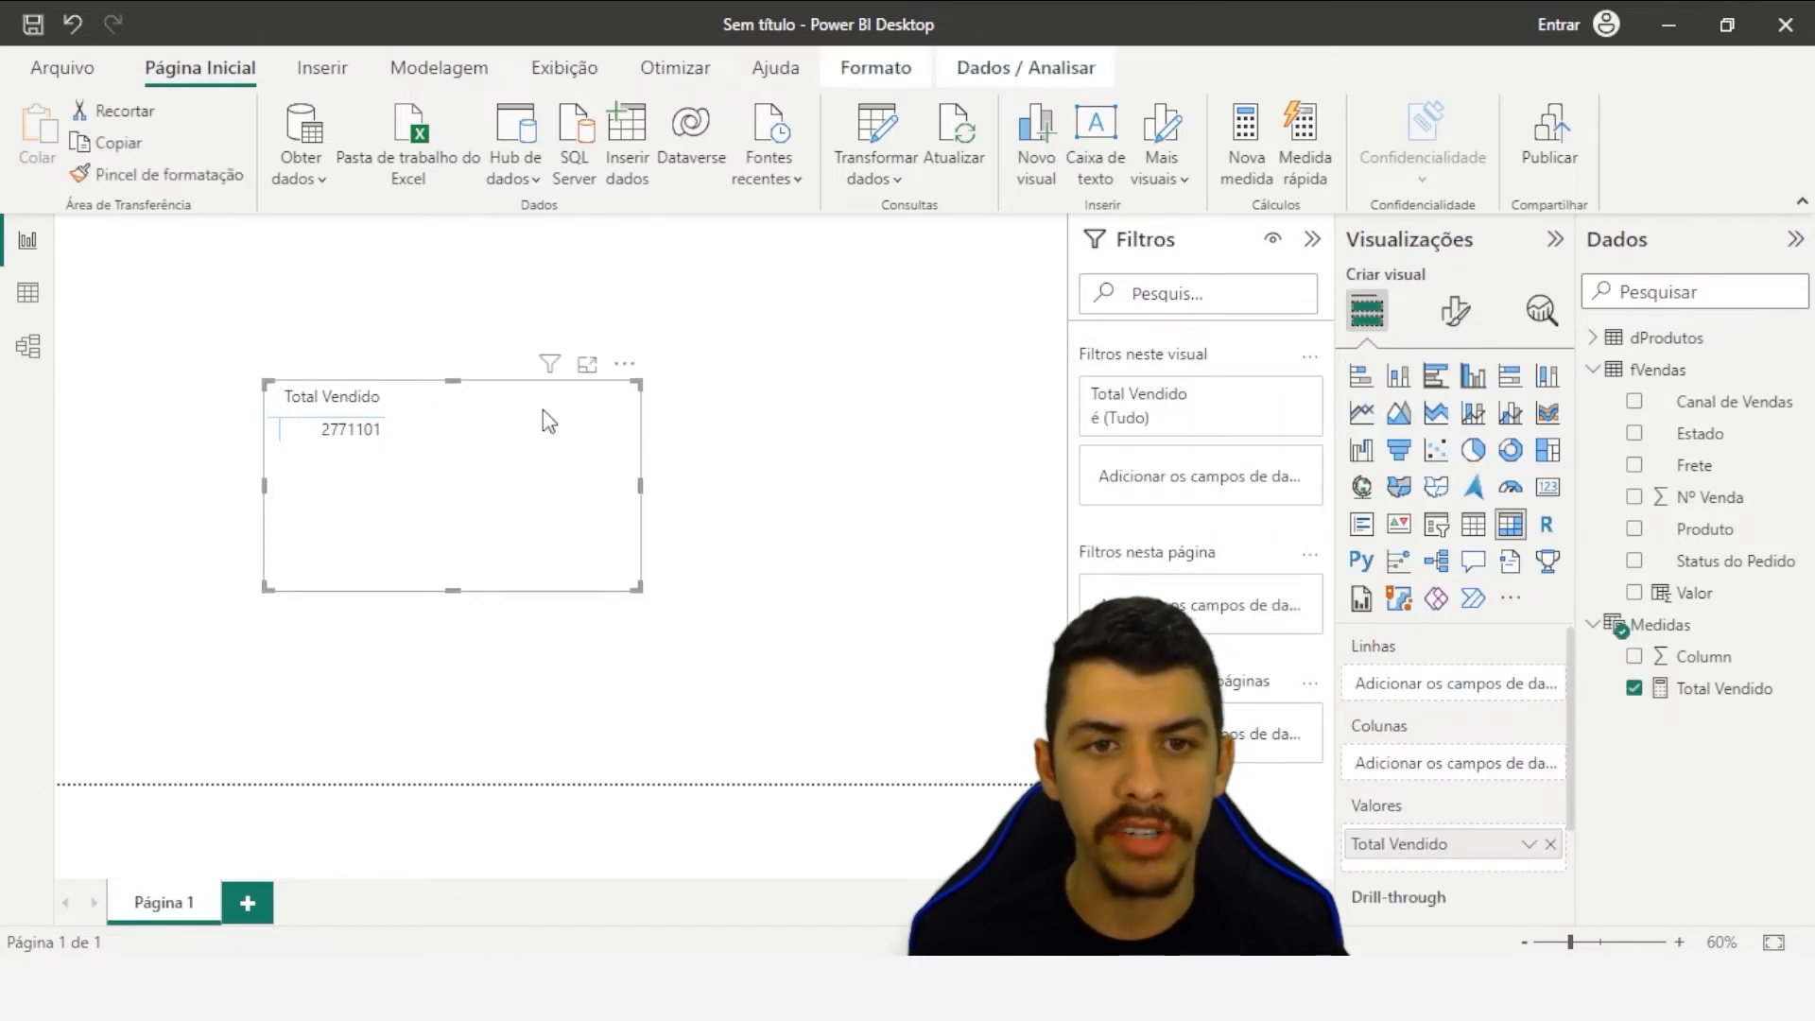
pyautogui.moveTo(631, 395); pyautogui.dragTo(586, 423)
pyautogui.moveTo(592, 516); pyautogui.dragTo(795, 516)
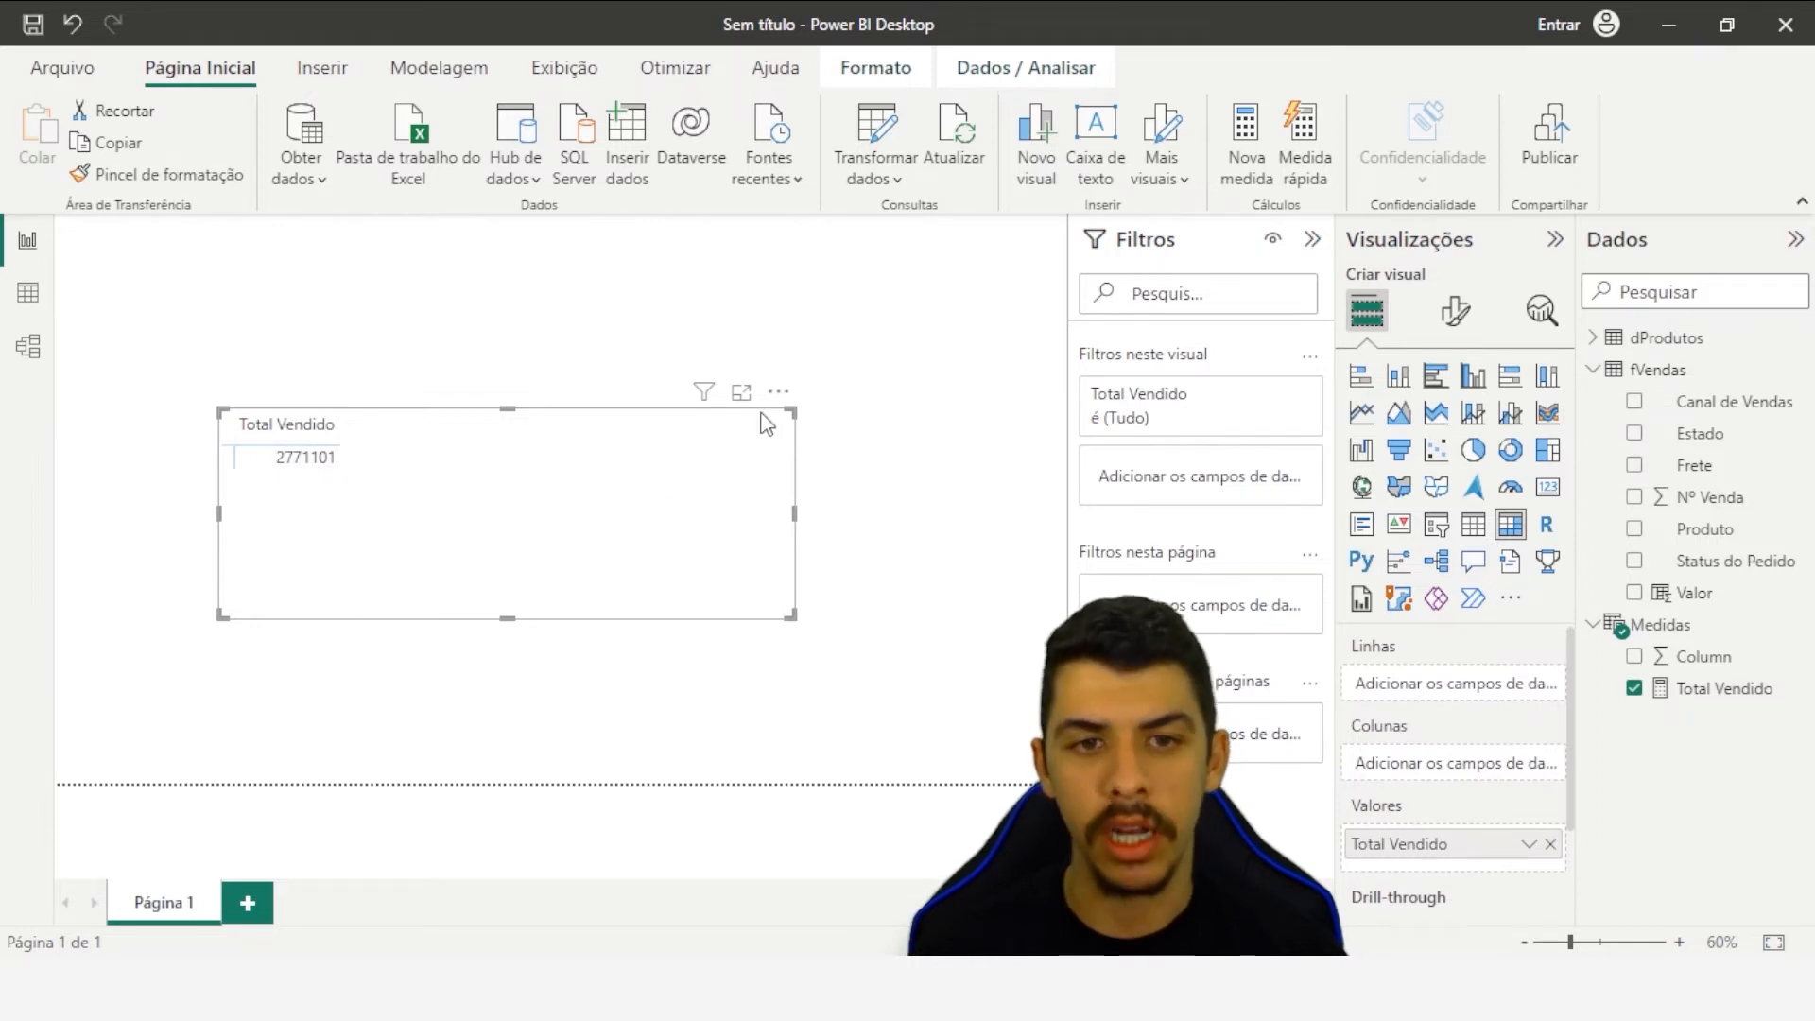
# - Insert a slicer, place it above the matrix and assign it the Estado field from fVendas
pyautogui.click(608, 349)
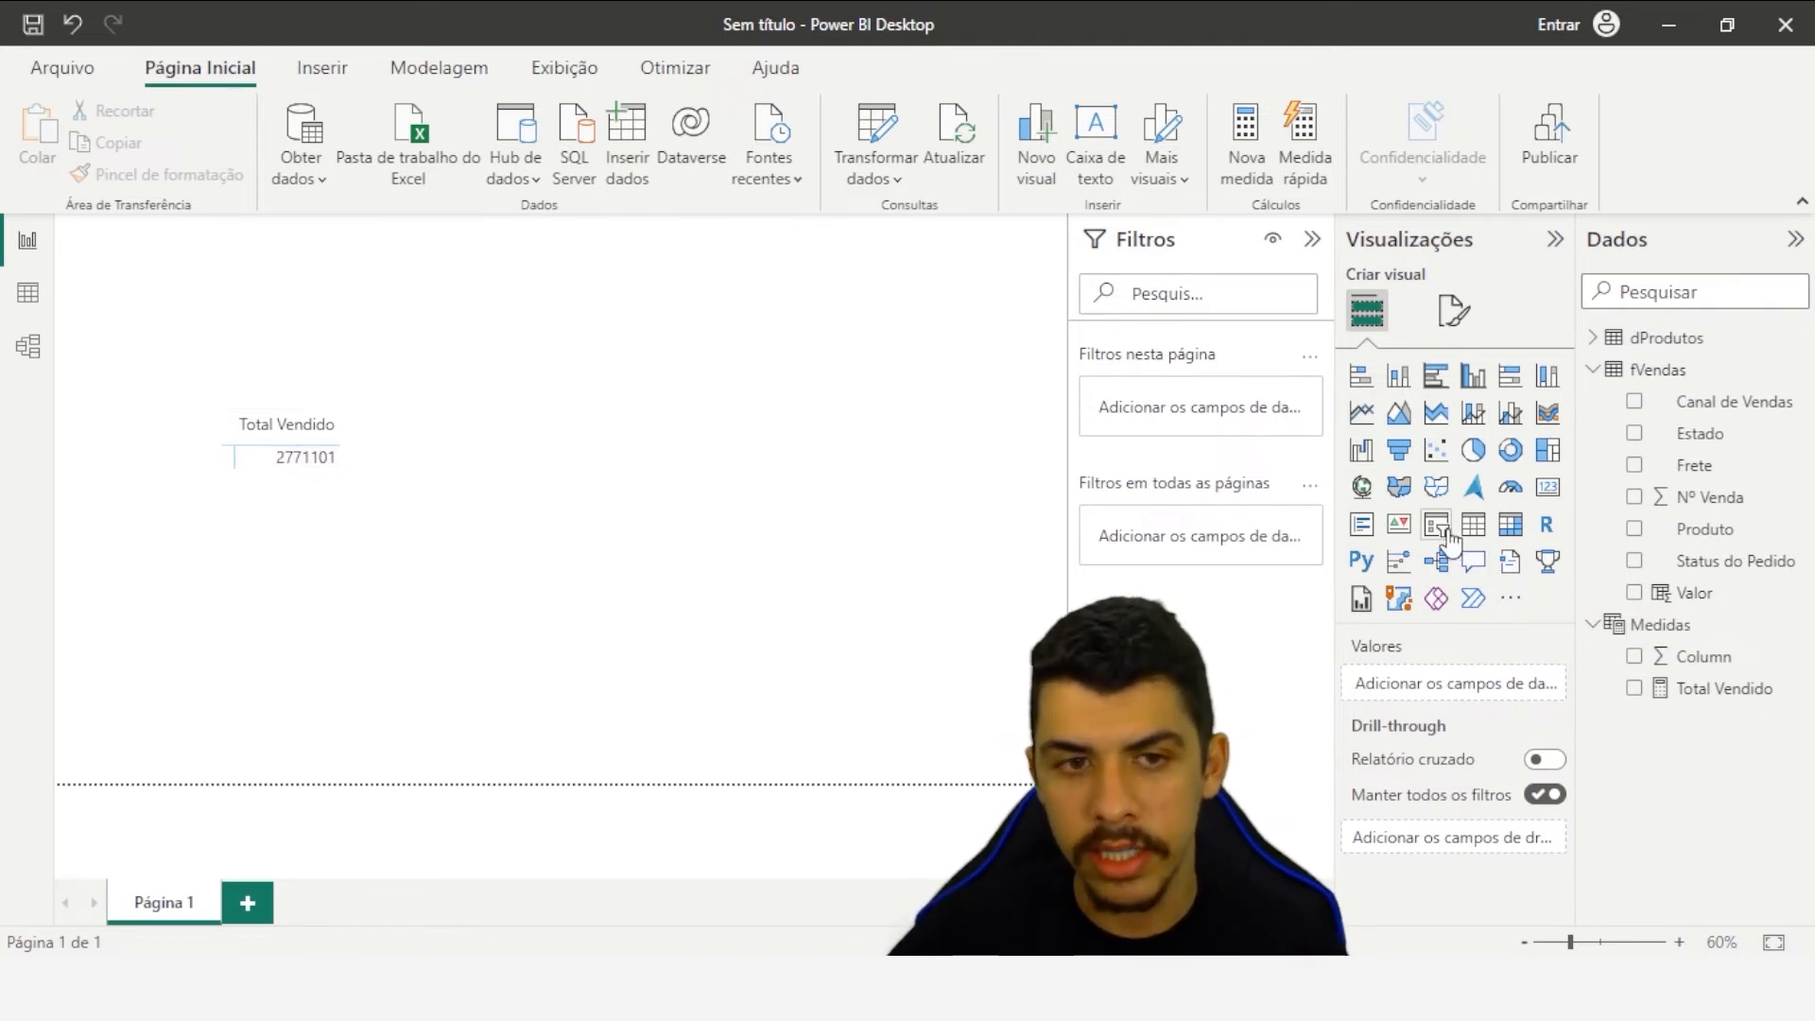
pyautogui.click(450, 478)
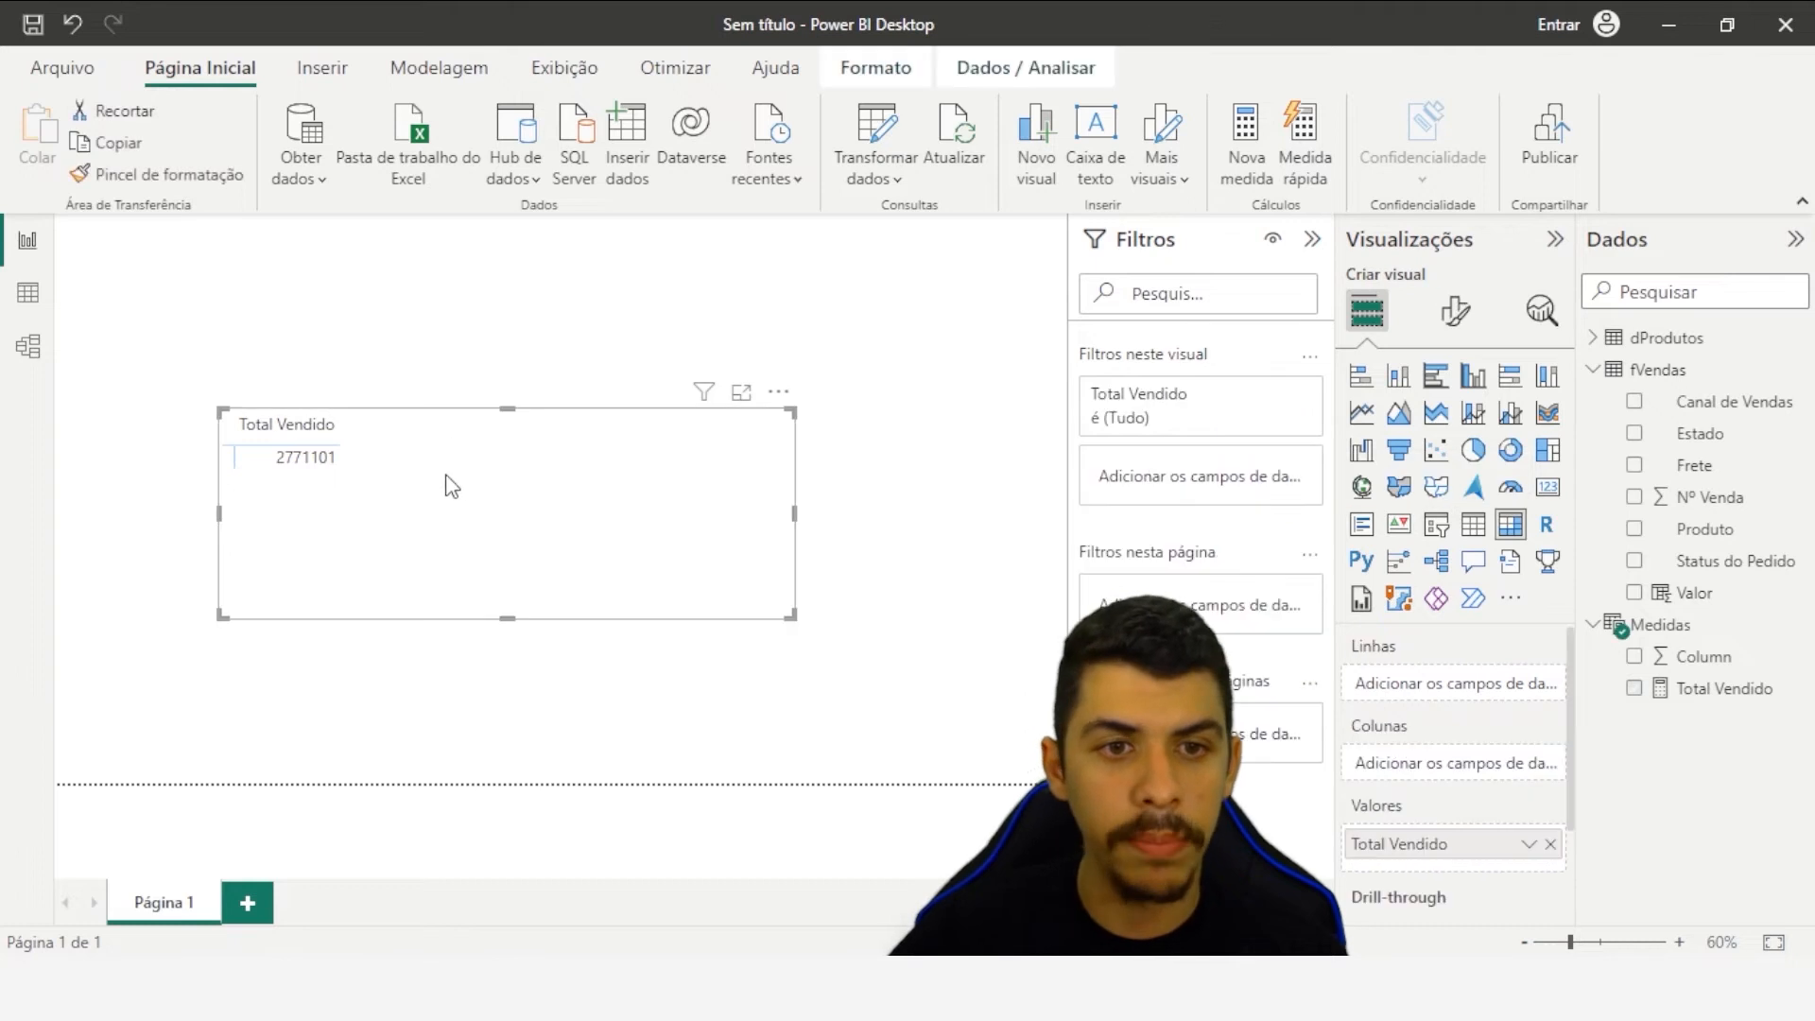
pyautogui.click(964, 489)
pyautogui.click(1438, 526)
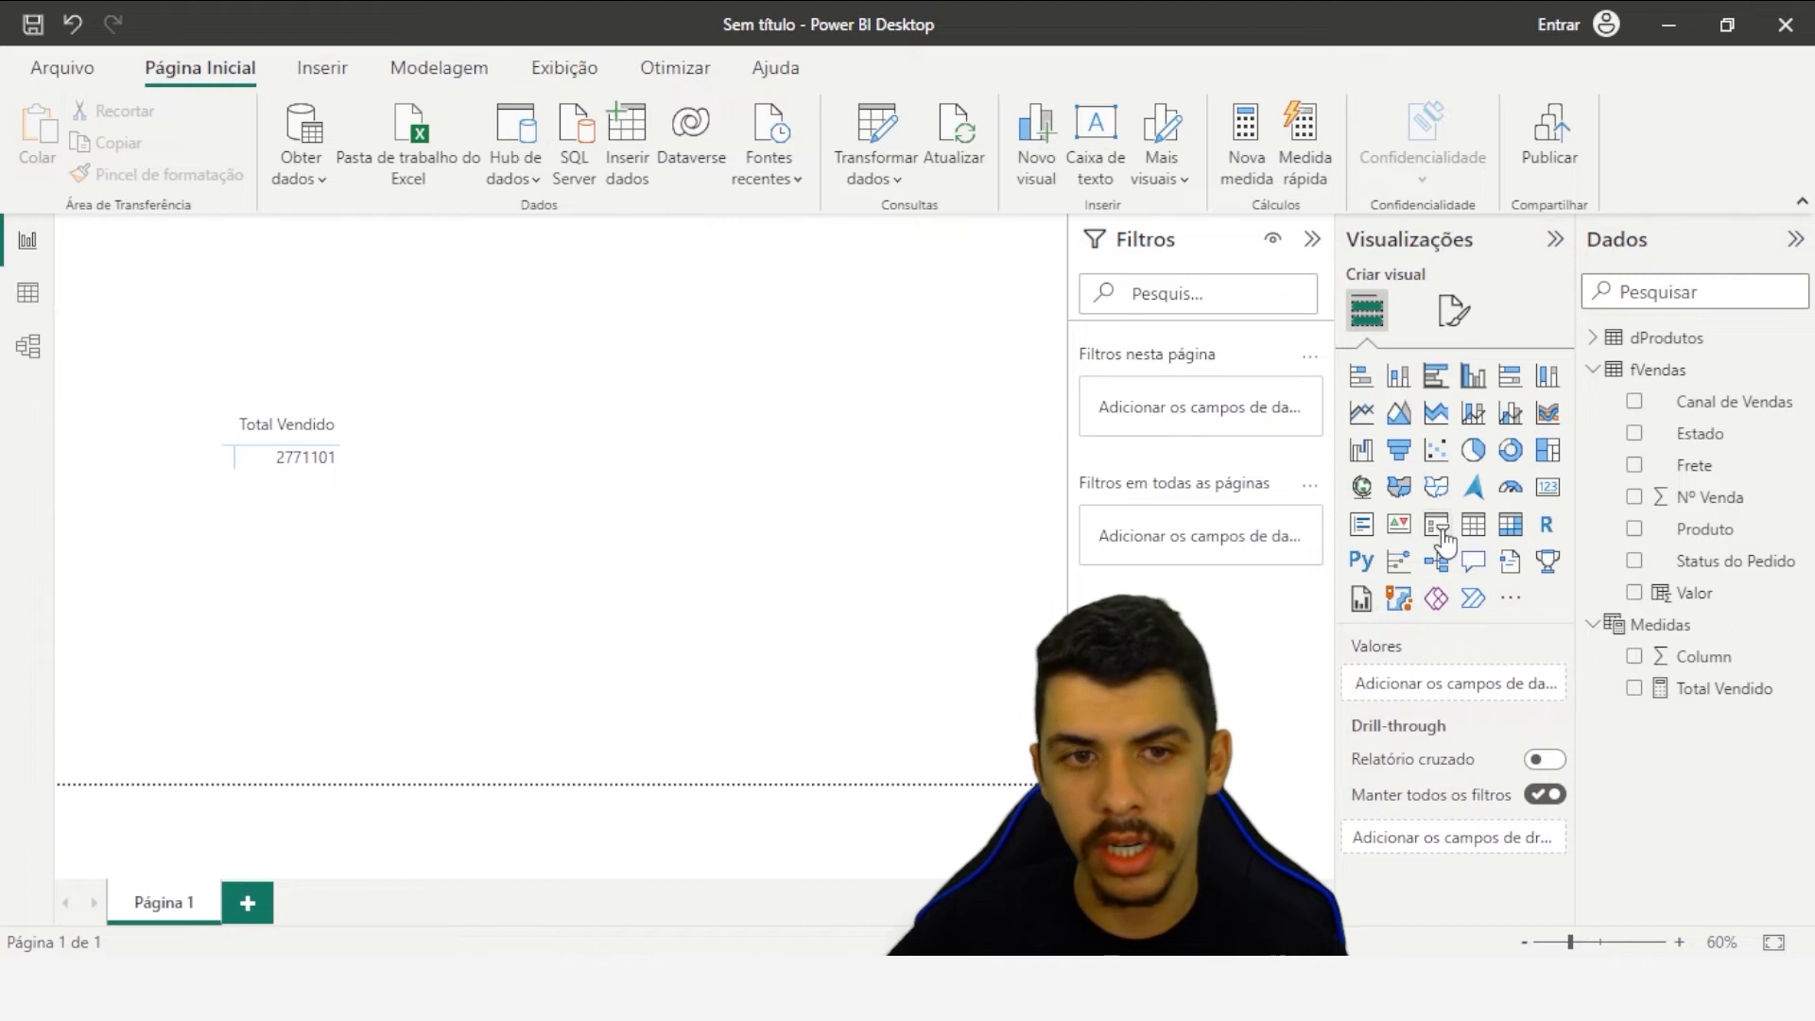
pyautogui.moveTo(357, 371); pyautogui.dragTo(389, 324)
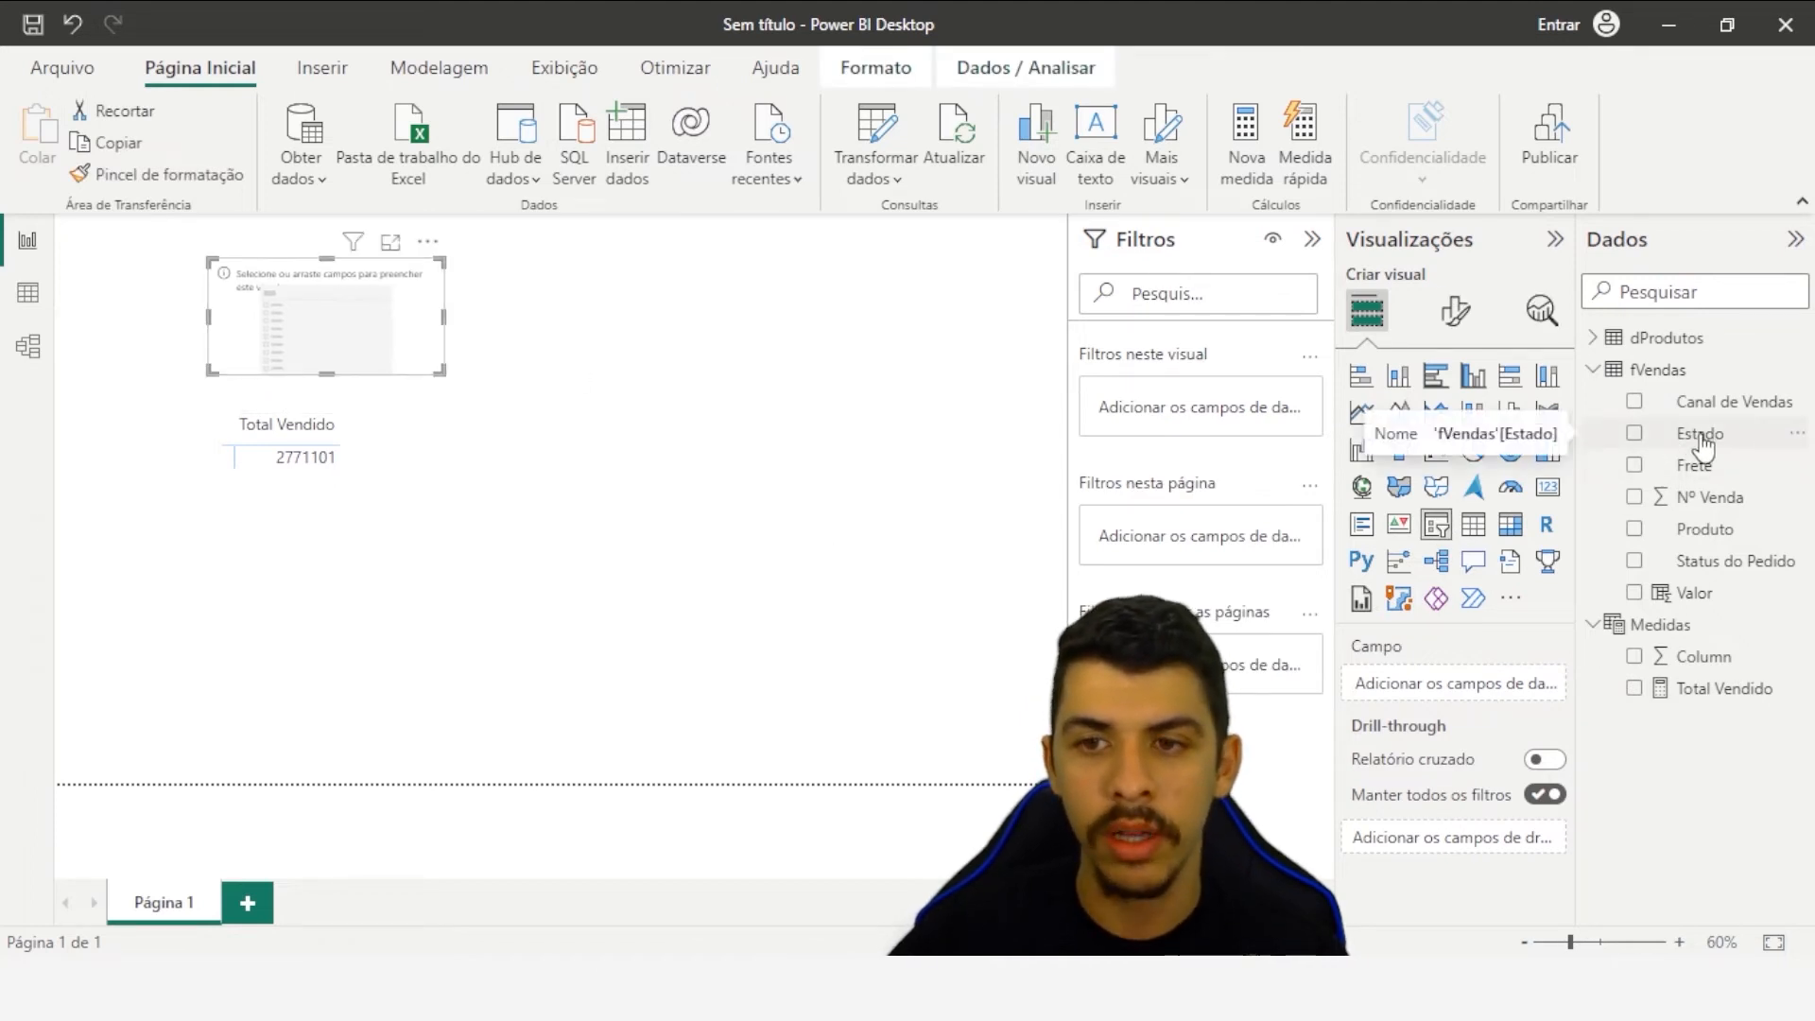
pyautogui.moveTo(1695, 440); pyautogui.dragTo(1502, 689)
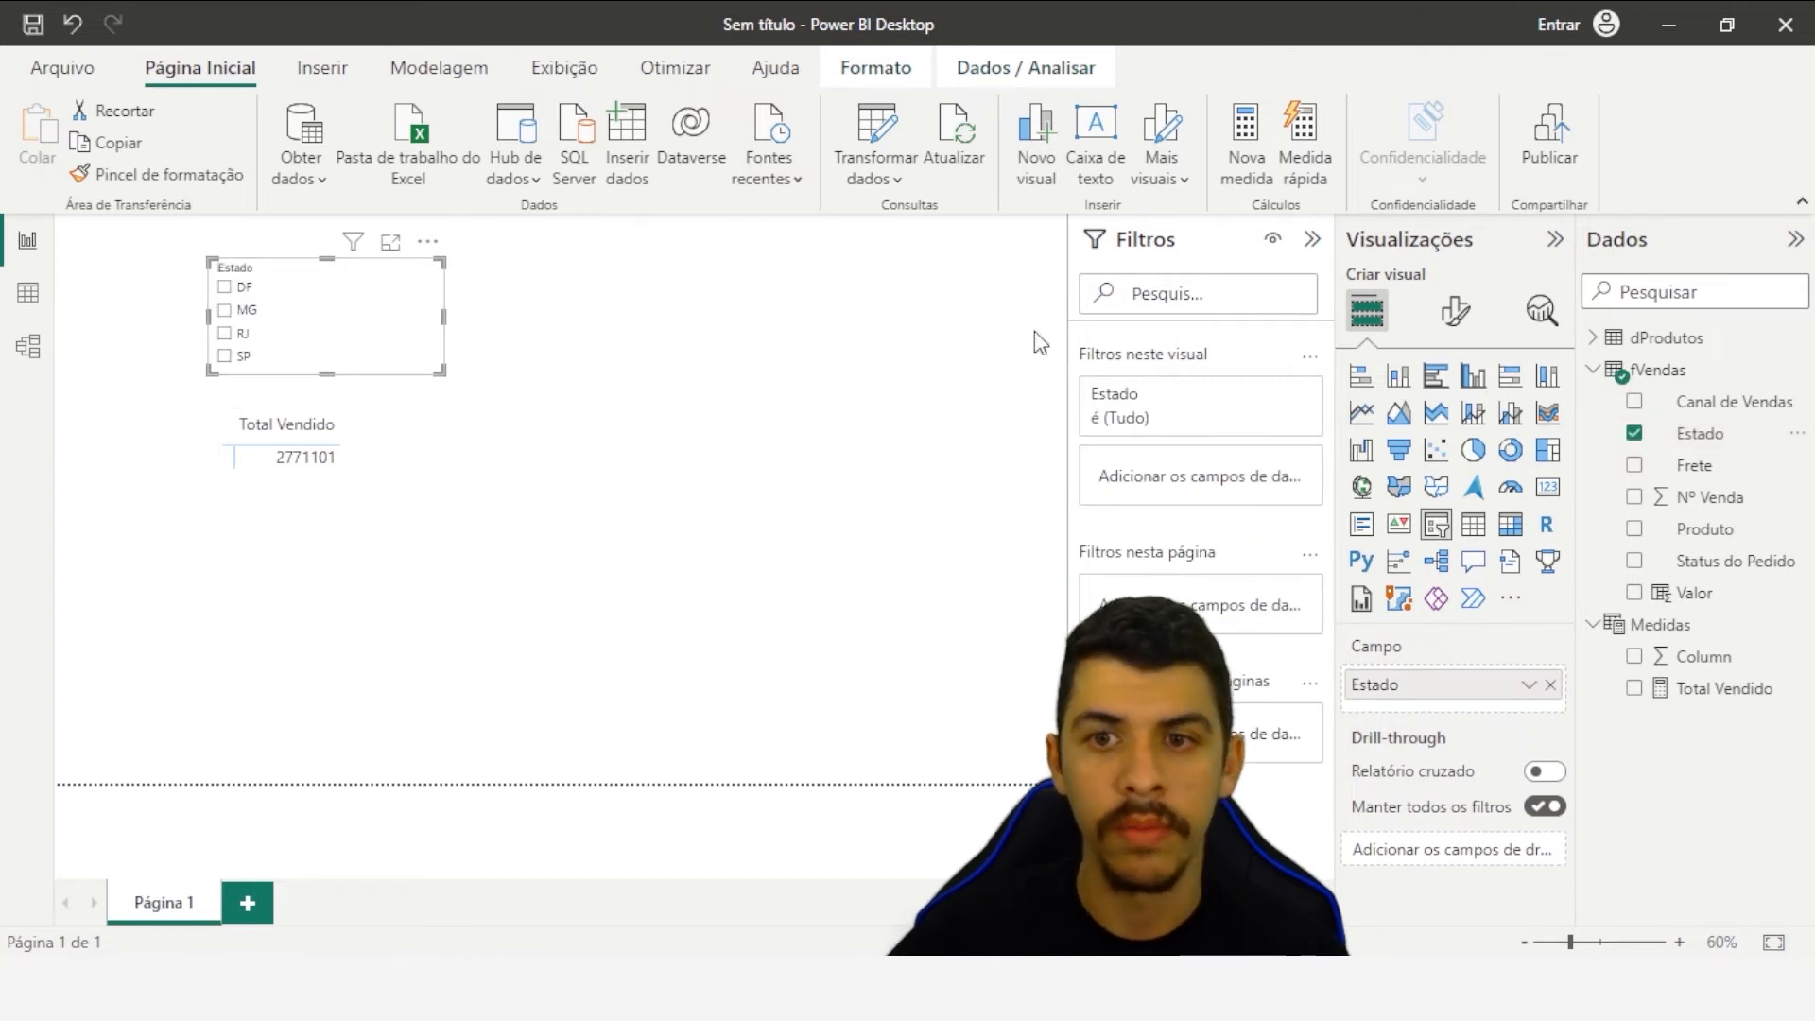
# - Set the font size of the Estado slicer's values to 15 and make the slicer tall enough for all four states
pyautogui.click(1451, 312)
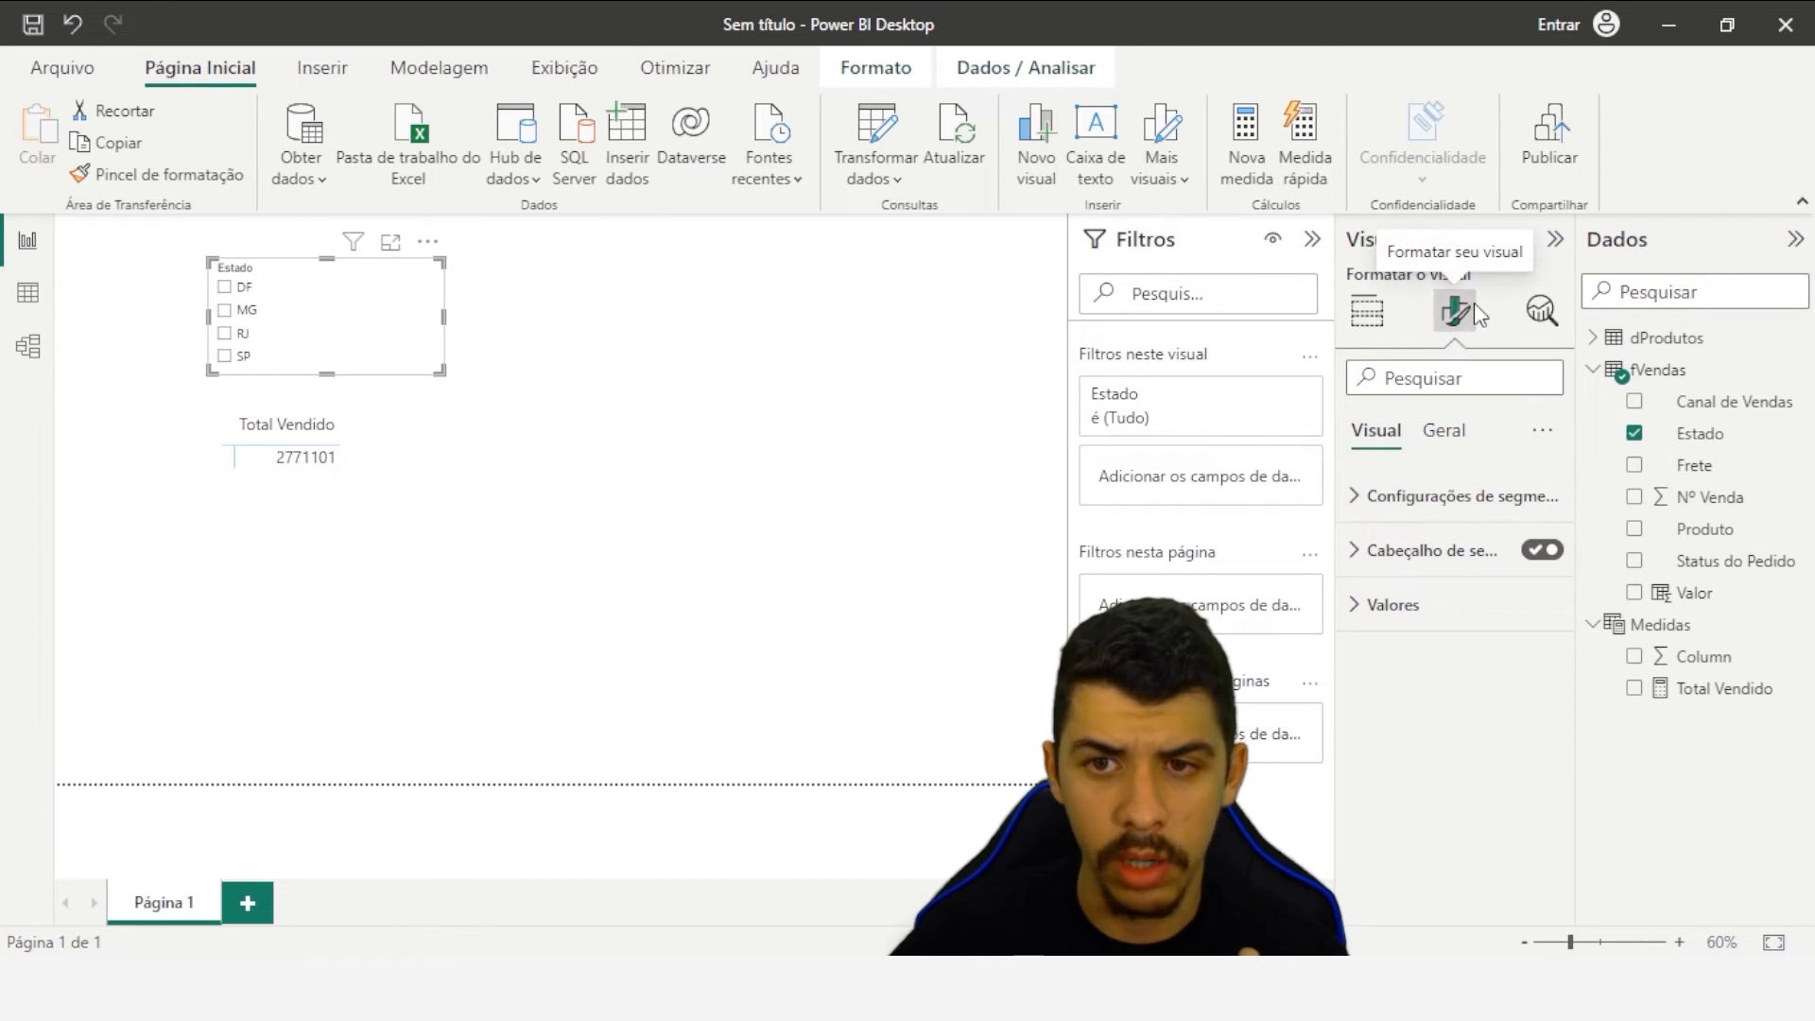
pyautogui.click(1423, 613)
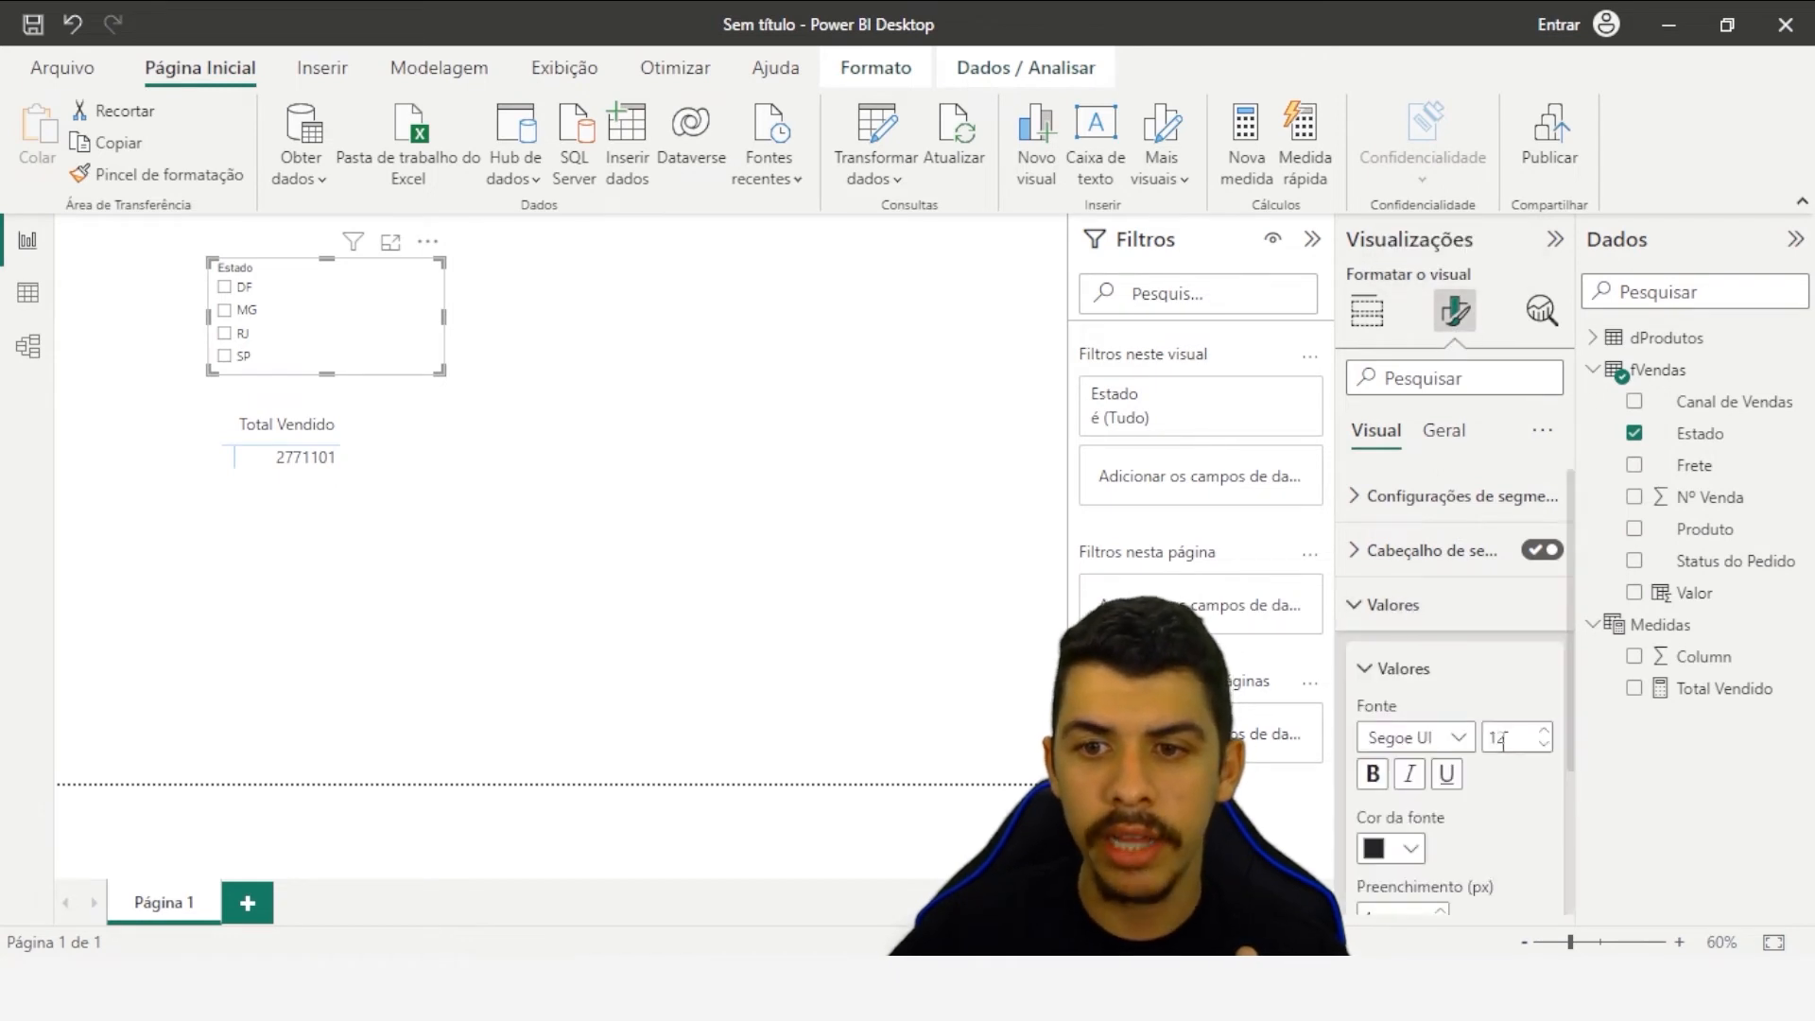
pyautogui.write('20')
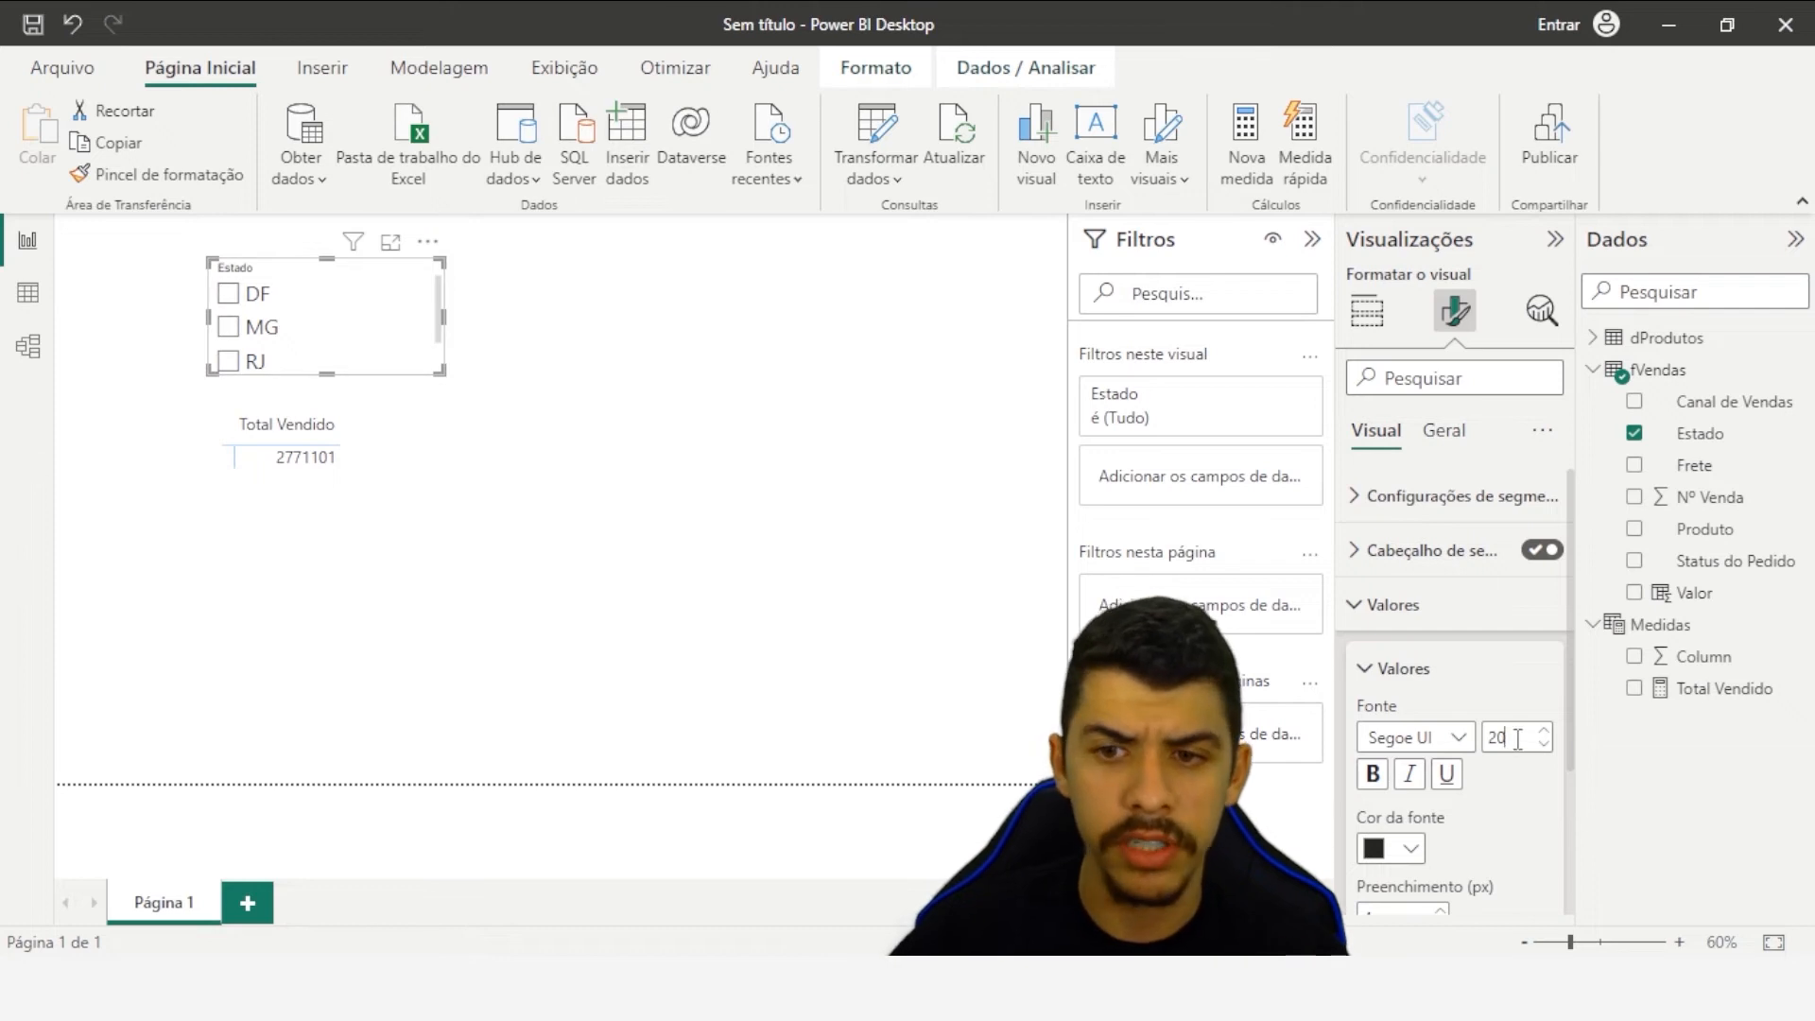
pyautogui.doubleClick(1518, 740)
pyautogui.write('15')
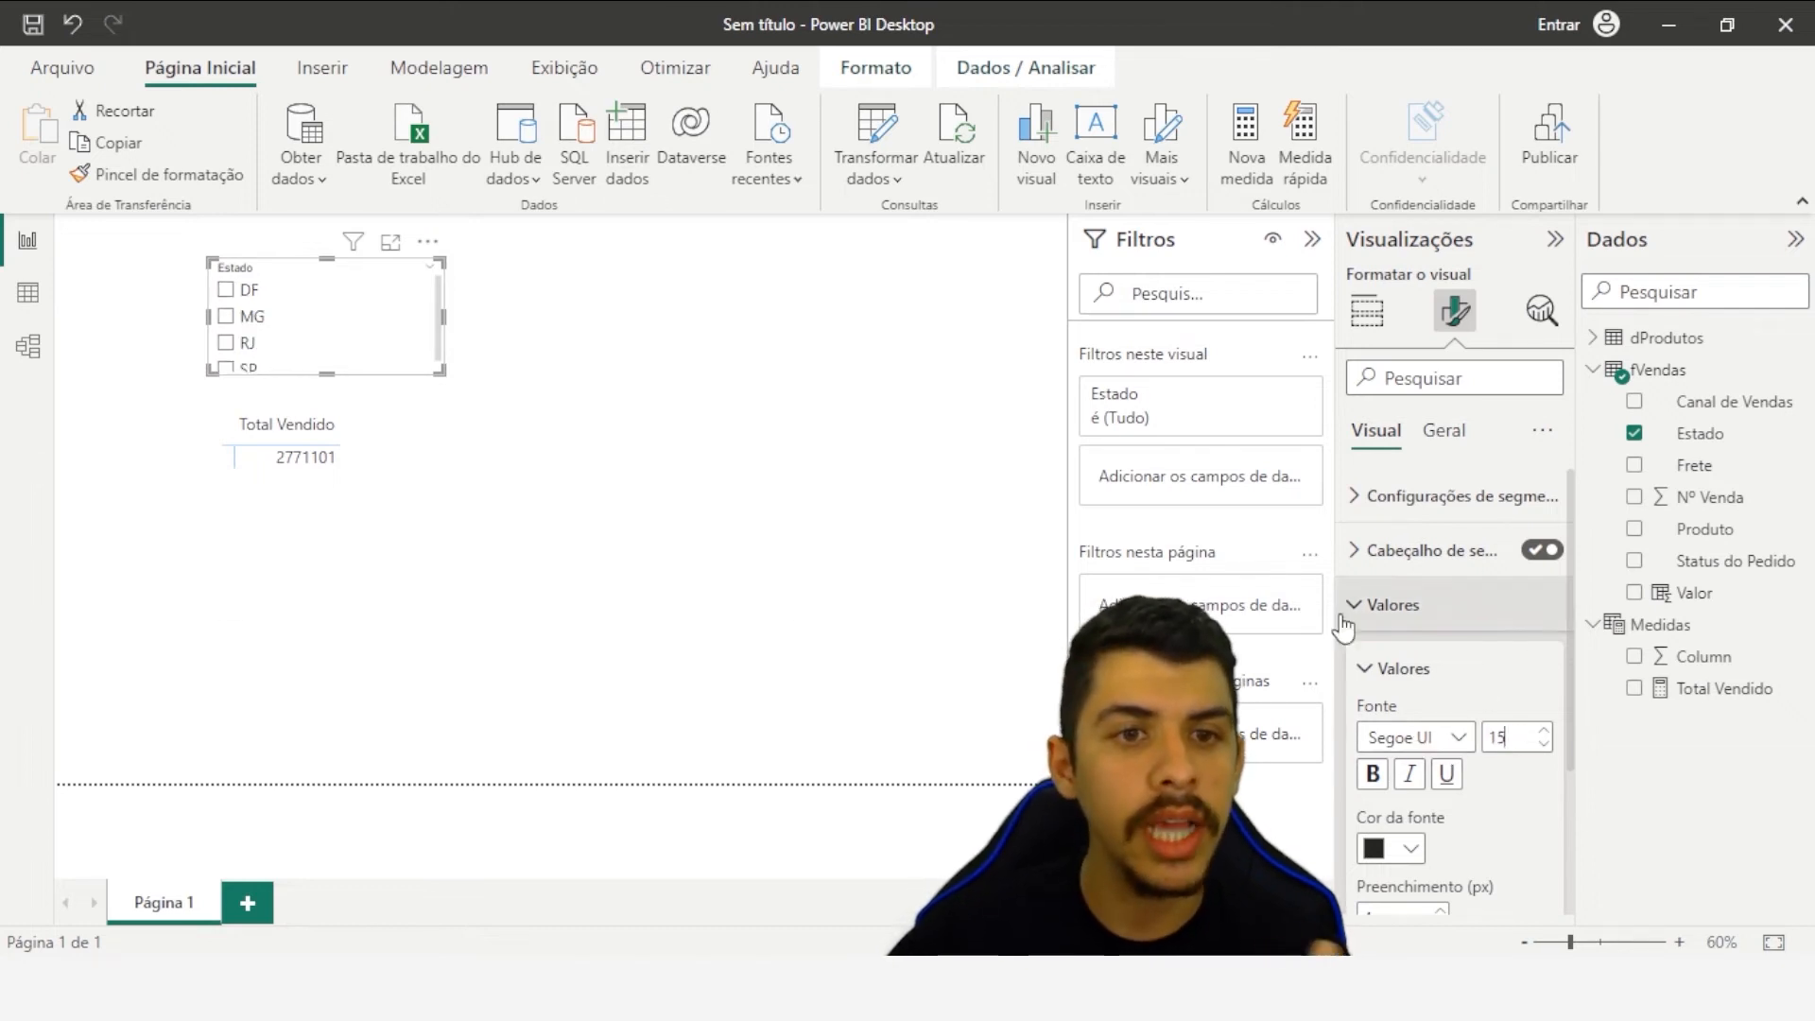
pyautogui.moveTo(328, 371); pyautogui.dragTo(328, 389)
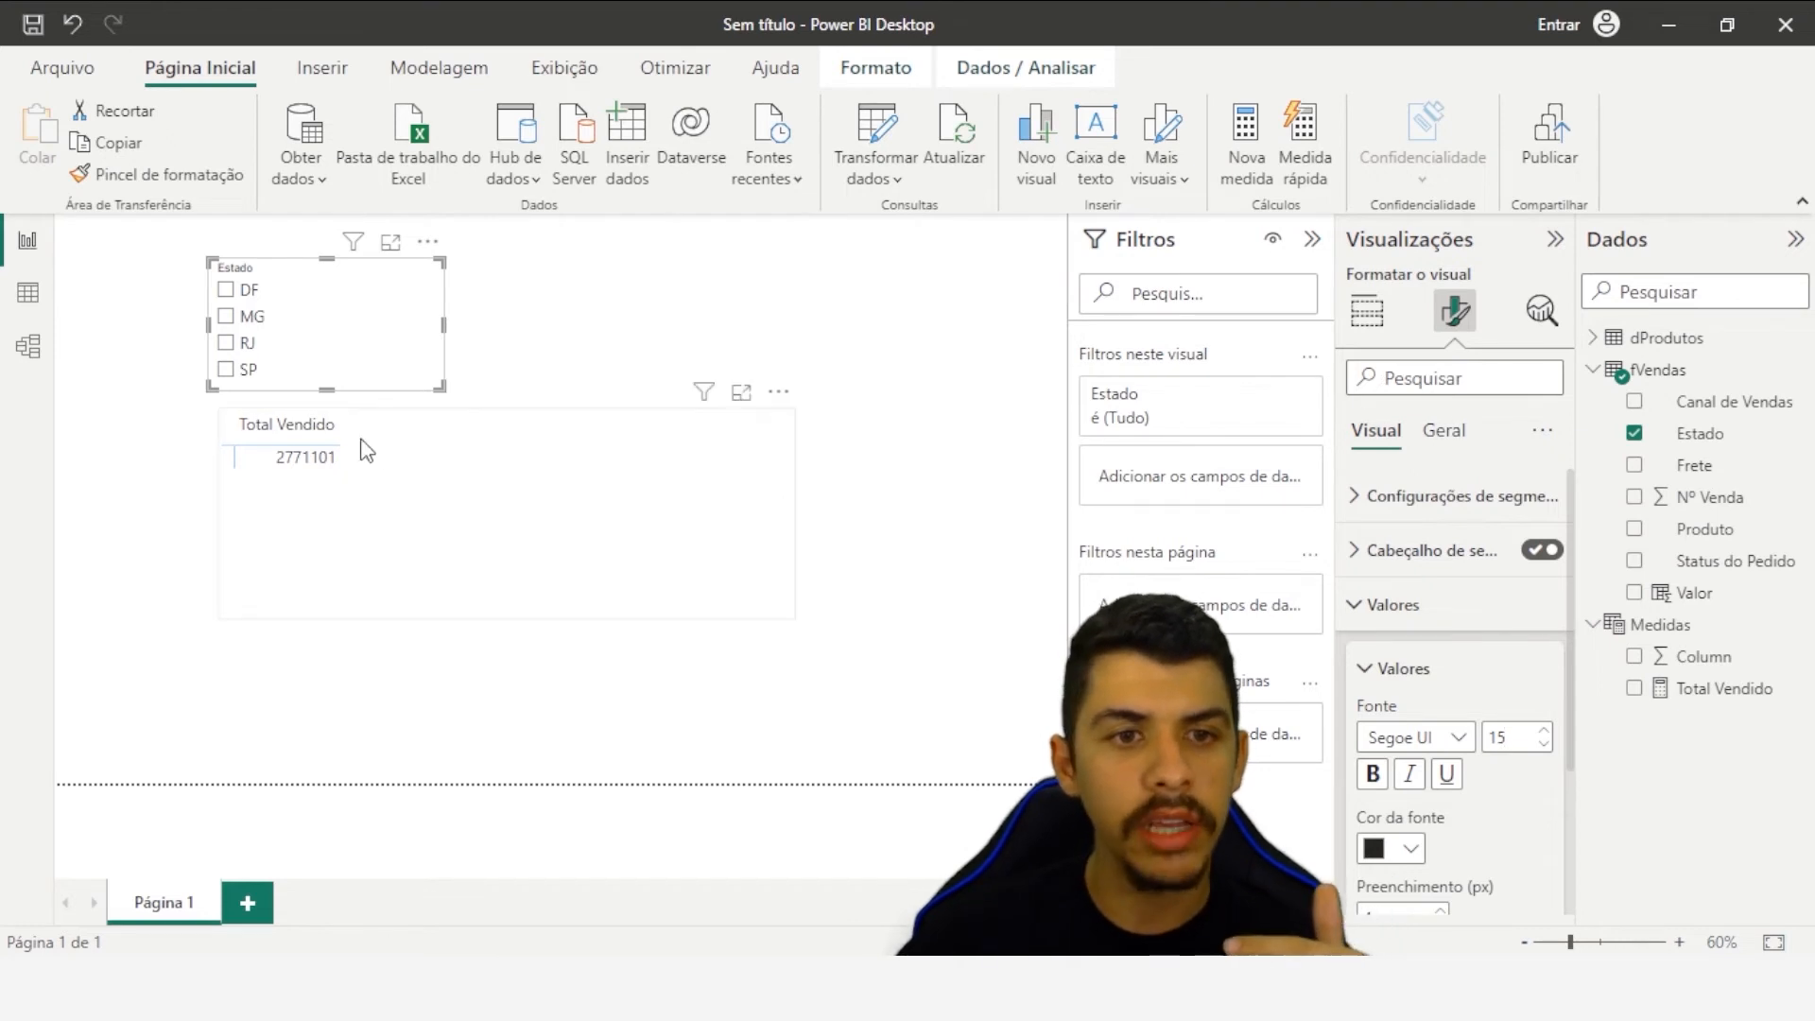
# - Add the Produto field from fVendas to the matrix rows and inspect the matrix in focus mode before returning to the report
pyautogui.click(409, 444)
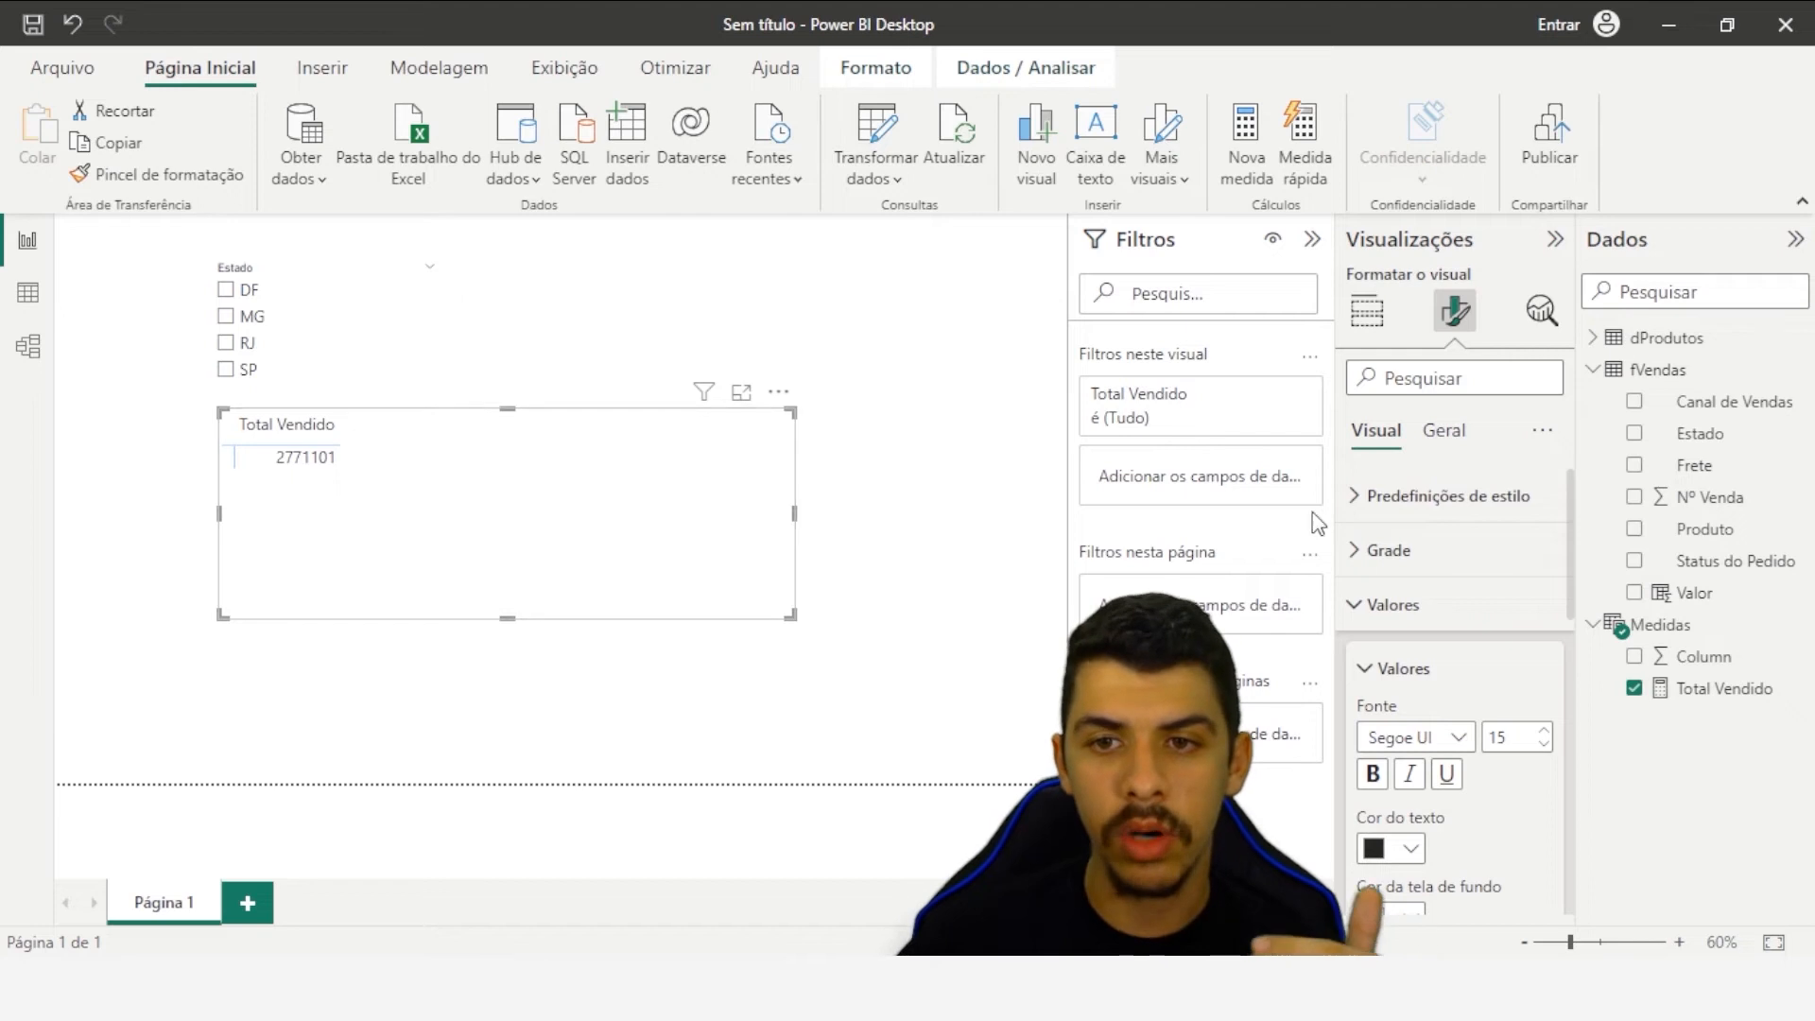
pyautogui.click(1366, 321)
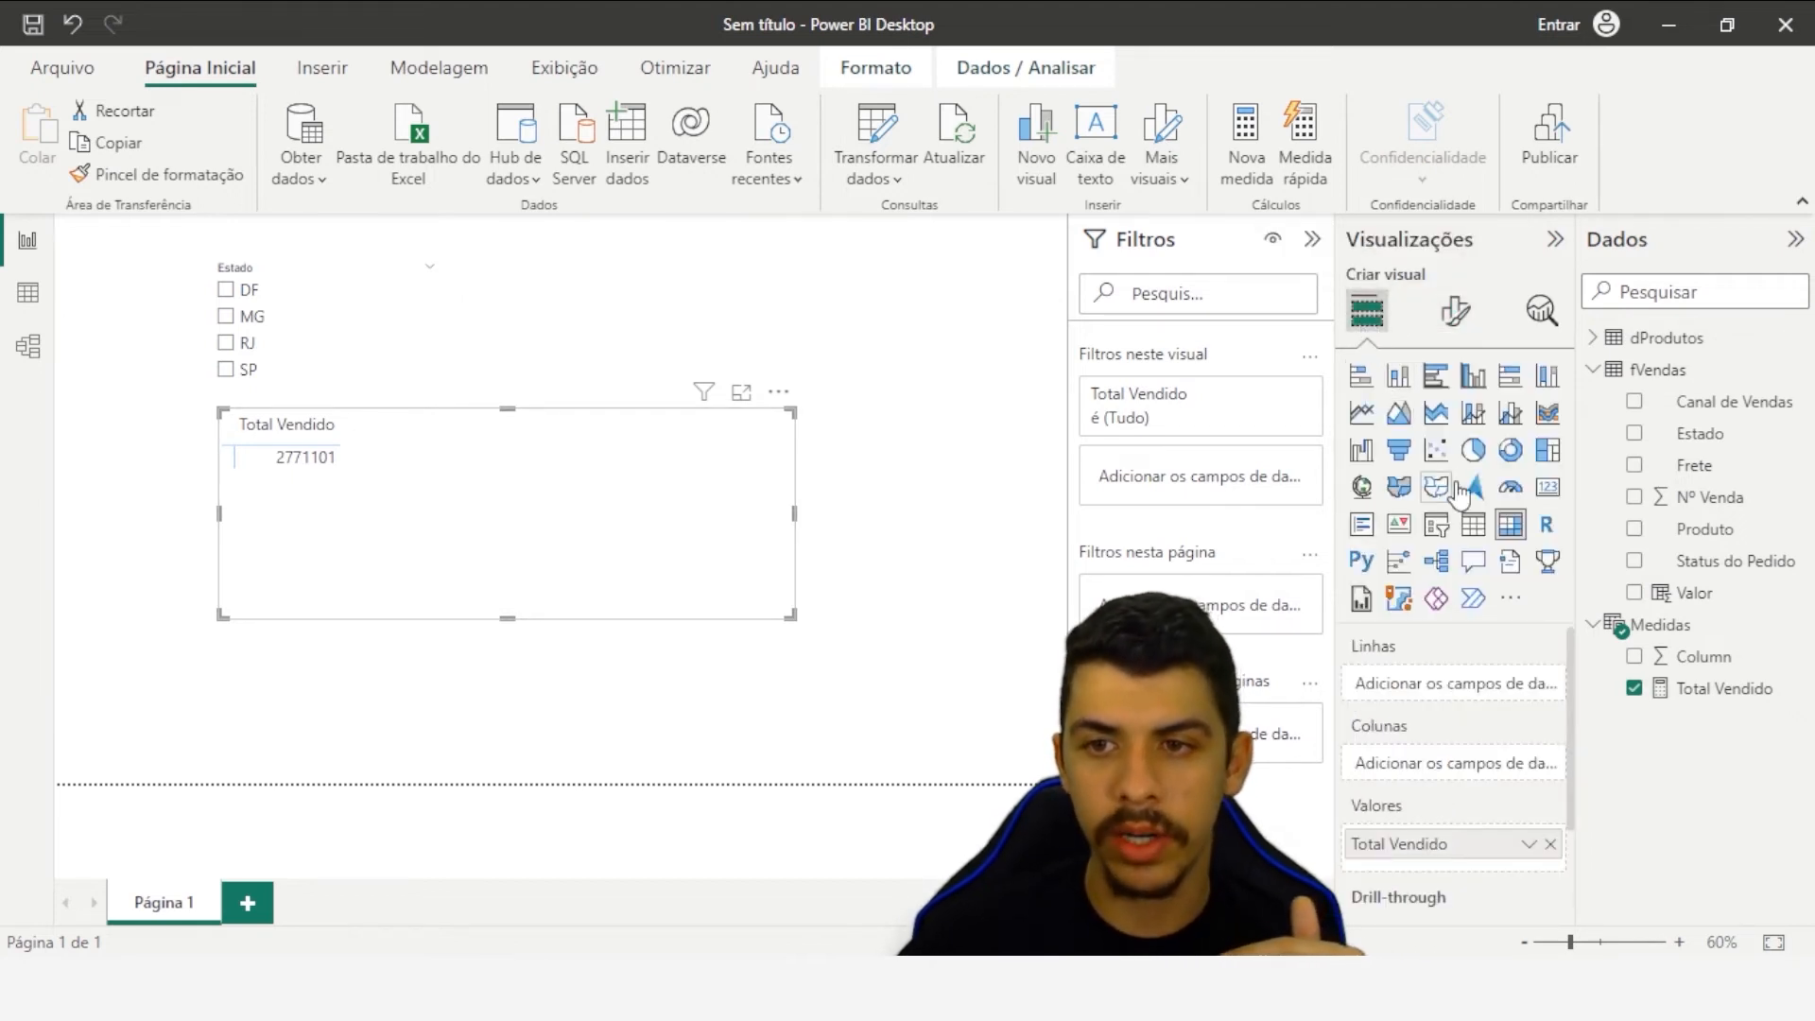
pyautogui.moveTo(1683, 534); pyautogui.dragTo(1451, 690)
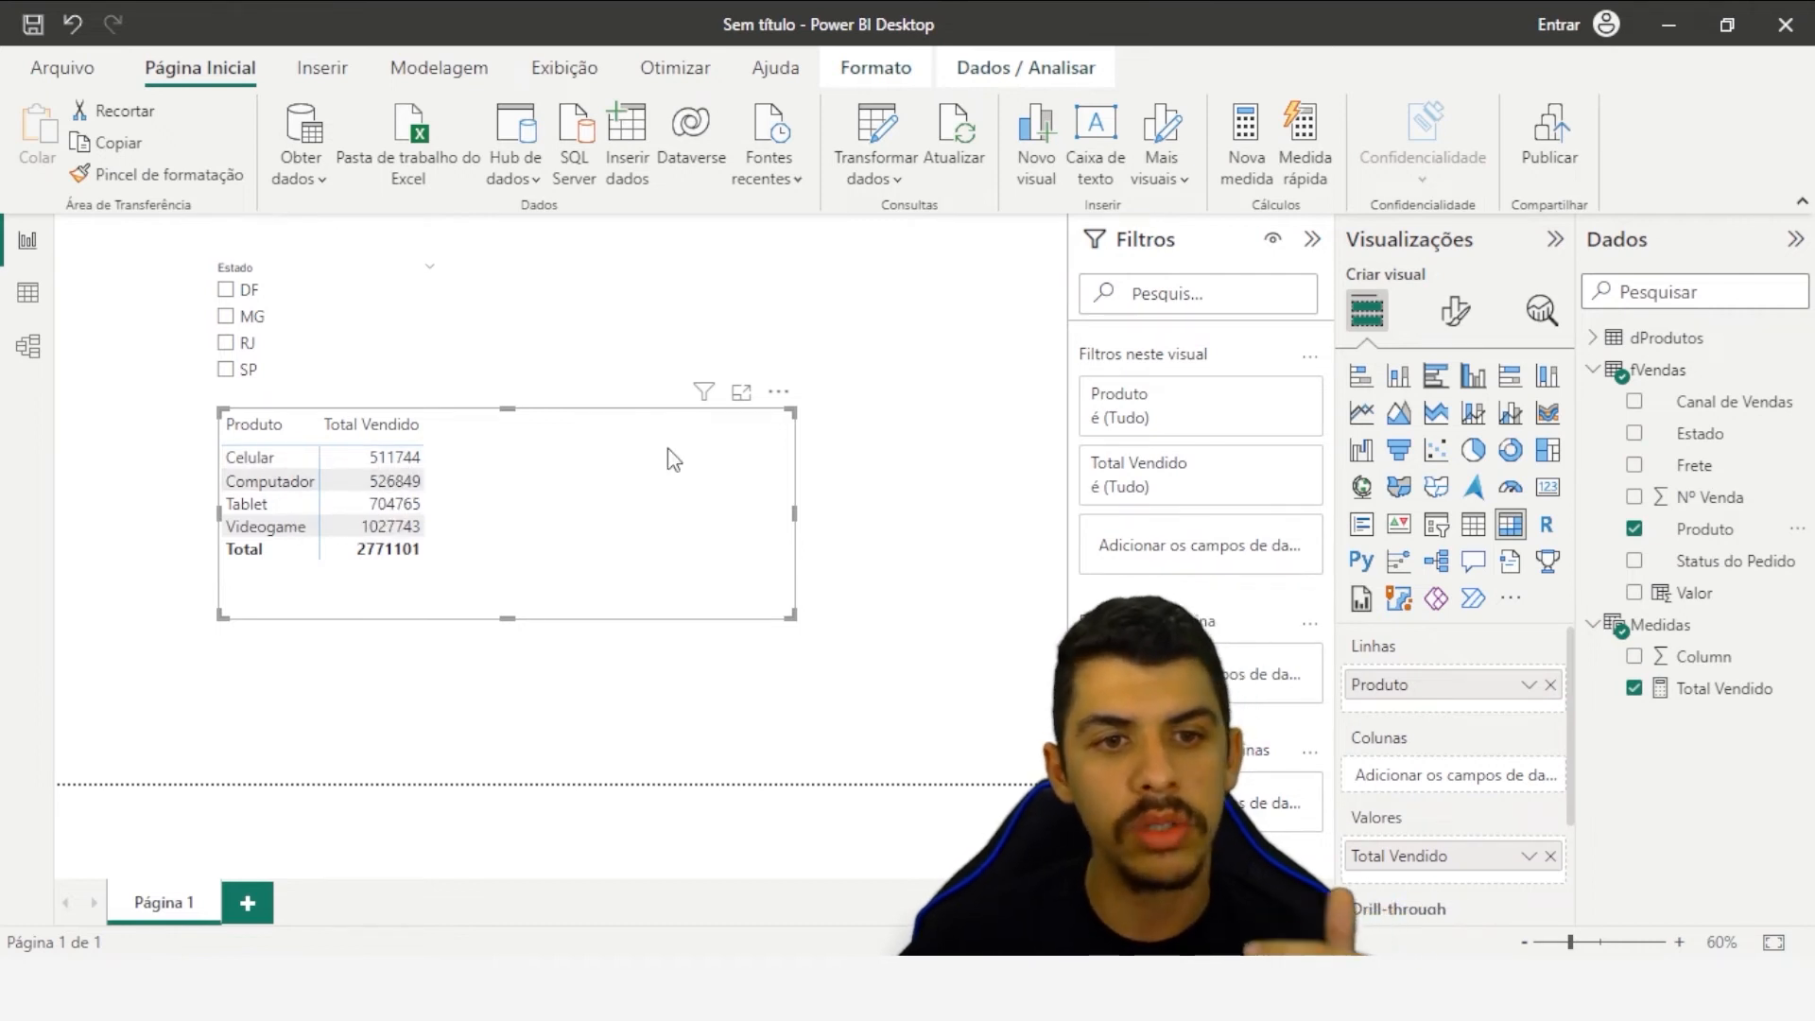
pyautogui.click(741, 391)
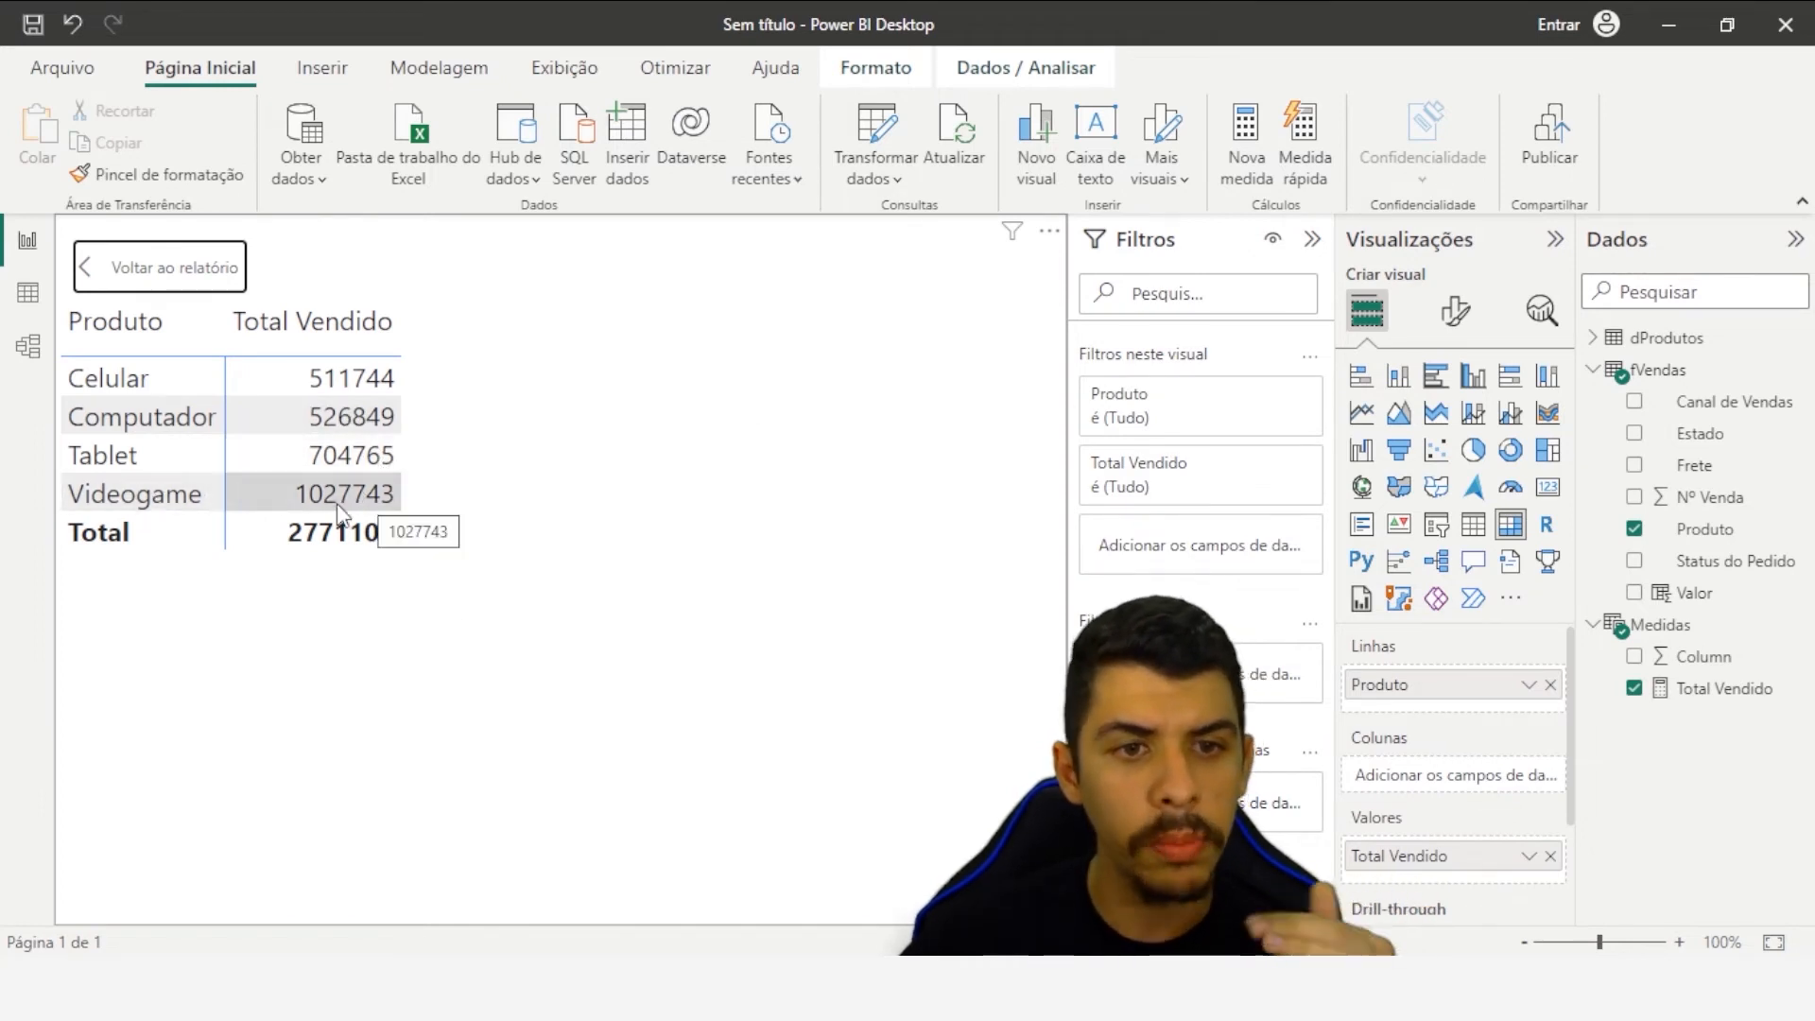
pyautogui.click(210, 268)
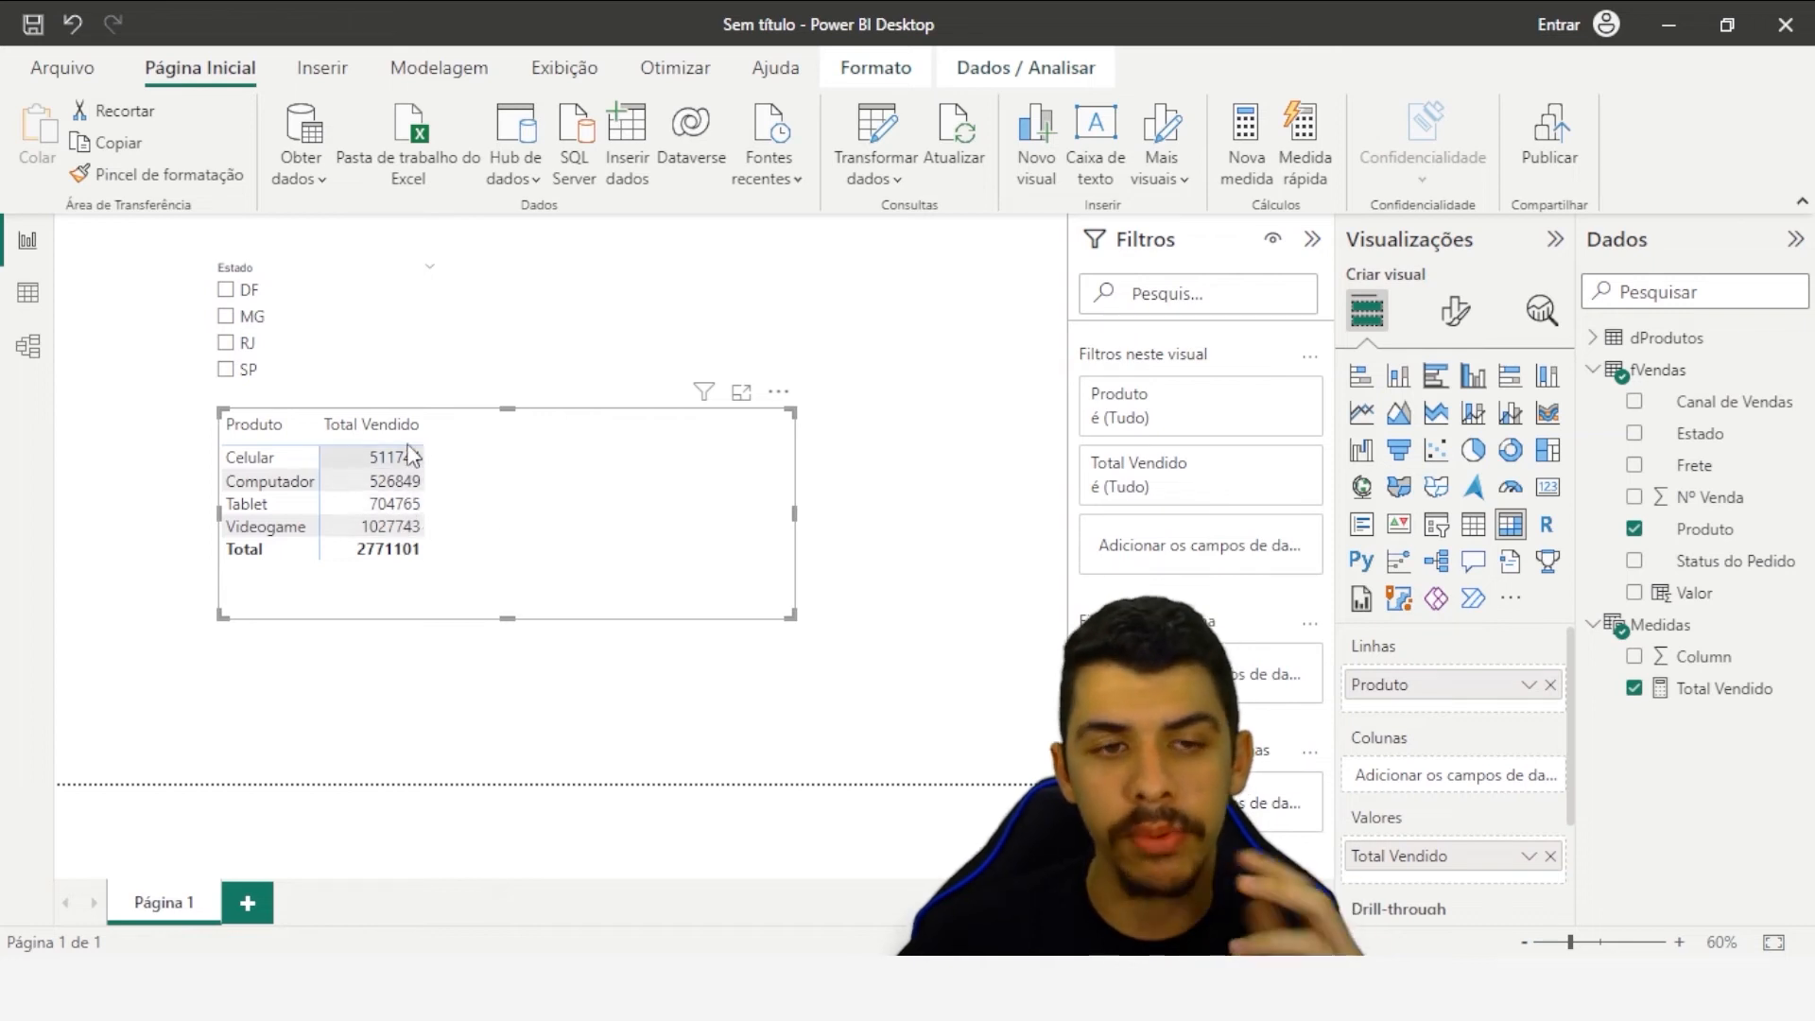
# - Remove Produto from the matrix rows and add it back to compare the matrix with and without it
pyautogui.click(1551, 685)
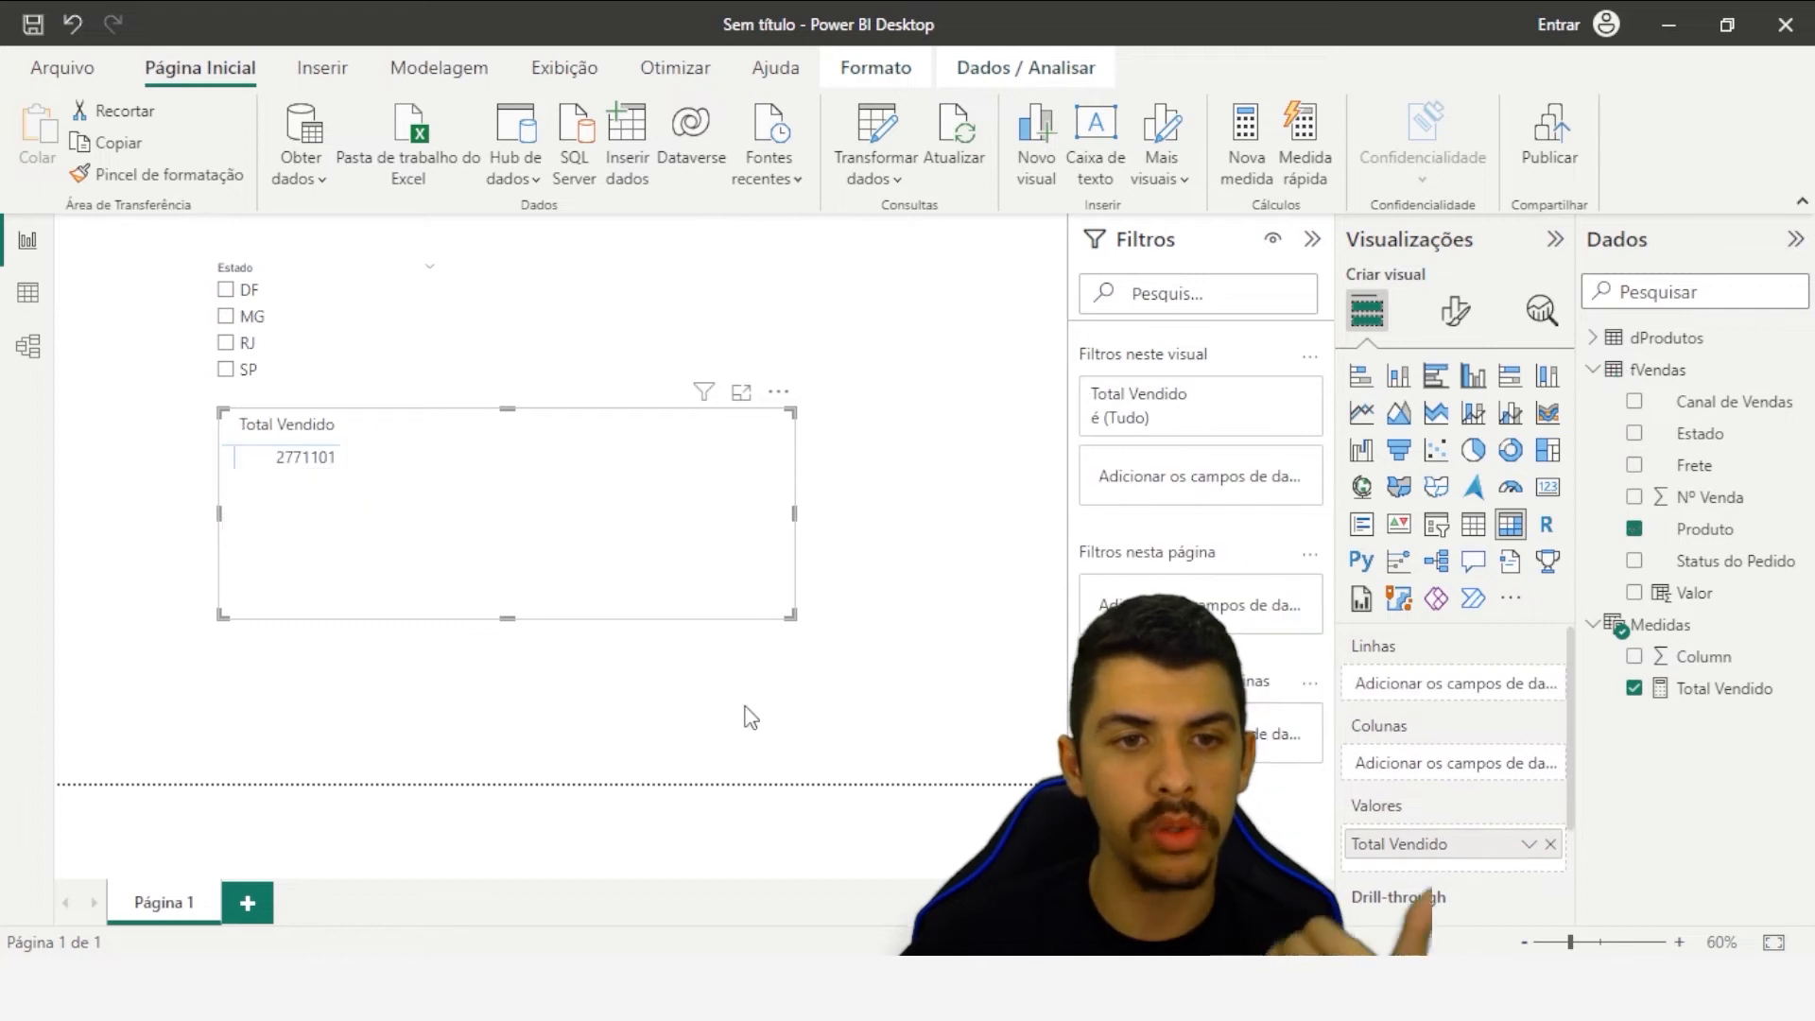
pyautogui.moveTo(1692, 529); pyautogui.dragTo(1427, 685)
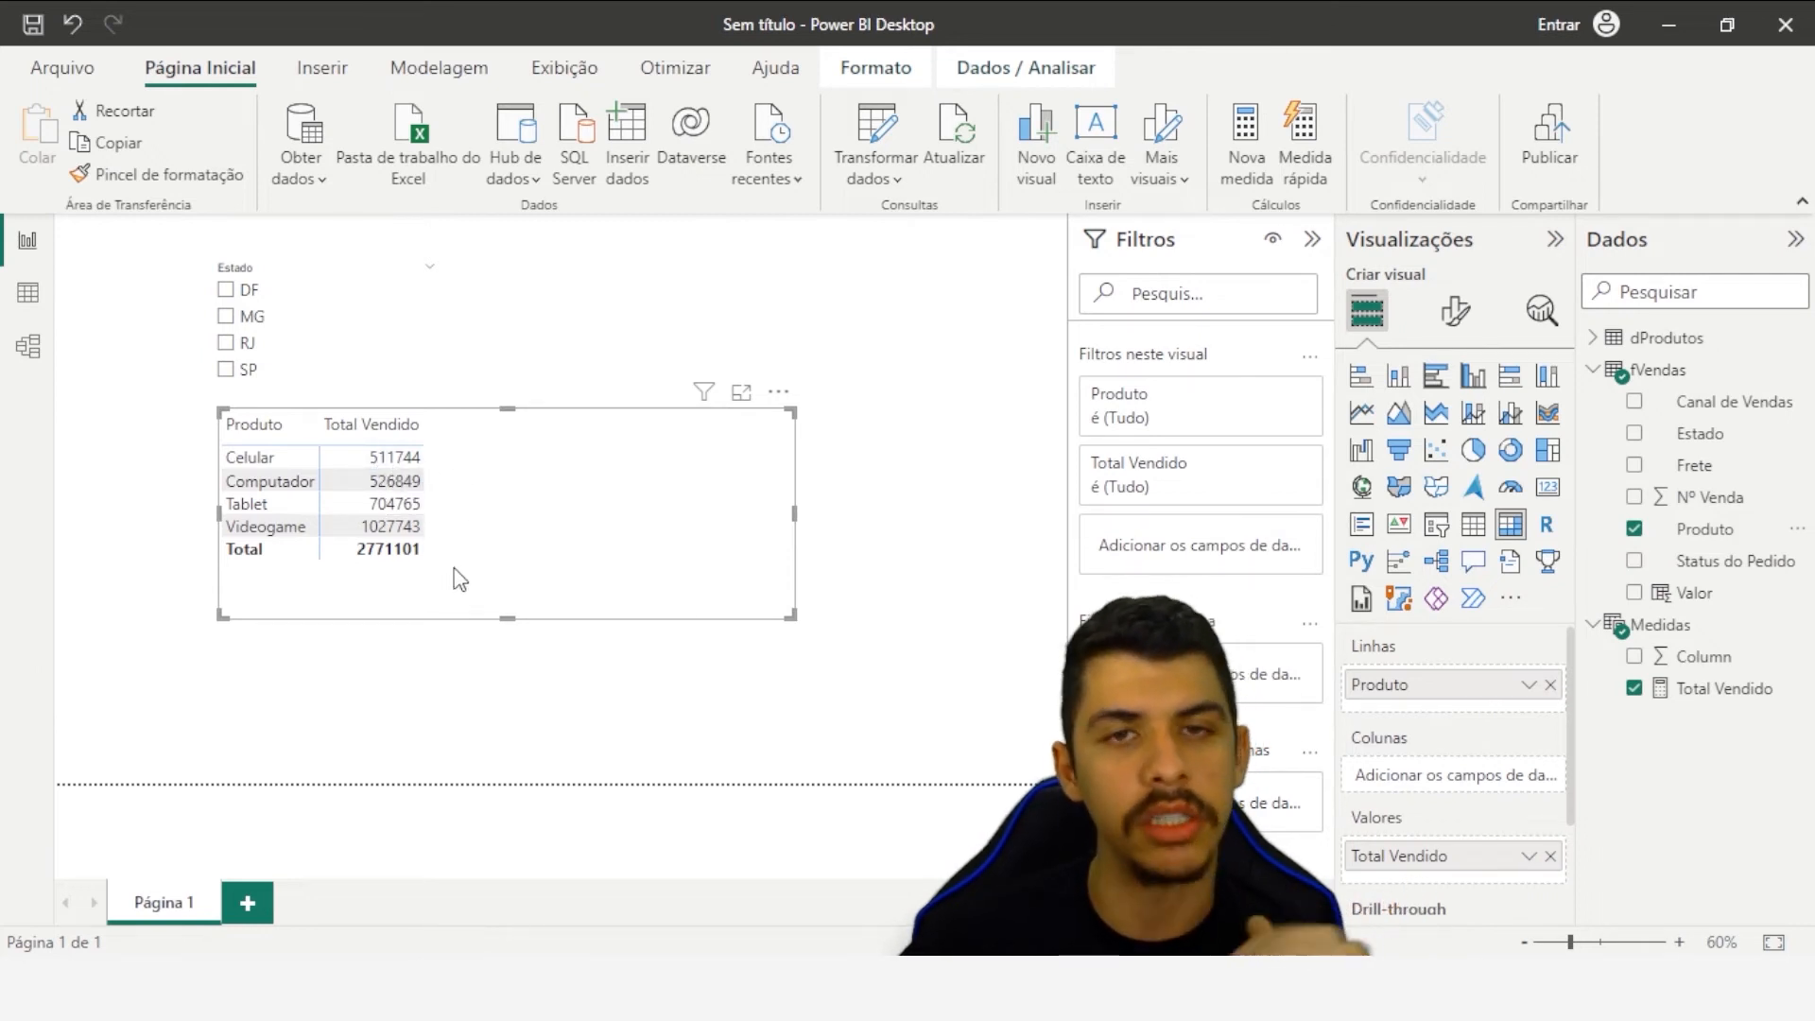
# - Filter the report by SP and by RJ in the Estado slicer, and clear the selection
pyautogui.click(227, 369)
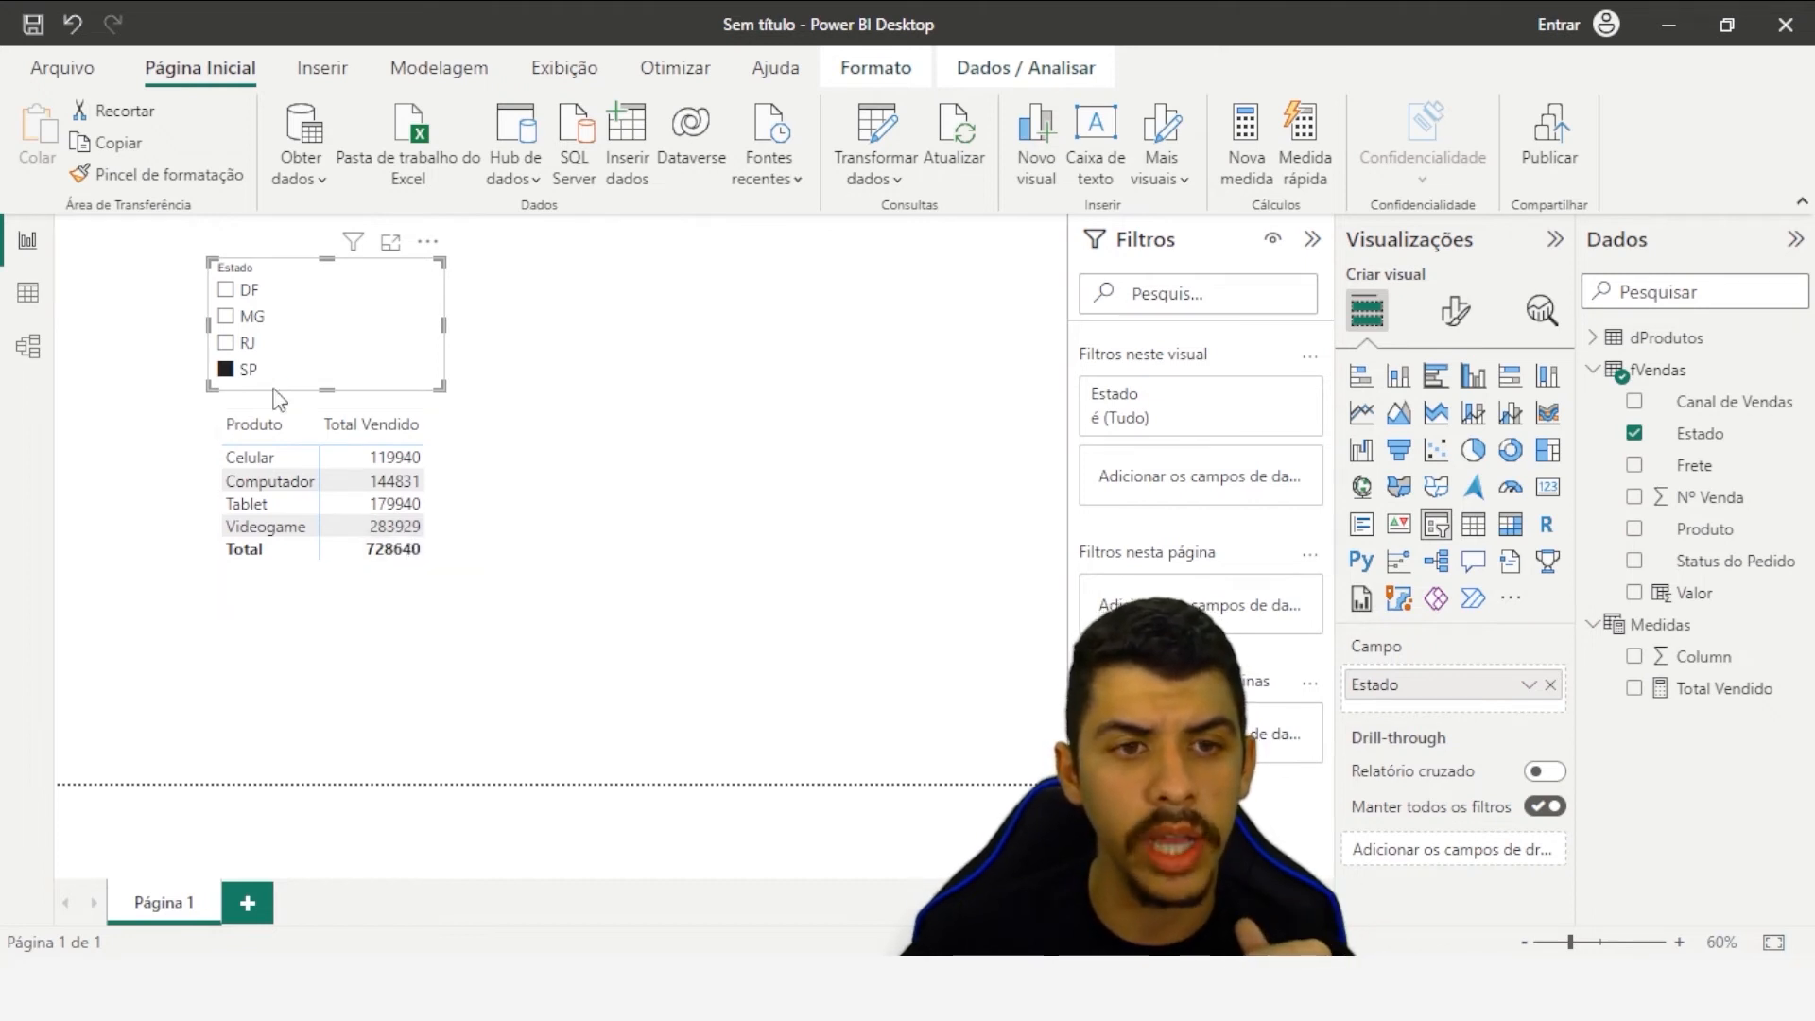
pyautogui.click(226, 343)
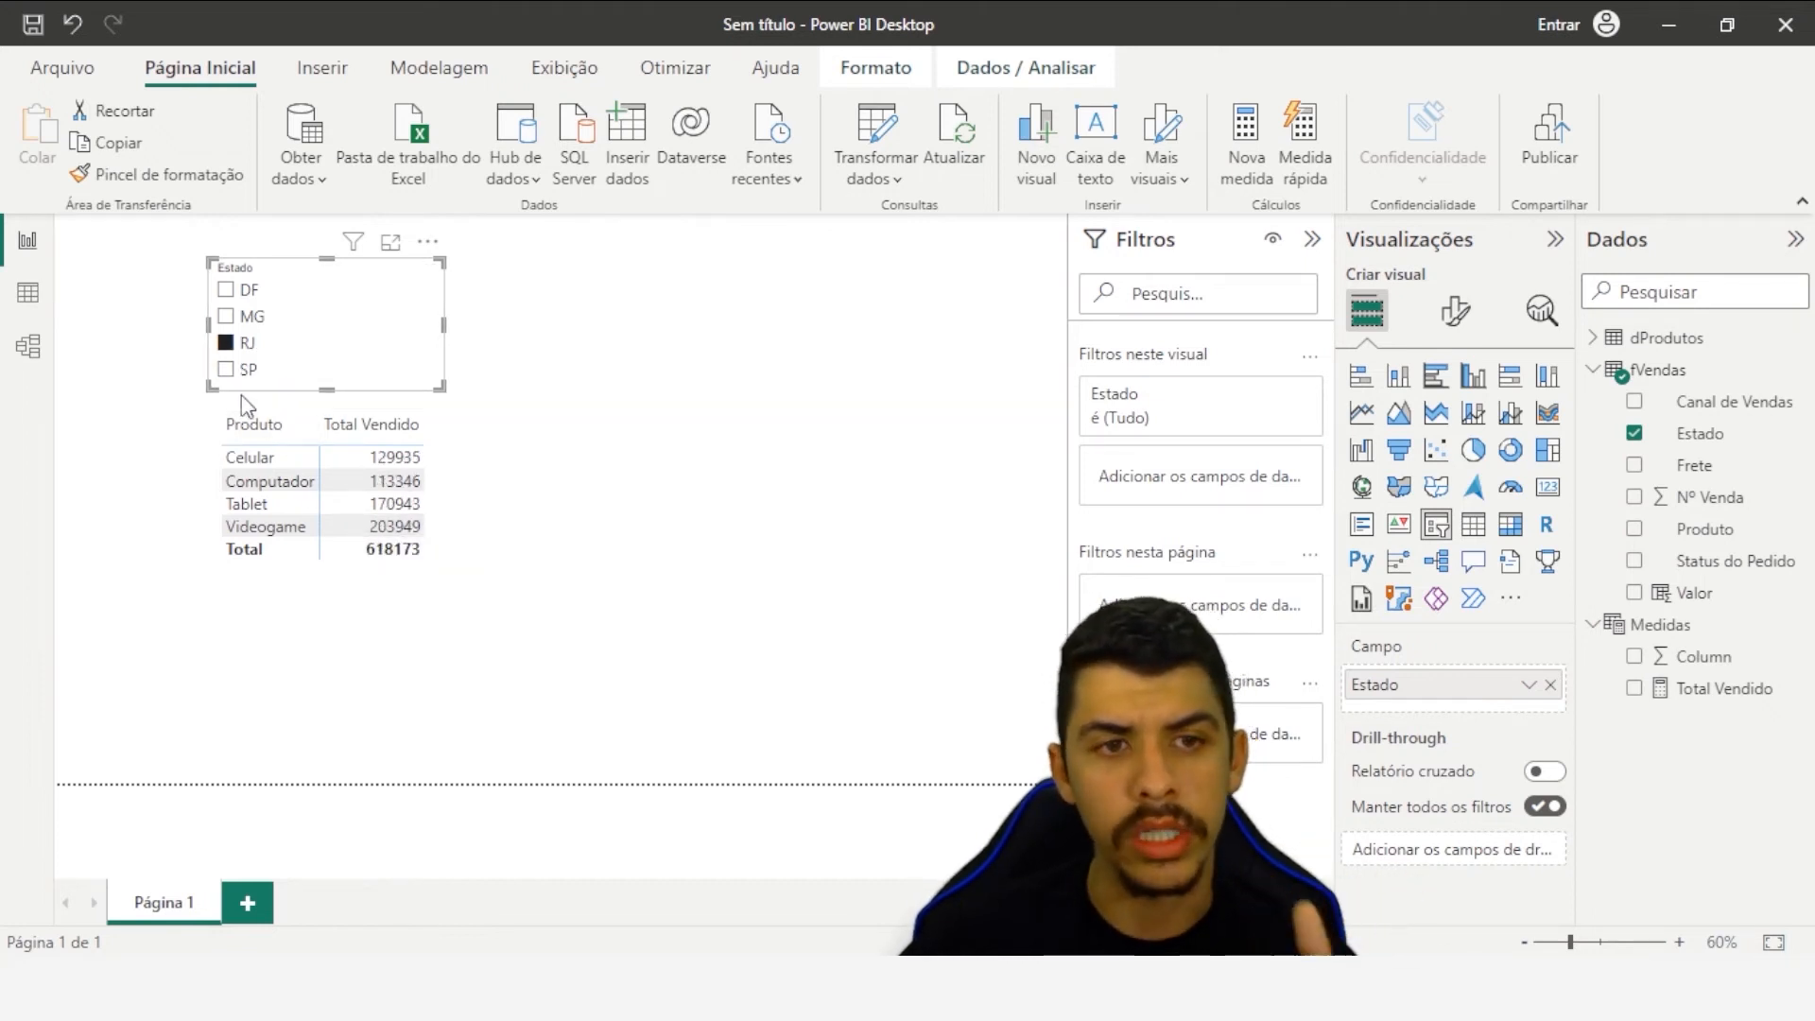
pyautogui.click(246, 344)
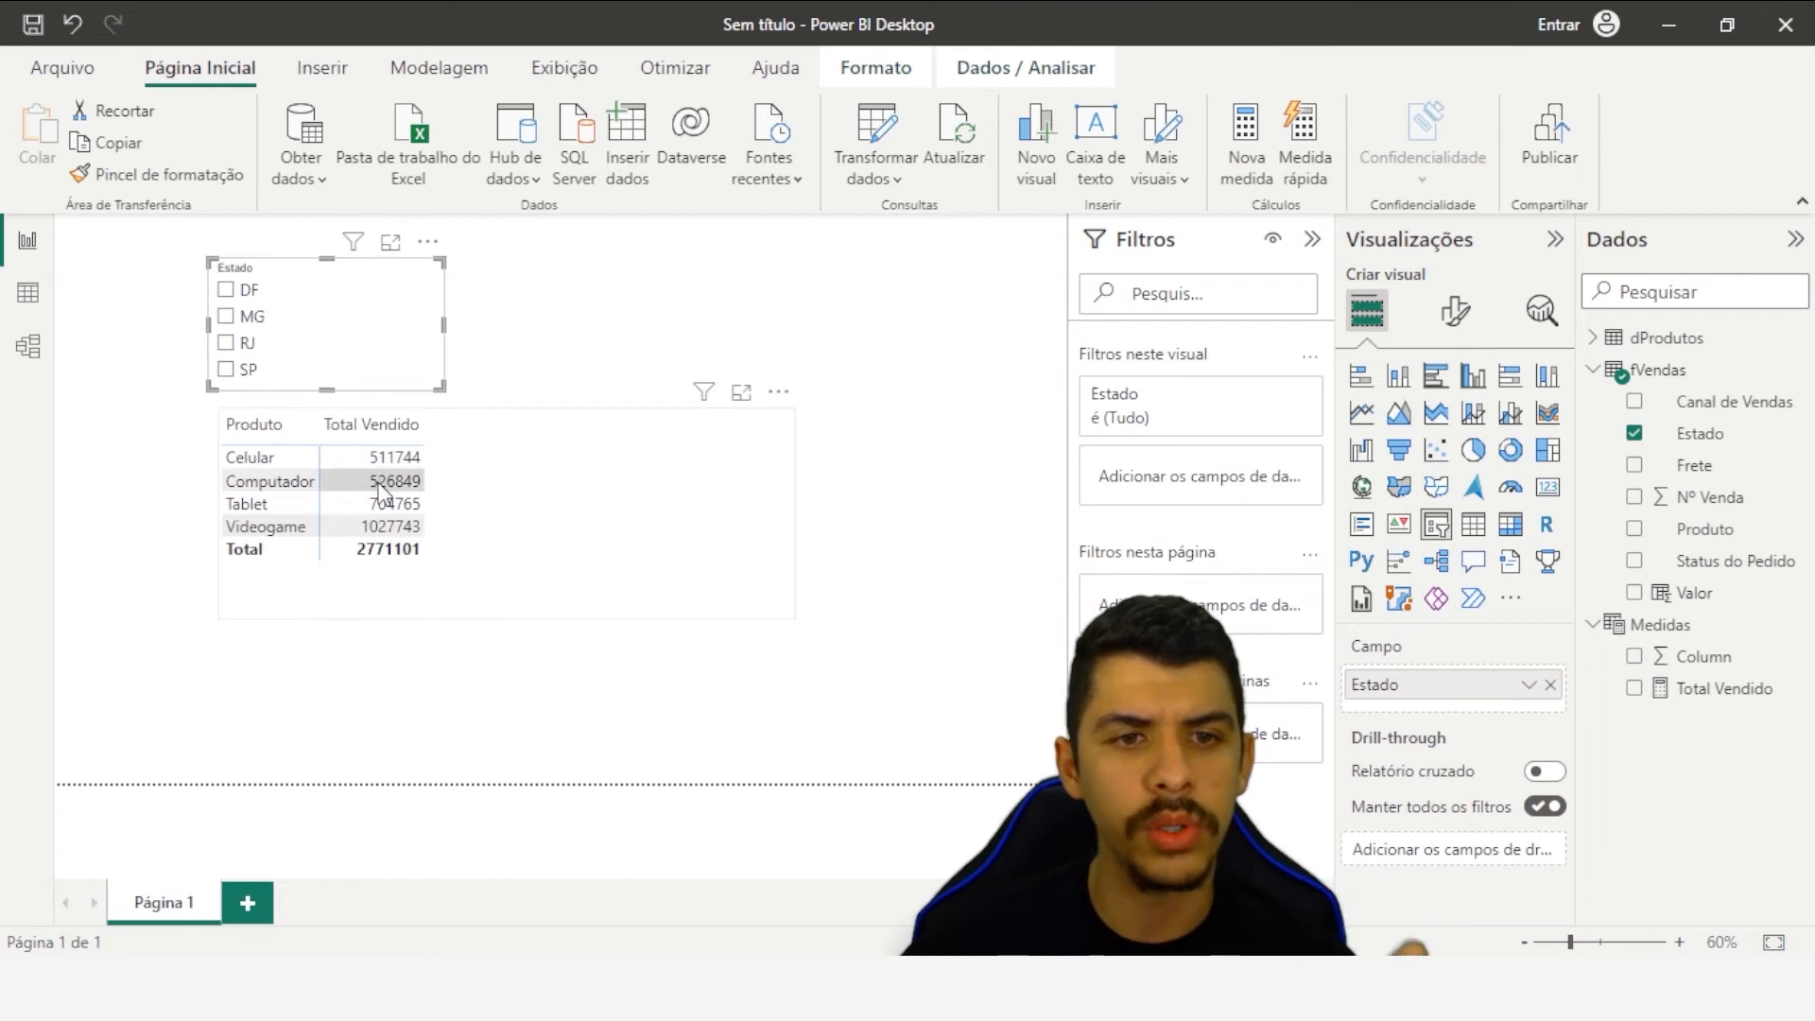
# - Create a new measure in the Medidas table and name it Total Vendido Absoluto
pyautogui.click(483, 455)
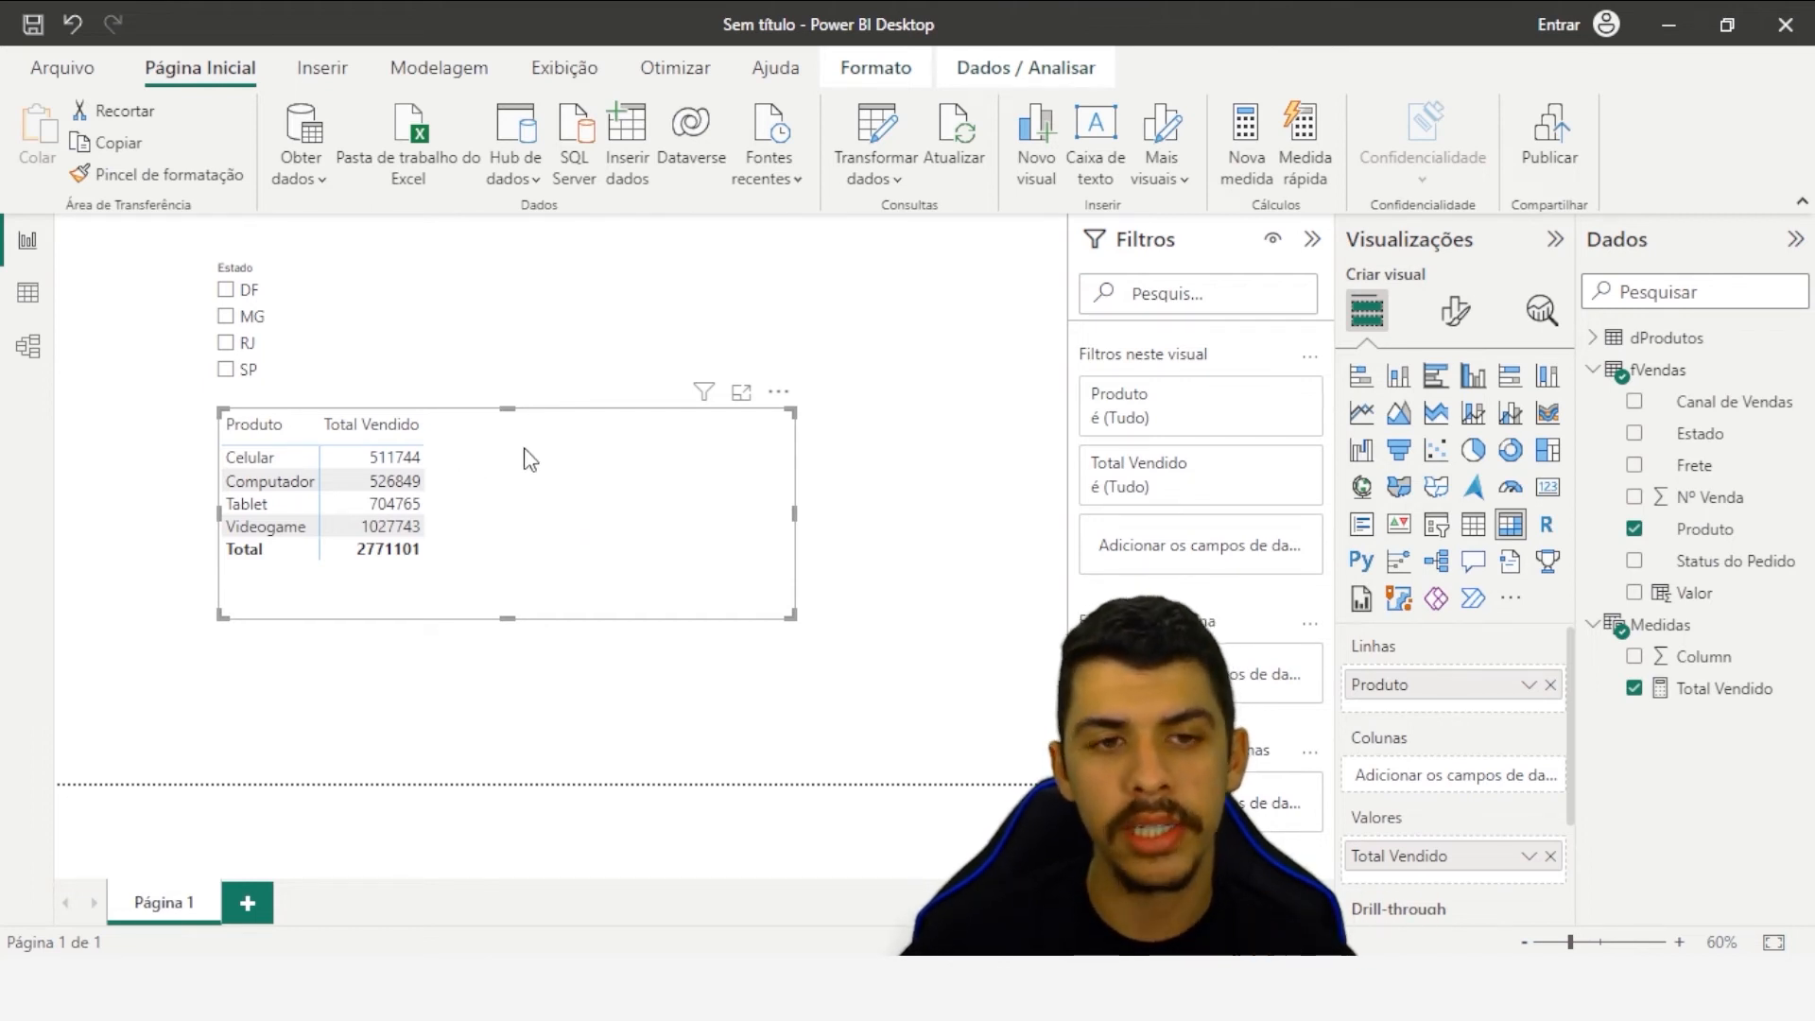
pyautogui.click(1669, 626)
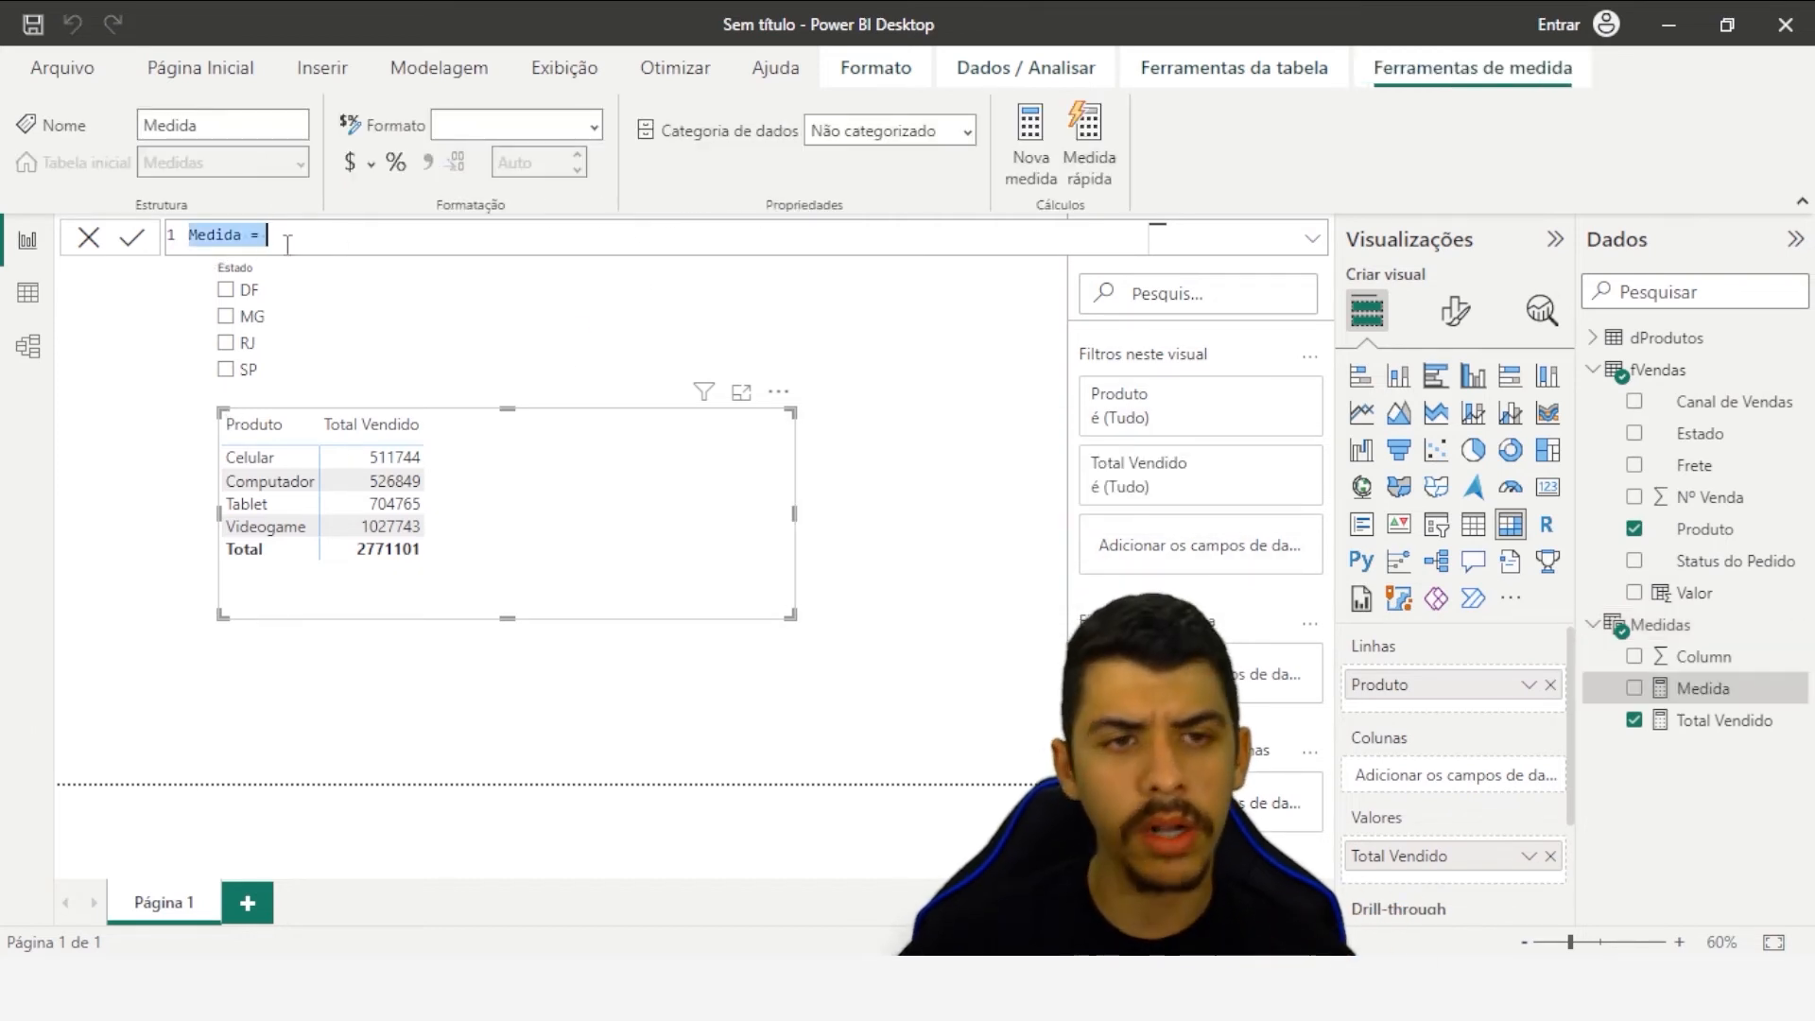
pyautogui.scroll(4, 288, 244)
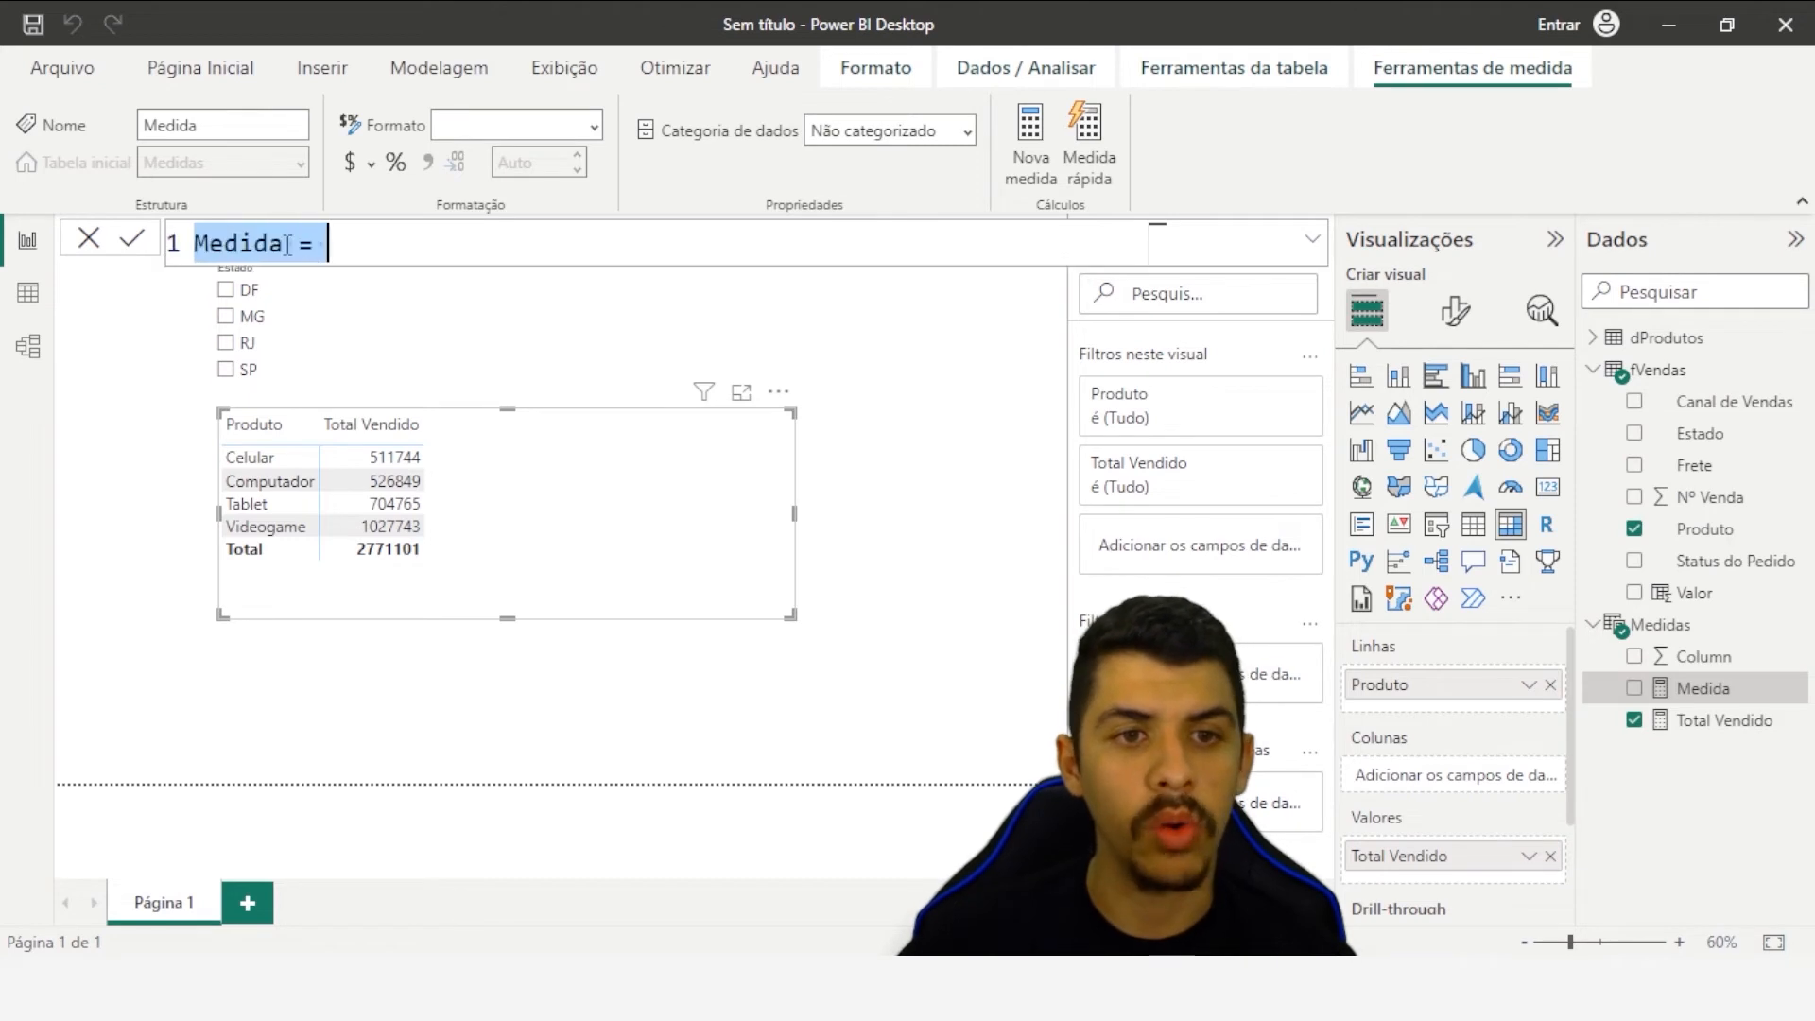
pyautogui.scroll(2, 303, 254)
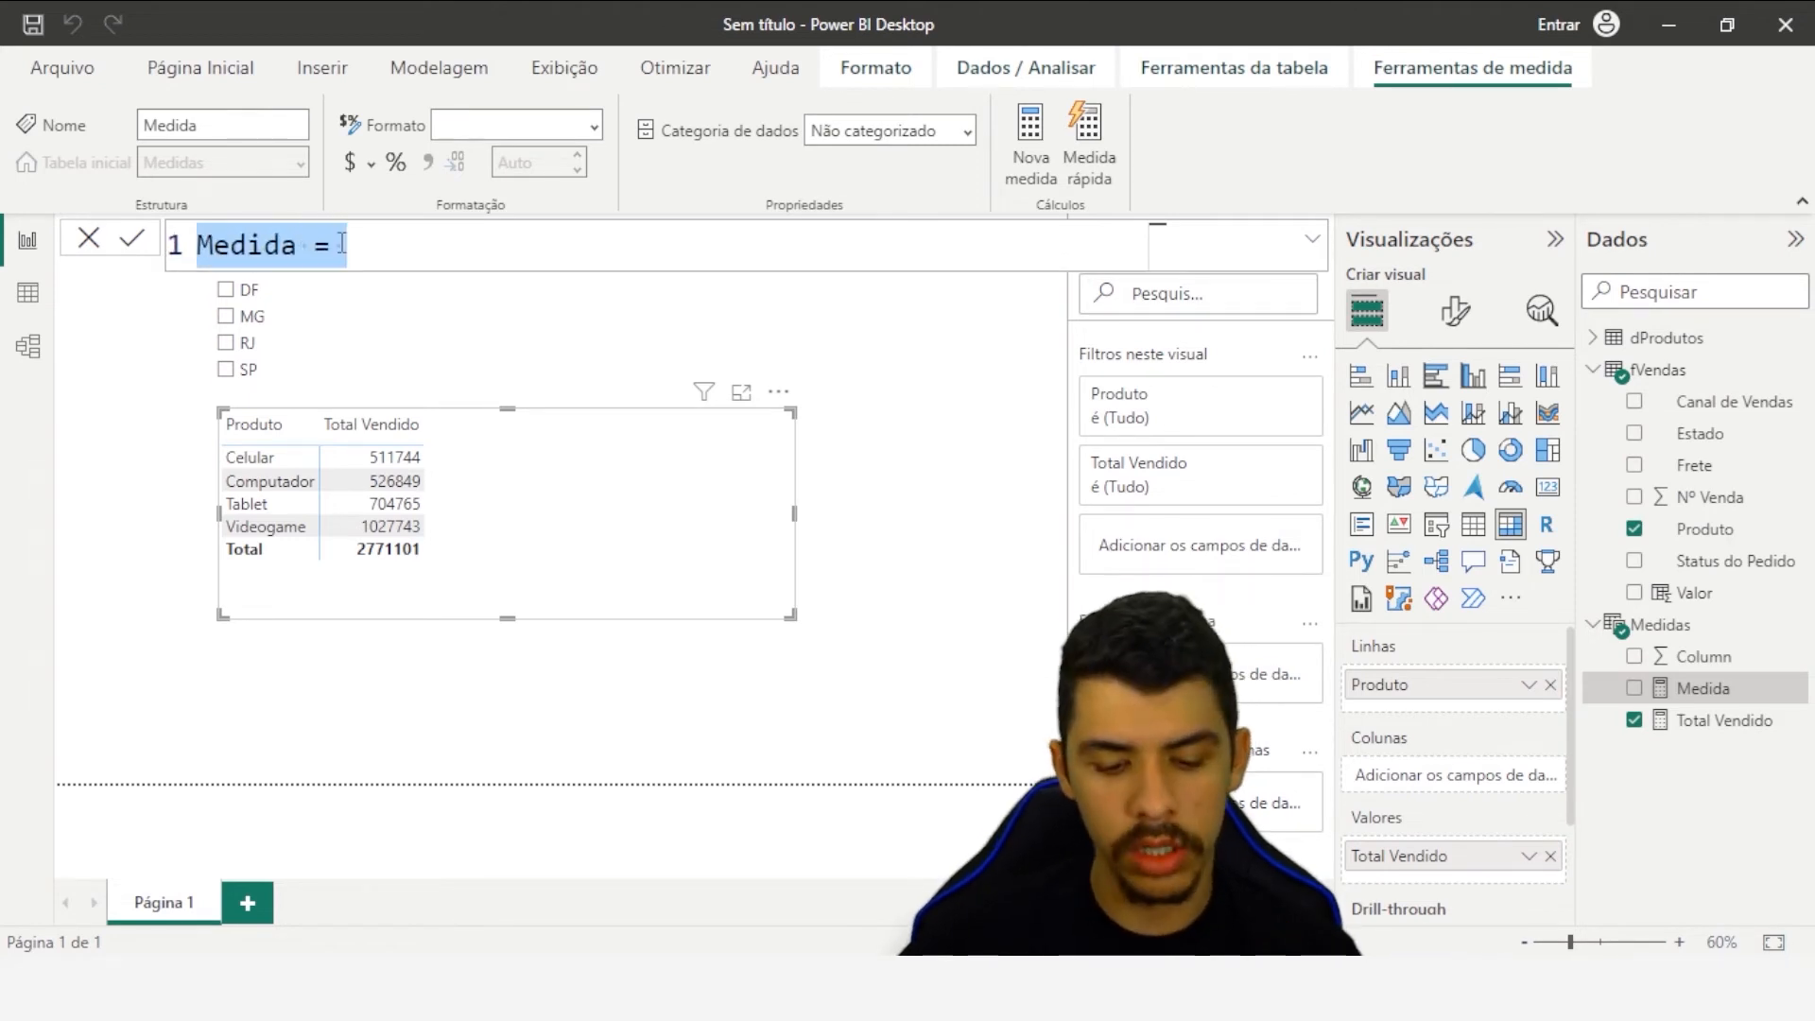
pyautogui.write('Totla')
pyautogui.press('BackSpace')
pyautogui.press('BackSpace')
pyautogui.write('al')
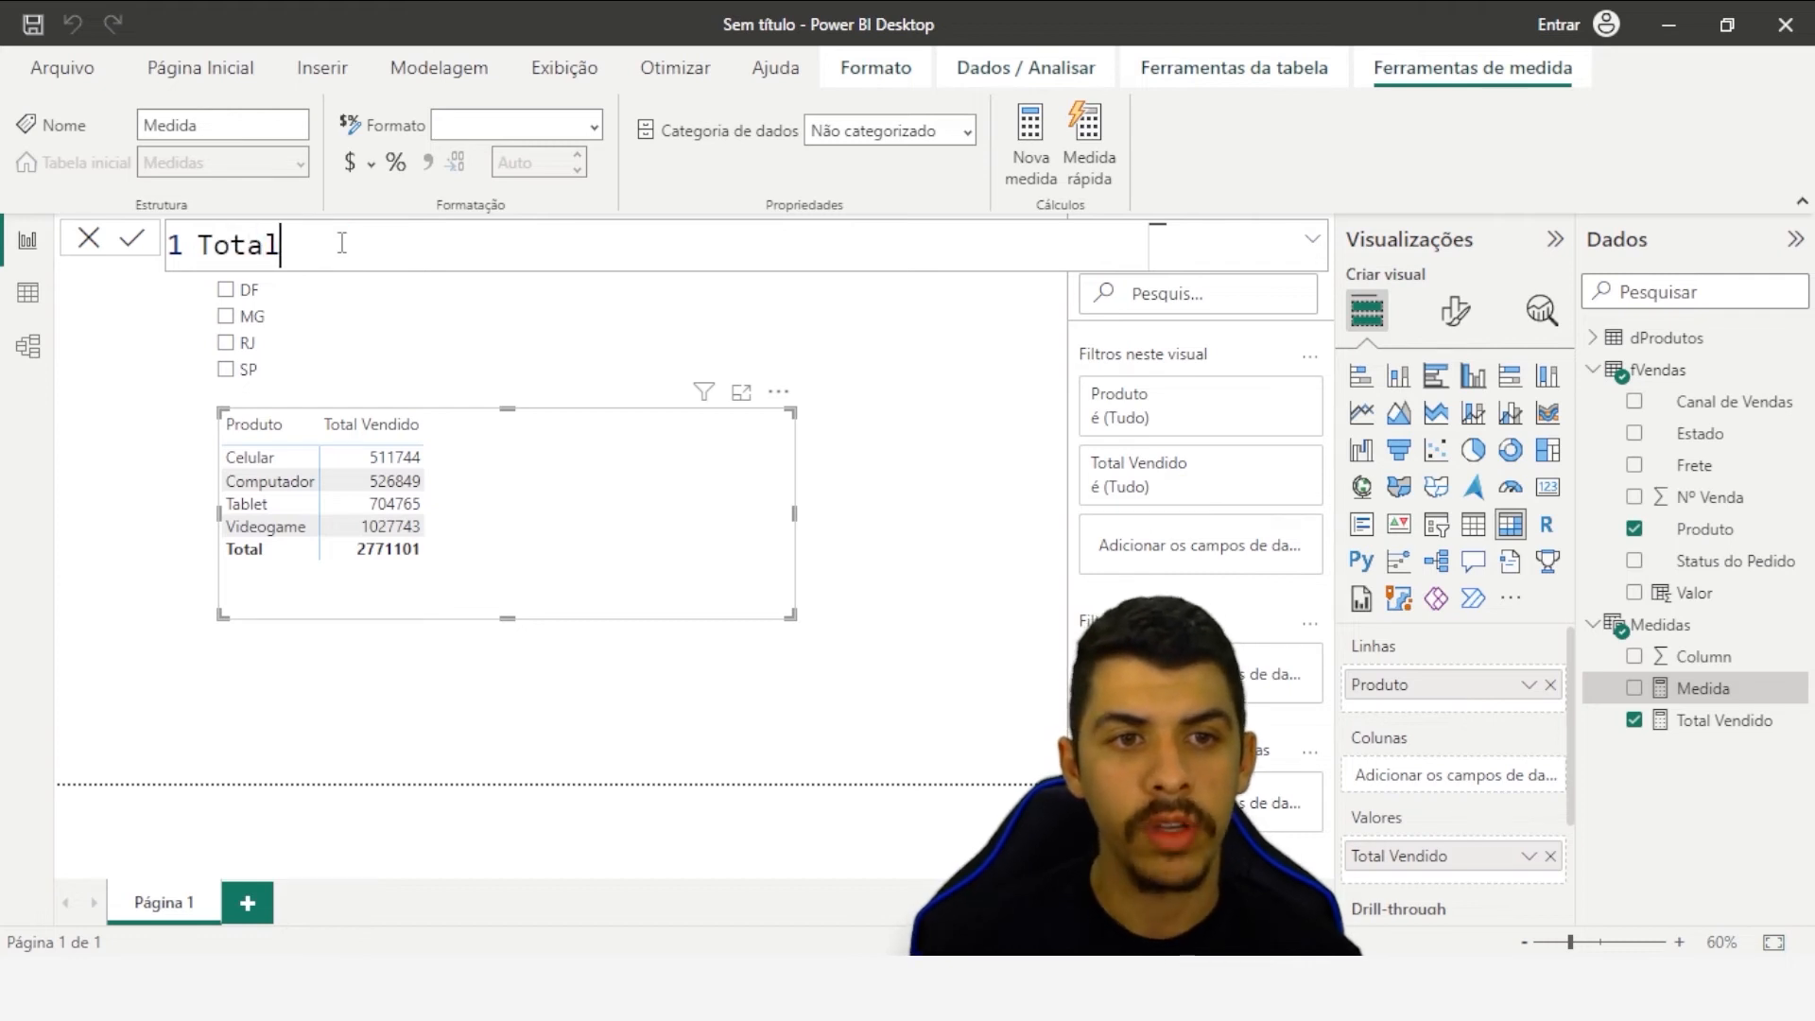
pyautogui.write(' Vendido Absol')
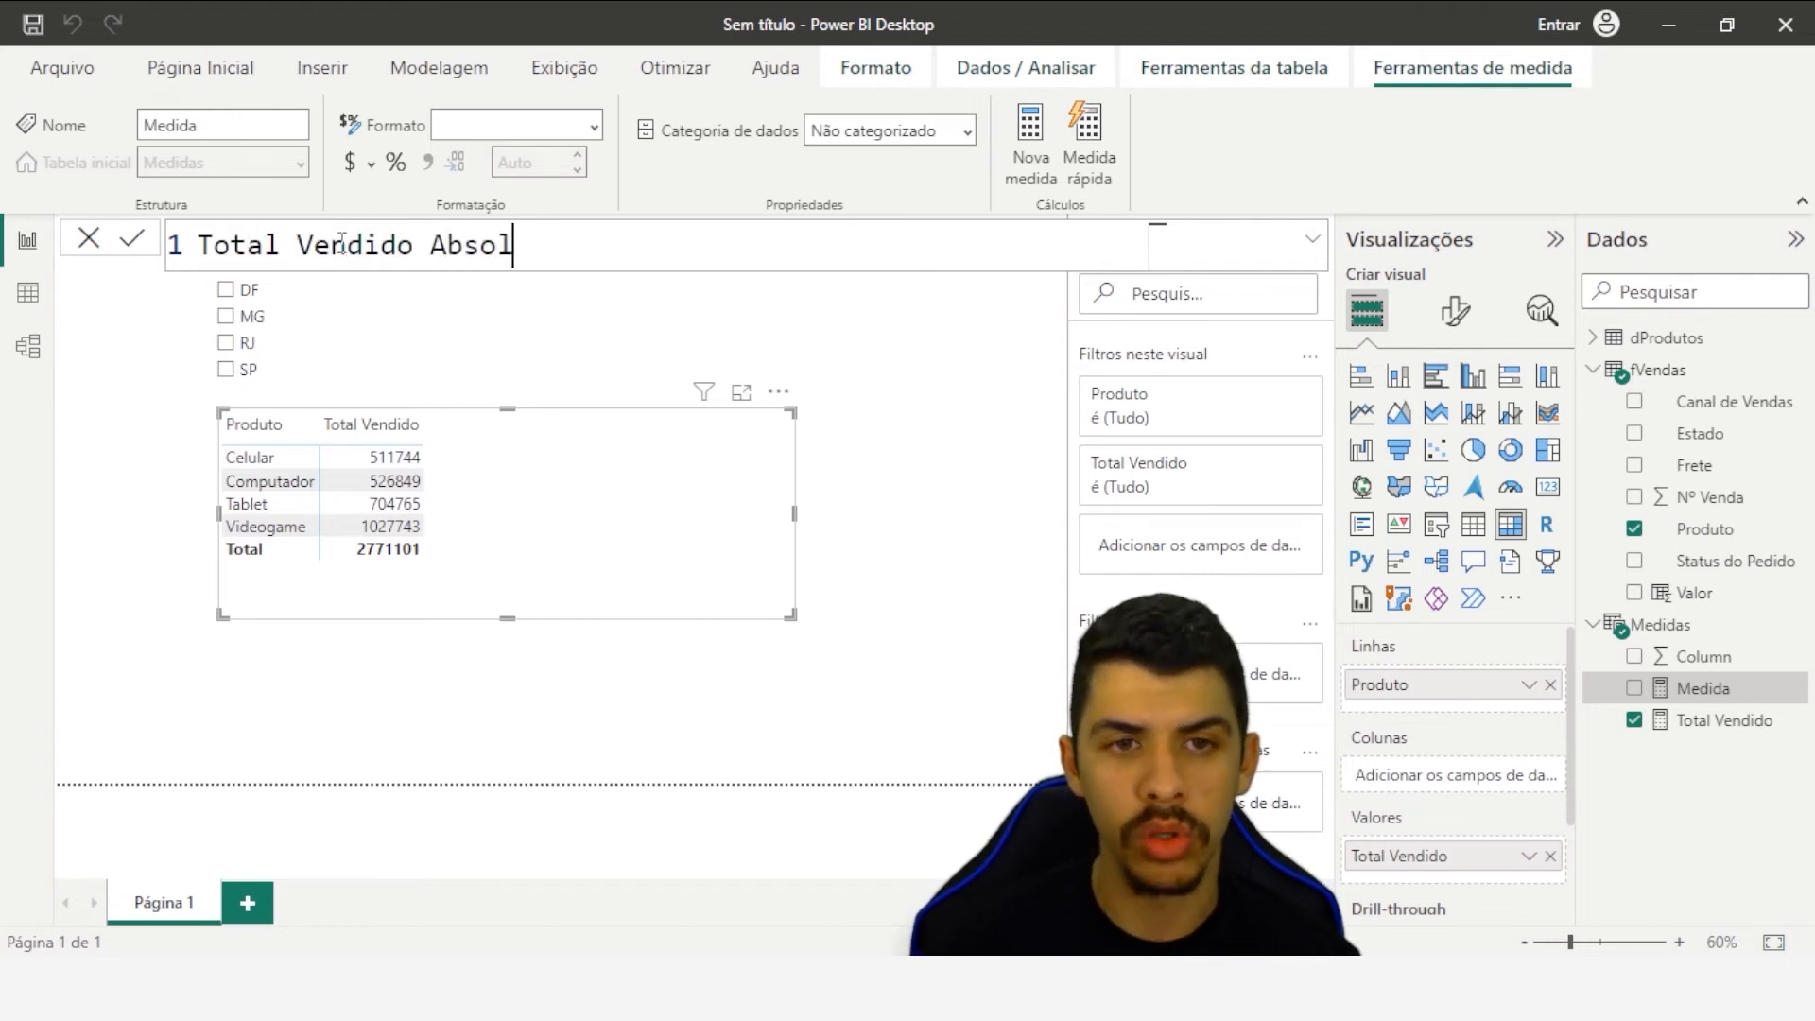
pyautogui.write('uto')
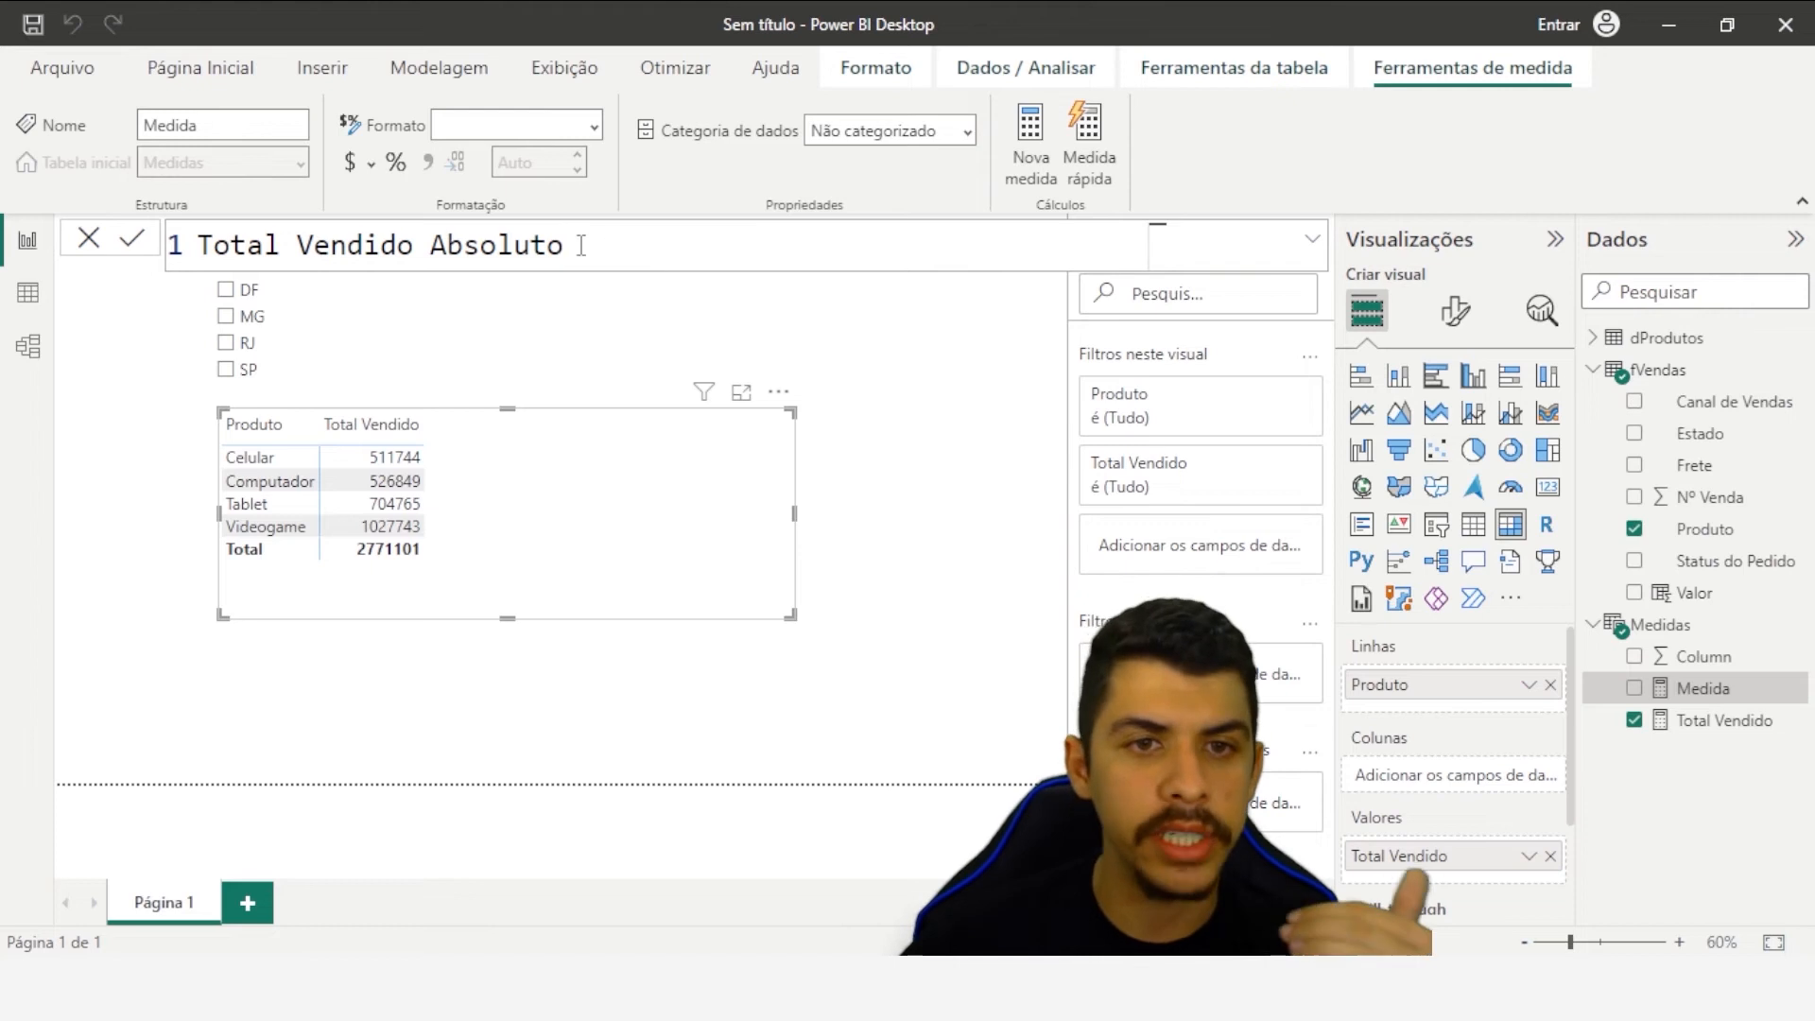
pyautogui.moveTo(580, 244); pyautogui.dragTo(427, 246)
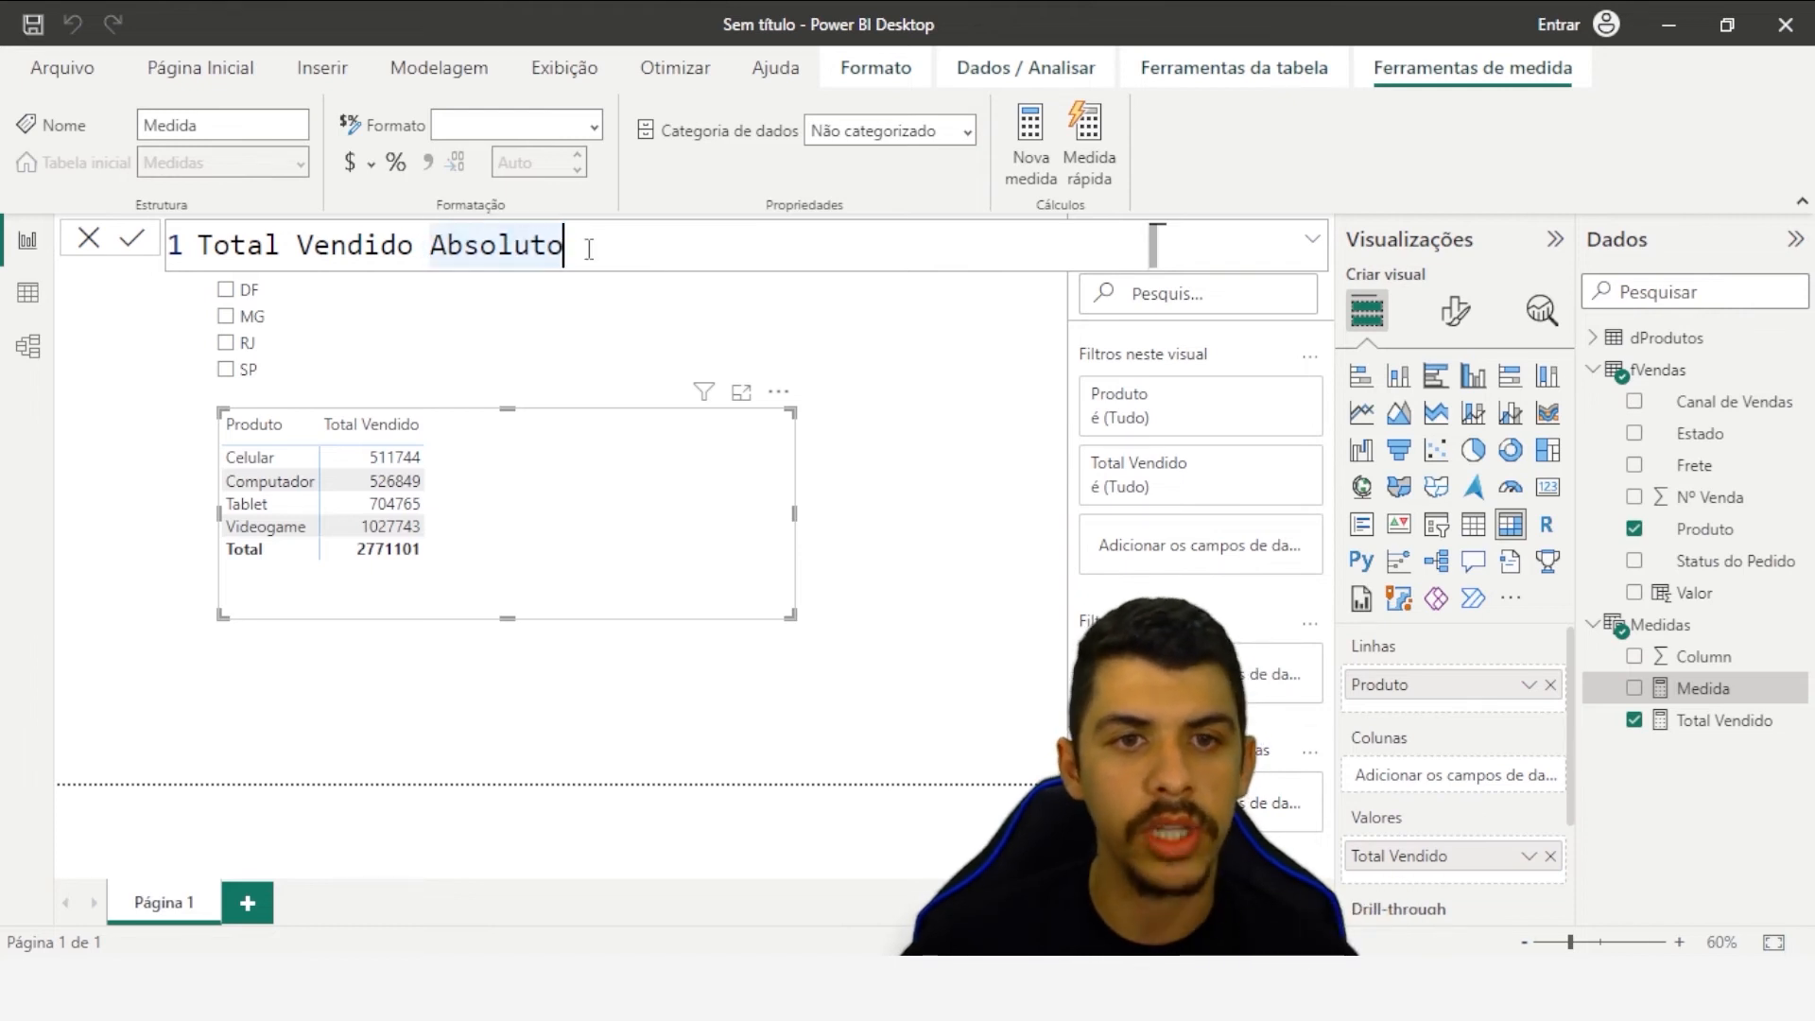
pyautogui.moveTo(586, 245); pyautogui.dragTo(438, 248)
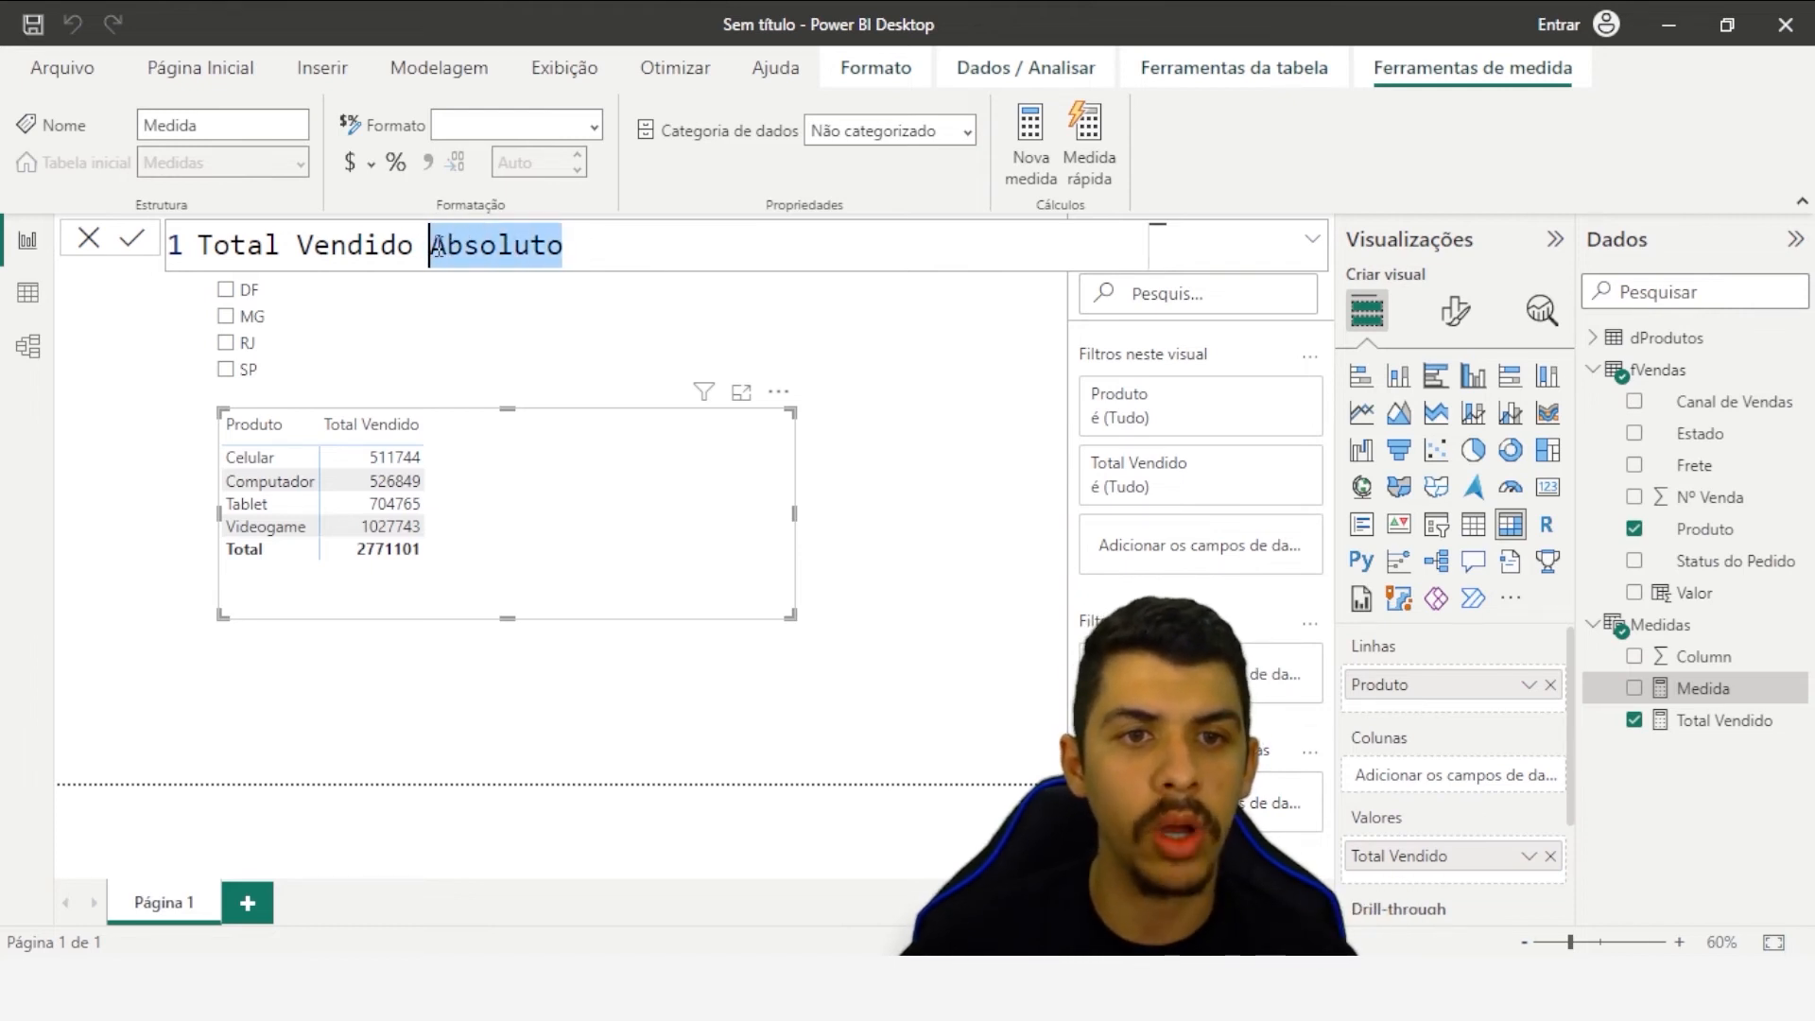
pyautogui.click(594, 252)
# - Start the measure's formula with CALCULATE and give [Total Vendido] as its expression, ending with a semicolon
pyautogui.write('= ')
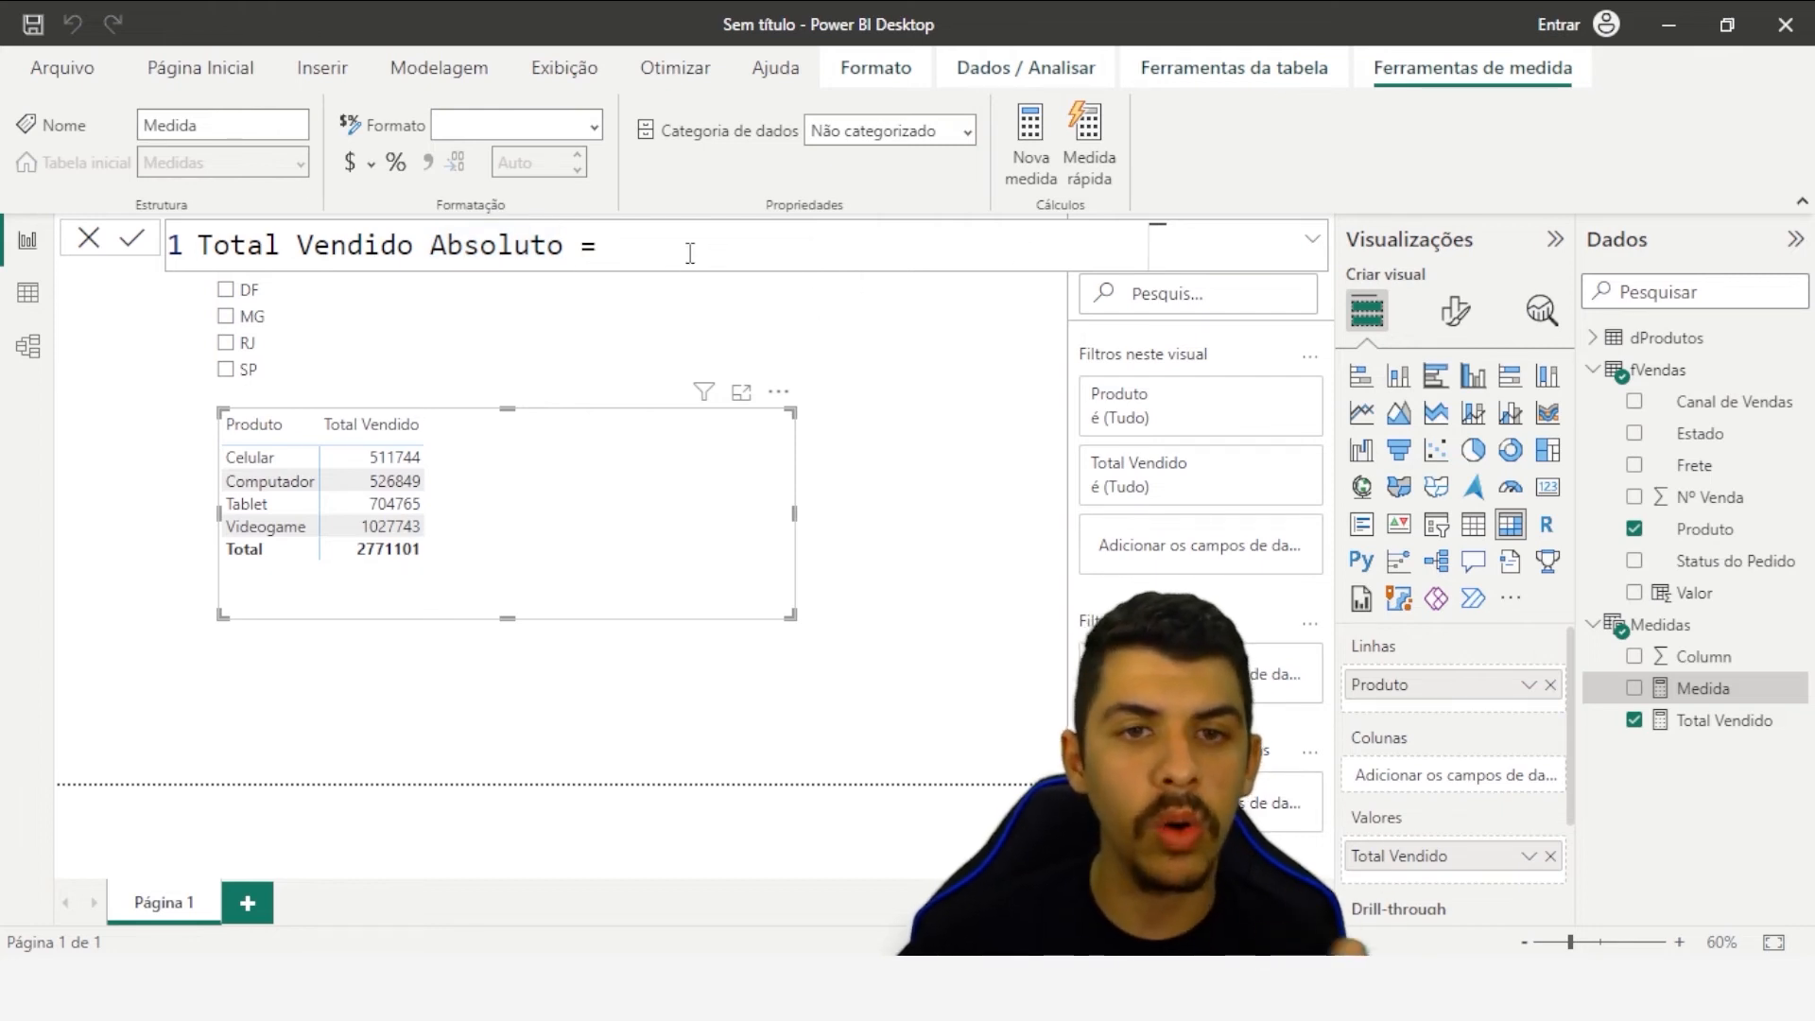
pyautogui.write('calc')
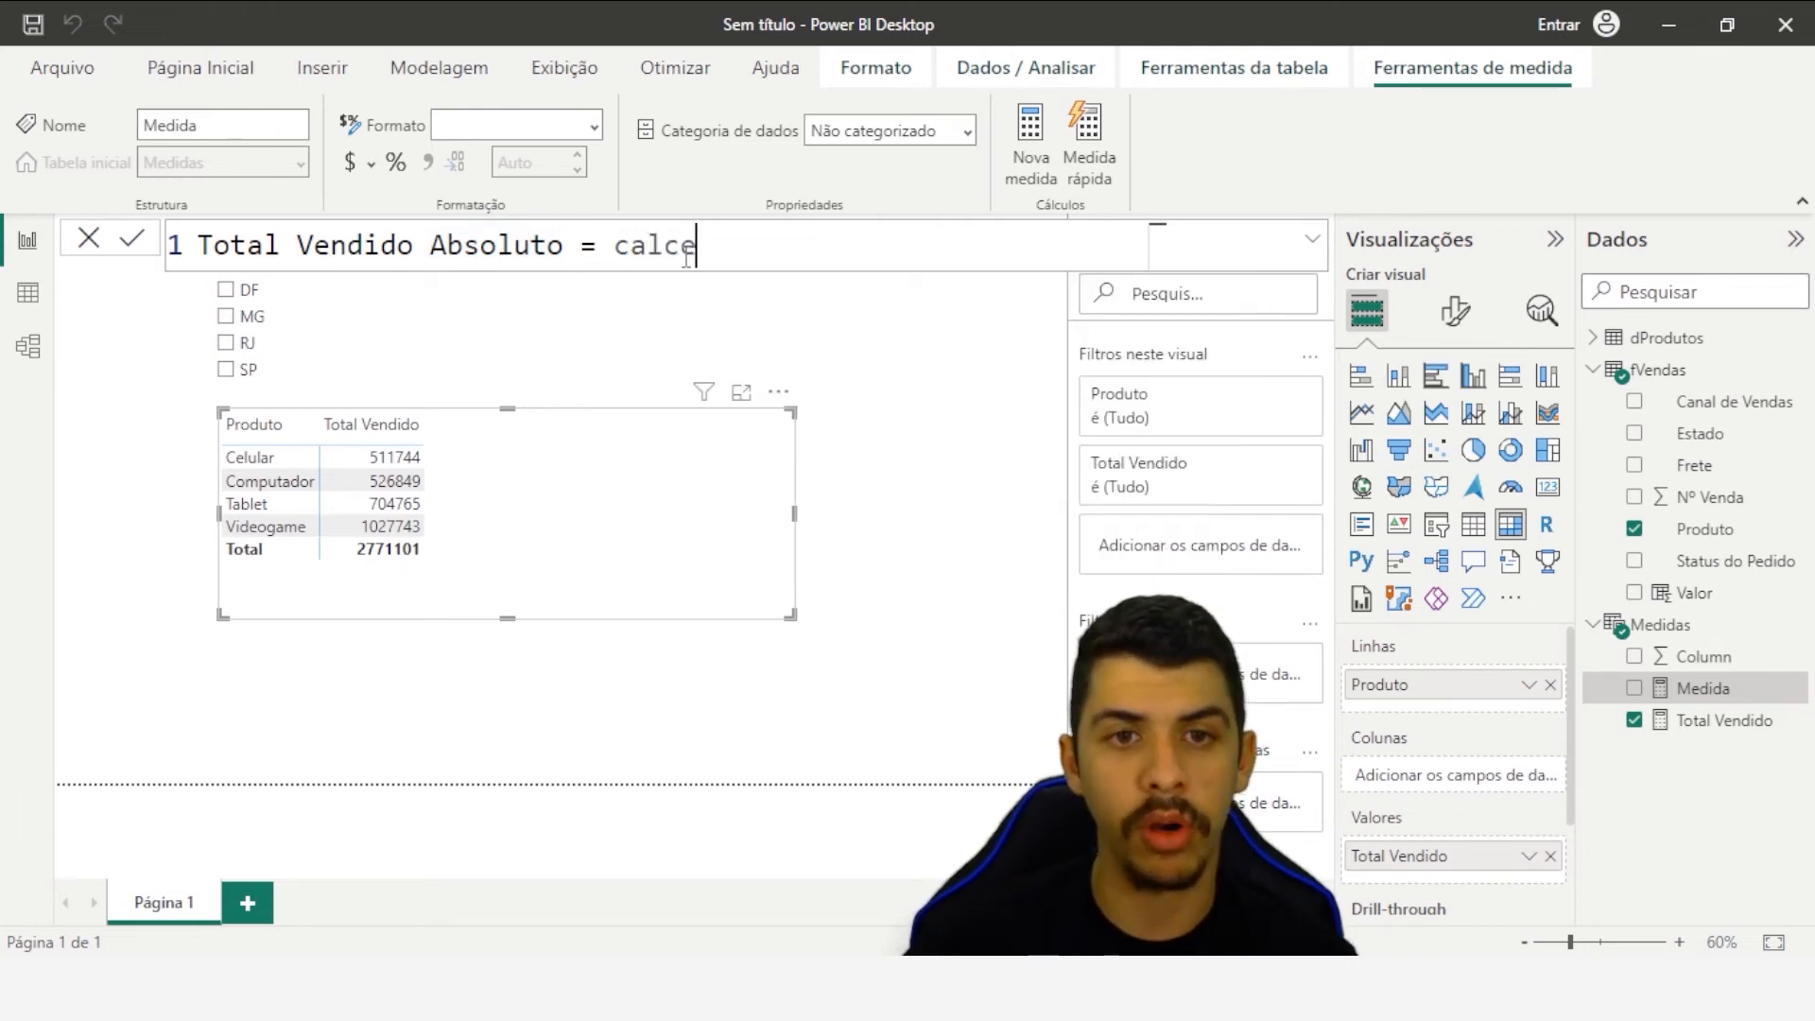
pyautogui.press('BackSpace')
pyautogui.press('Tab')
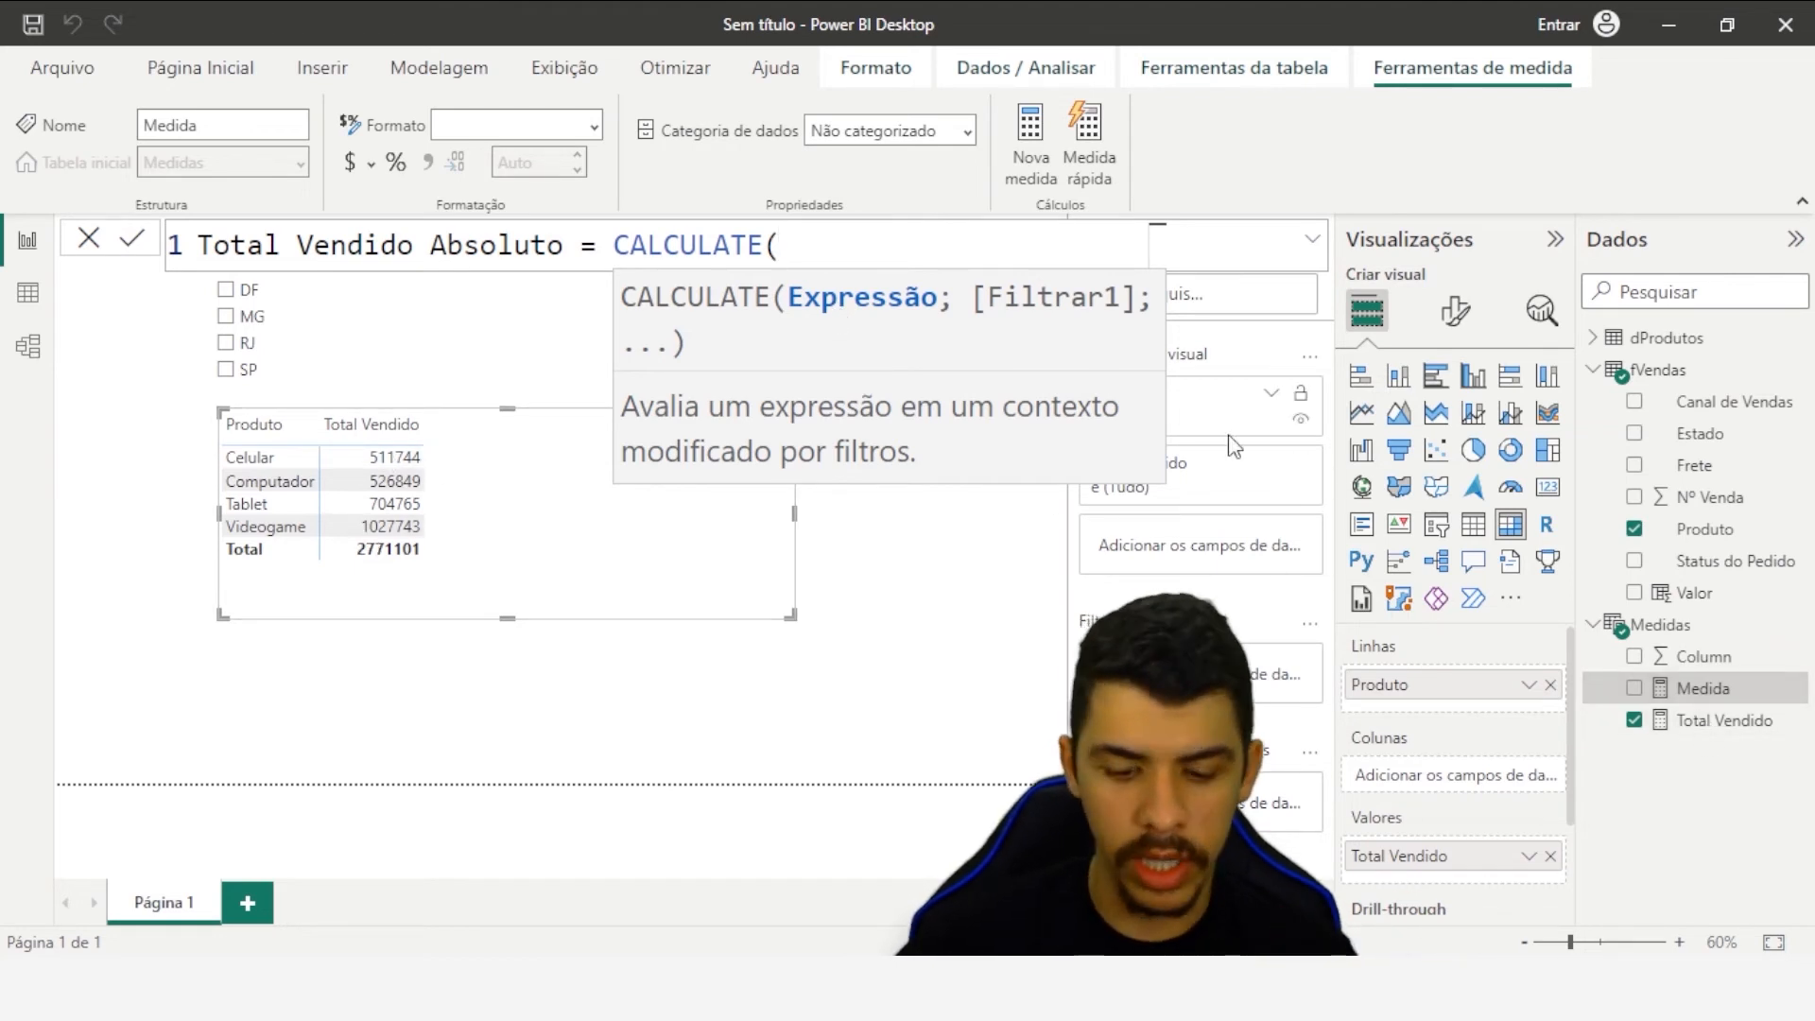
pyautogui.write('[total')
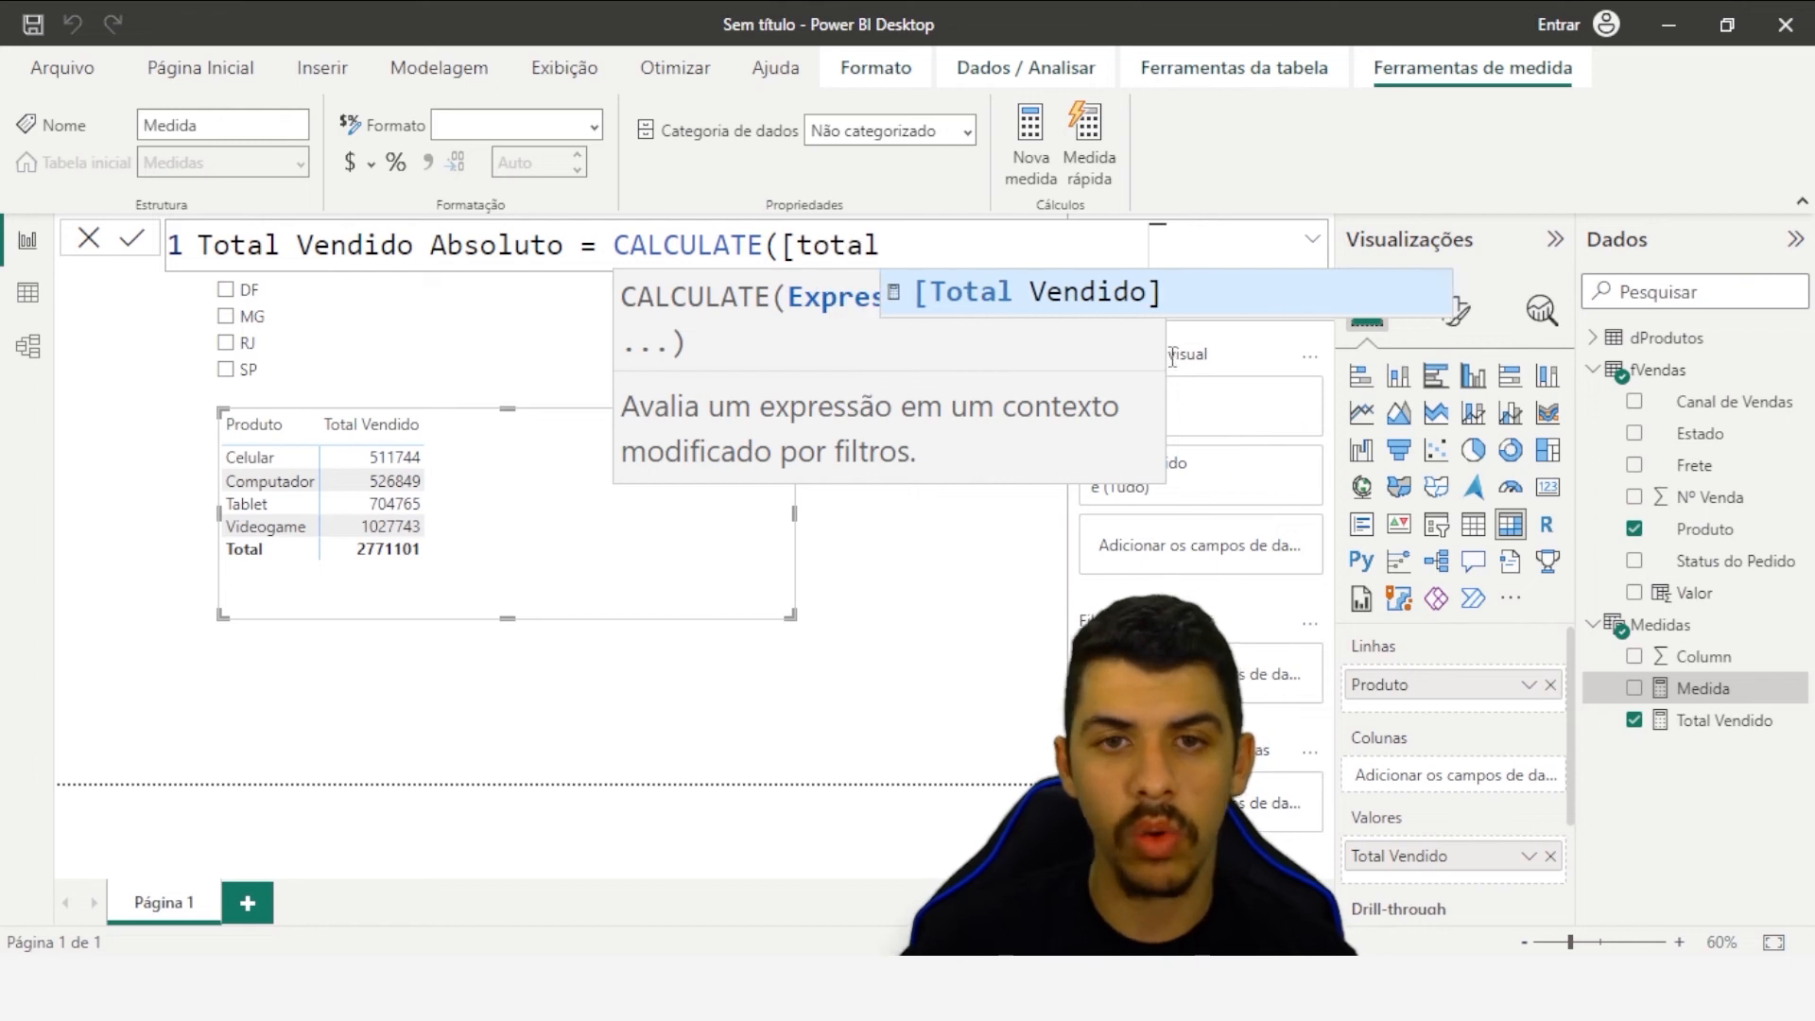
pyautogui.press('Tab')
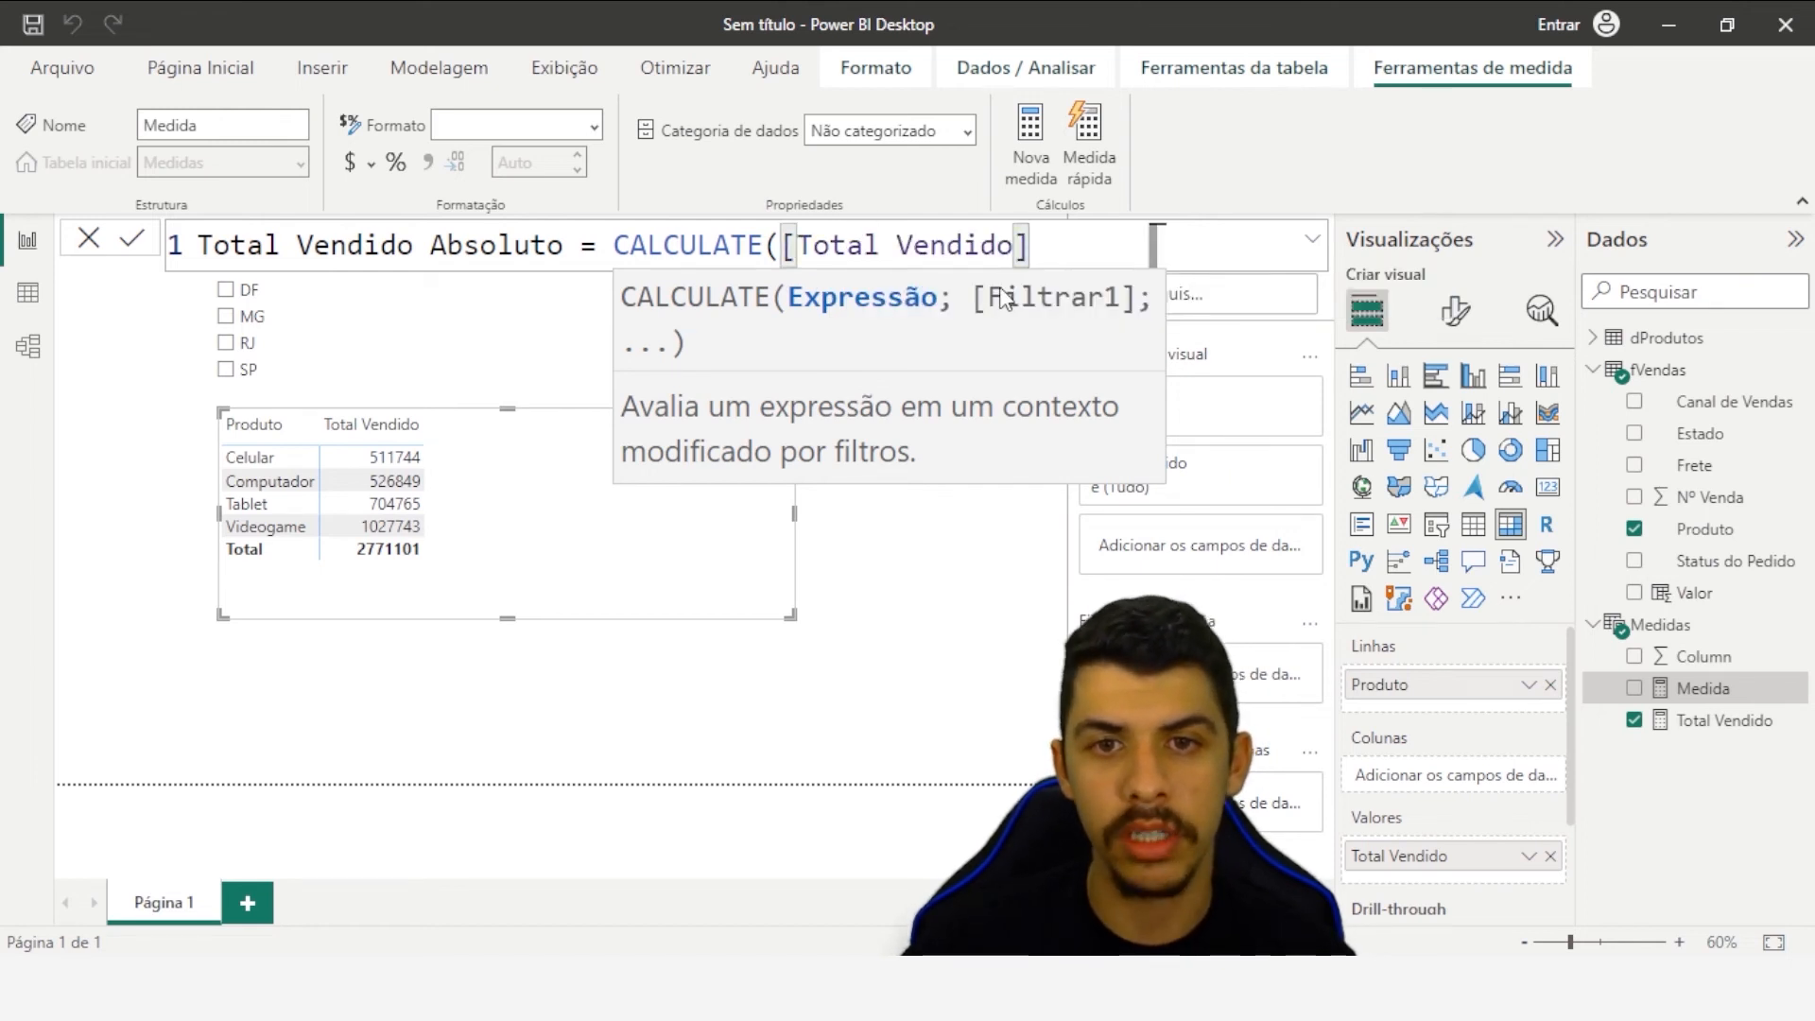
pyautogui.write(';')
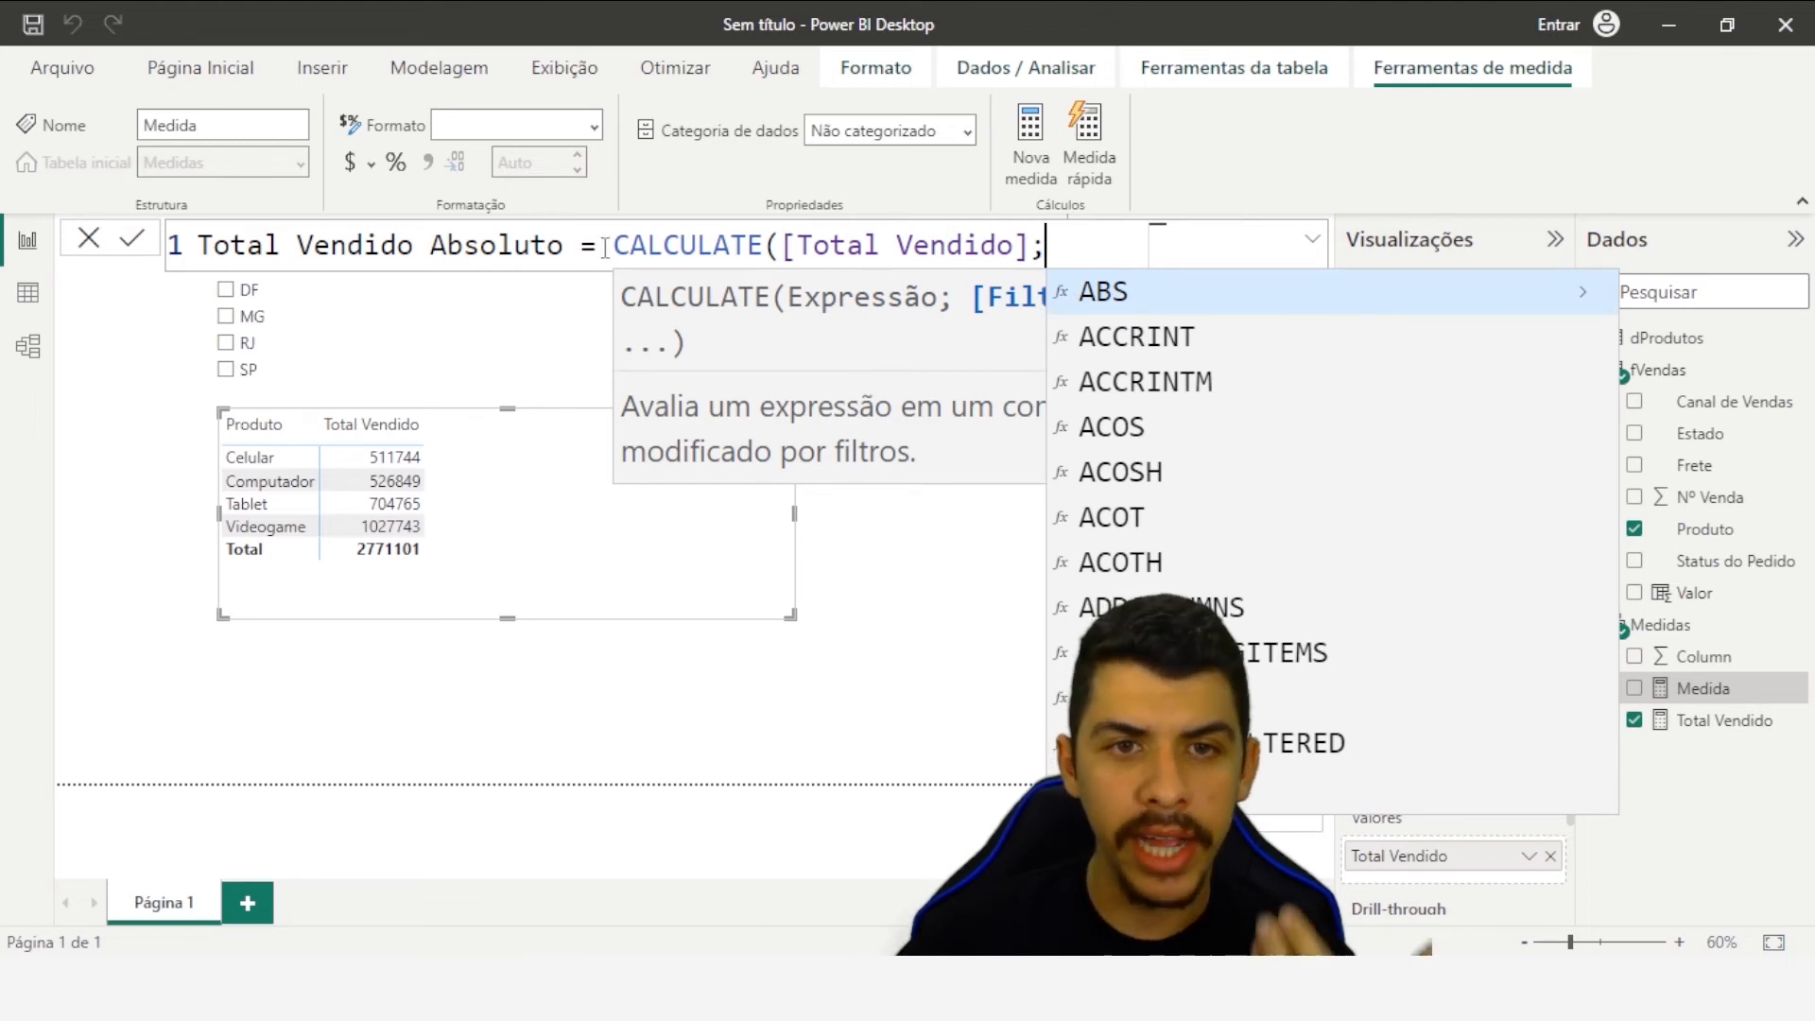
# - Move the [Total Vendido]; argument of CALCULATE onto its own second line in the measure's formula
pyautogui.click(786, 248)
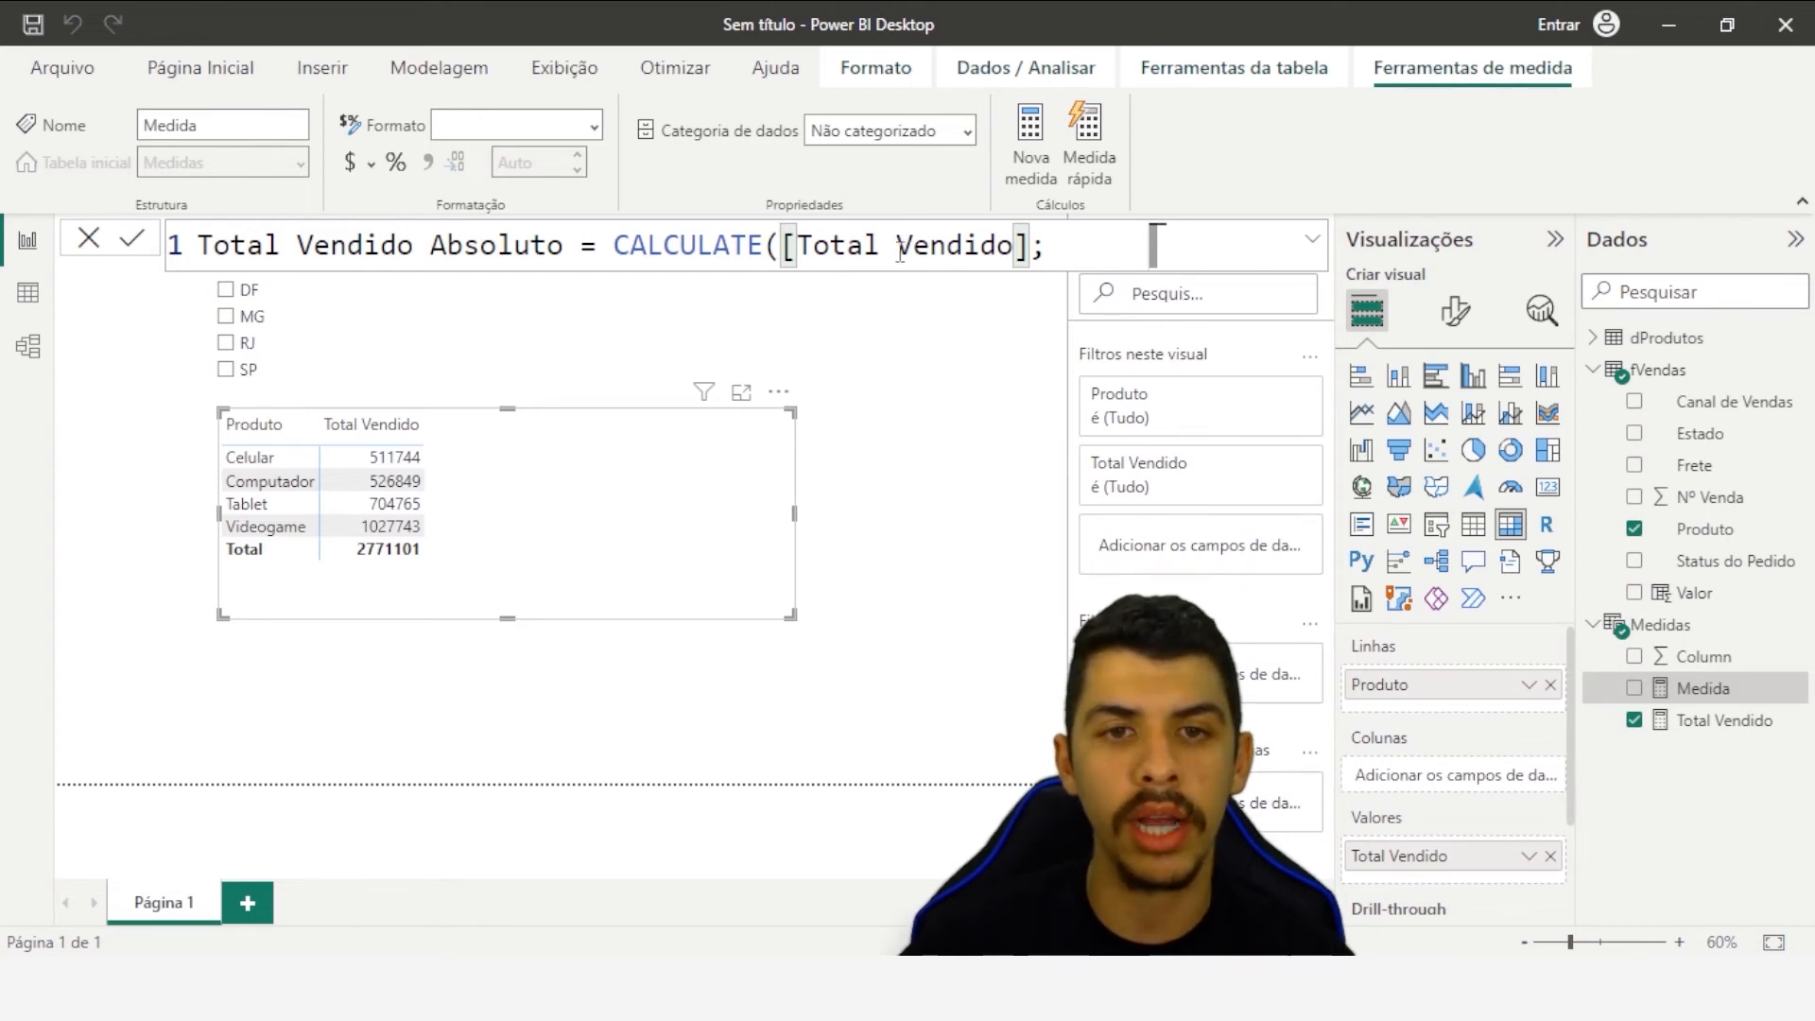
pyautogui.hotkey('shift', 'Return')
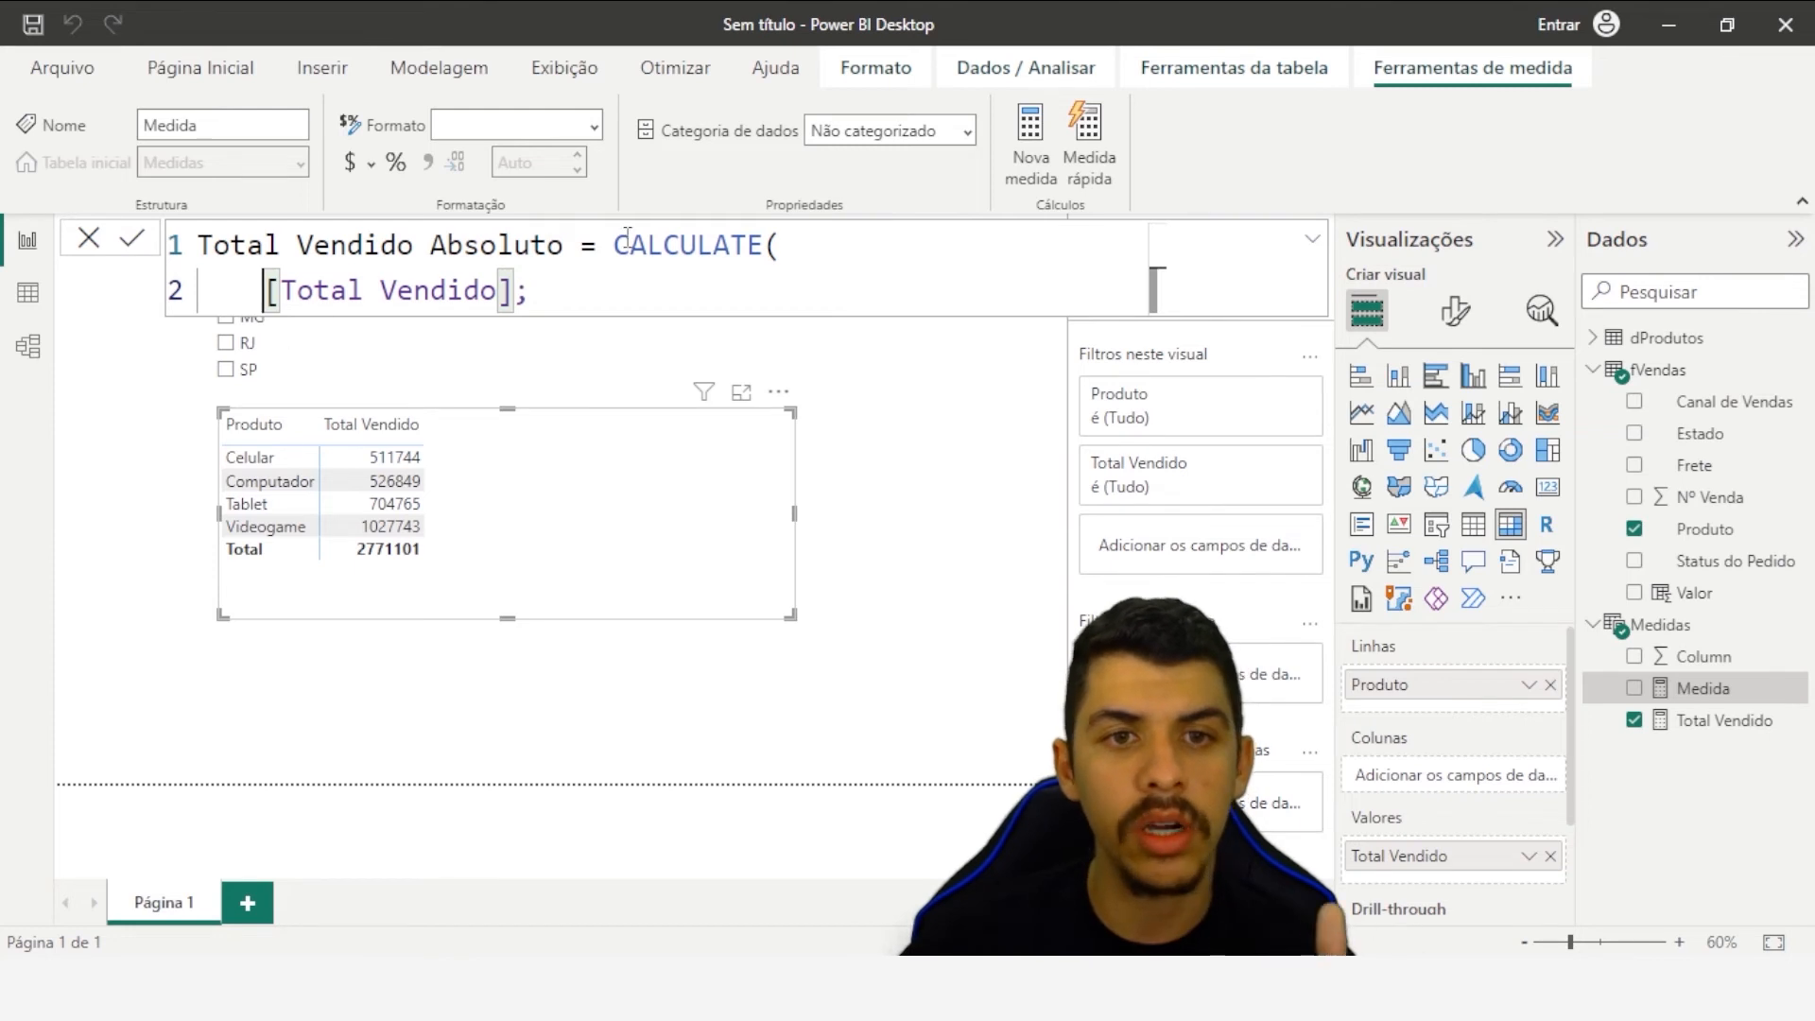
pyautogui.click(533, 290)
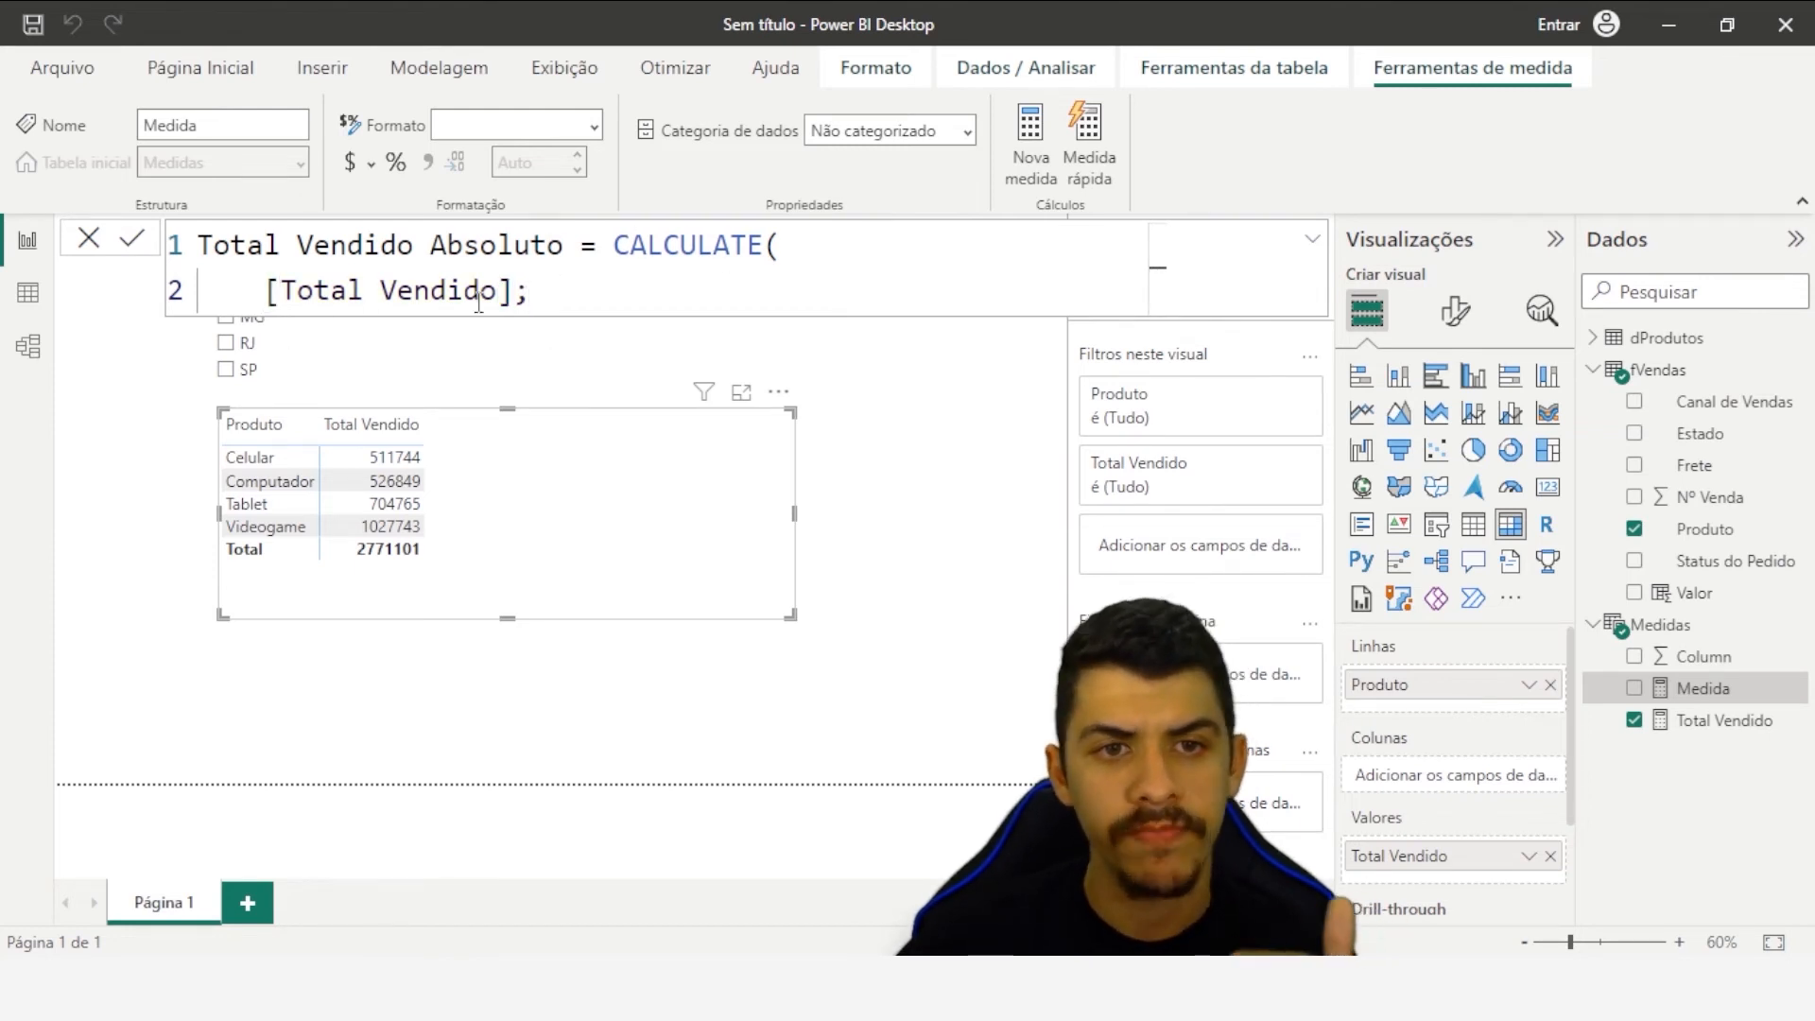
pyautogui.press('Home')
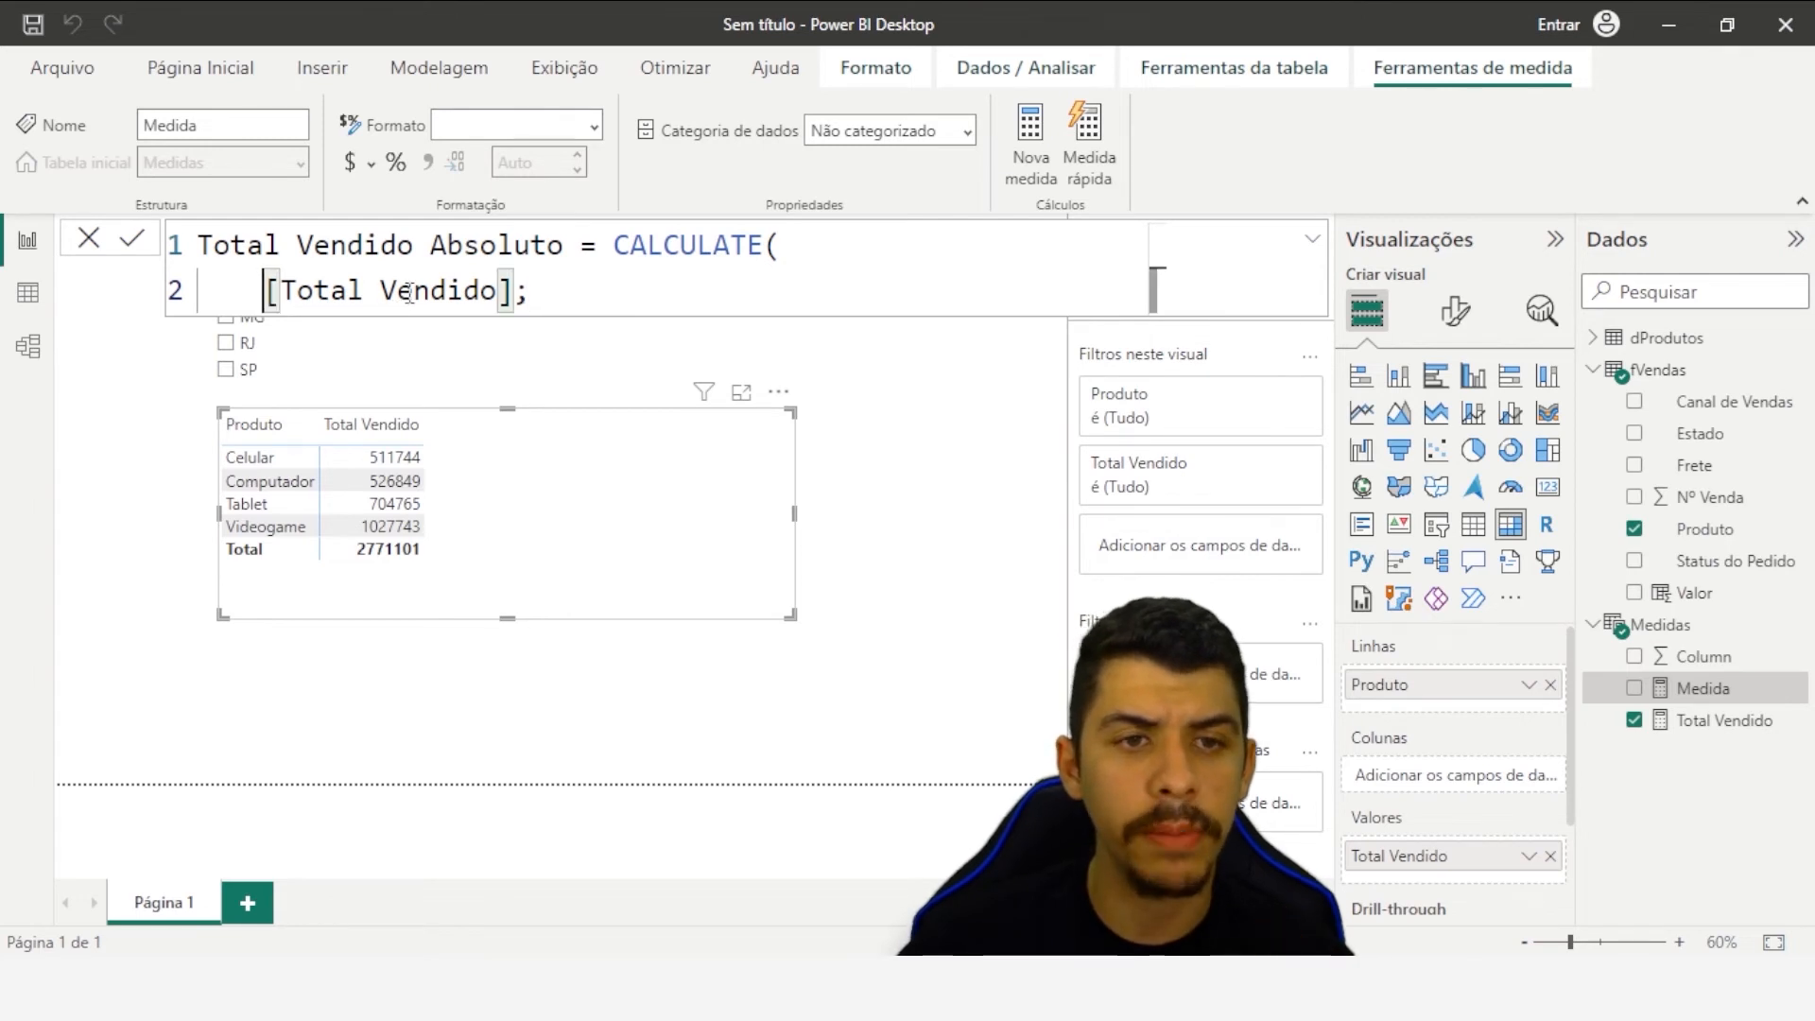
pyautogui.press('BackSpace')
pyautogui.press('BackSpace')
pyautogui.hotkey('shift', 'Return')
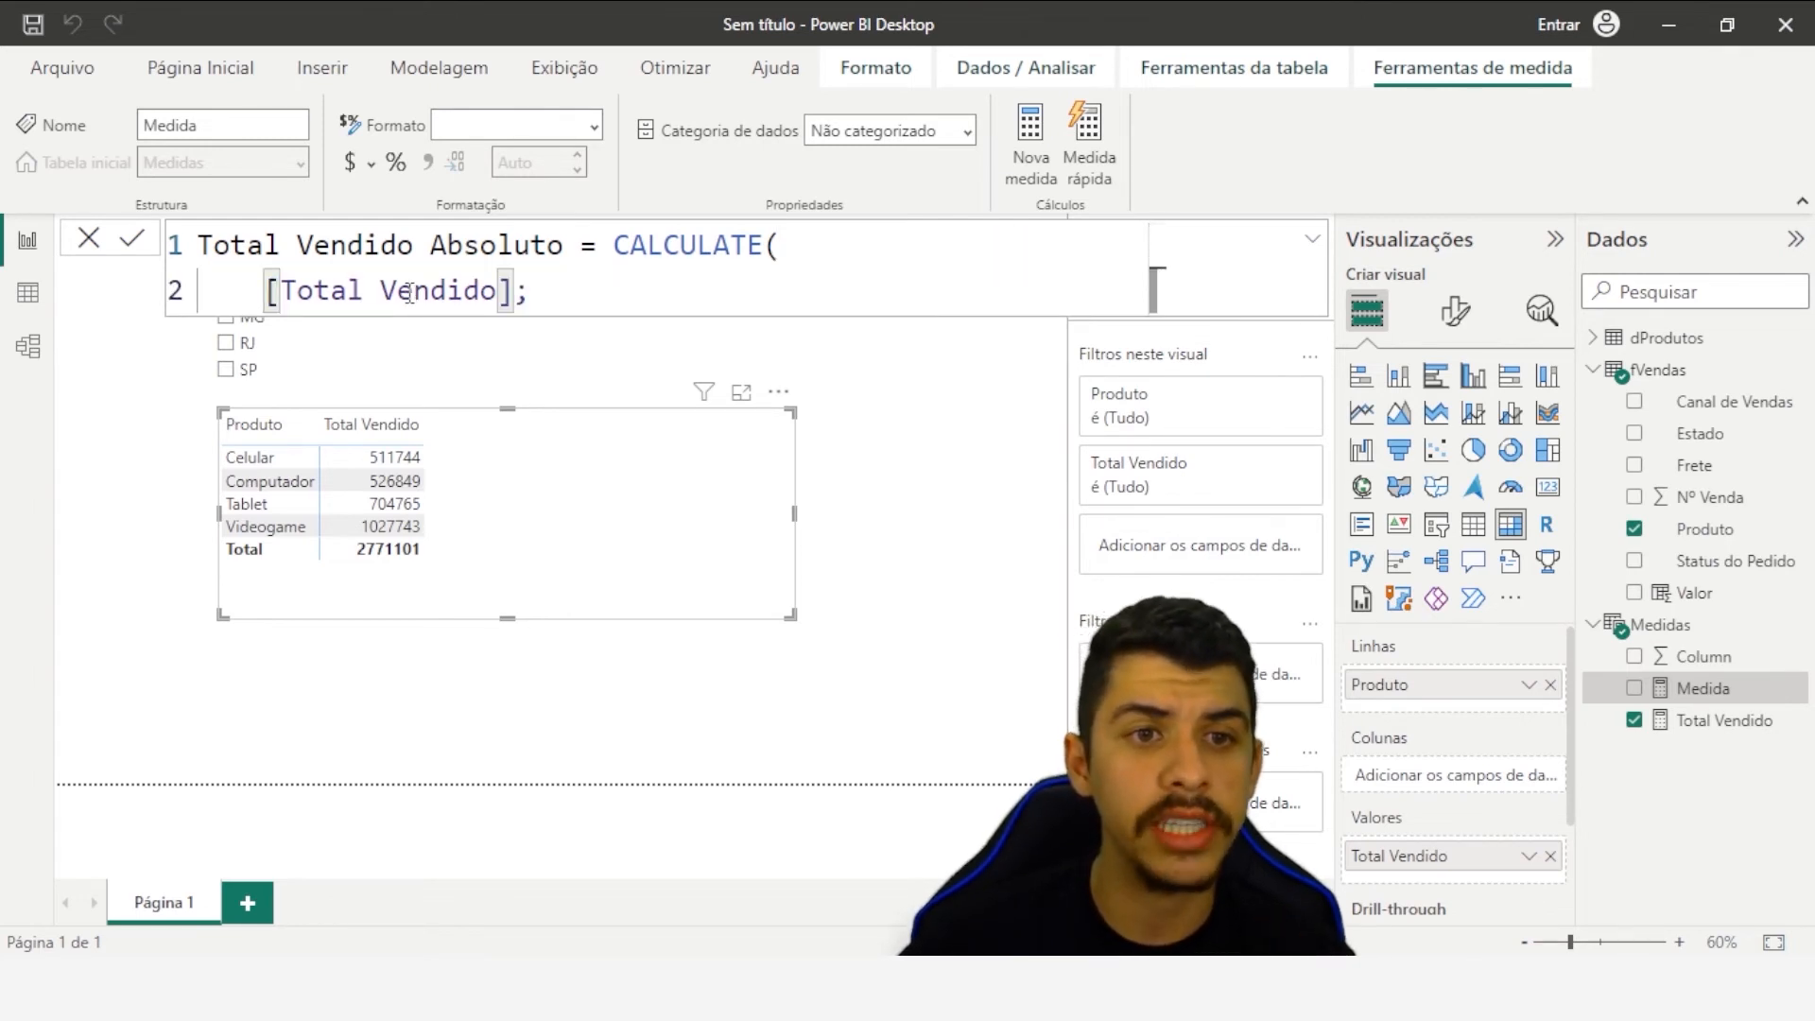
pyautogui.press('End')
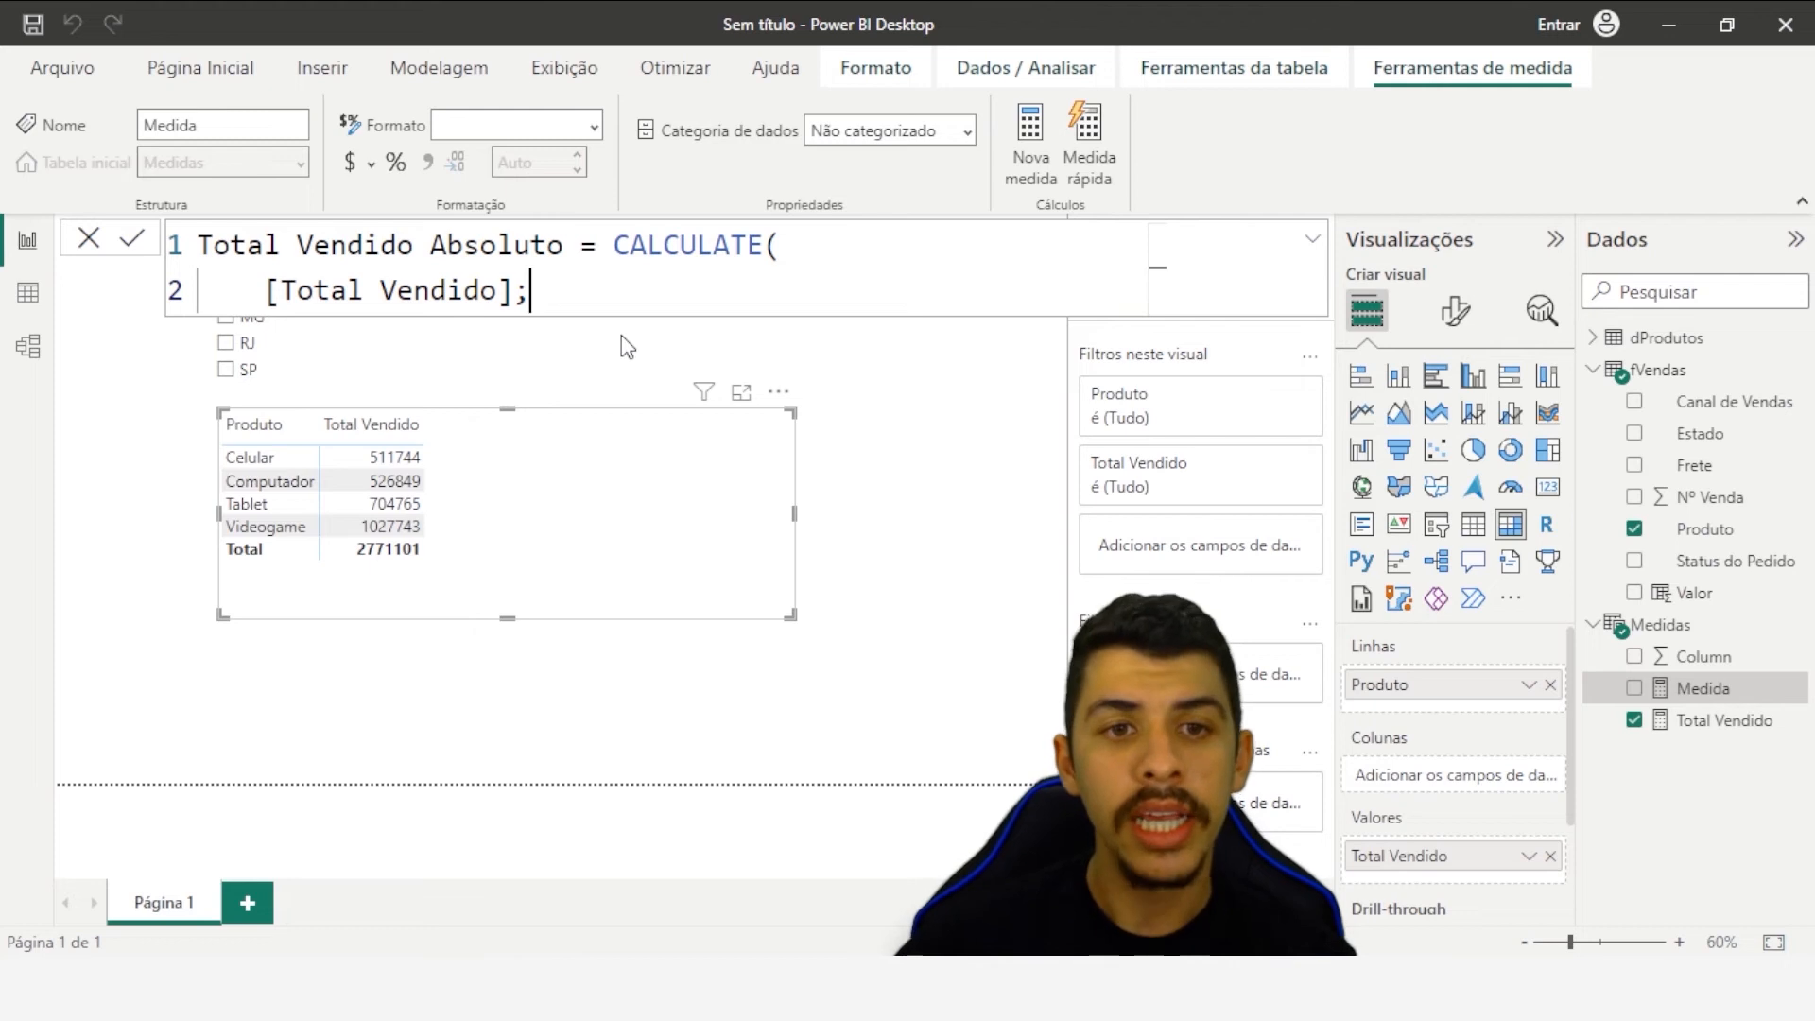
pyautogui.press('BackSpace')
pyautogui.write(';')
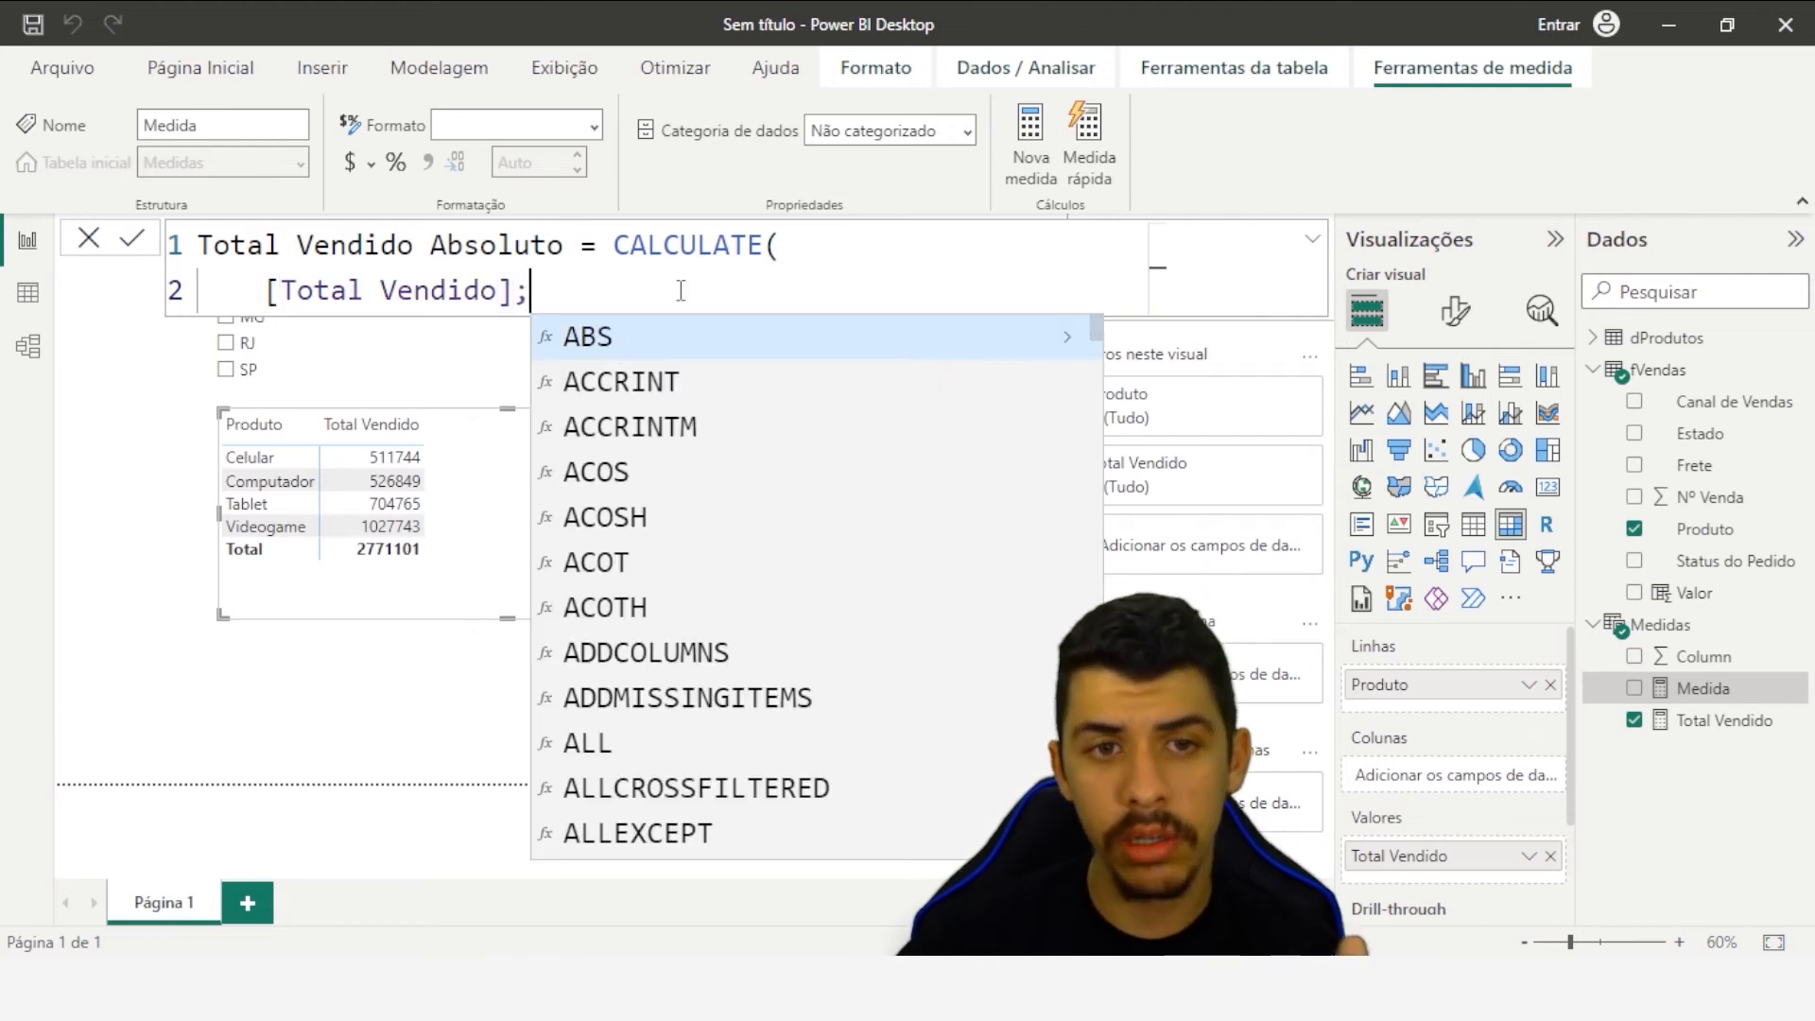
pyautogui.press('BackSpace')
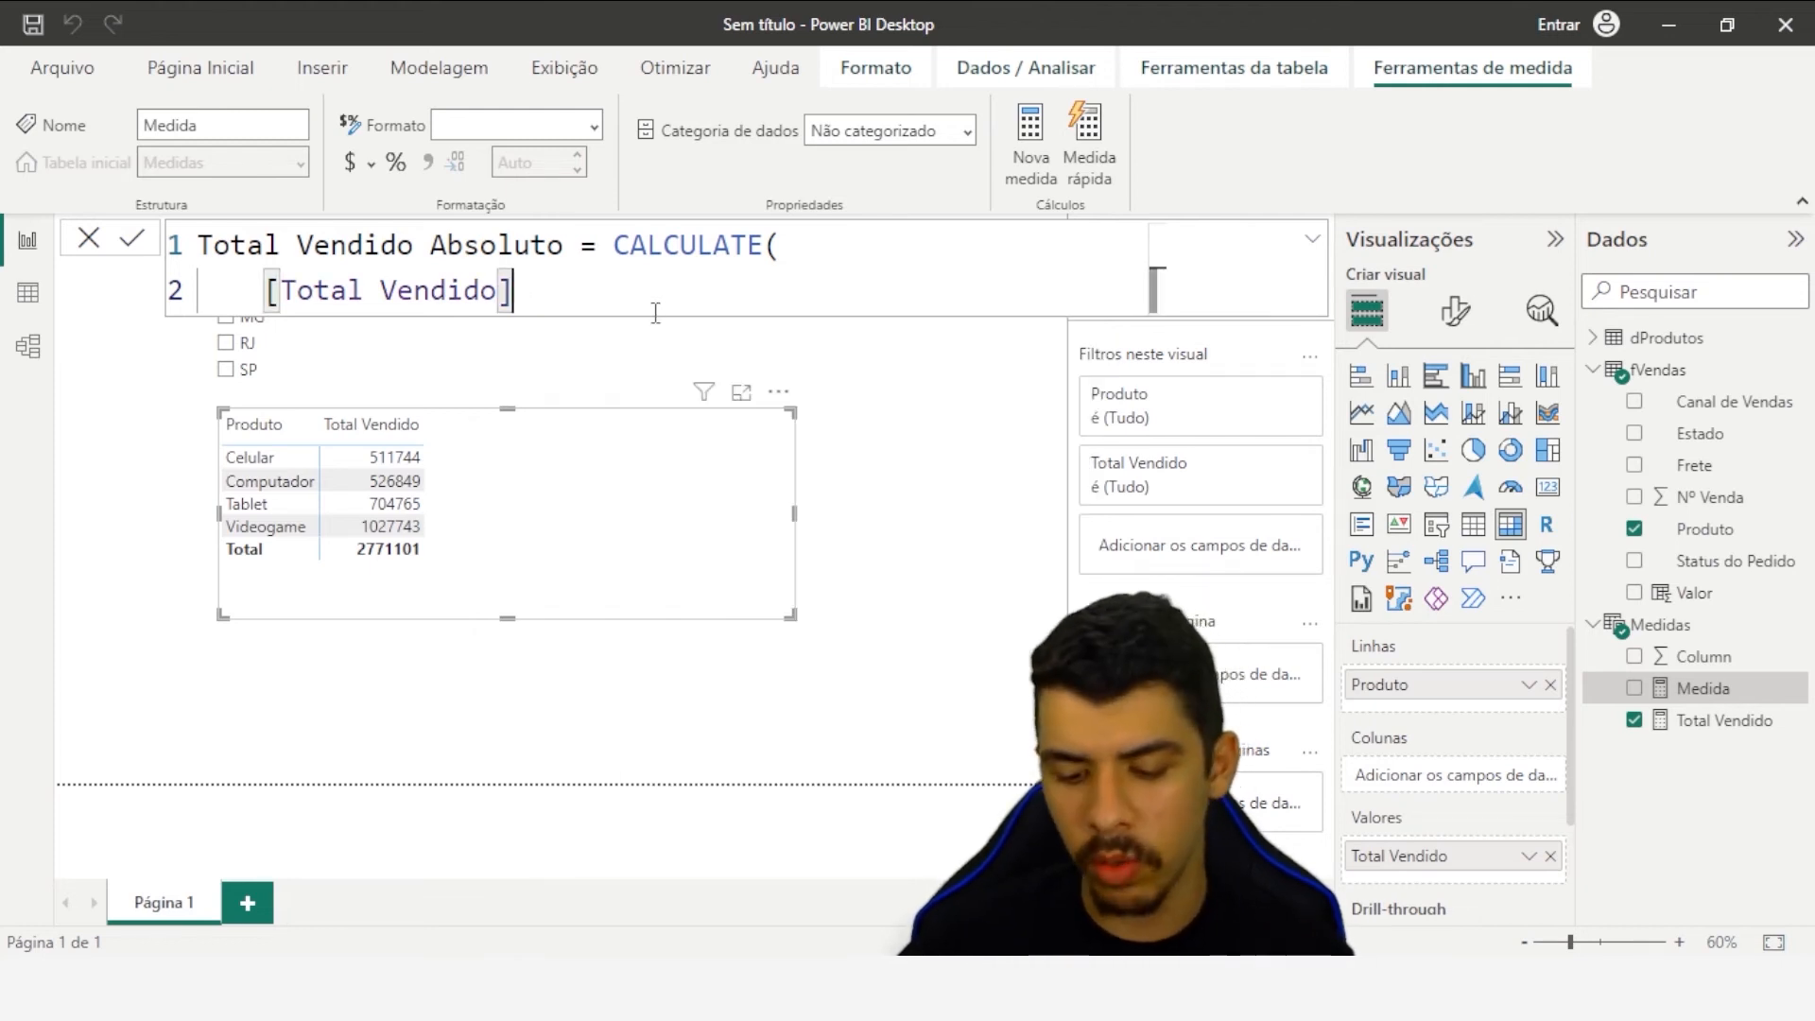
pyautogui.write(';')
pyautogui.press('Escape')
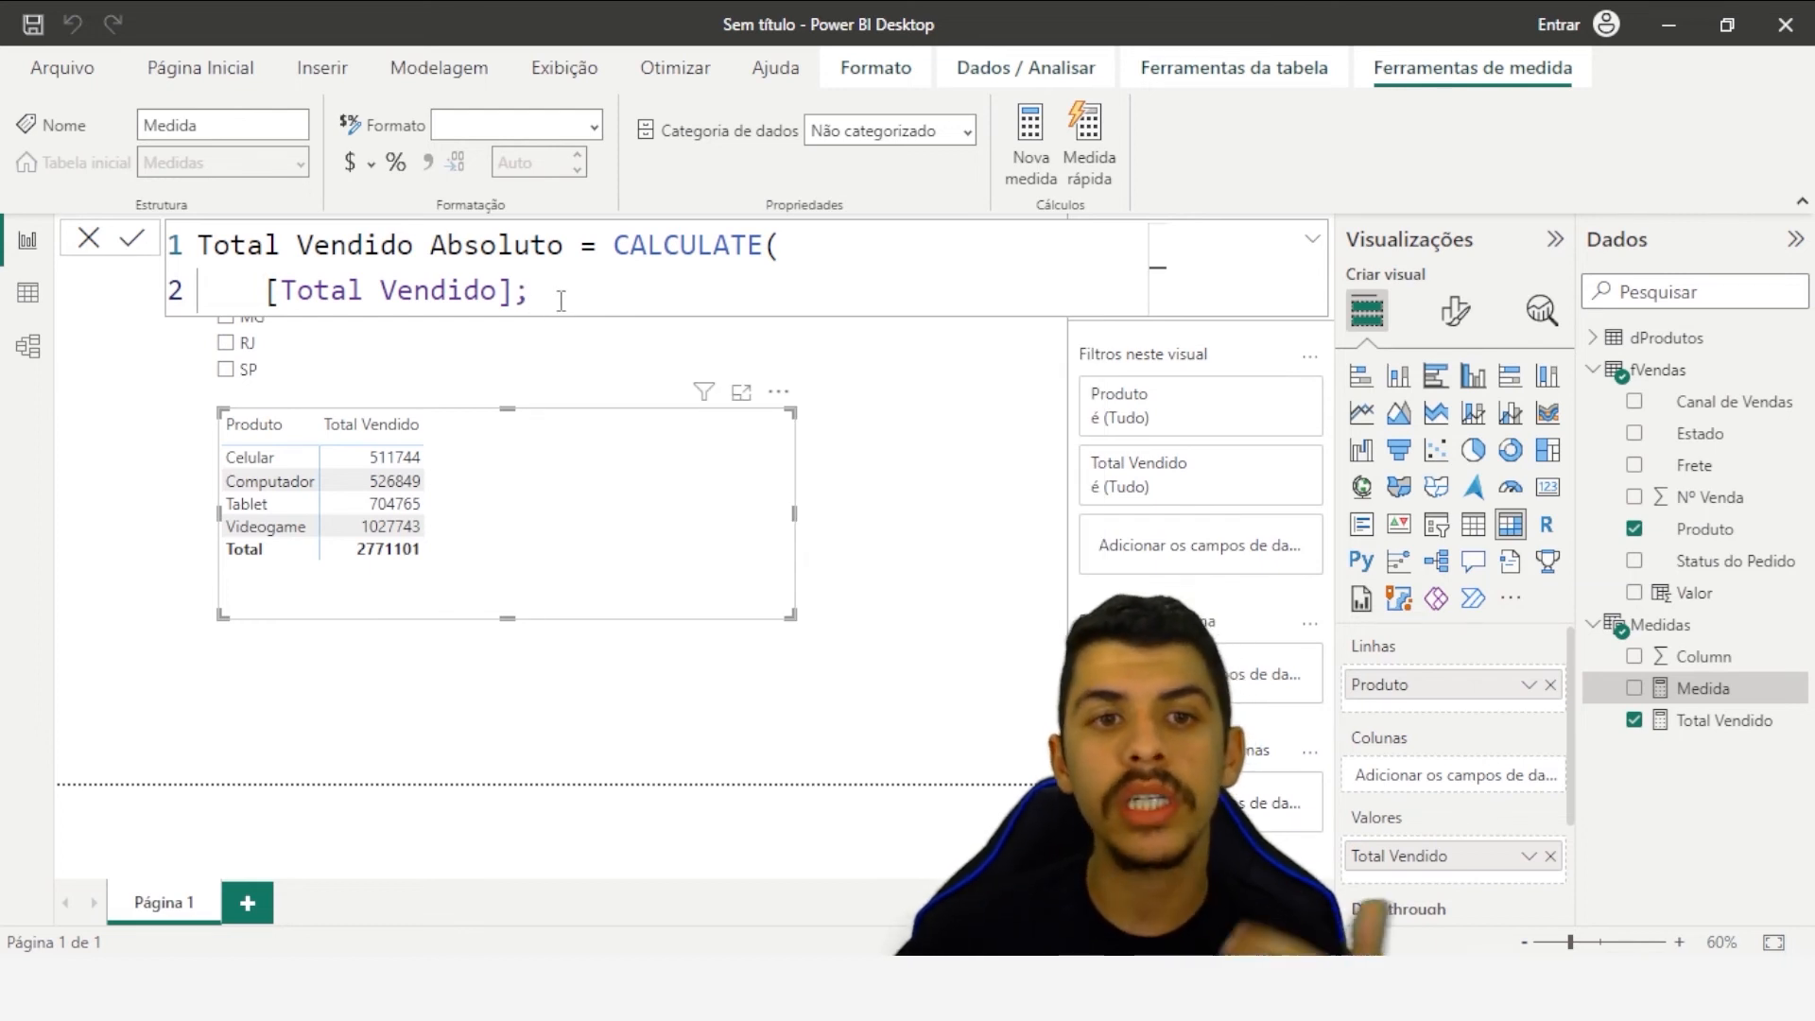
# - Complete the measure with ALL(fVendas) as the CALCULATE filter, commit it, and add Total Vendido Absoluto to the matrix values
pyautogui.write('all')
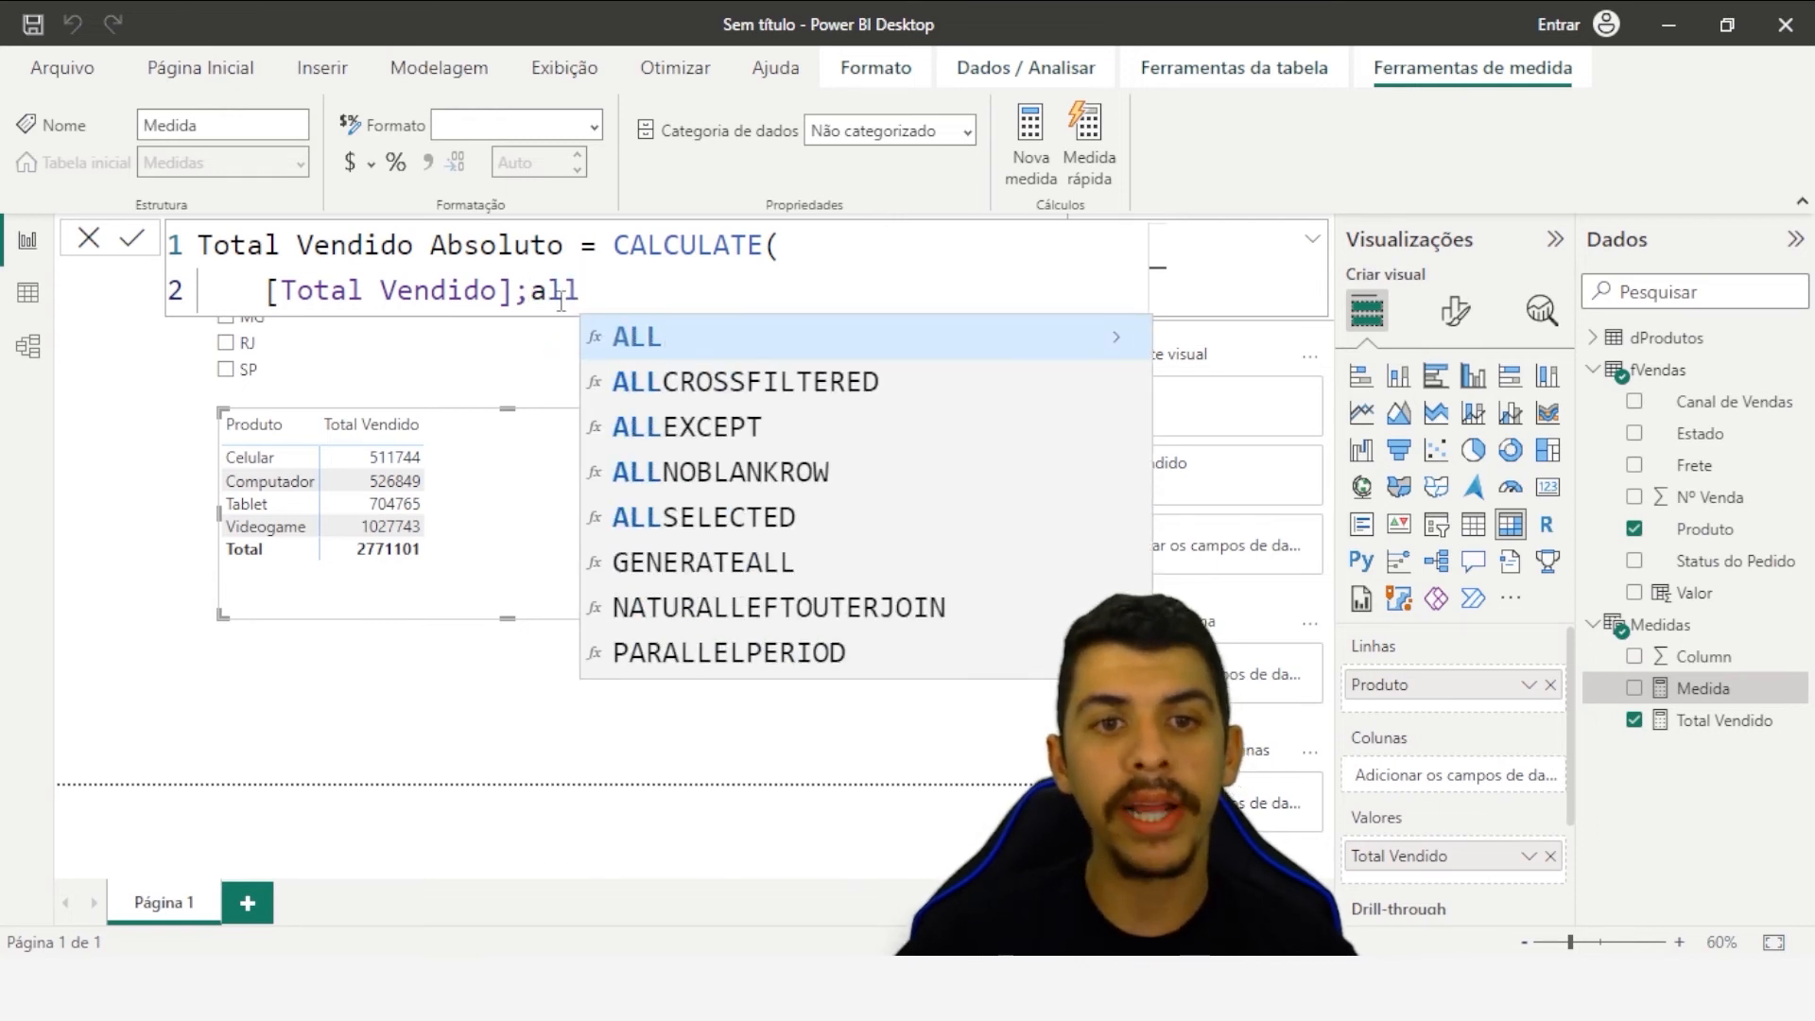
pyautogui.press('Tab')
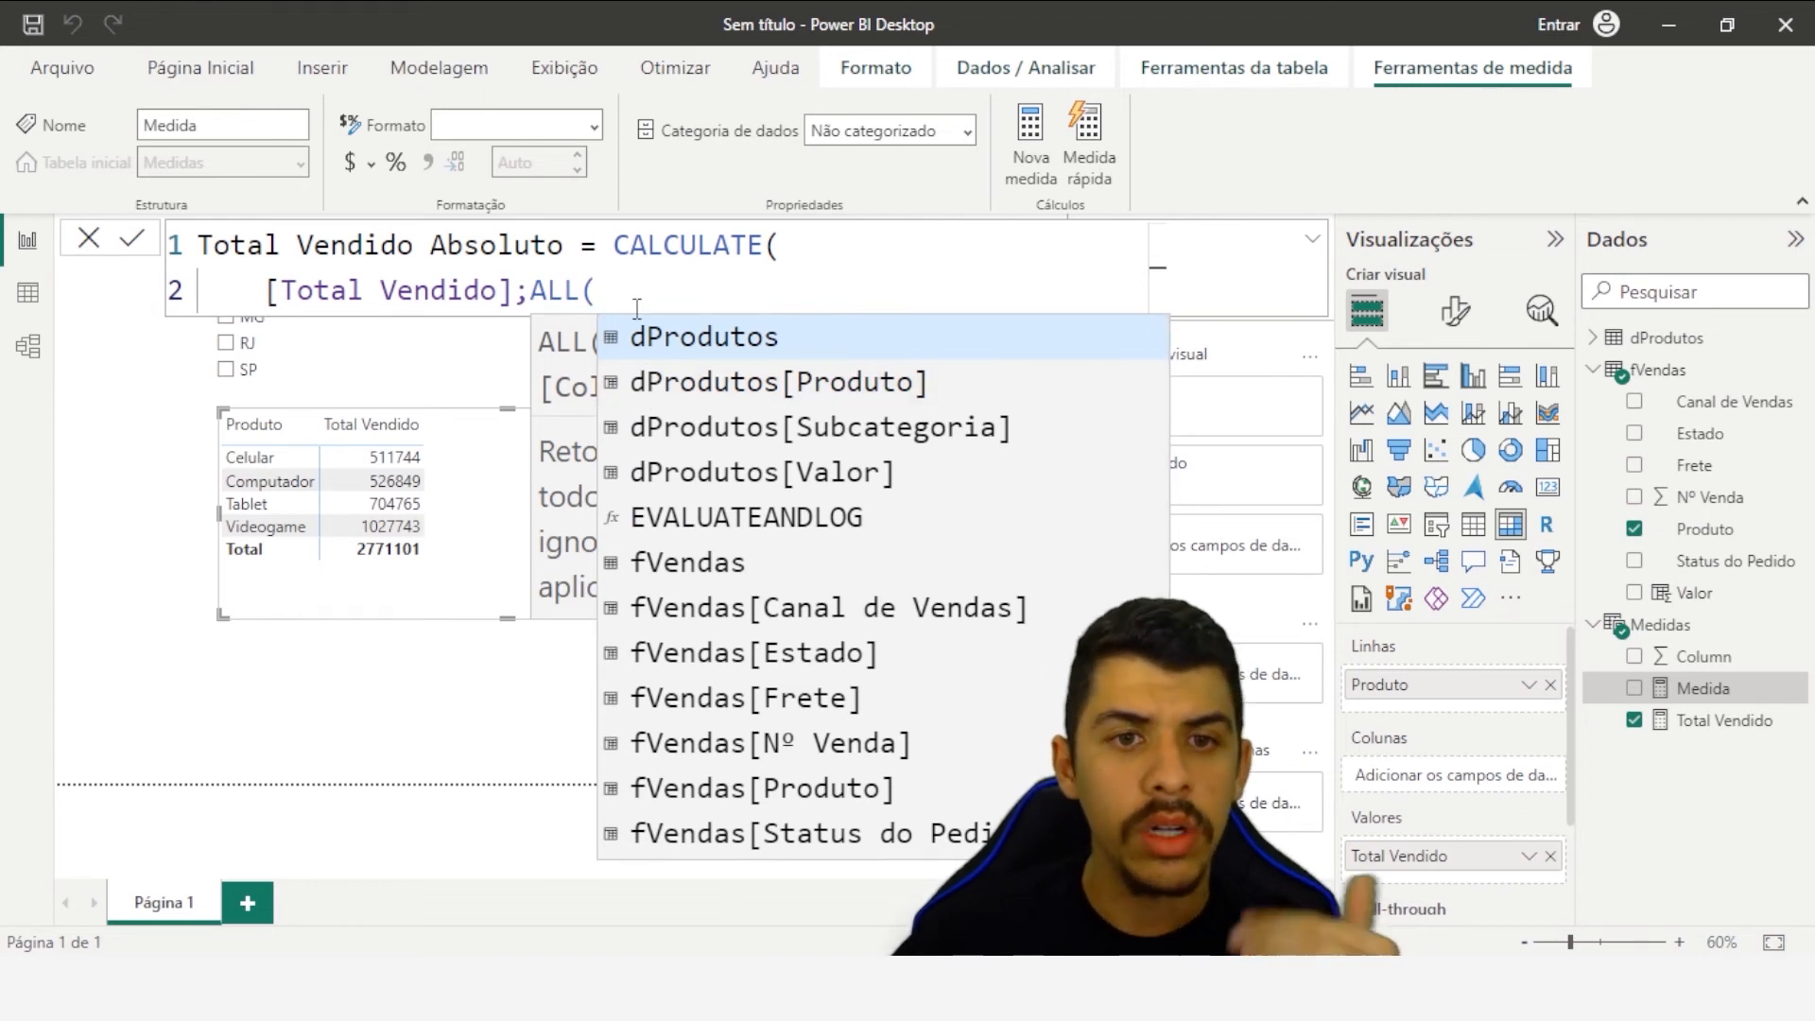
pyautogui.click(693, 567)
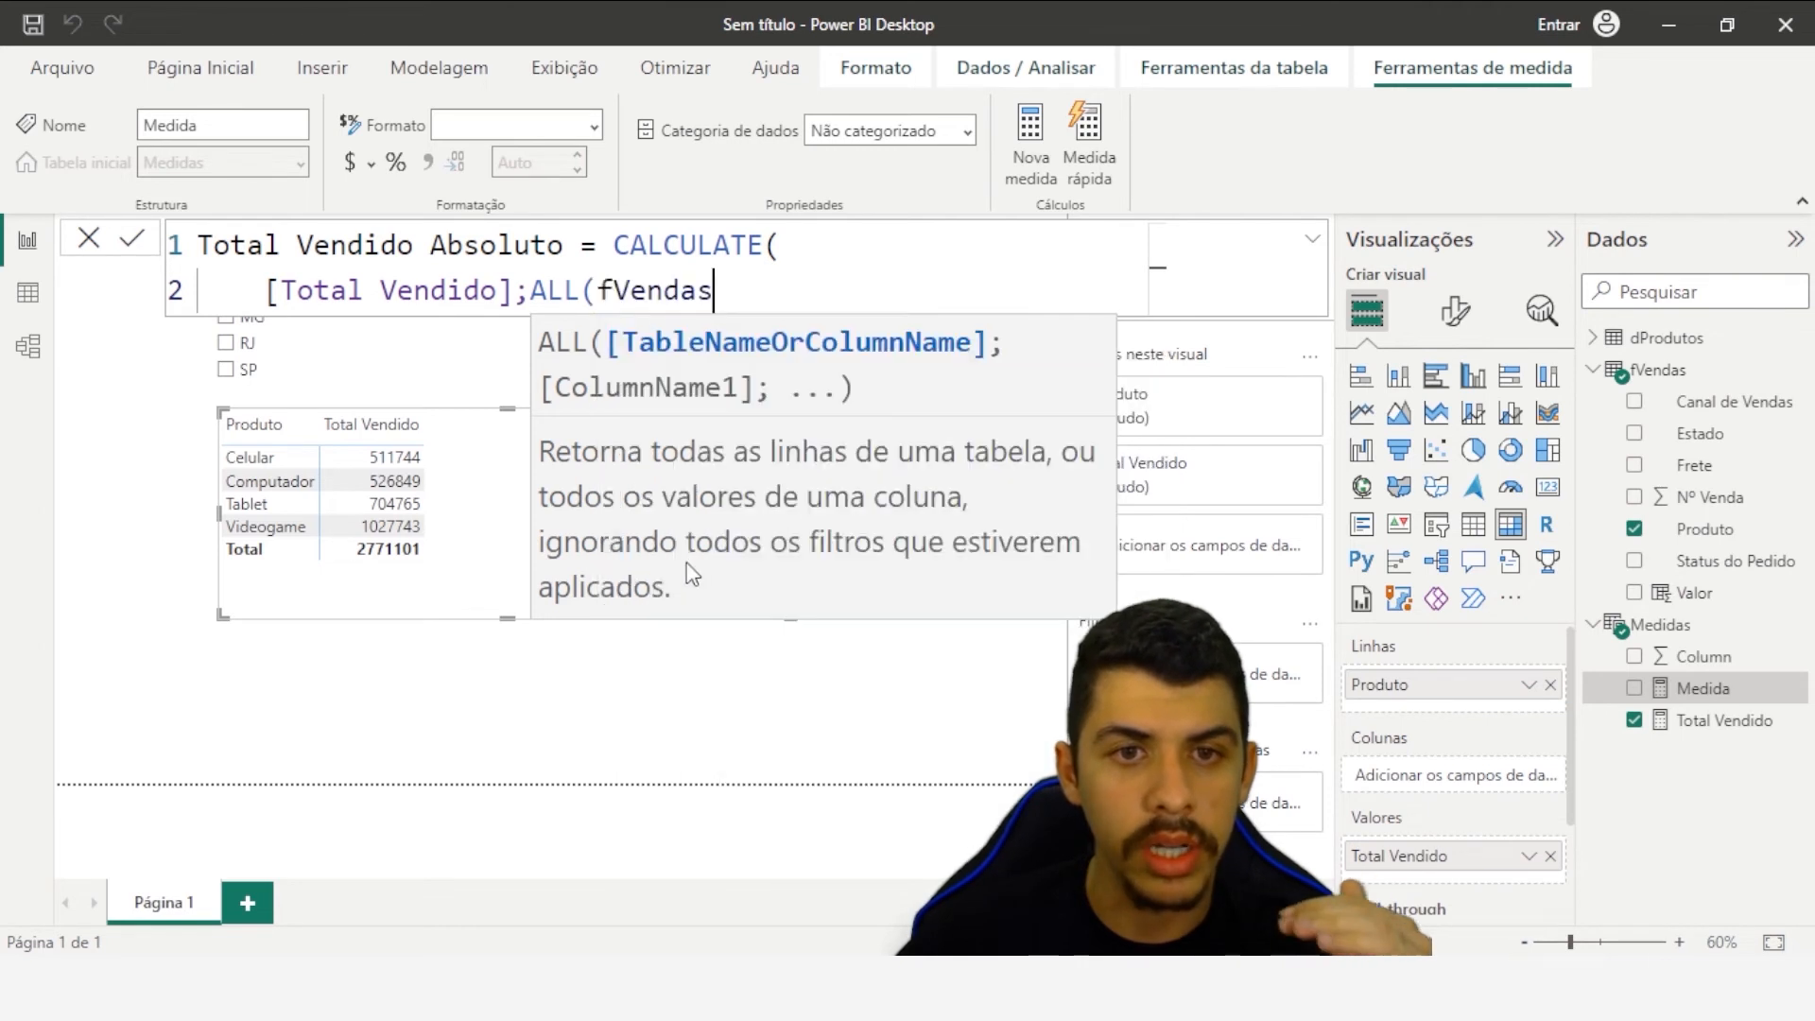
pyautogui.write(')')
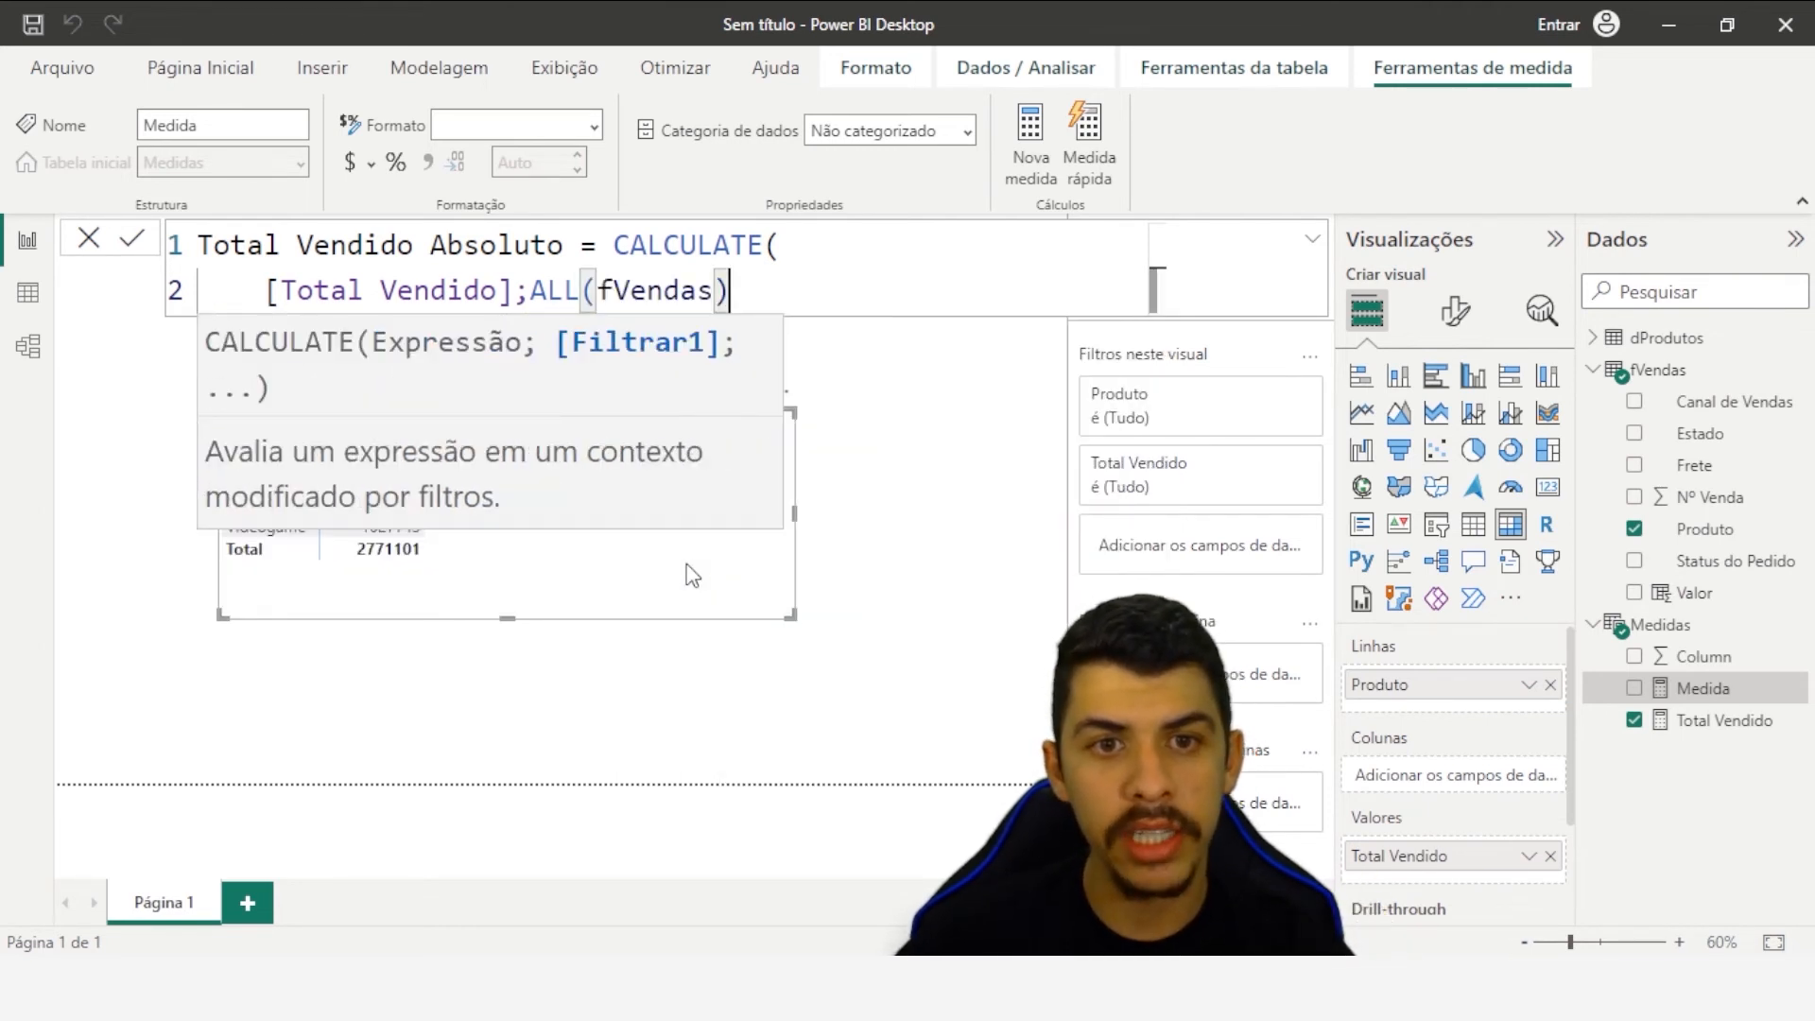
pyautogui.write(')')
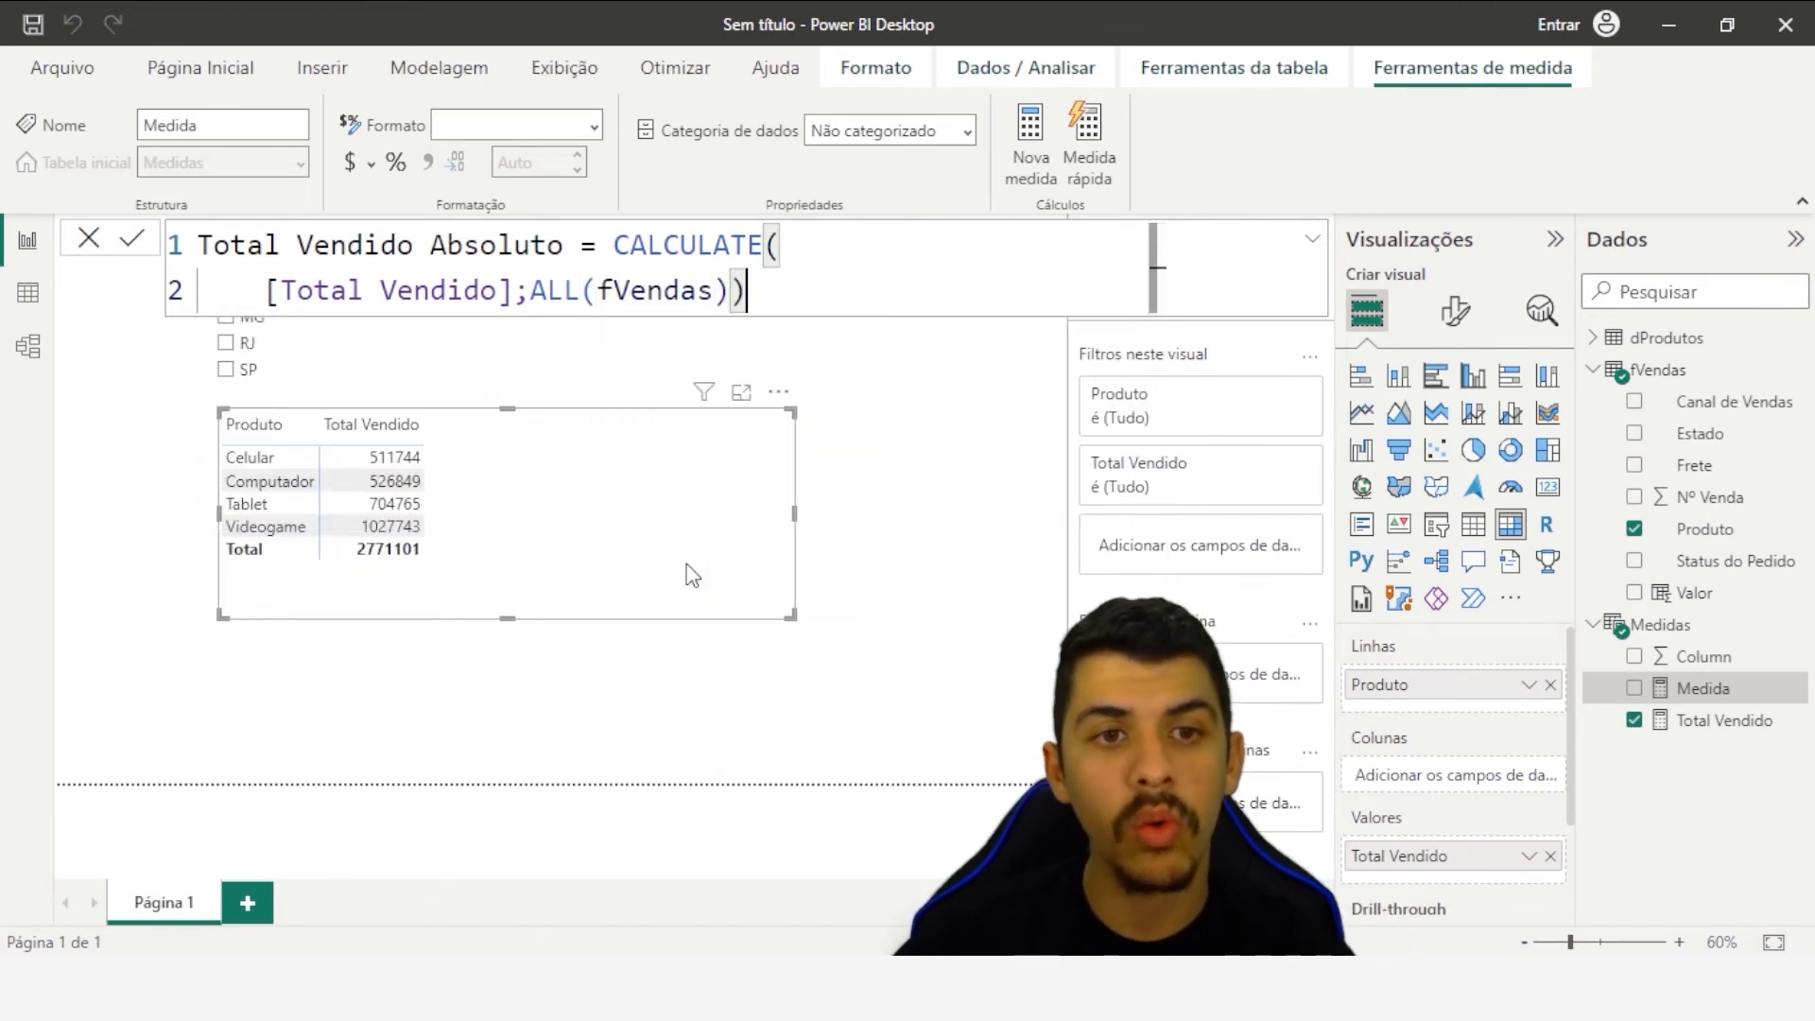
pyautogui.press('Return')
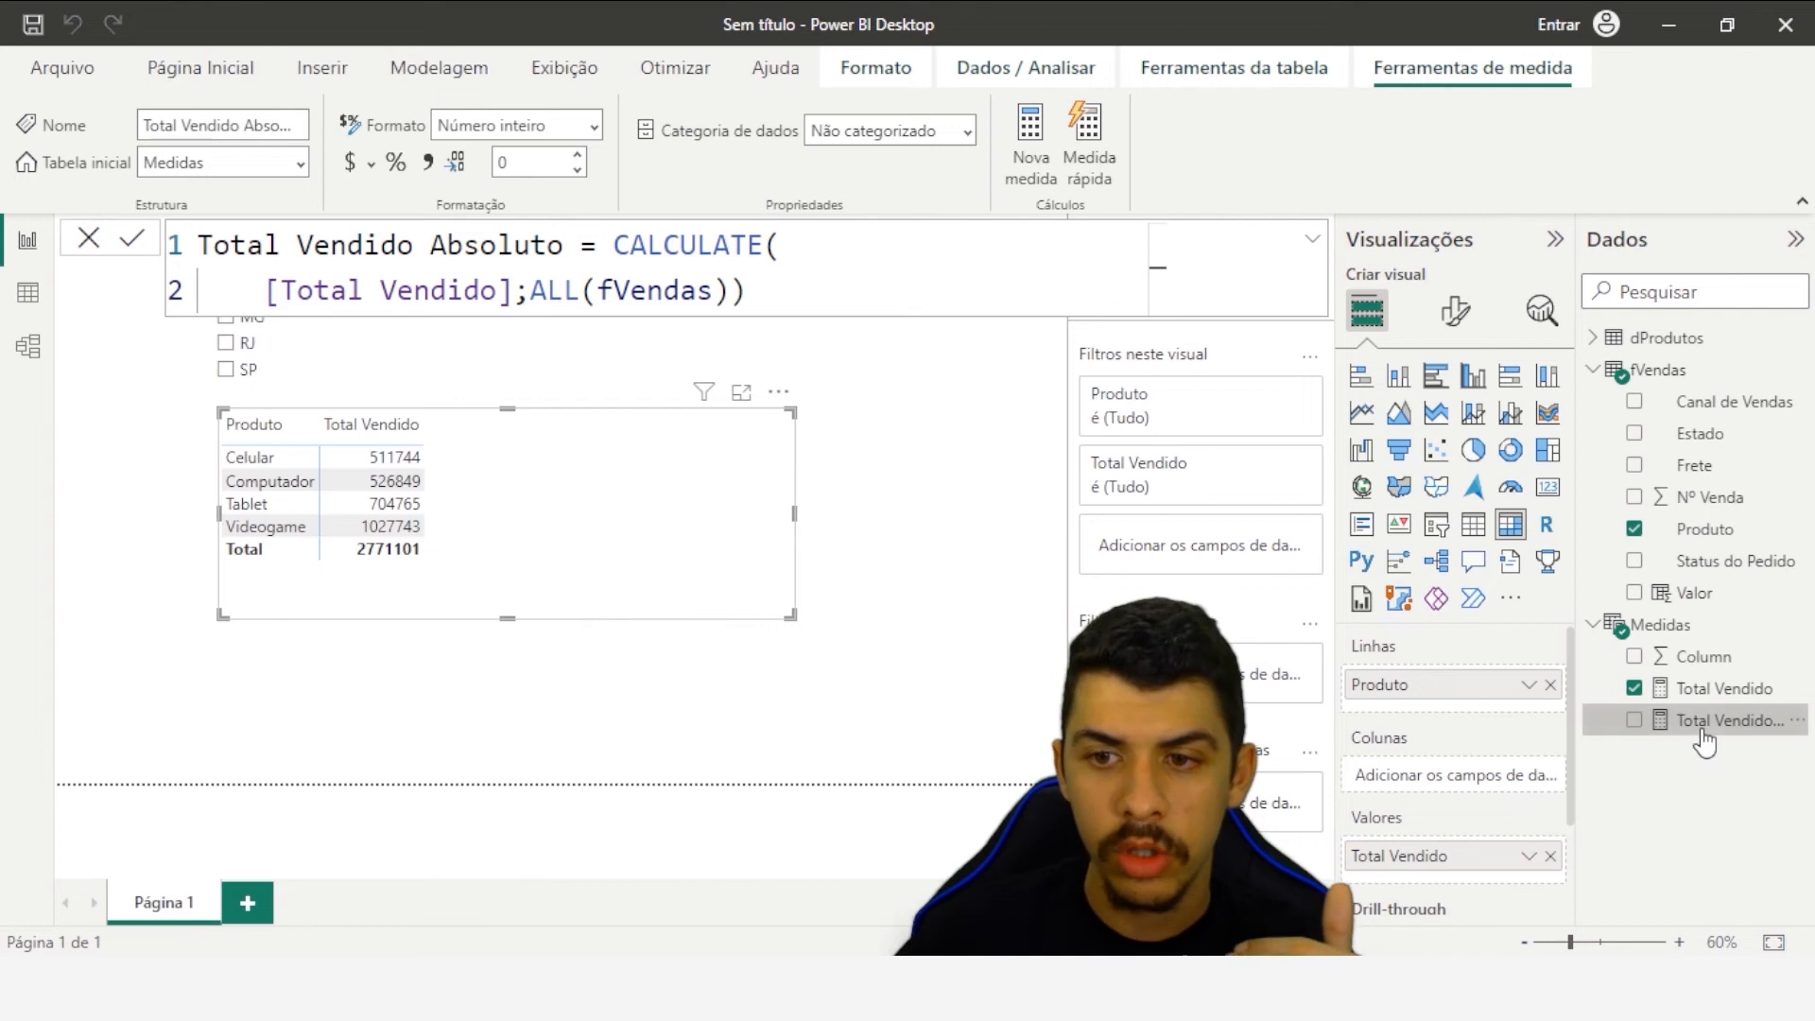
pyautogui.moveTo(1705, 732); pyautogui.dragTo(1428, 865)
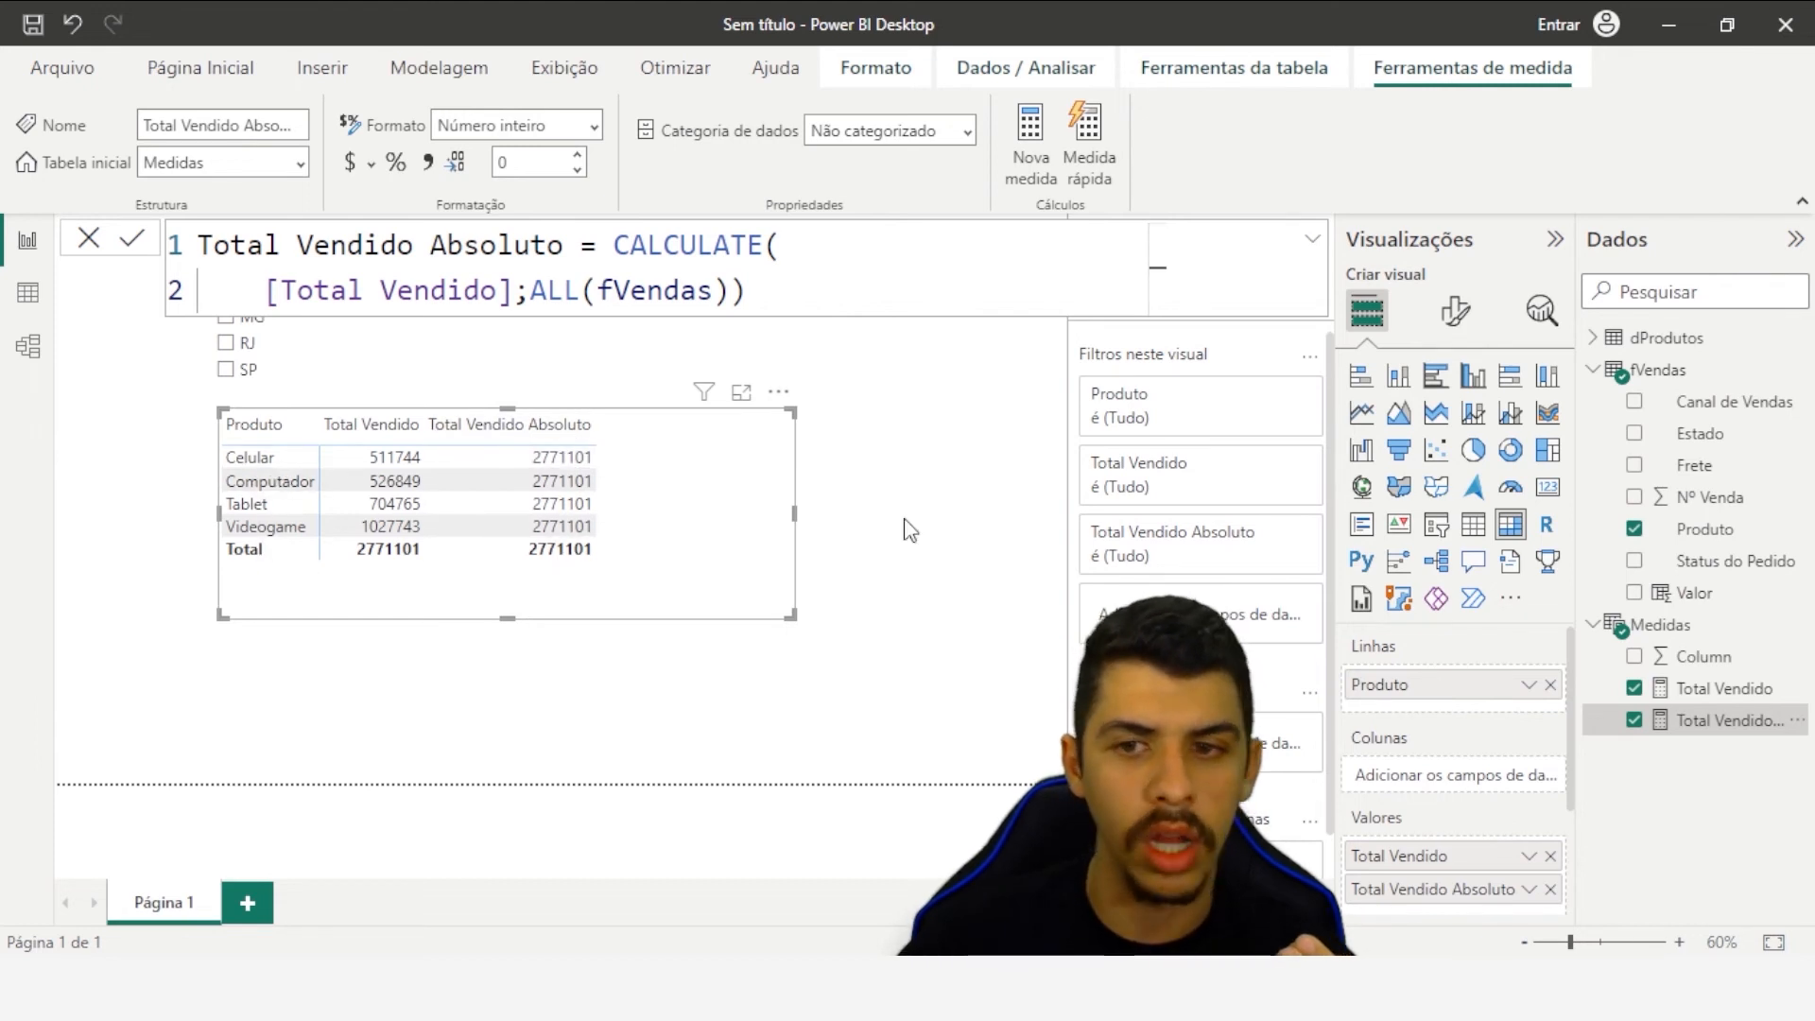
# - Remove Produto from the matrix rows and add it back to compare both totals, and highlight ALL(fVendas) before leaving the formula
pyautogui.click(1551, 685)
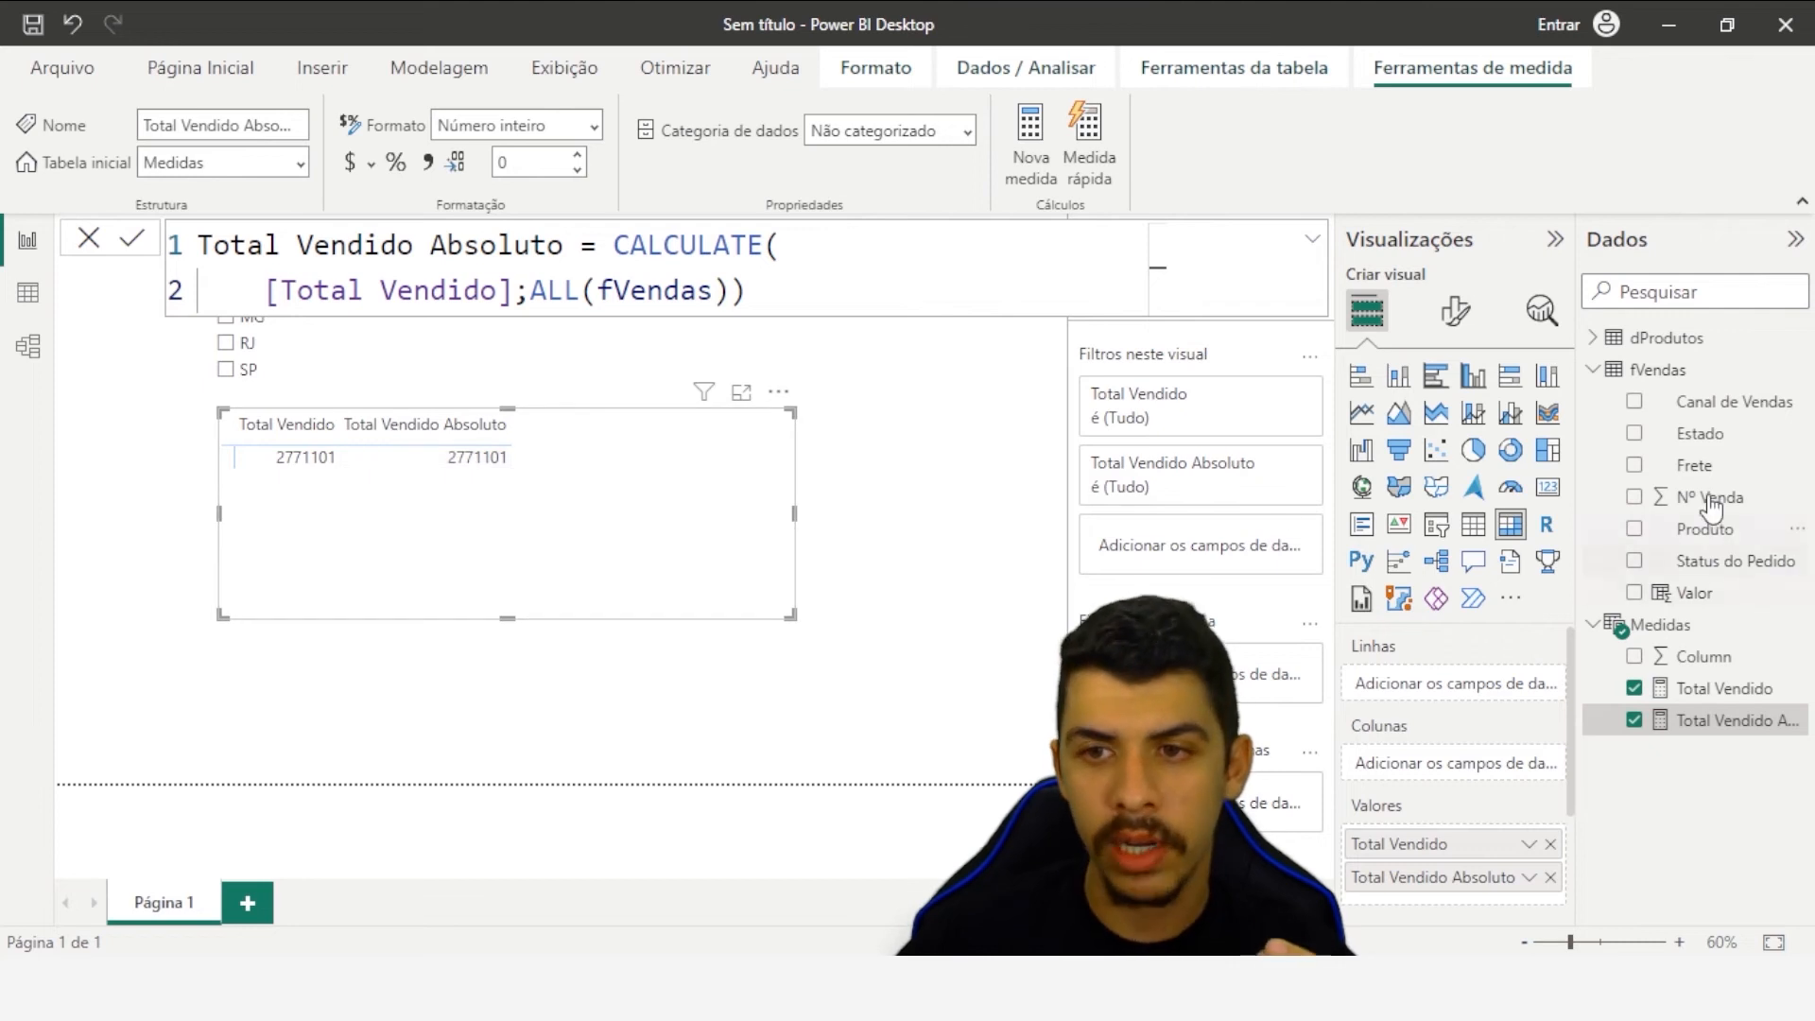
pyautogui.moveTo(1702, 529); pyautogui.dragTo(1456, 683)
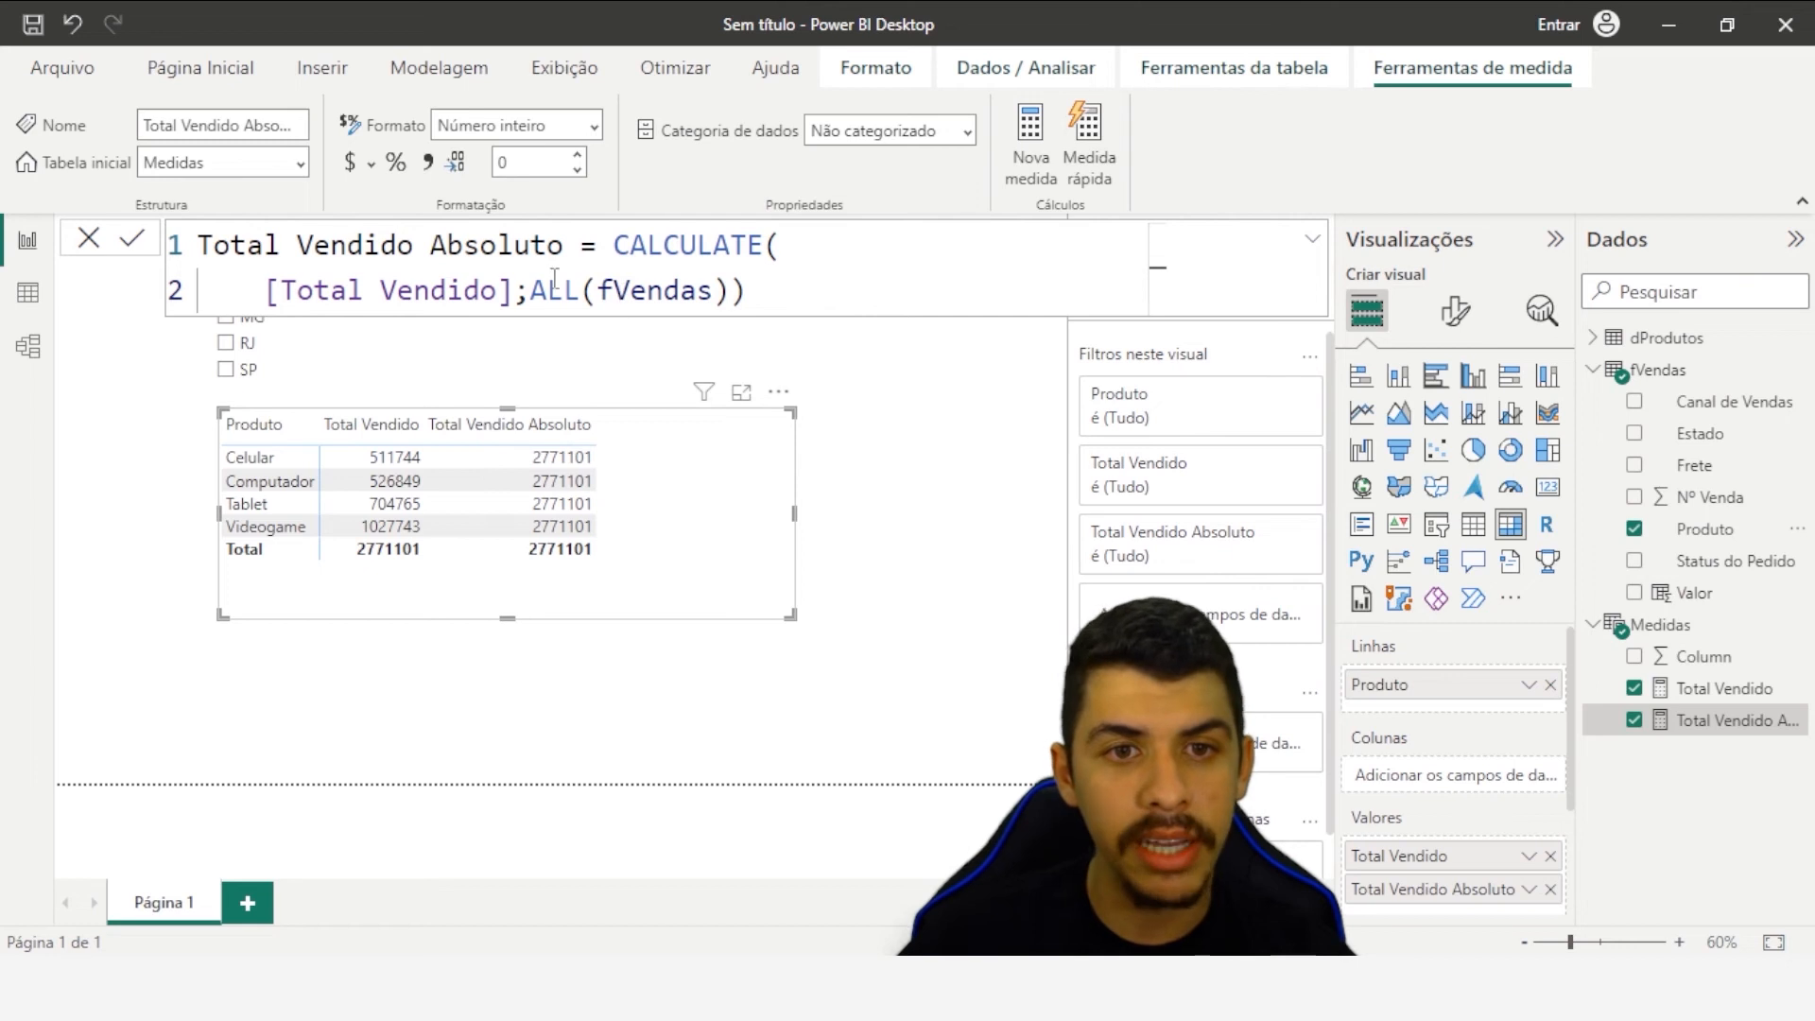
pyautogui.moveTo(531, 289); pyautogui.dragTo(730, 290)
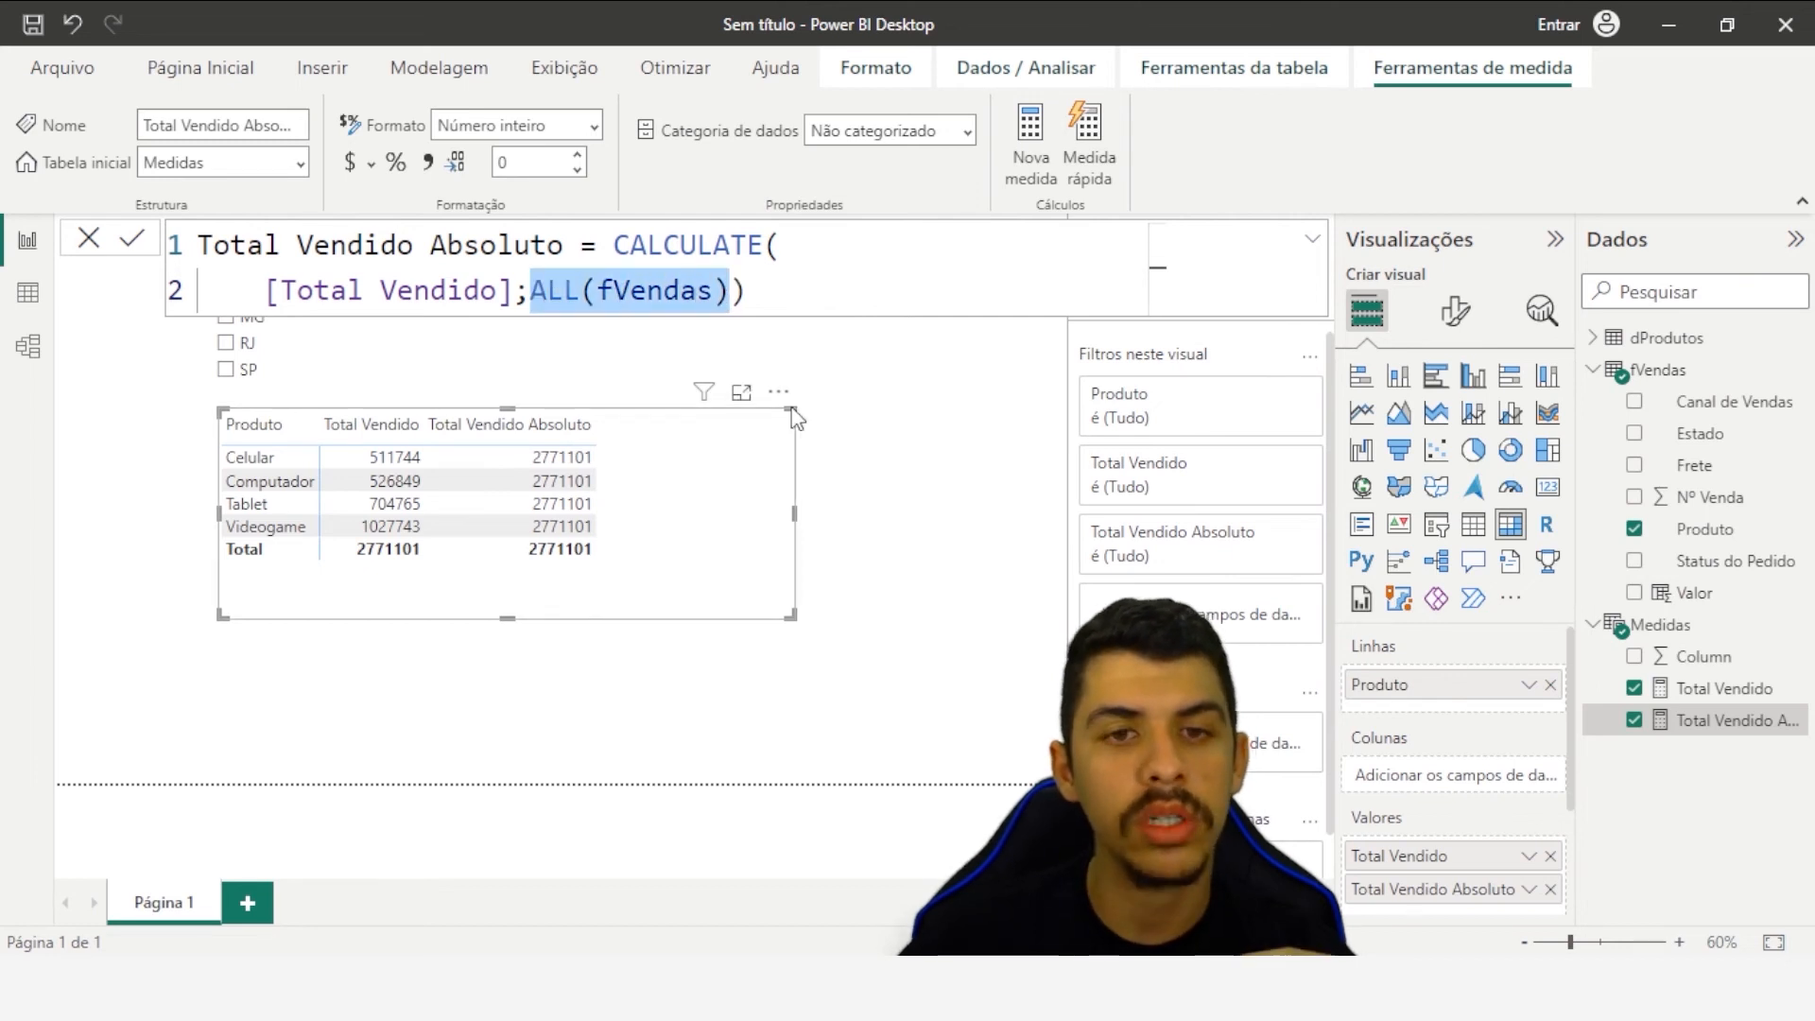
pyautogui.click(926, 507)
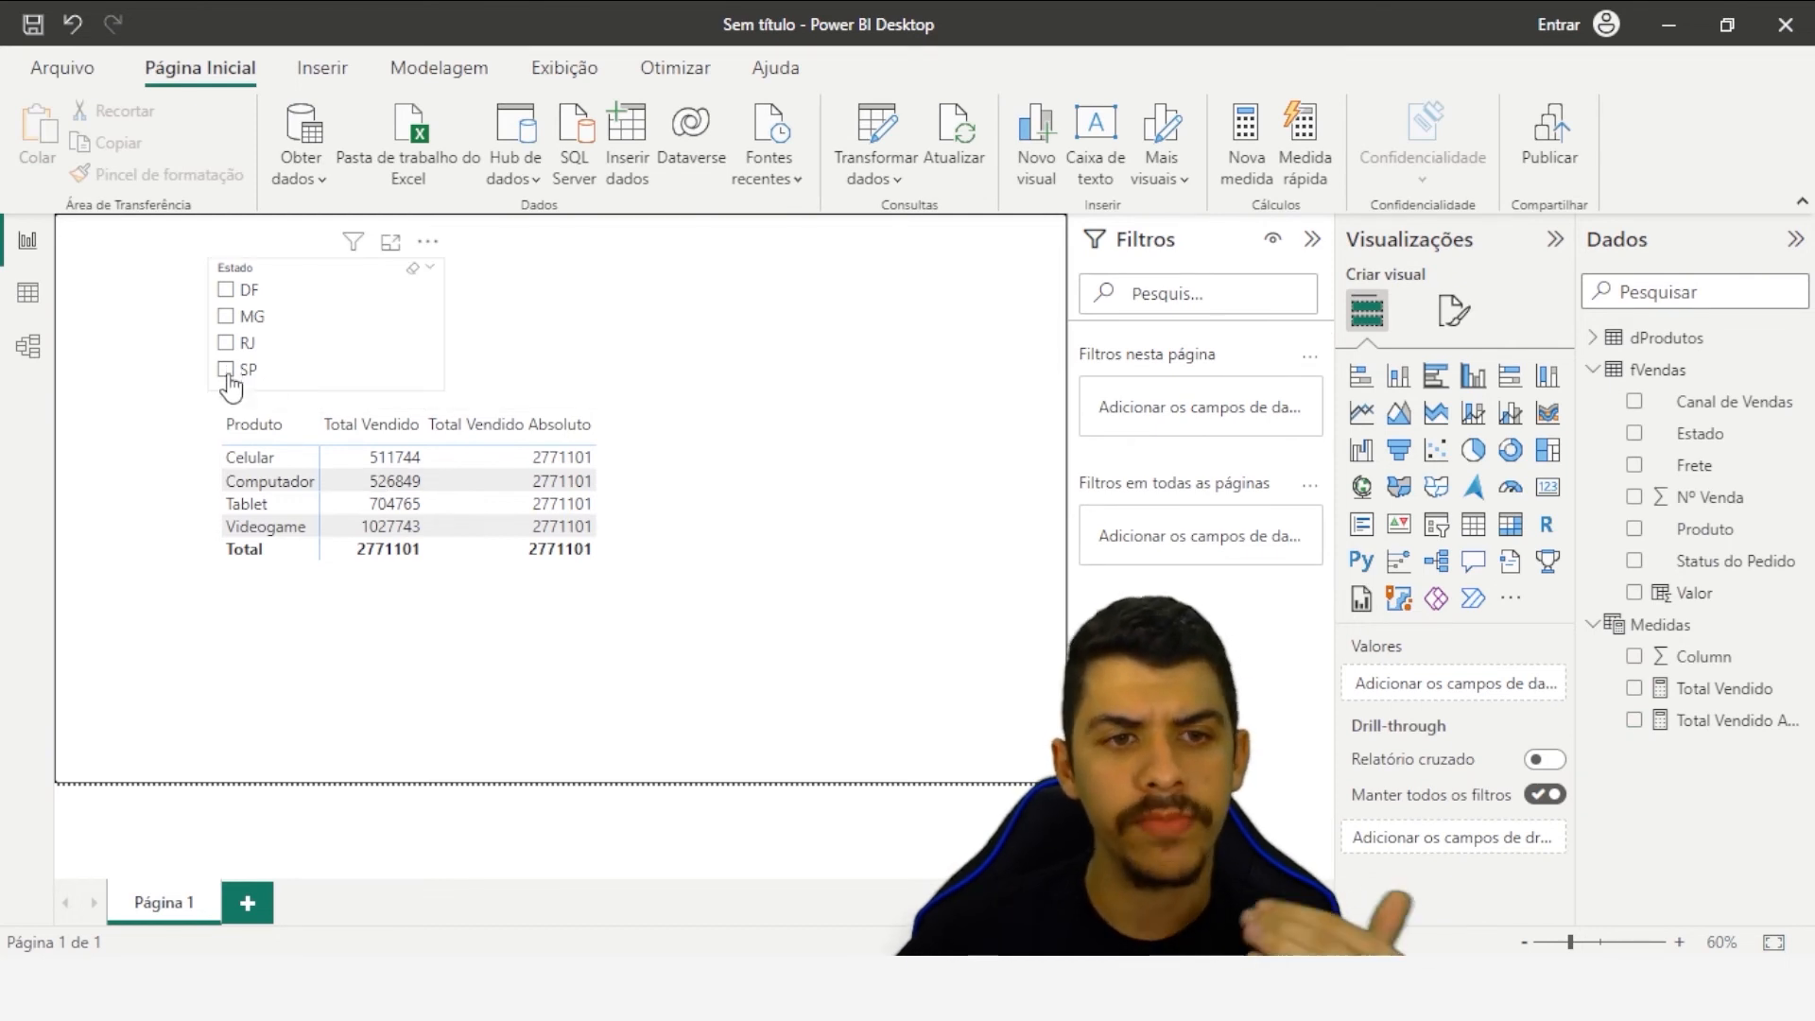
# - Filter the report by SP in the Estado slicer and clear the selection again to compare both total columns
pyautogui.click(227, 372)
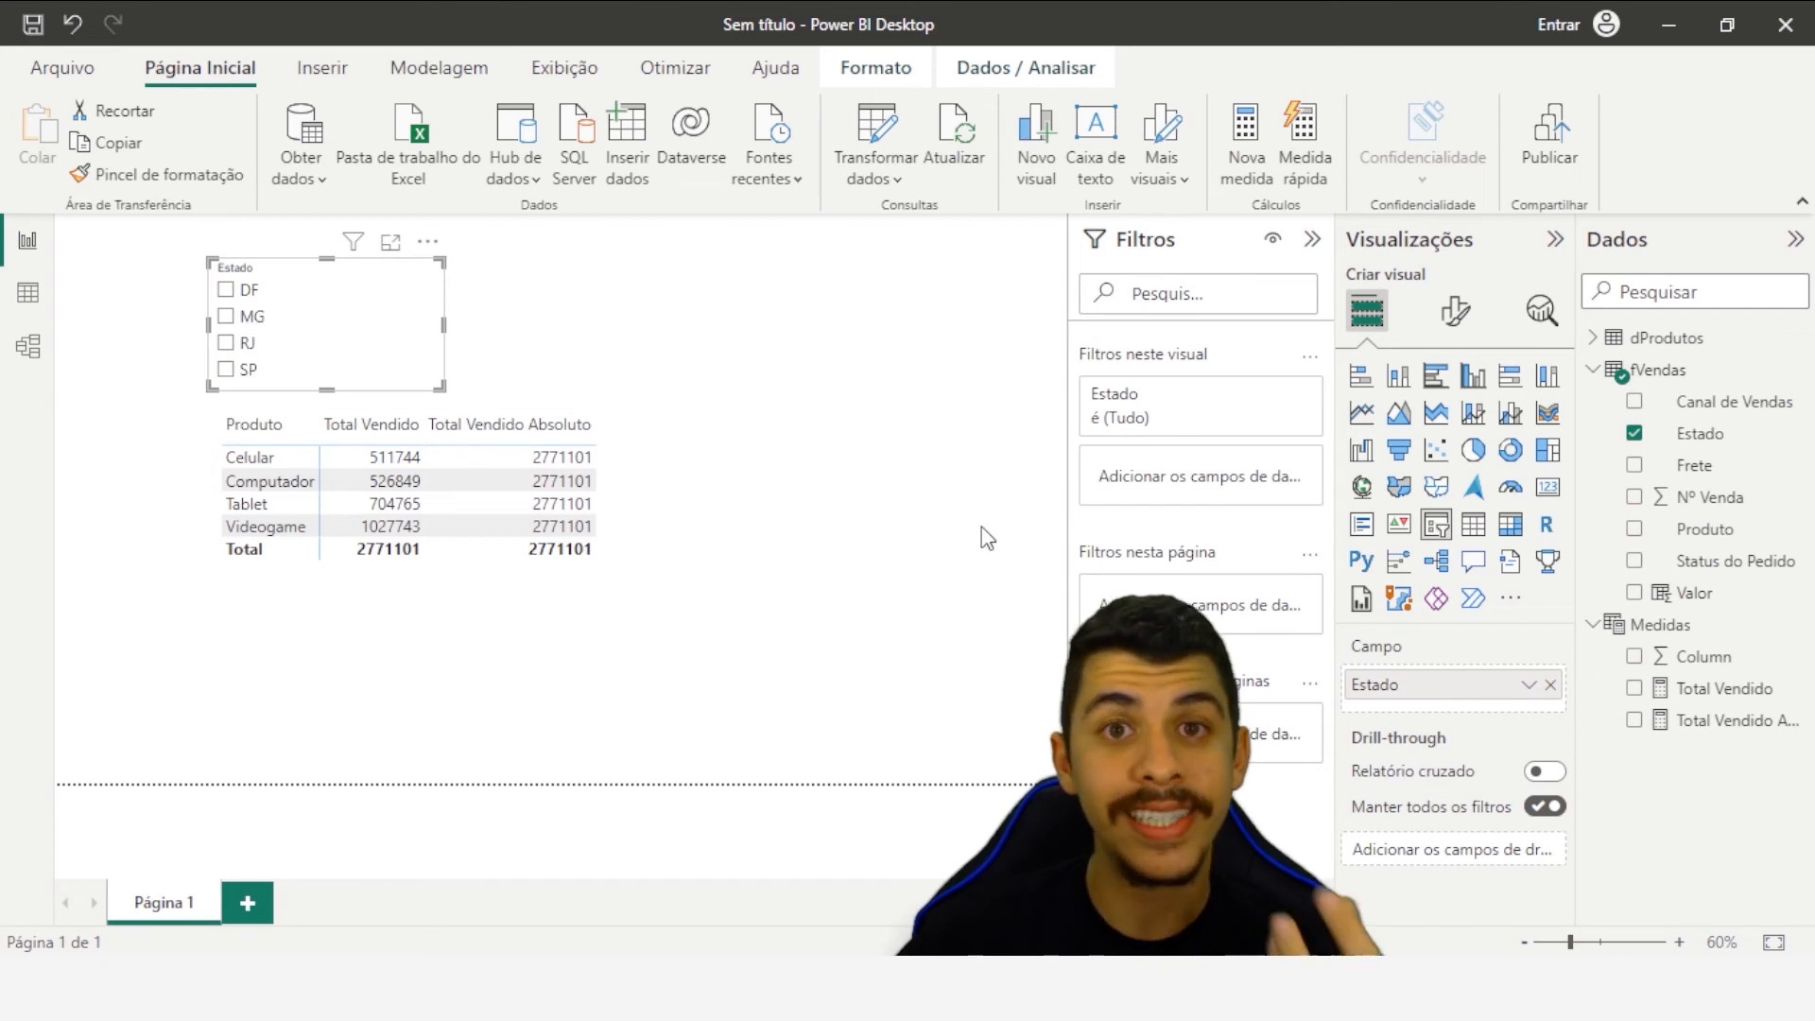
pyautogui.click(226, 369)
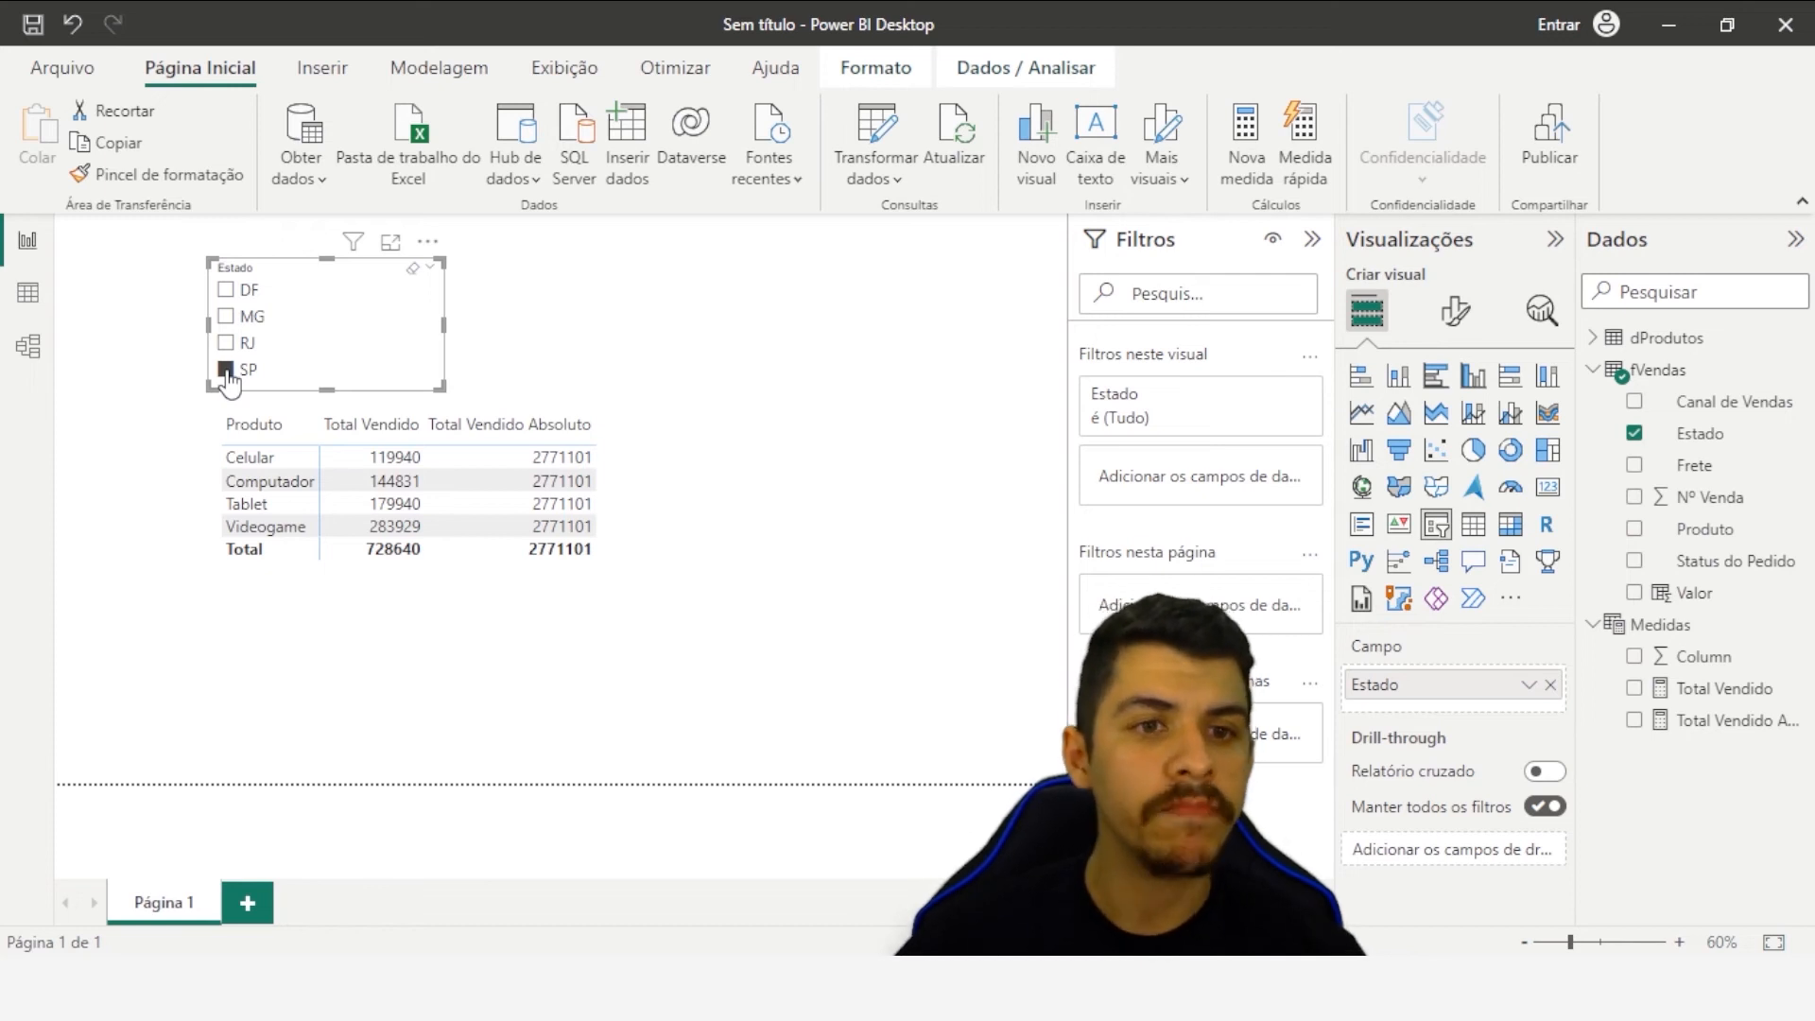
pyautogui.click(226, 370)
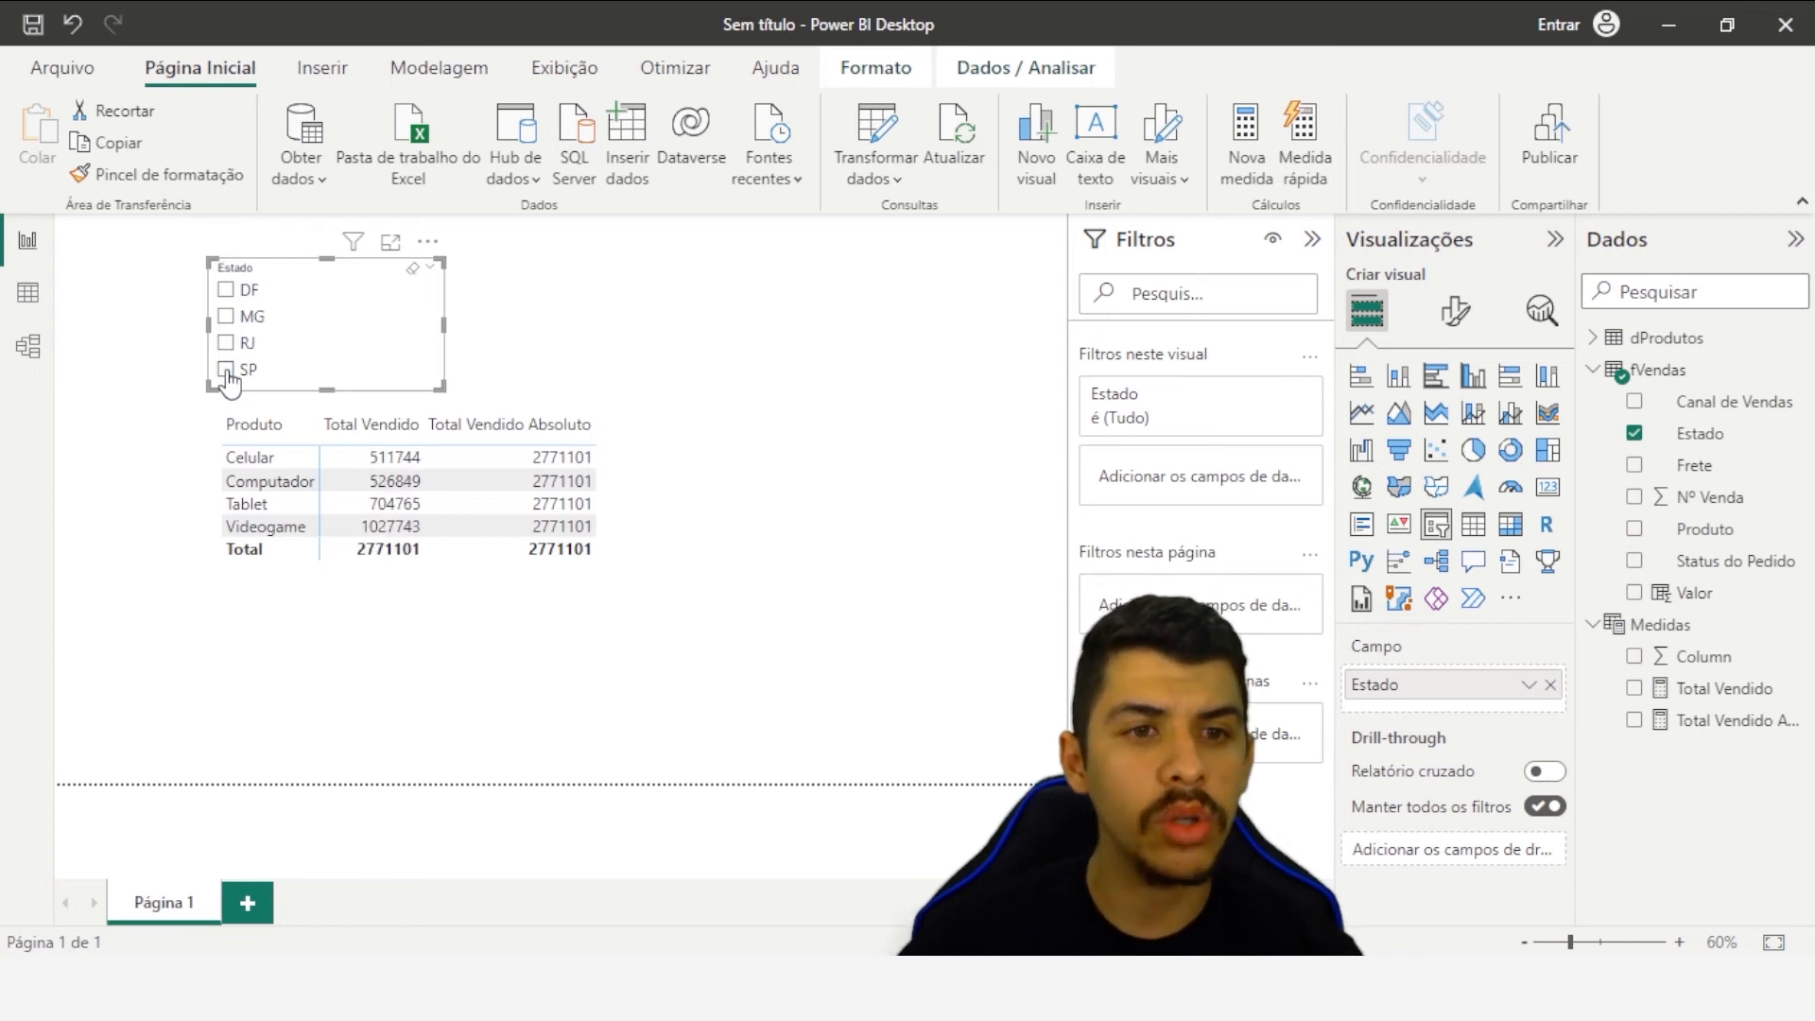
# - Create a new measure named Total Vendido do Estado in the Medidas table
pyautogui.click(1679, 632)
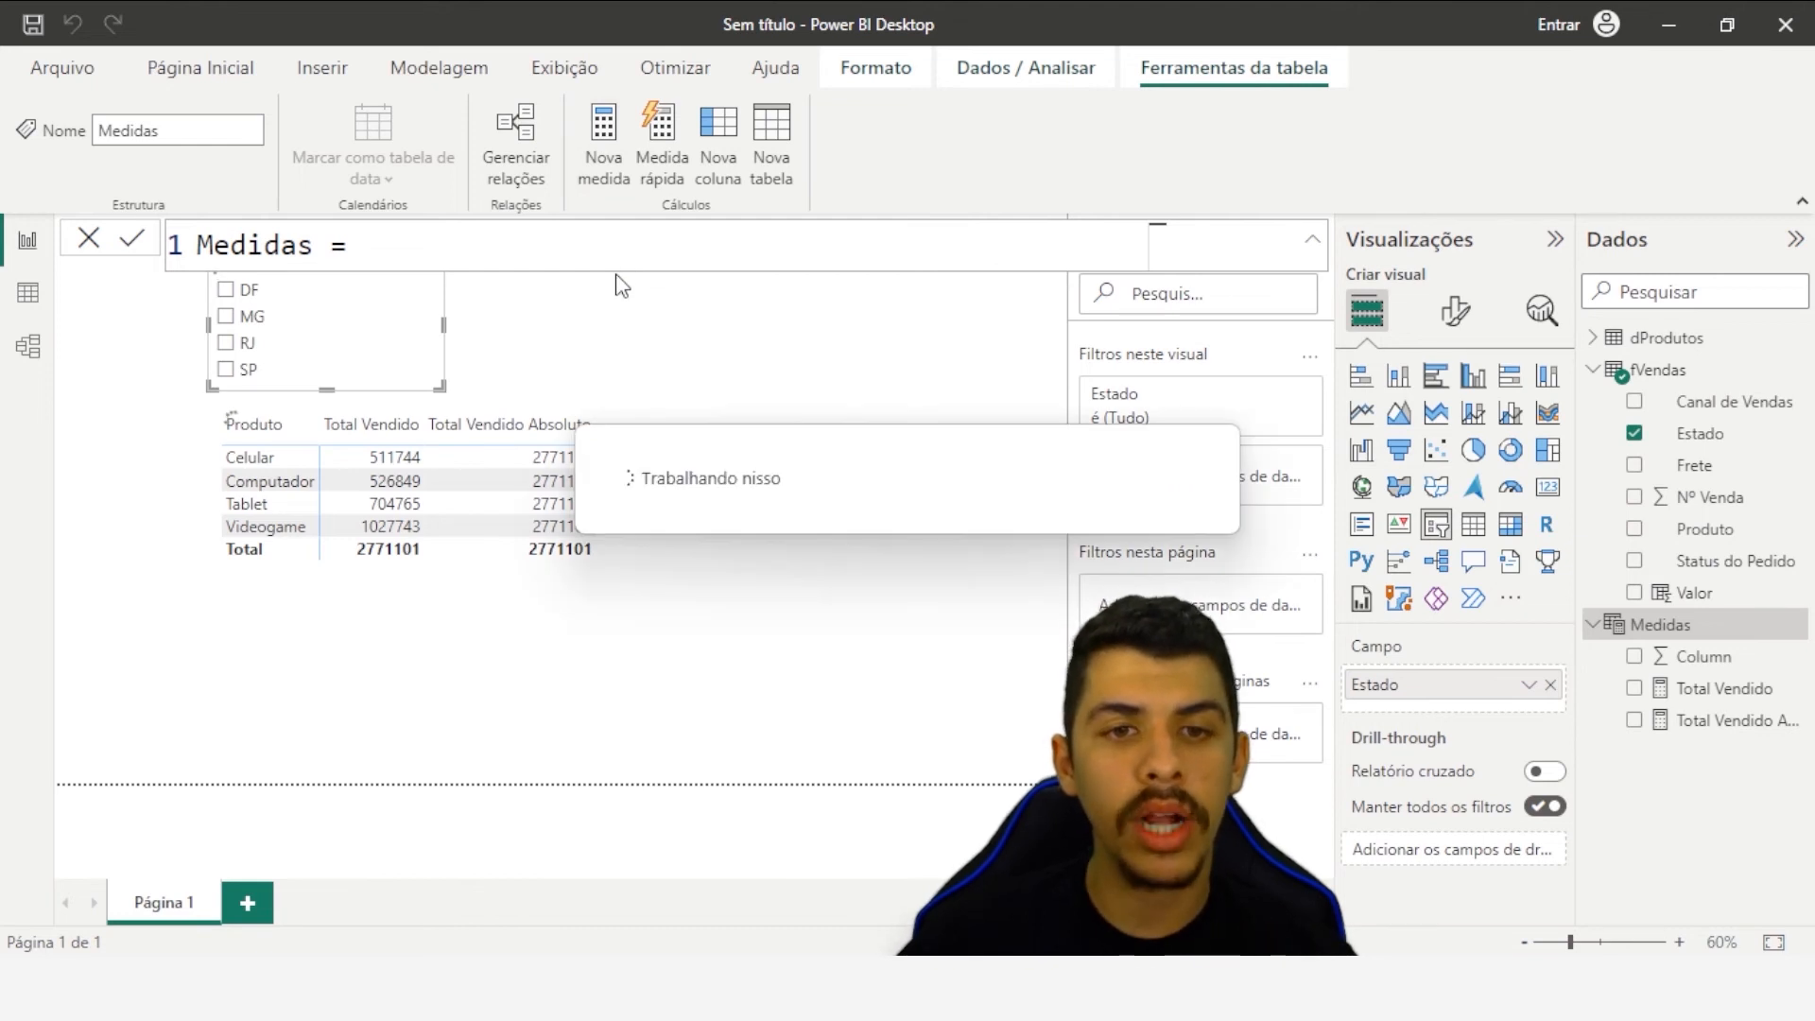
pyautogui.write('T')
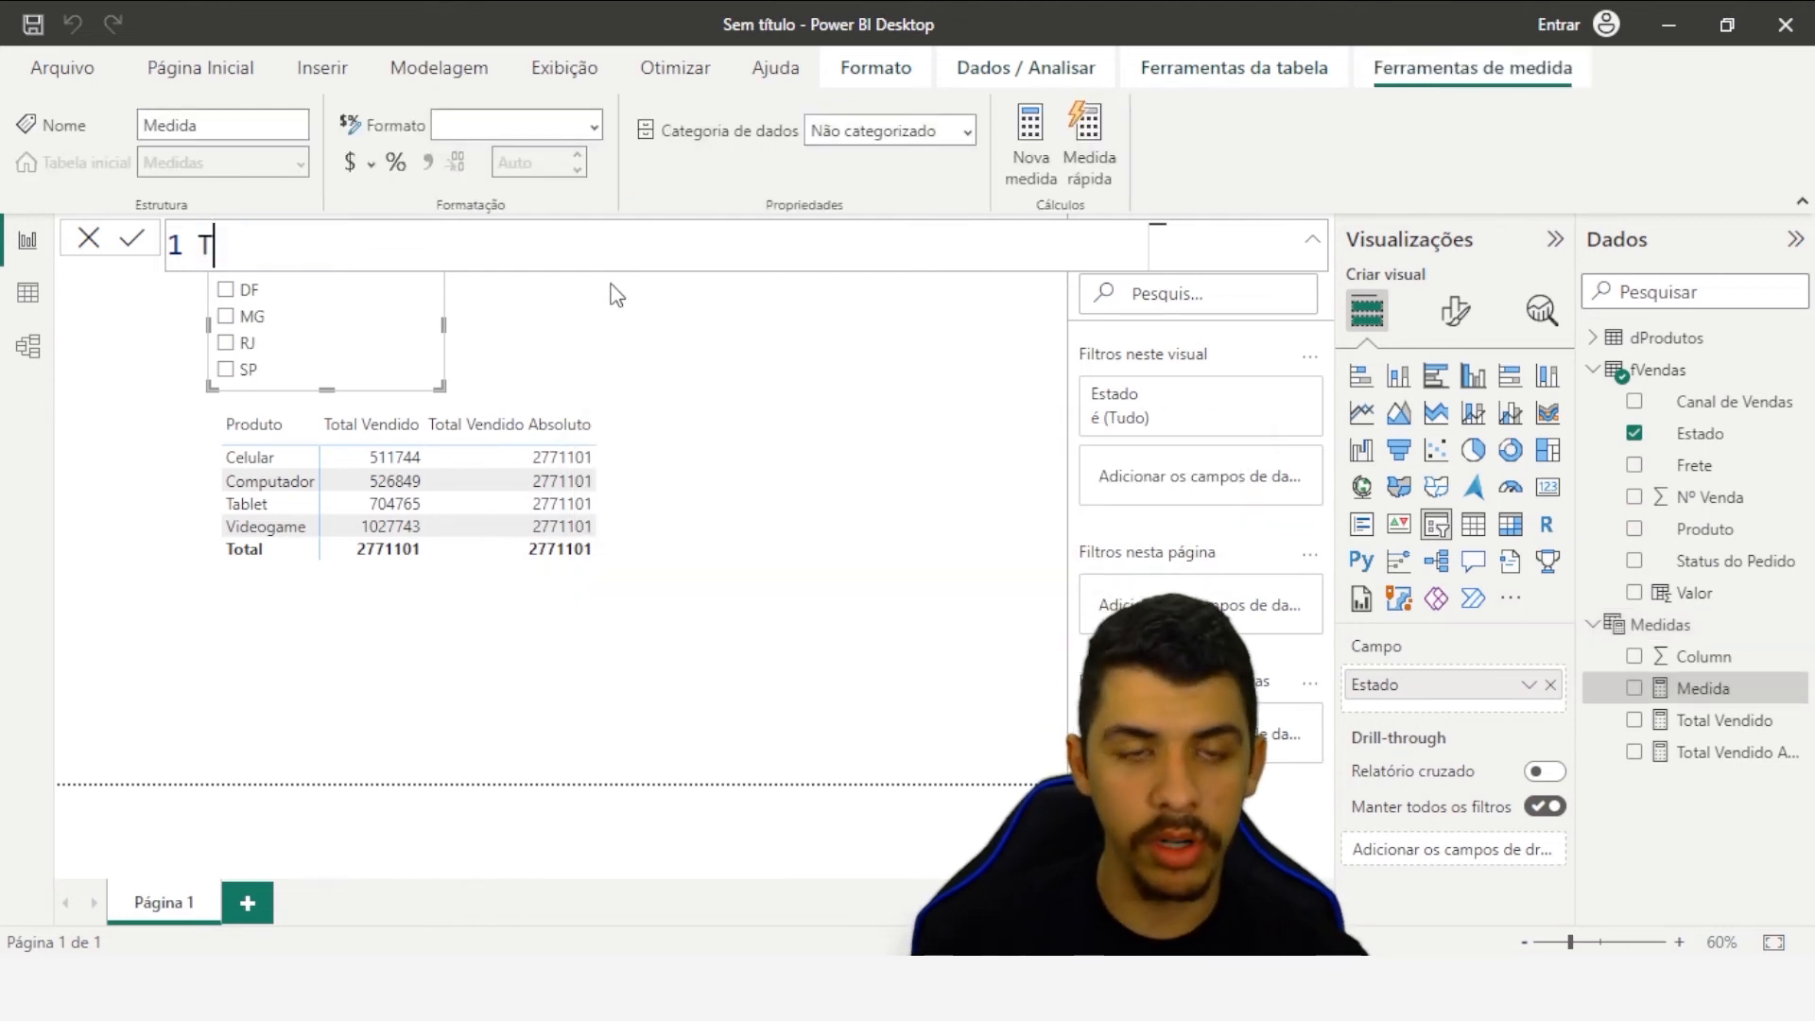
pyautogui.write('otal d')
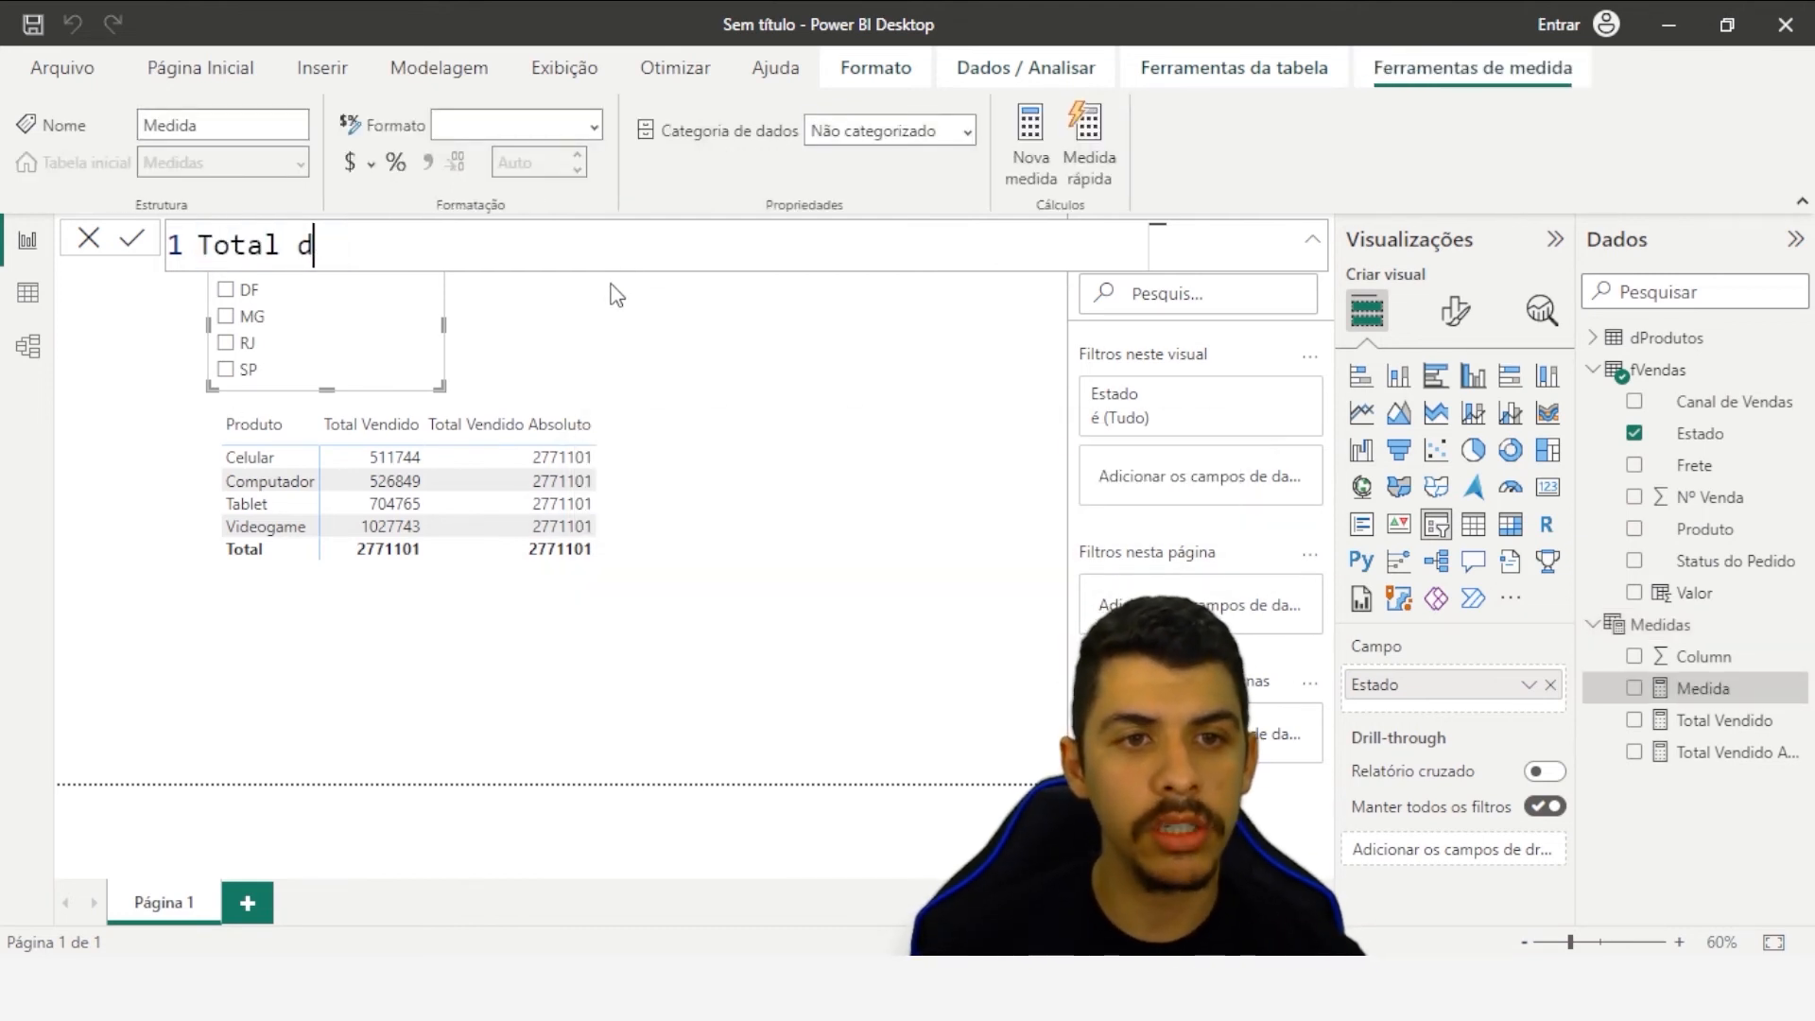
pyautogui.press('BackSpace')
pyautogui.write('Vendido do Estado =')
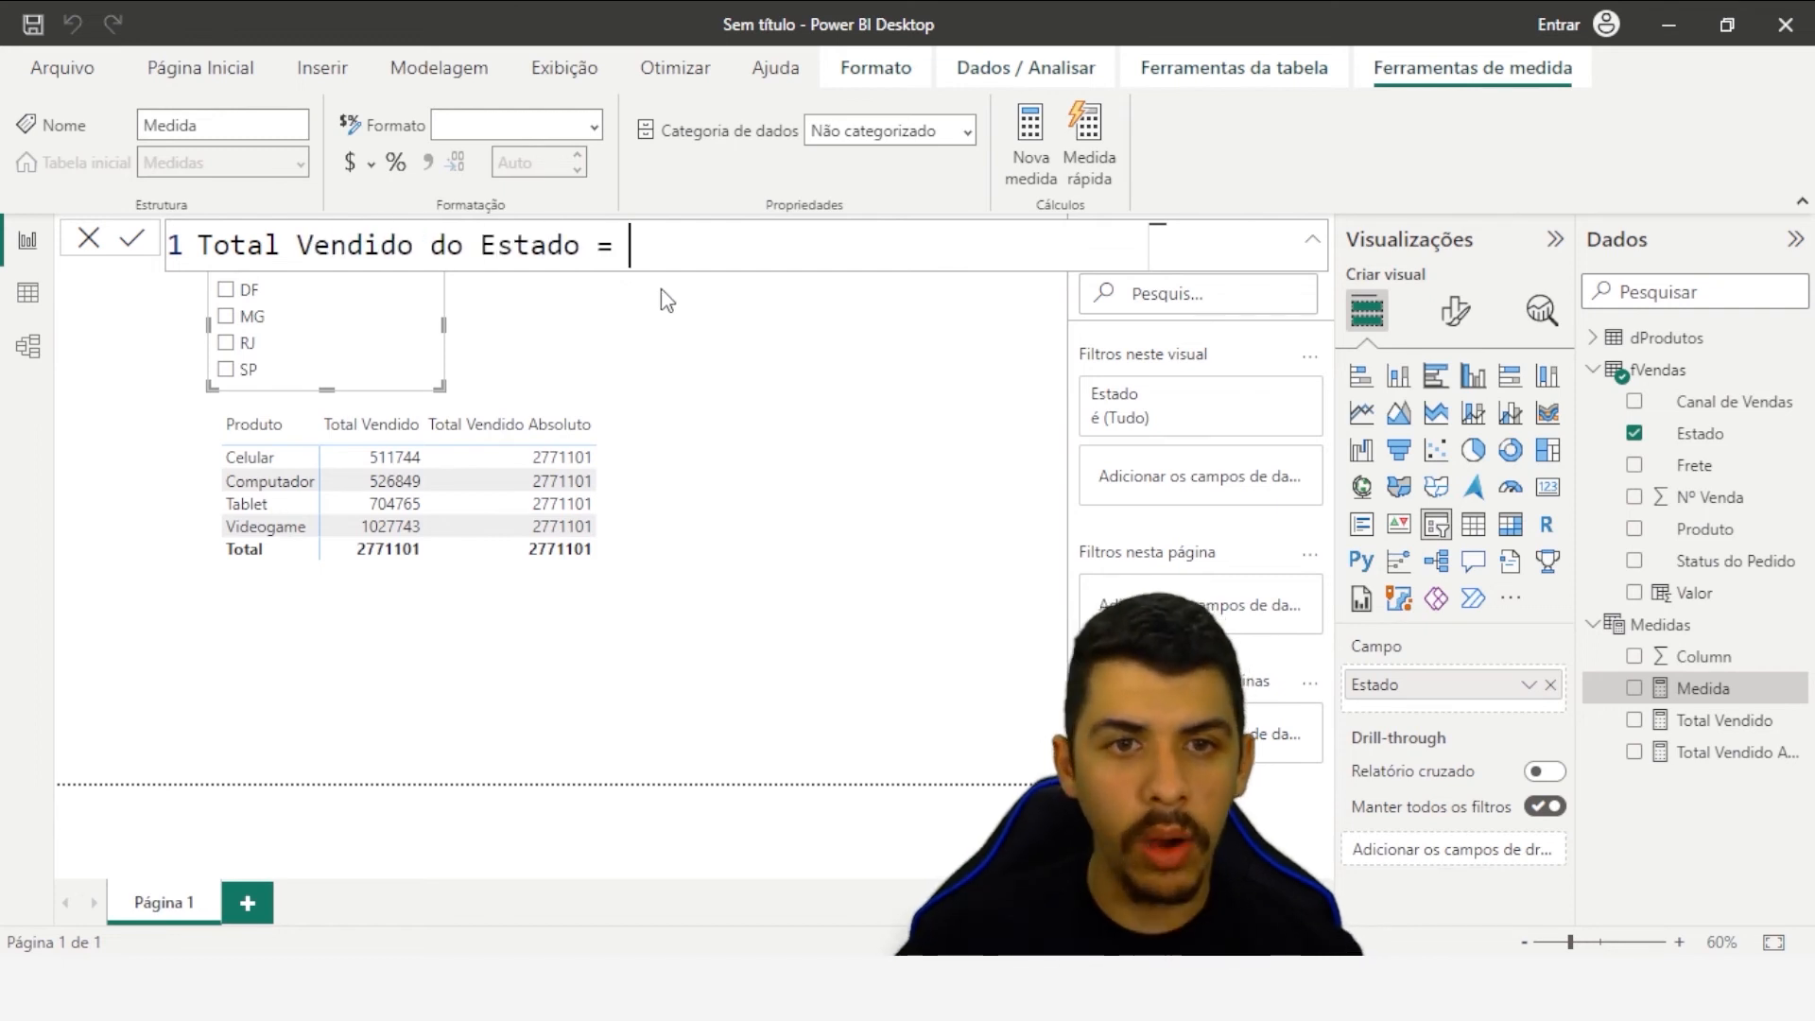
# - Start the formula with CALCULATE([Total Vendido]; and continue on a second line for the filter argument
pyautogui.write('CALCULATE(')
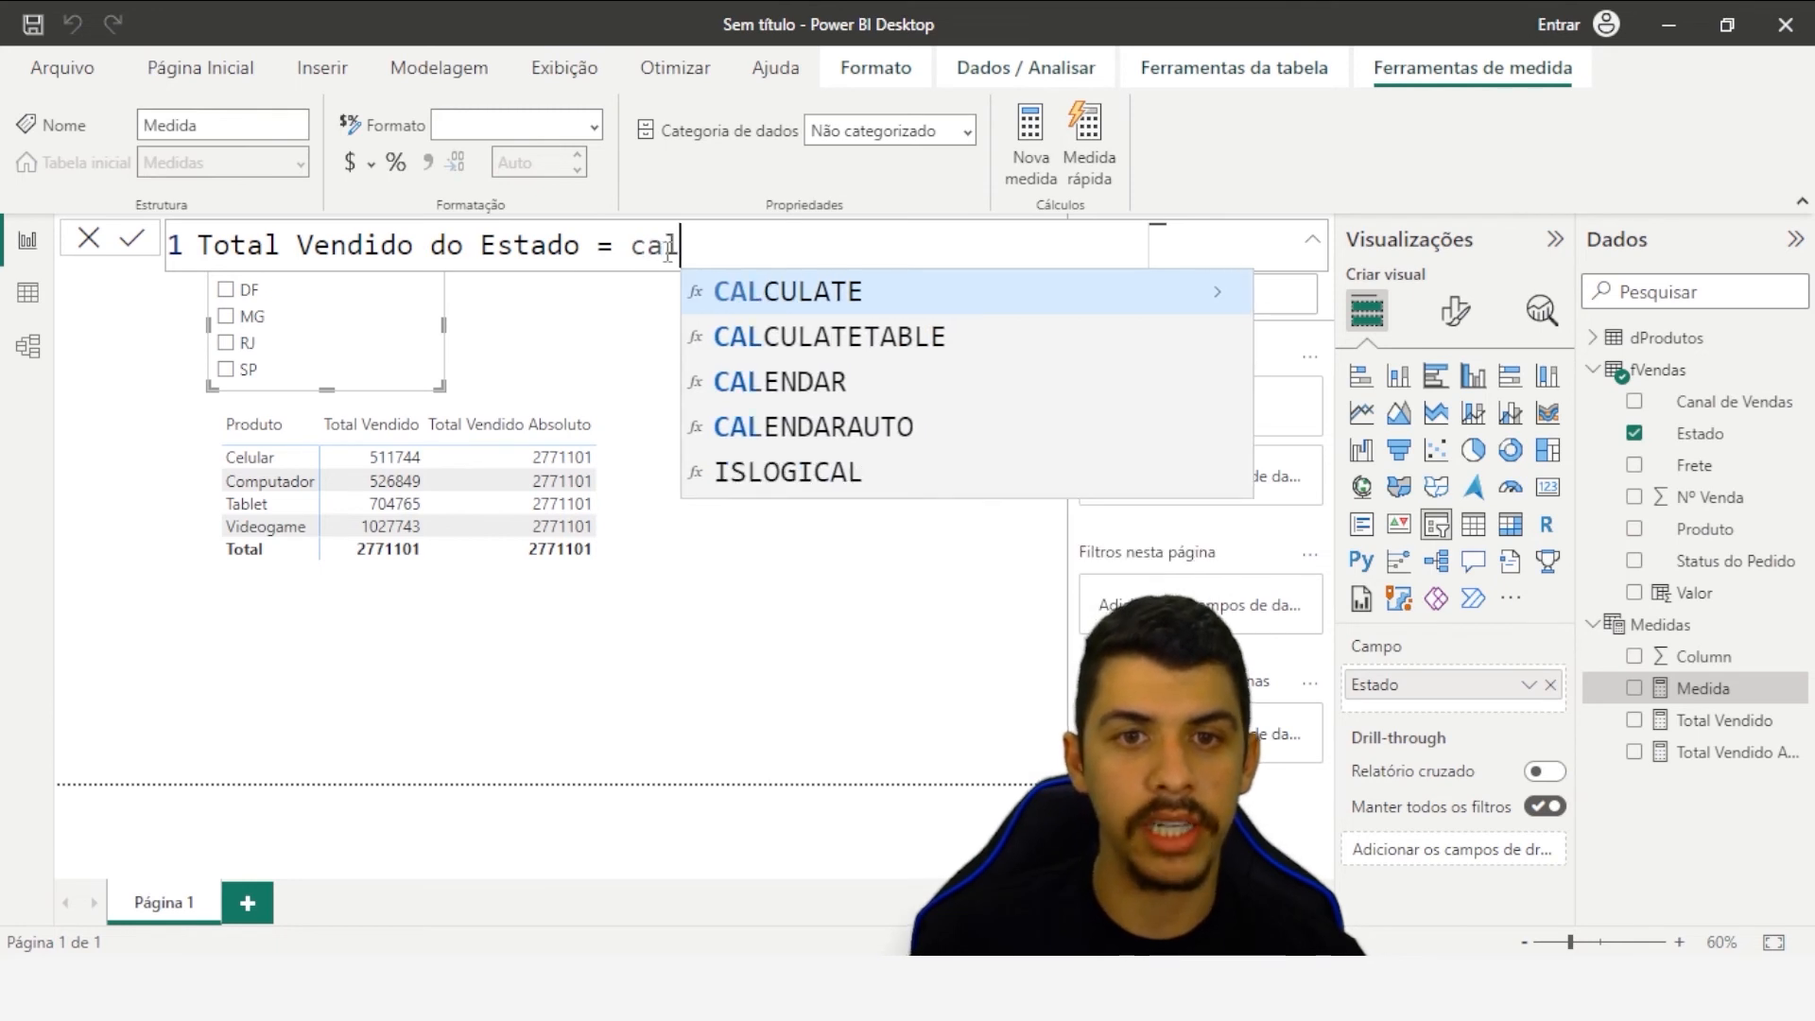
pyautogui.write('[Total')
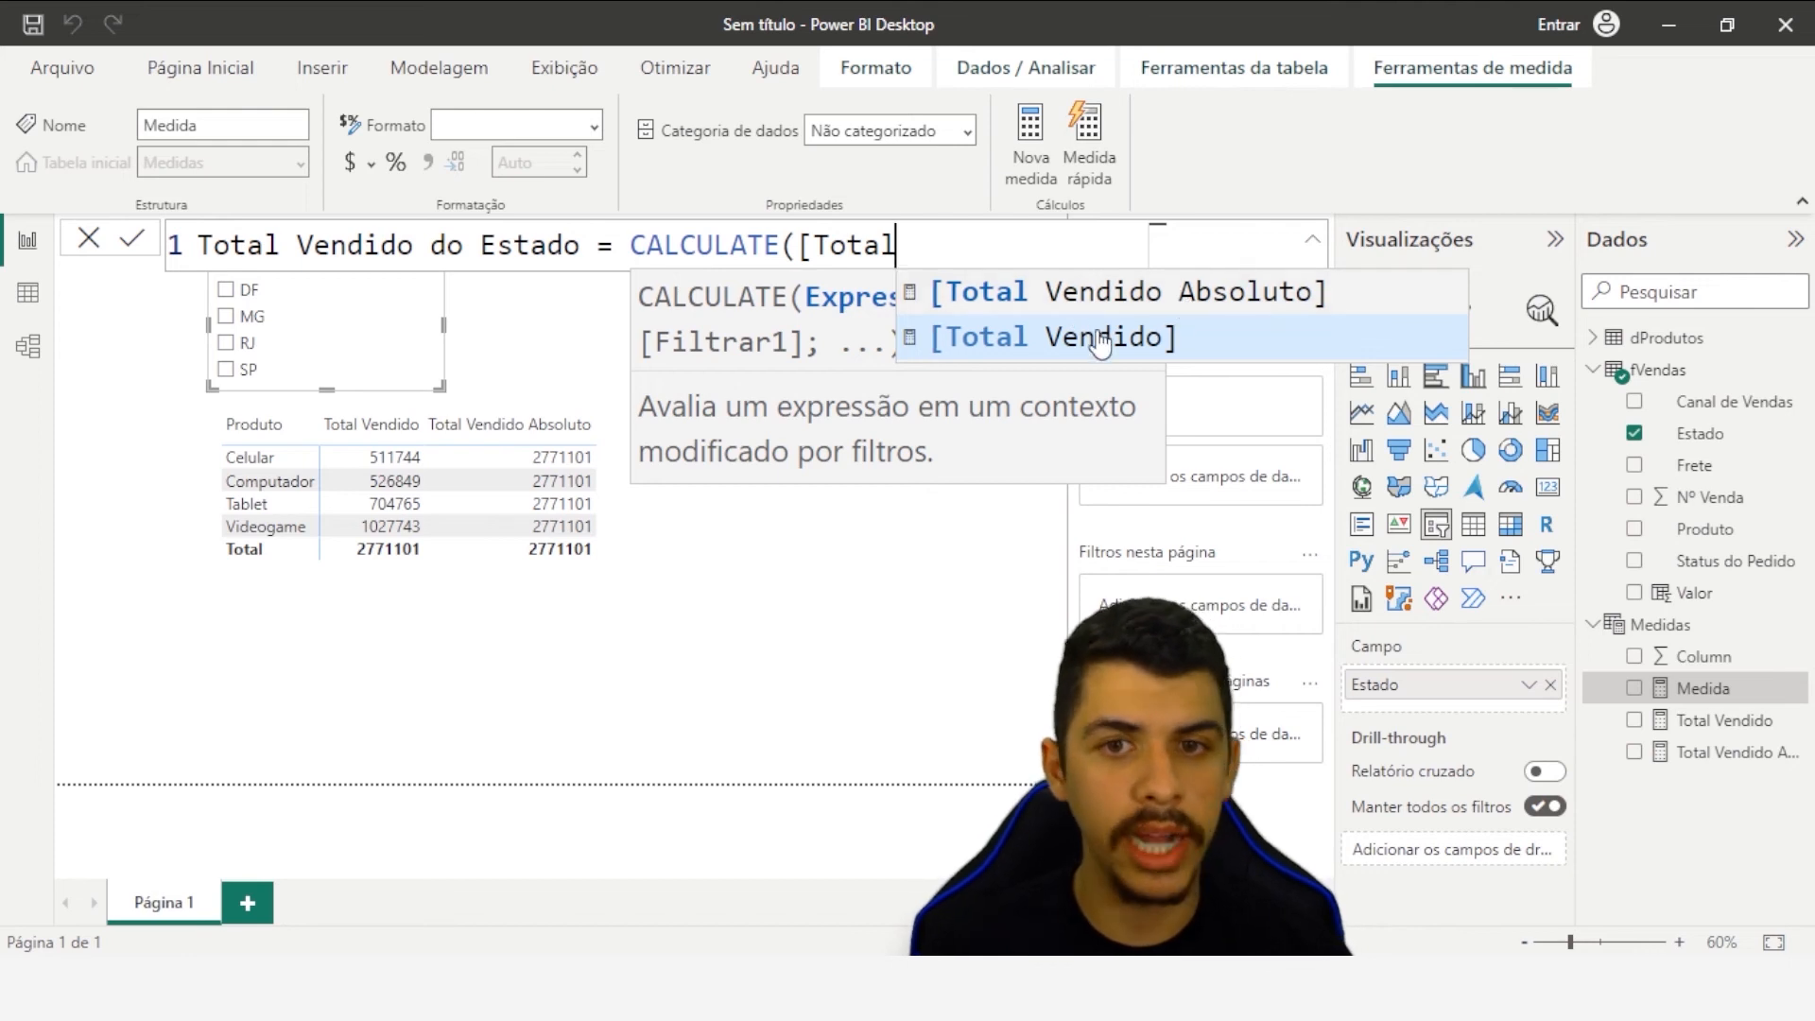
pyautogui.click(1019, 337)
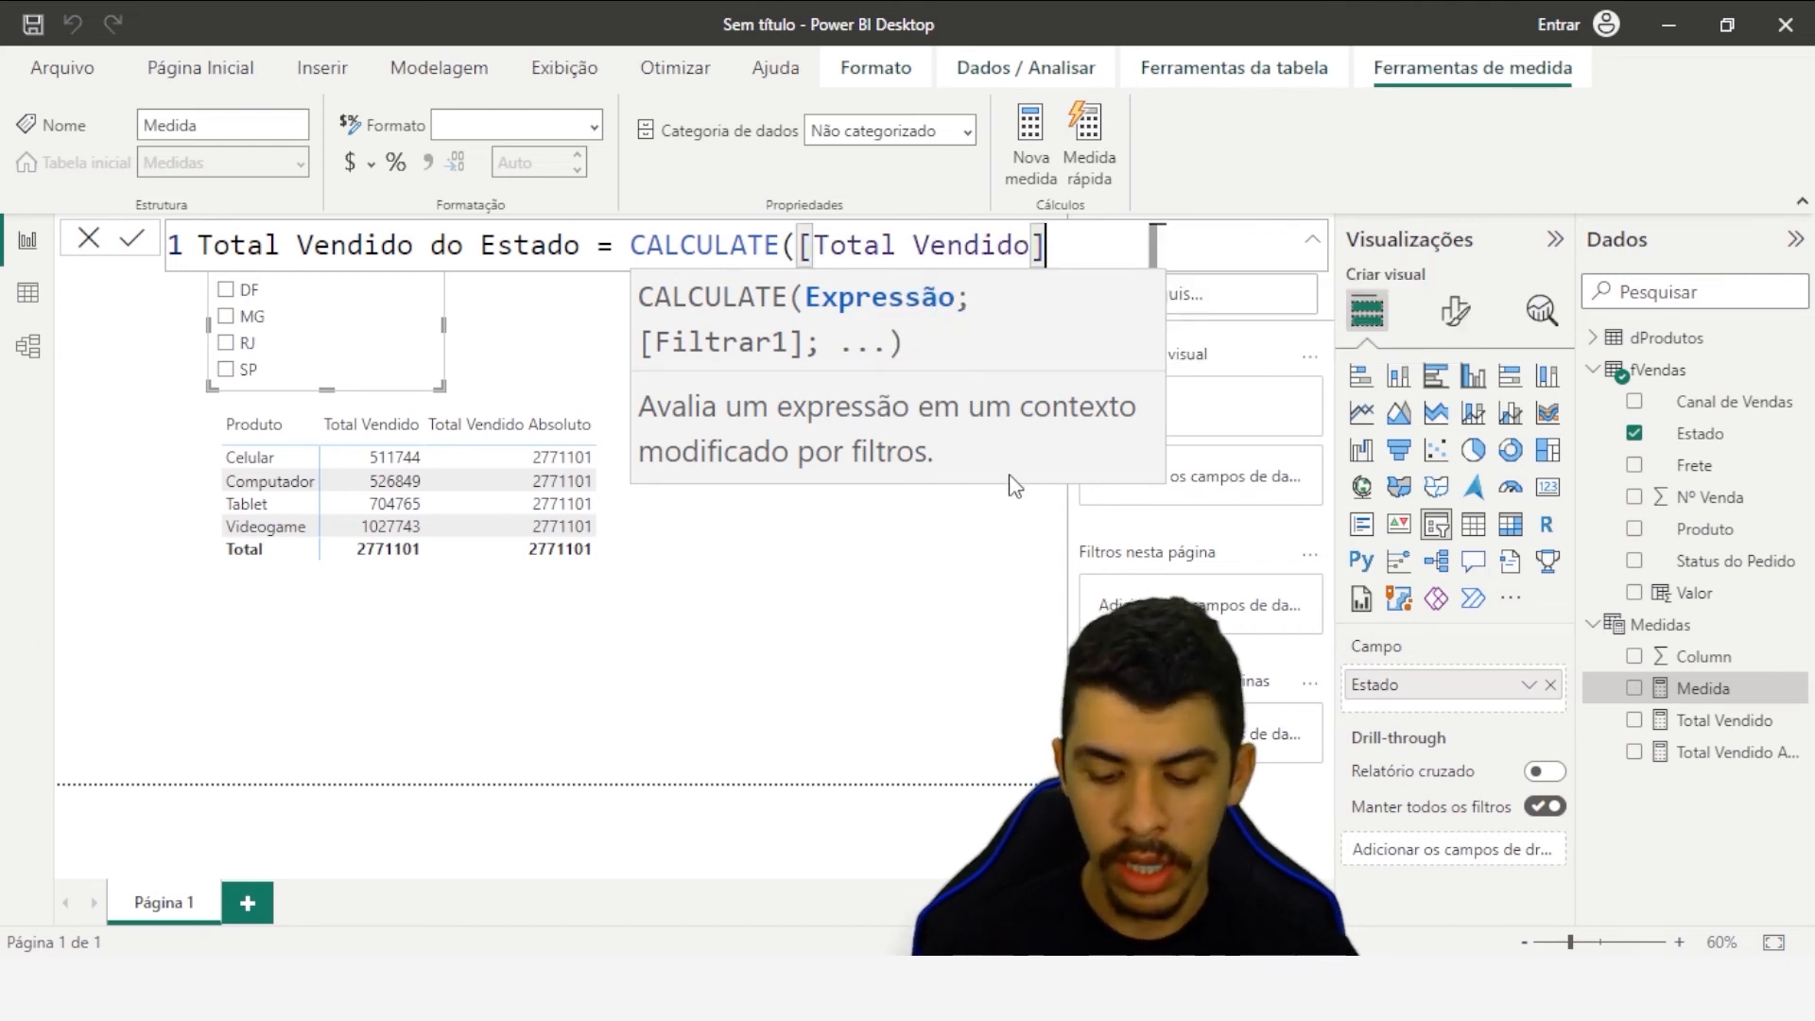
pyautogui.write(';')
pyautogui.hotkey('shift', 'Return')
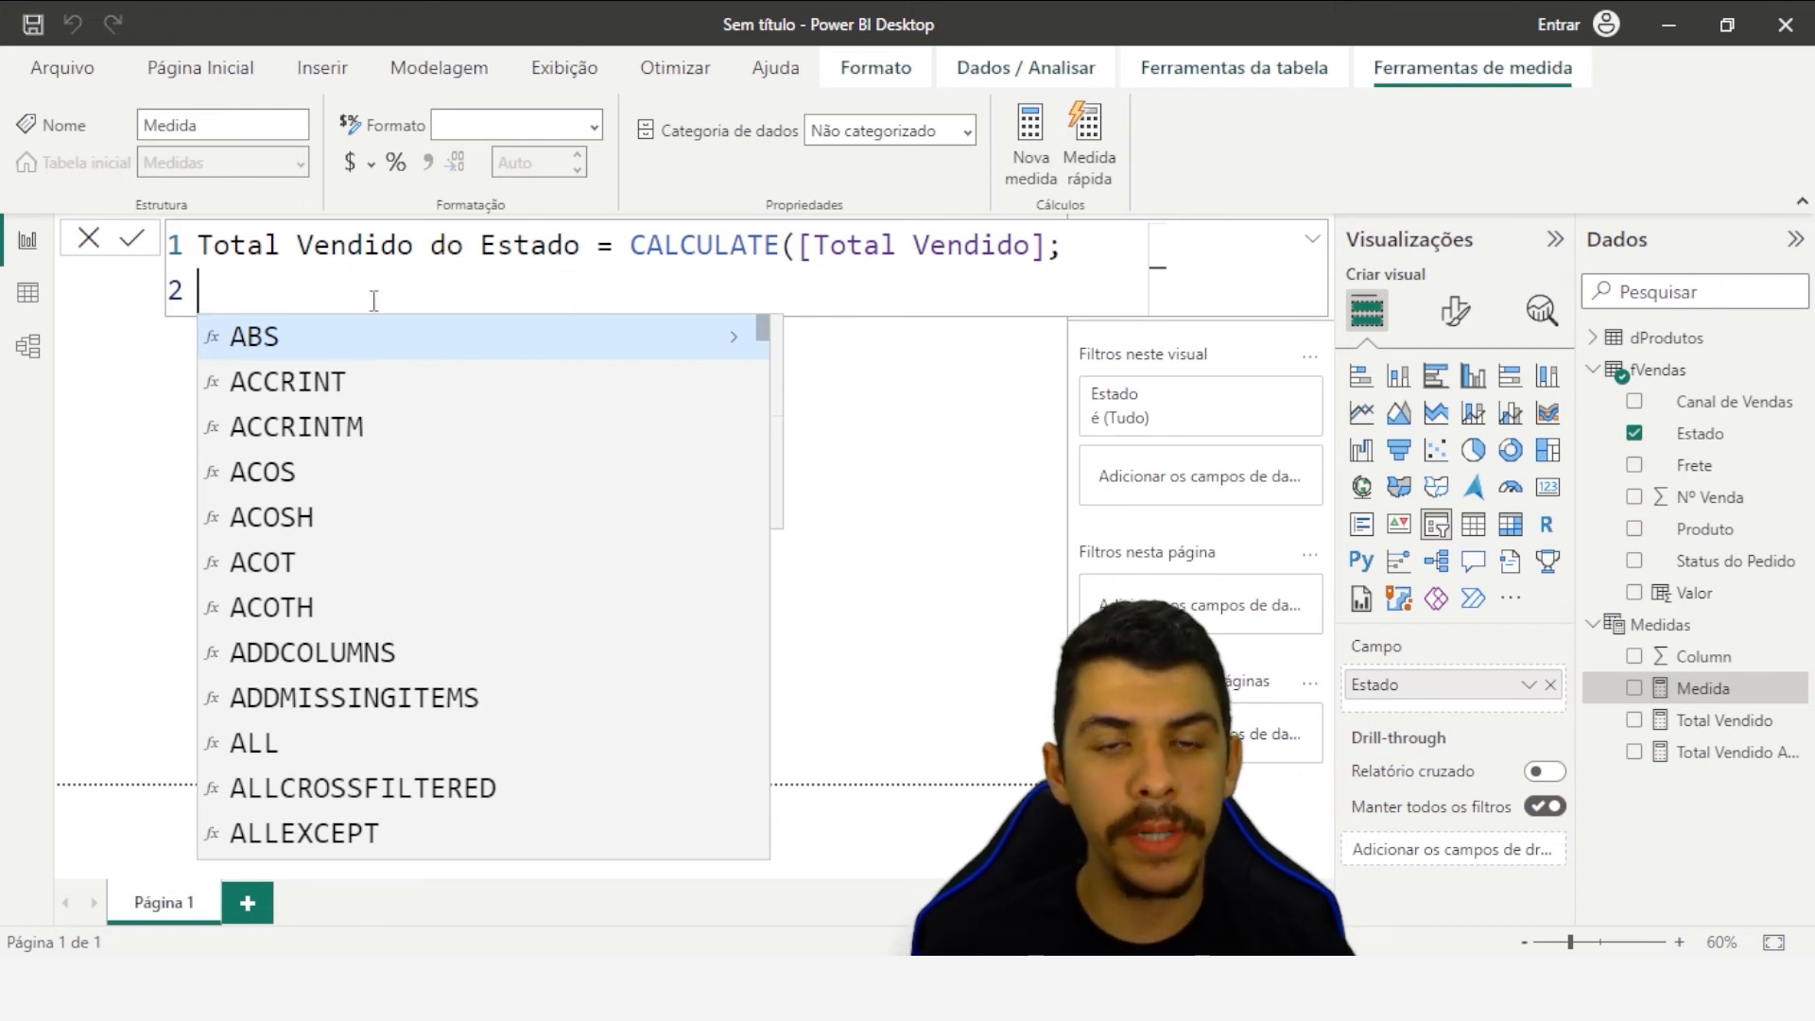
pyautogui.click(803, 247)
pyautogui.press('Down')
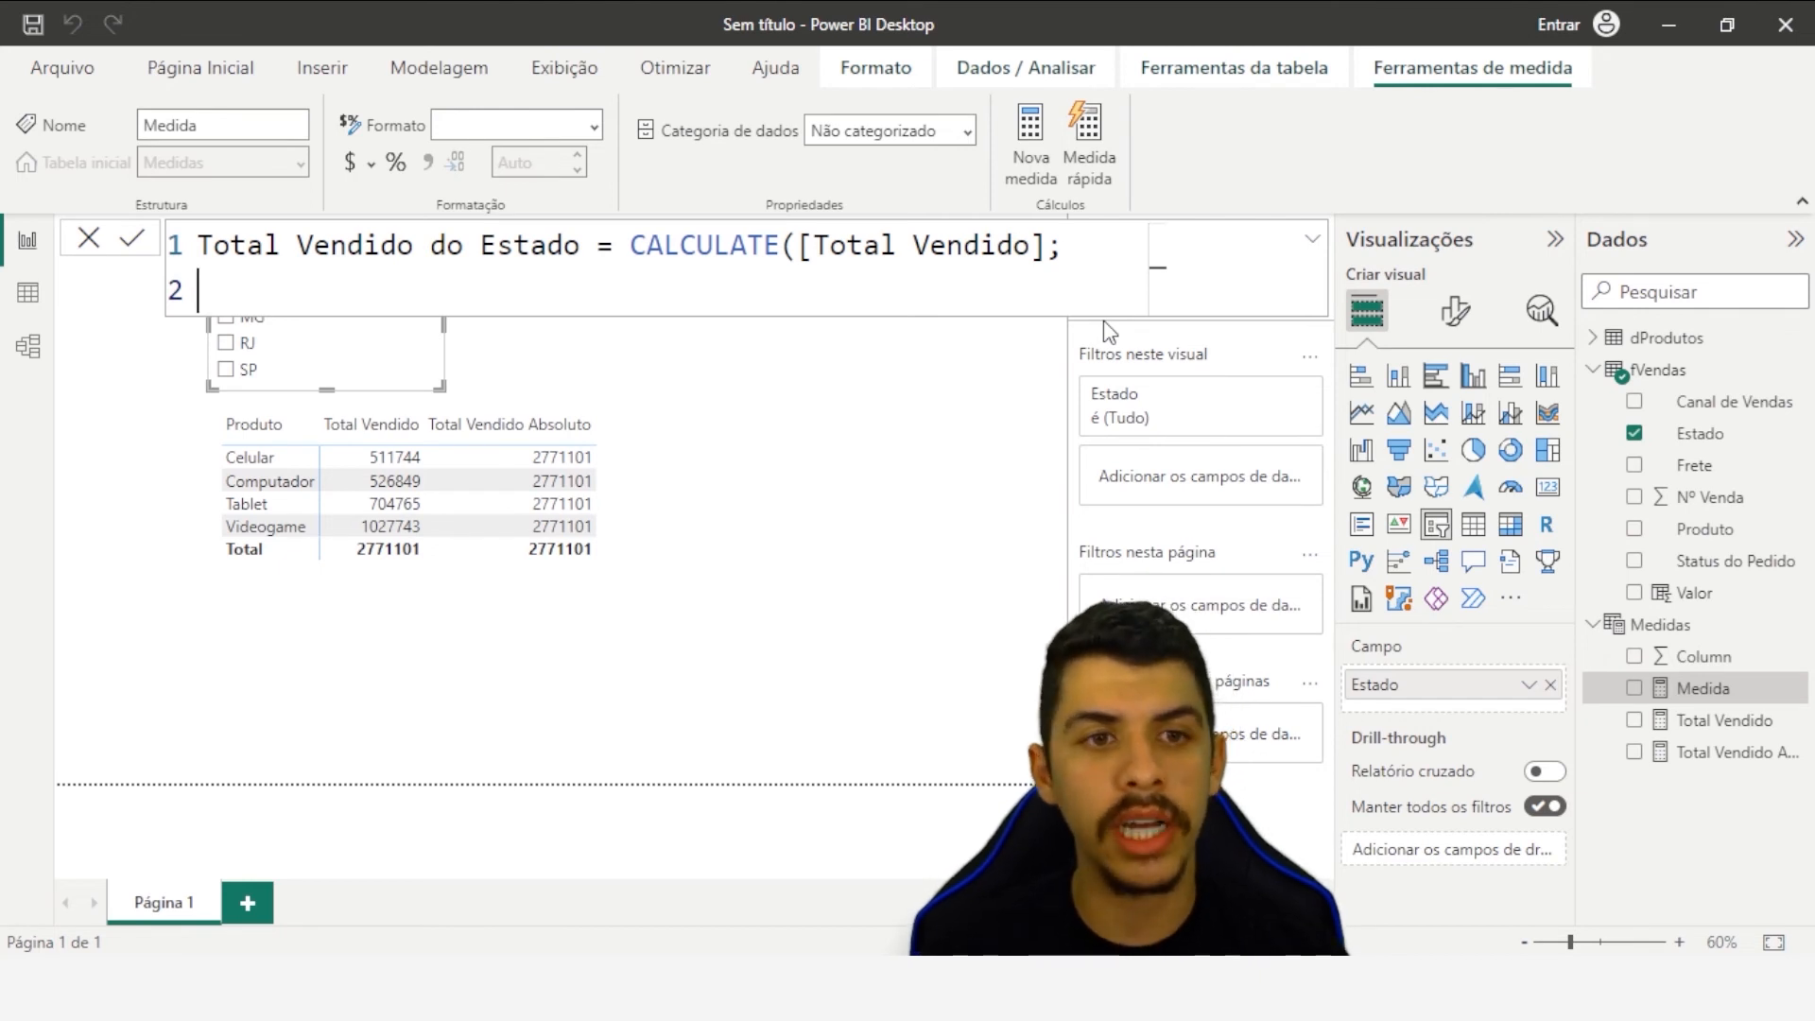
# - Complete the measure with ALLSELECTED(fVendas) as the CALCULATE filter and commit it
pyautogui.write('all')
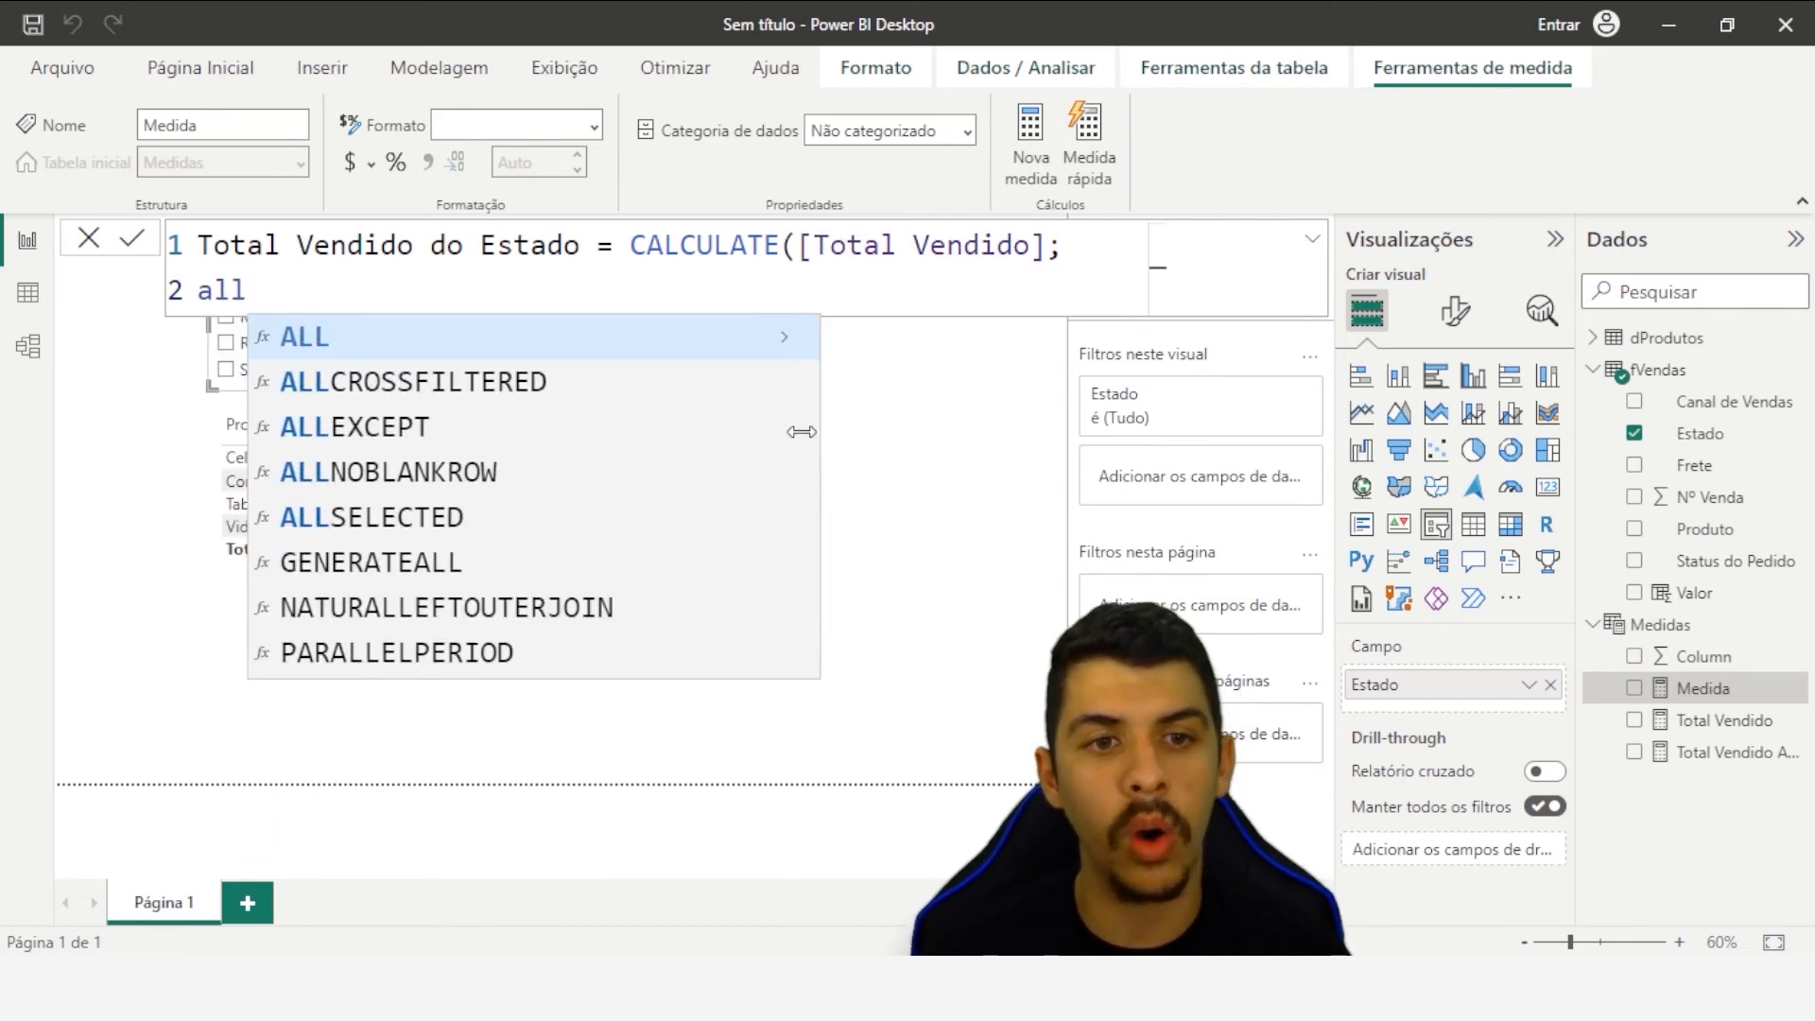
pyautogui.click(359, 519)
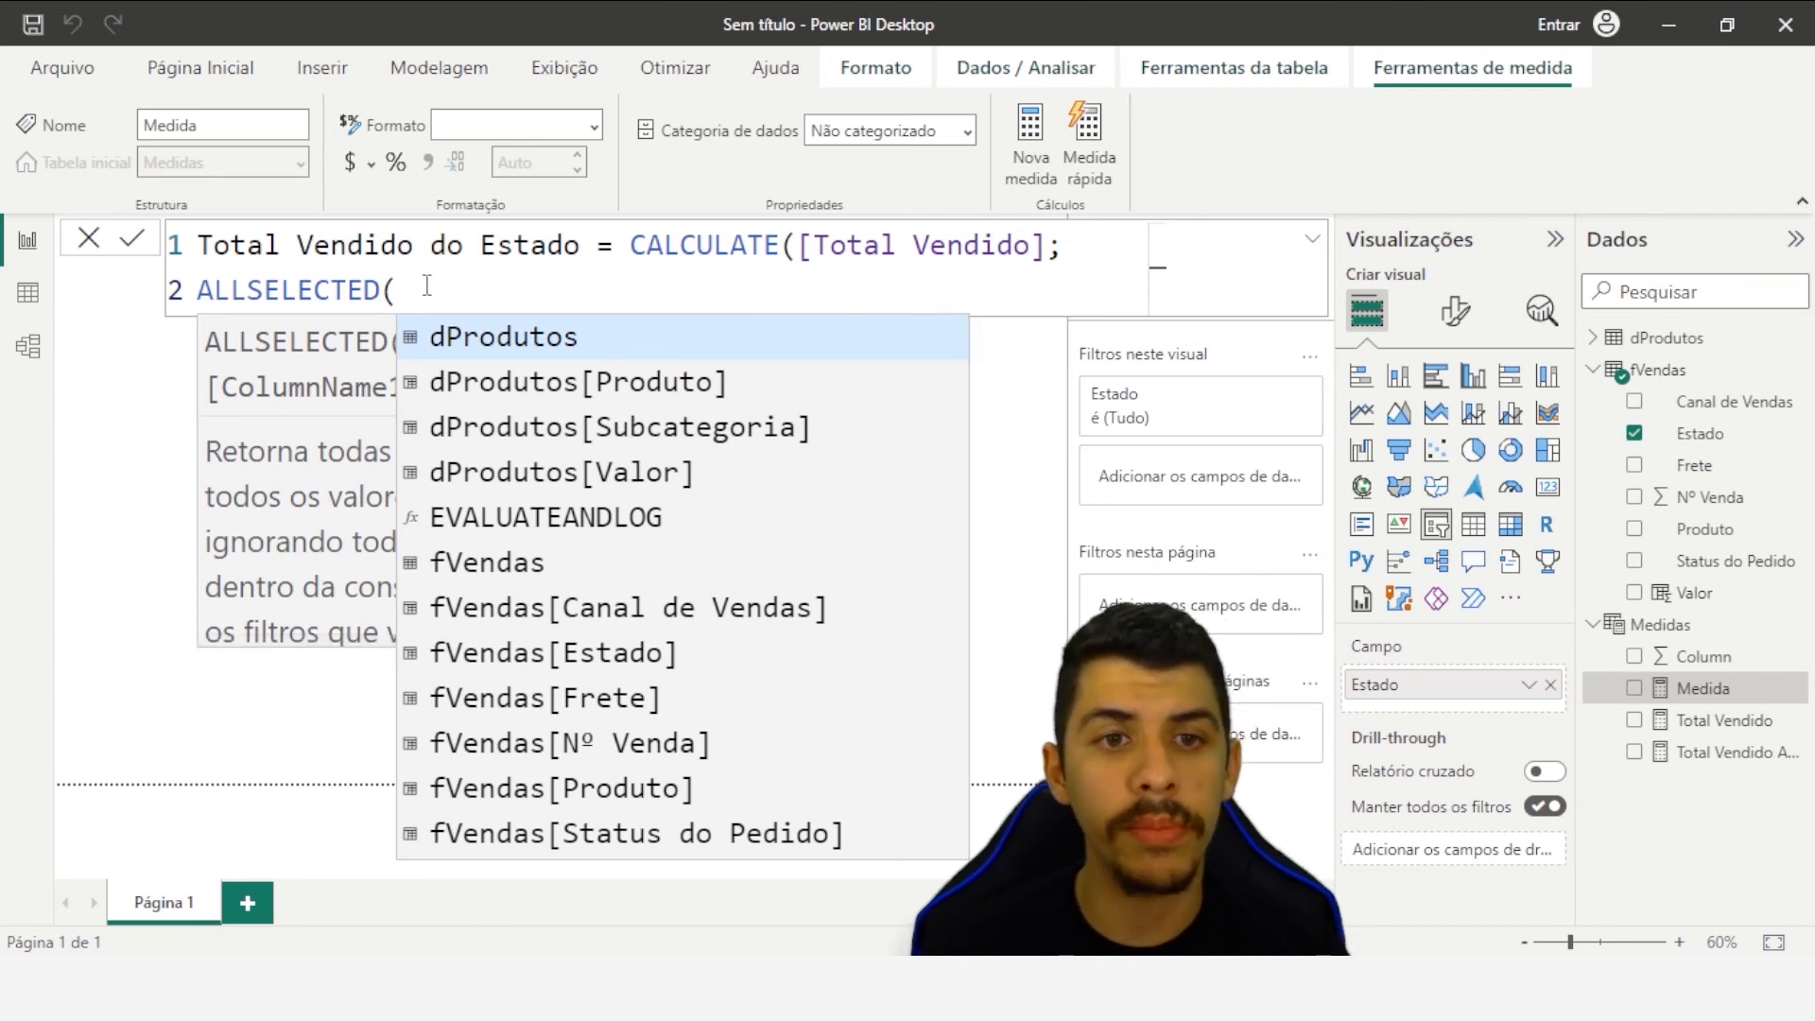
pyautogui.press('Escape')
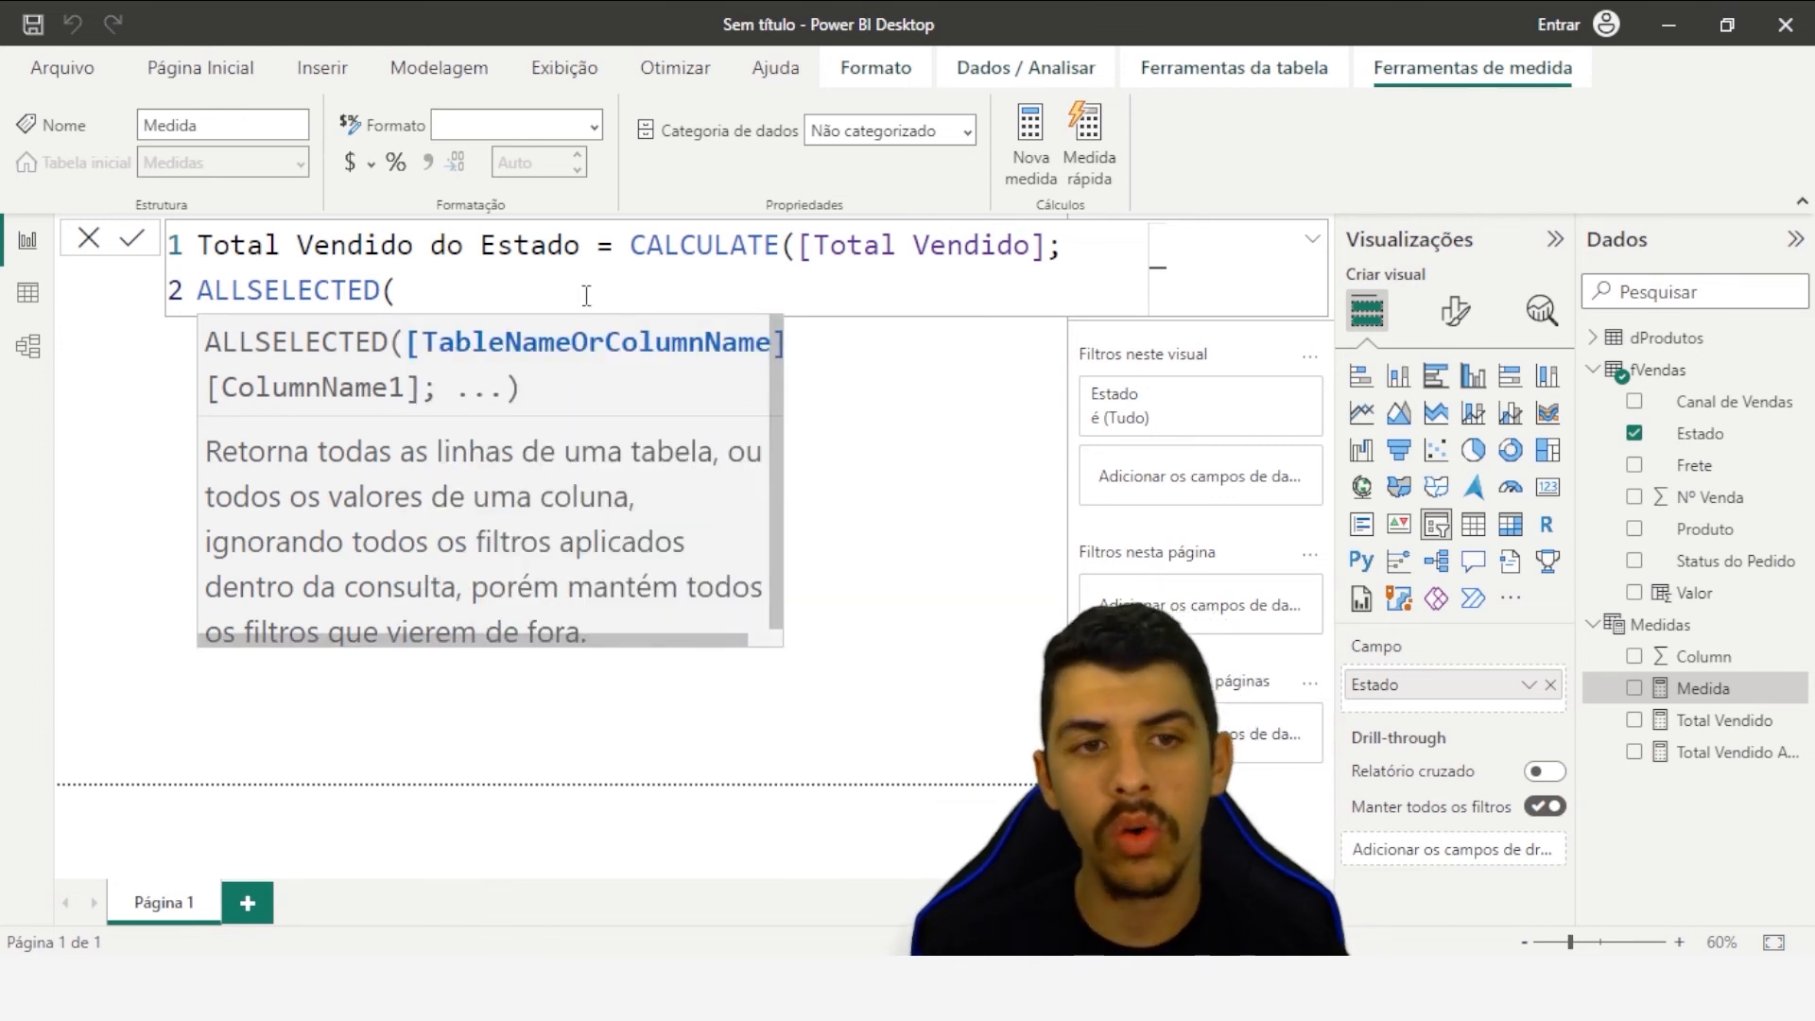
pyautogui.write('fv')
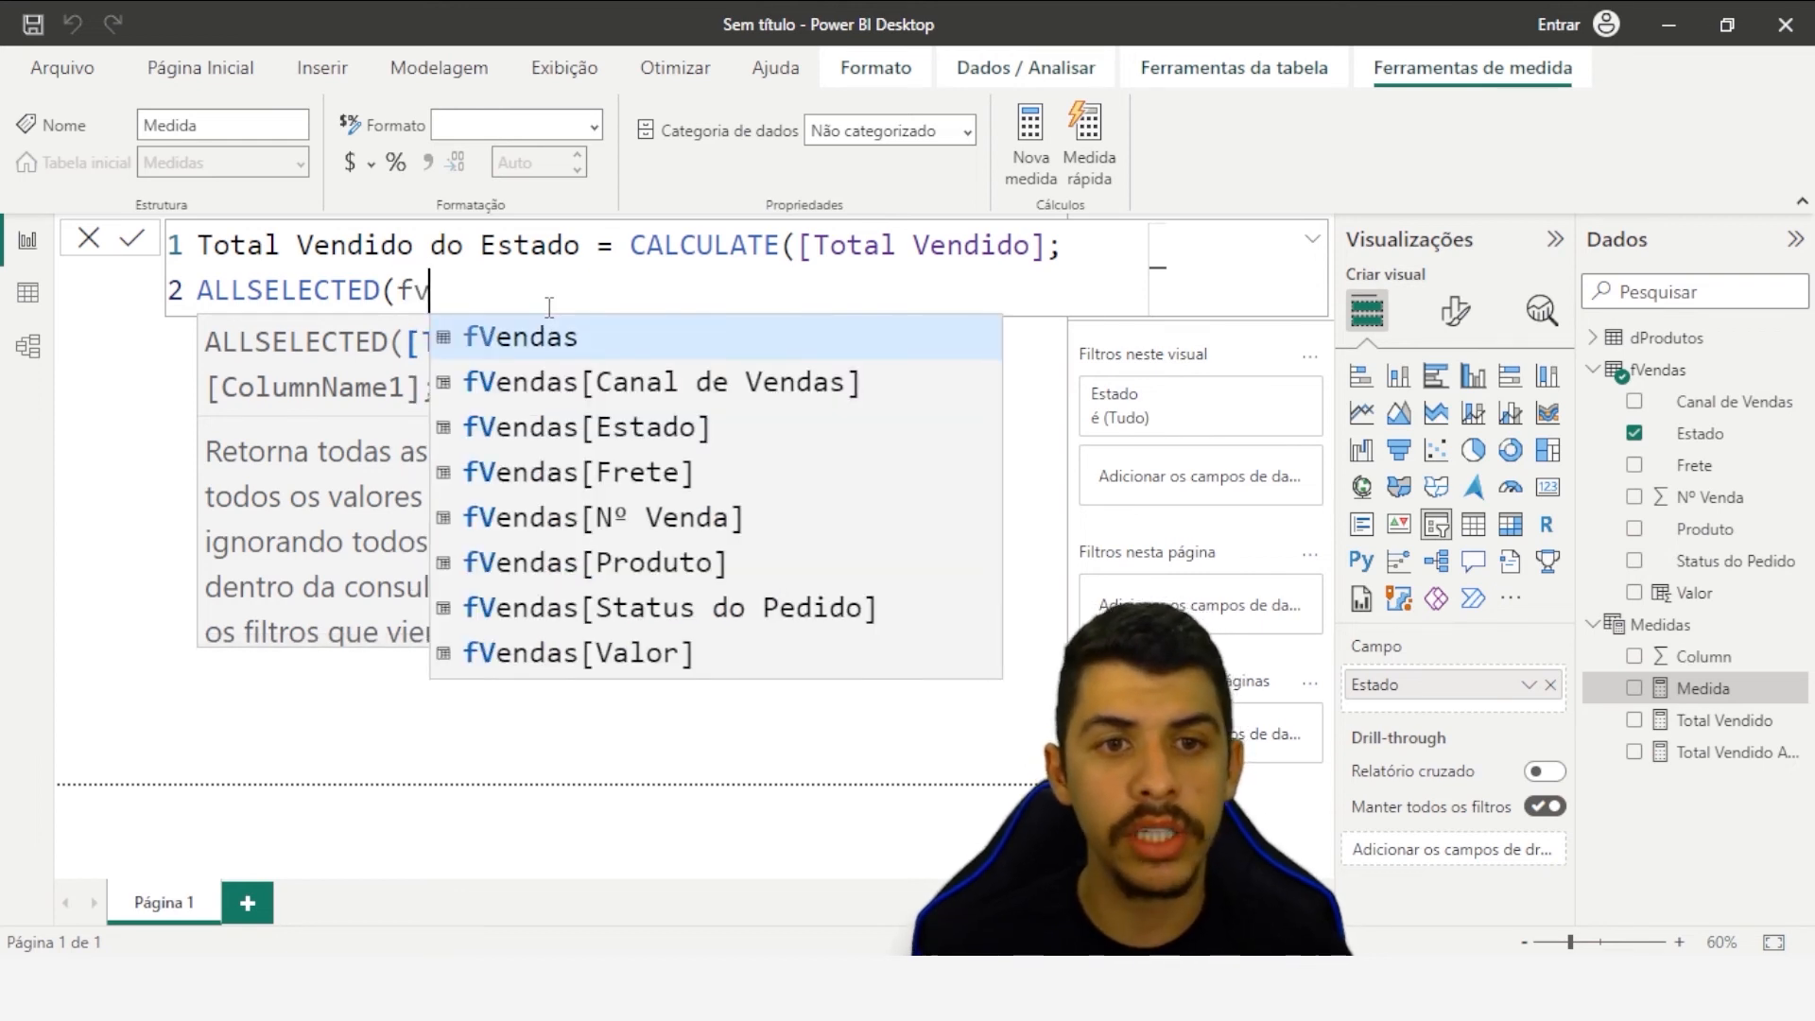
pyautogui.press('Tab')
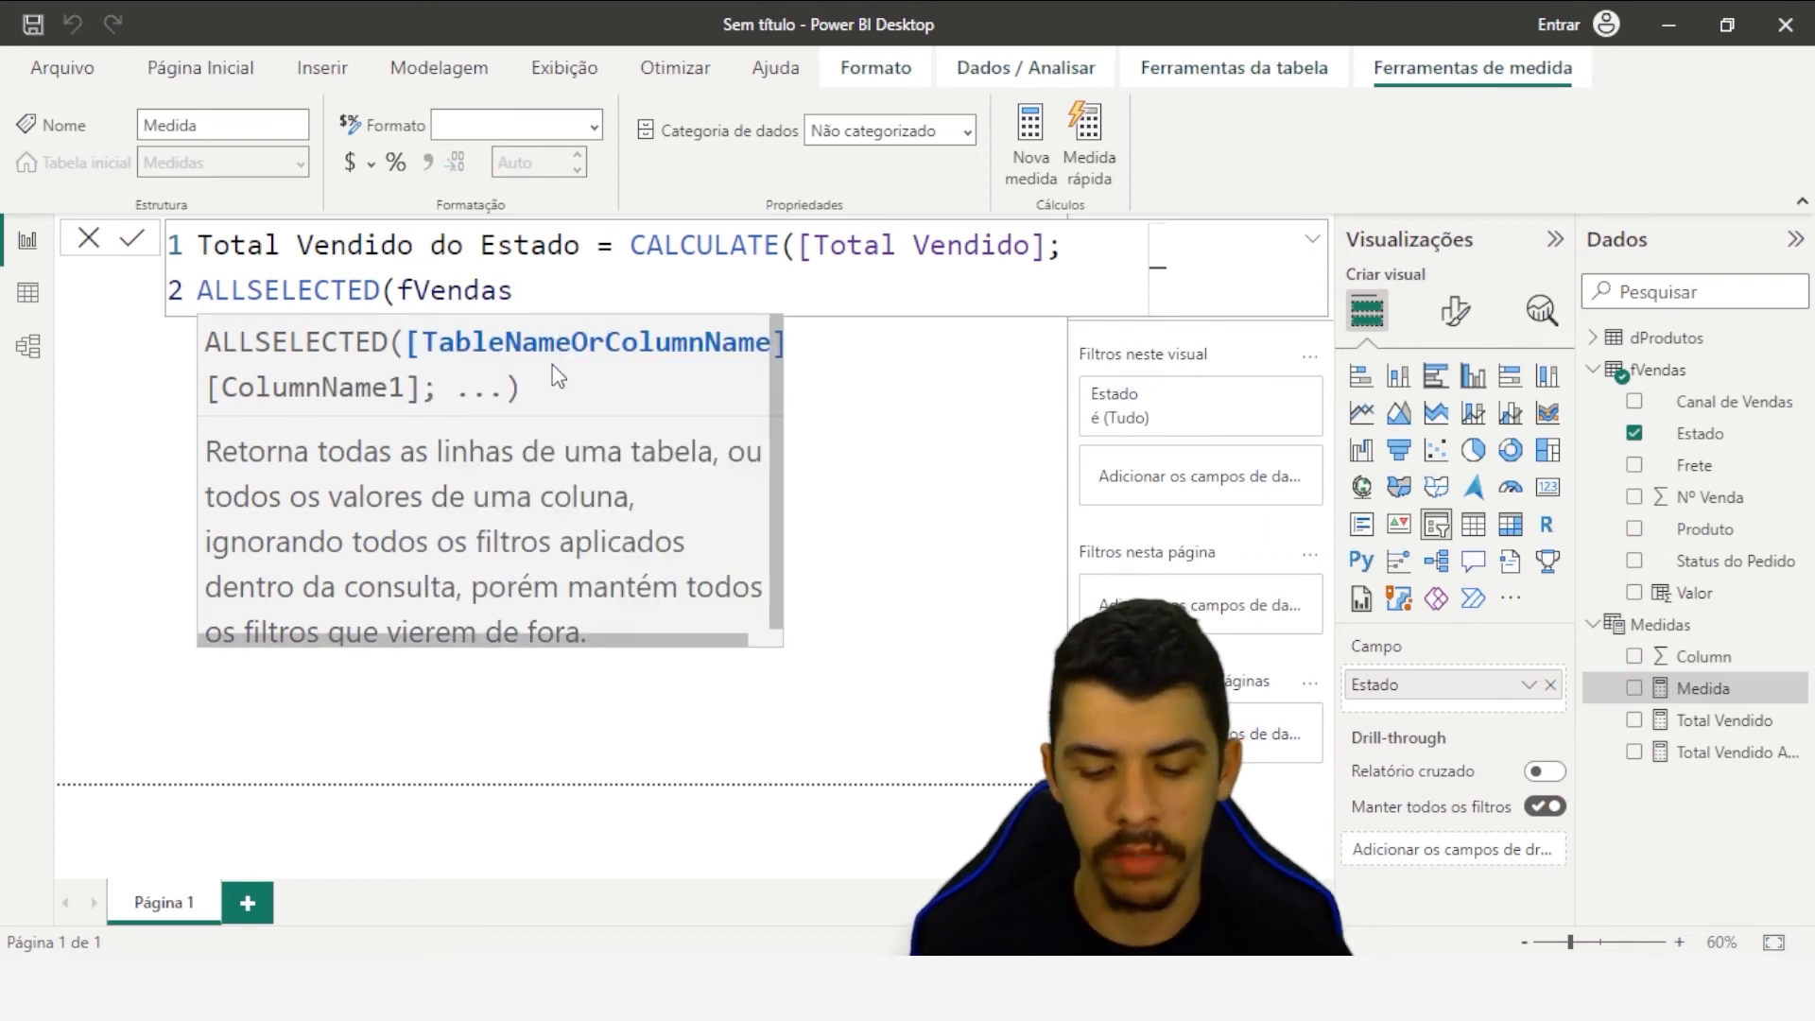
pyautogui.write(')')
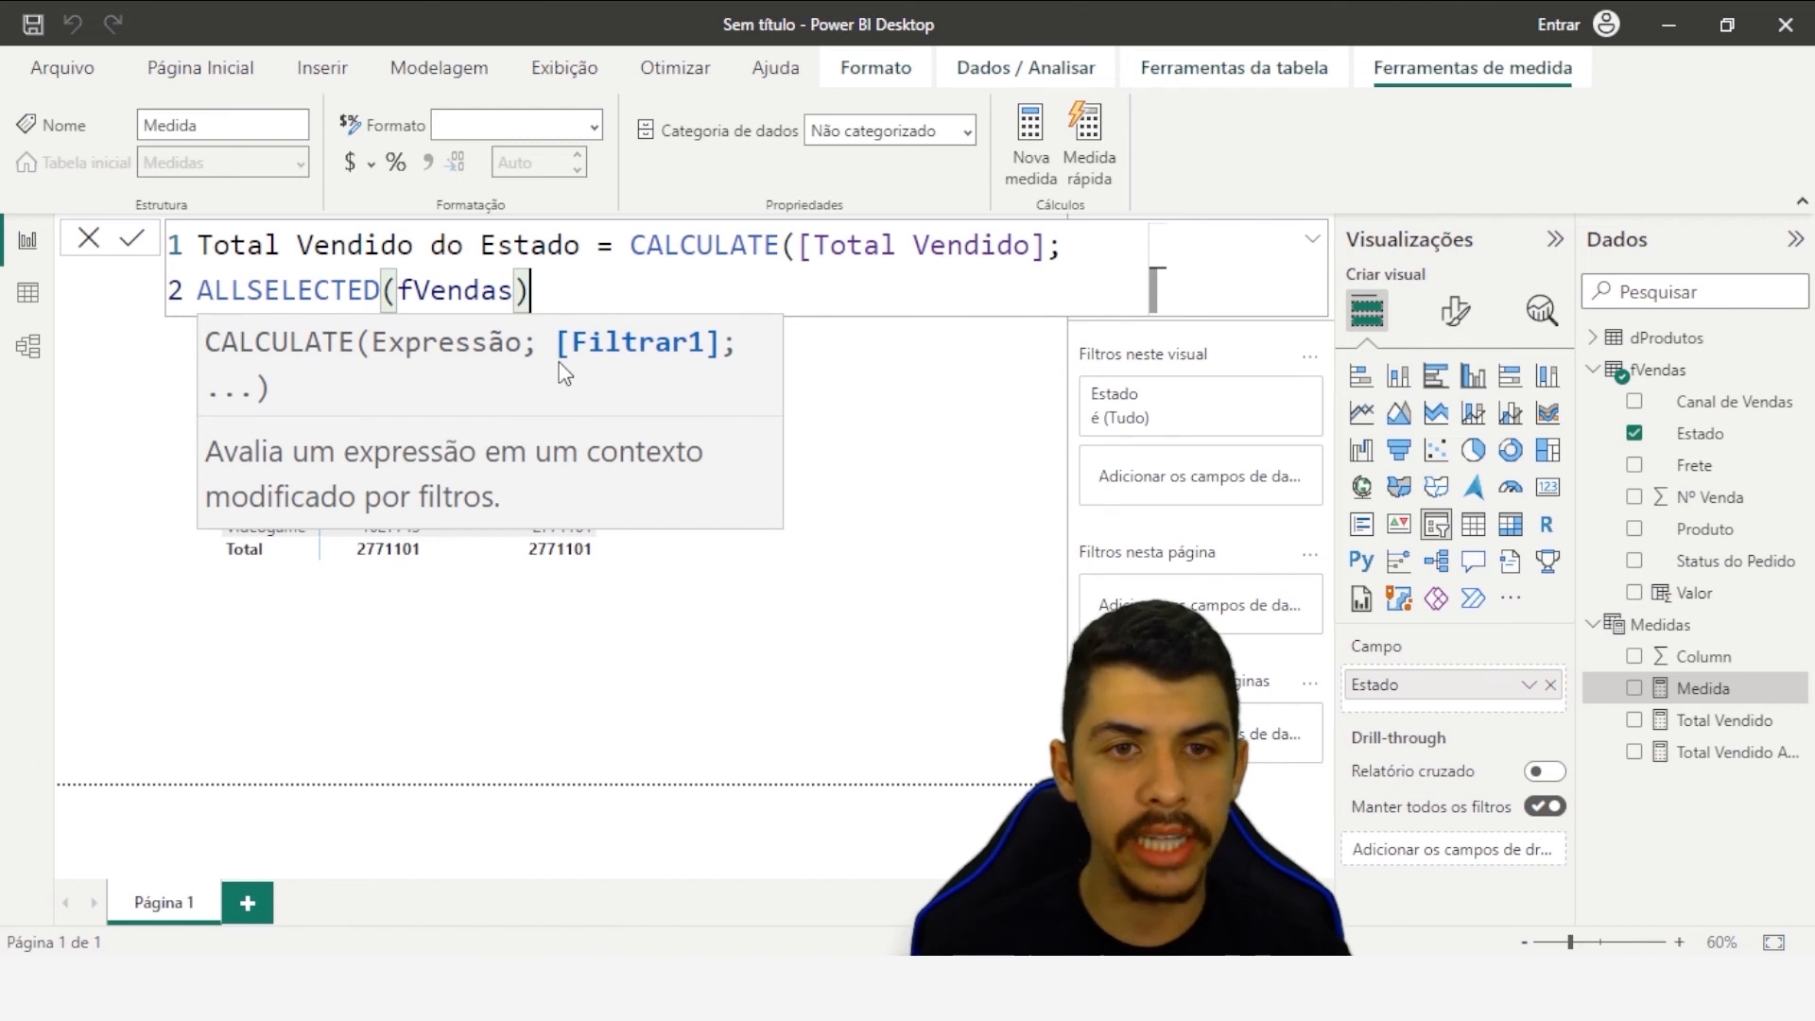
pyautogui.write(')')
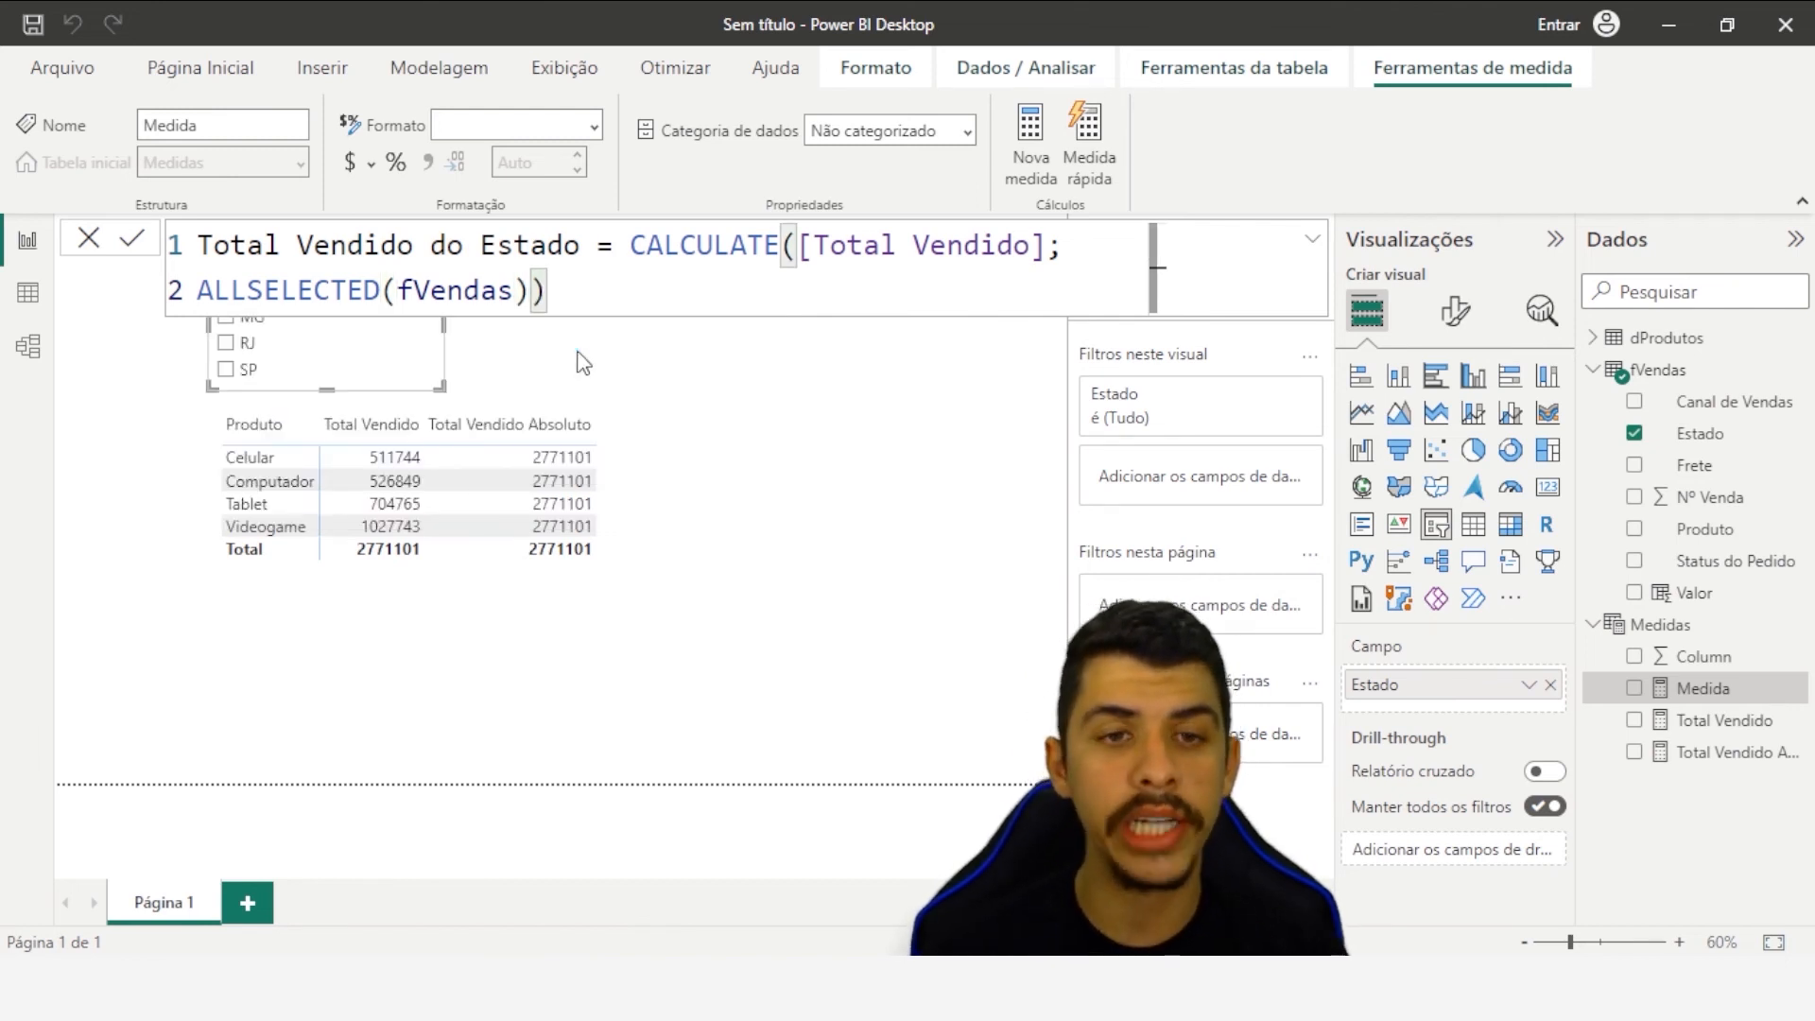
pyautogui.press('Return')
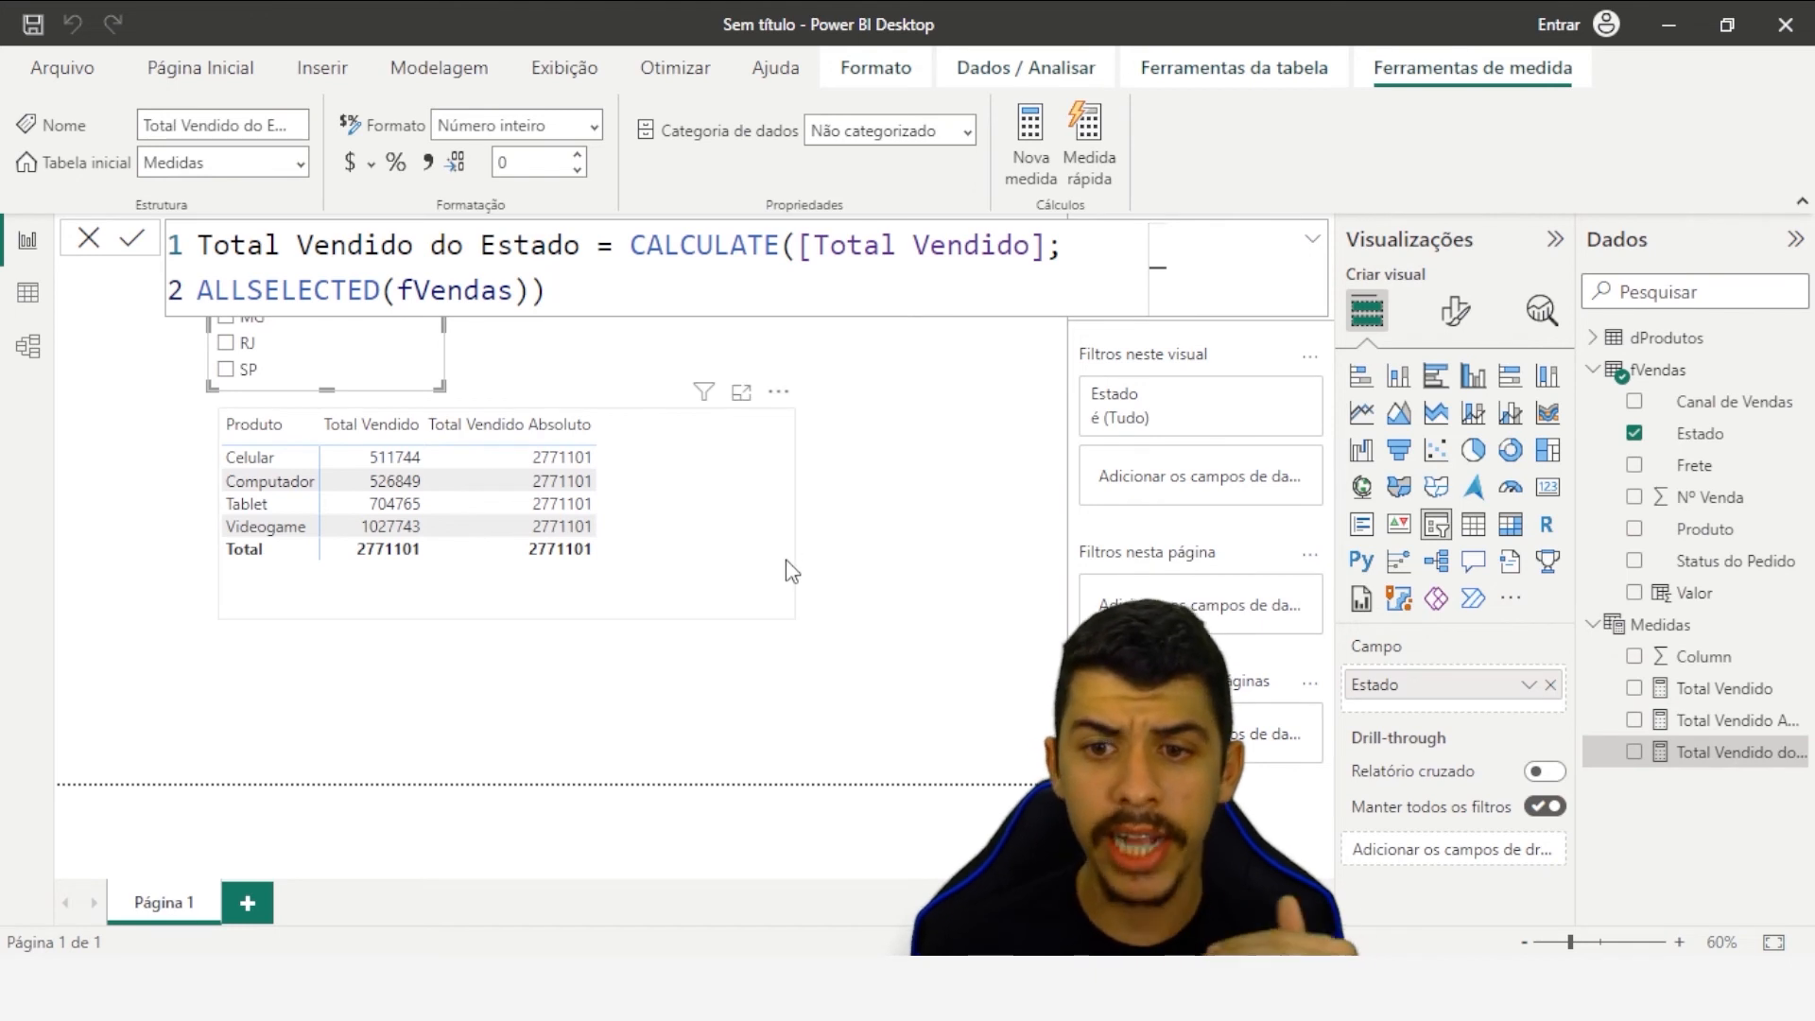
# - Add Total Vendido do Estado to the Produto matrix values and widen the matrix
pyautogui.click(724, 486)
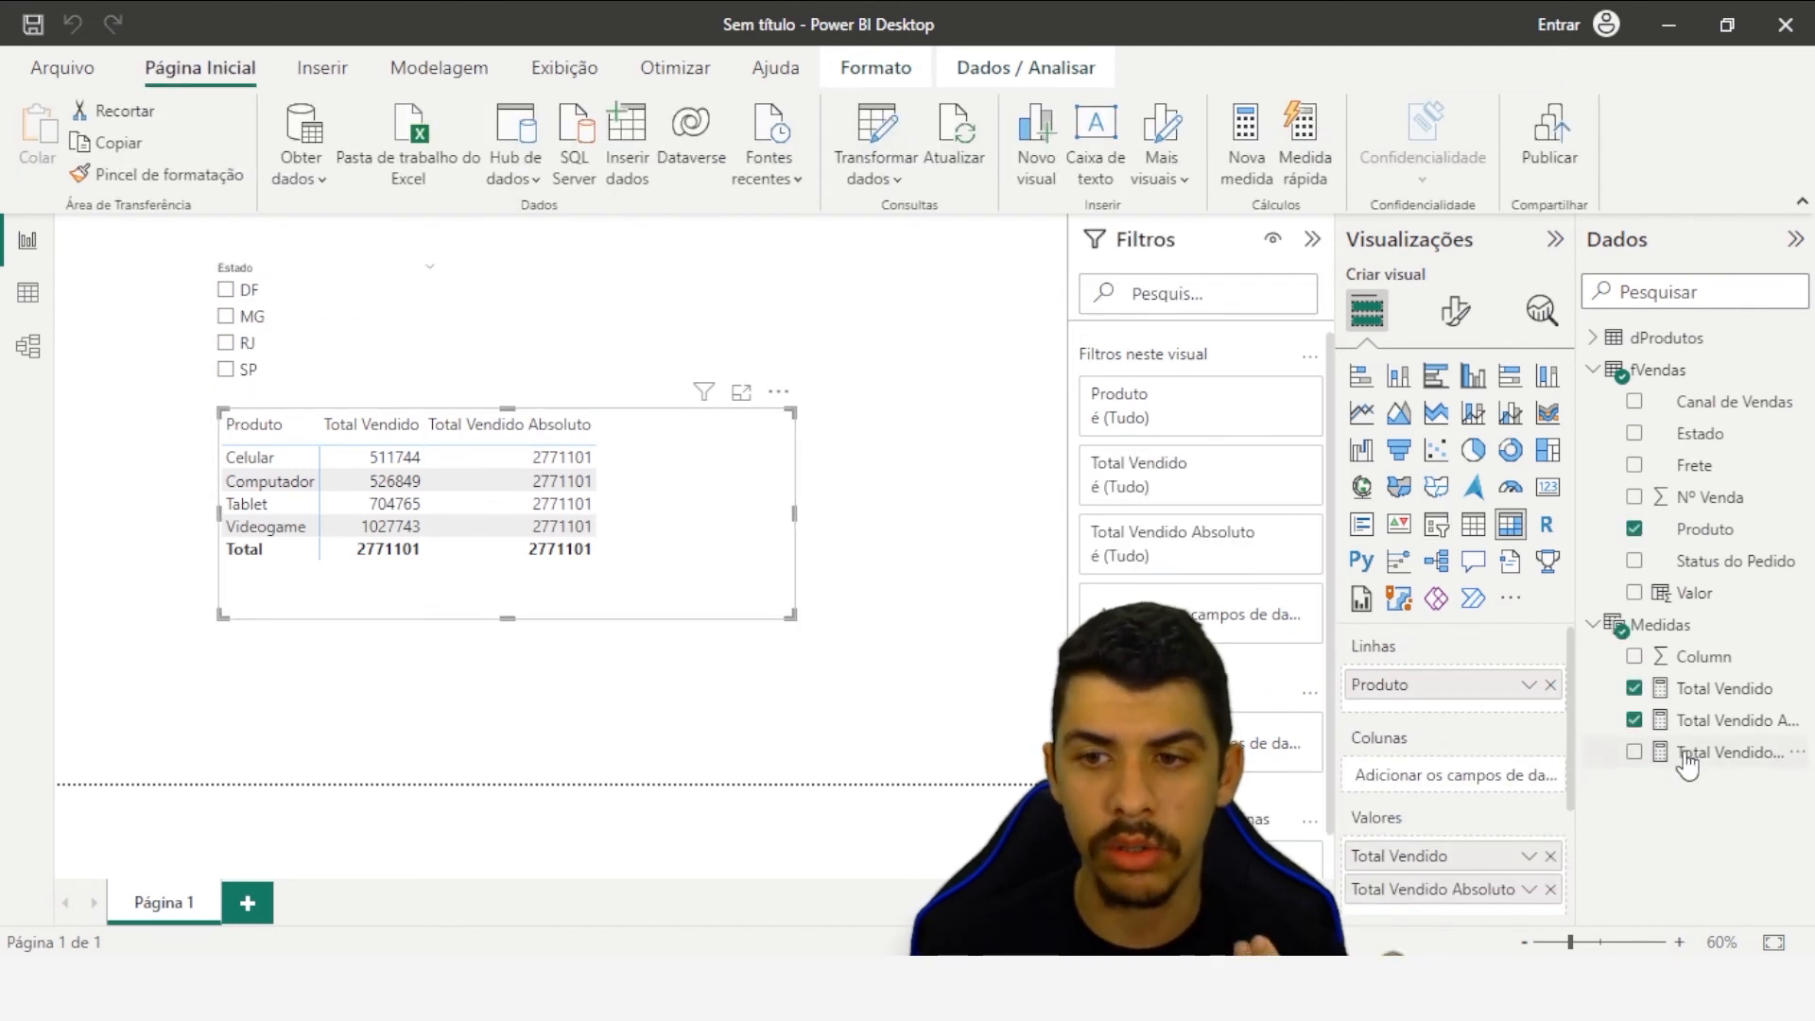
pyautogui.moveTo(1688, 764); pyautogui.dragTo(1428, 747)
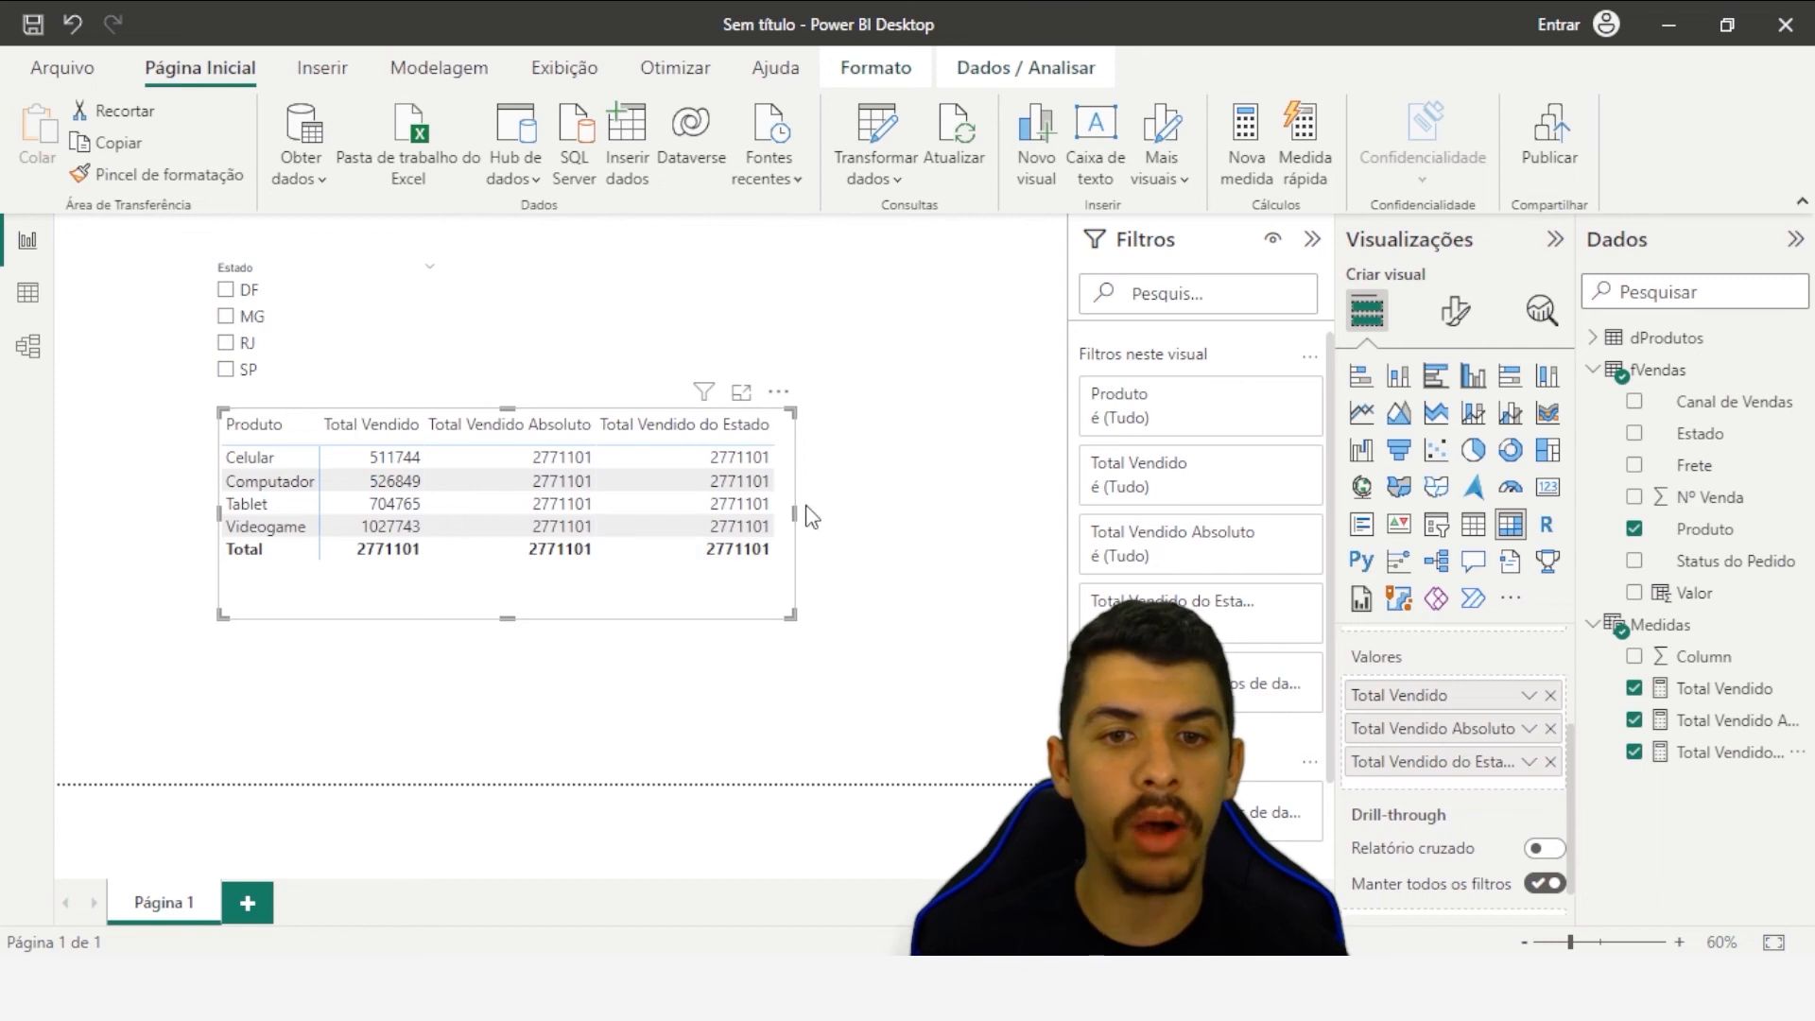
pyautogui.moveTo(793, 510); pyautogui.dragTo(971, 514)
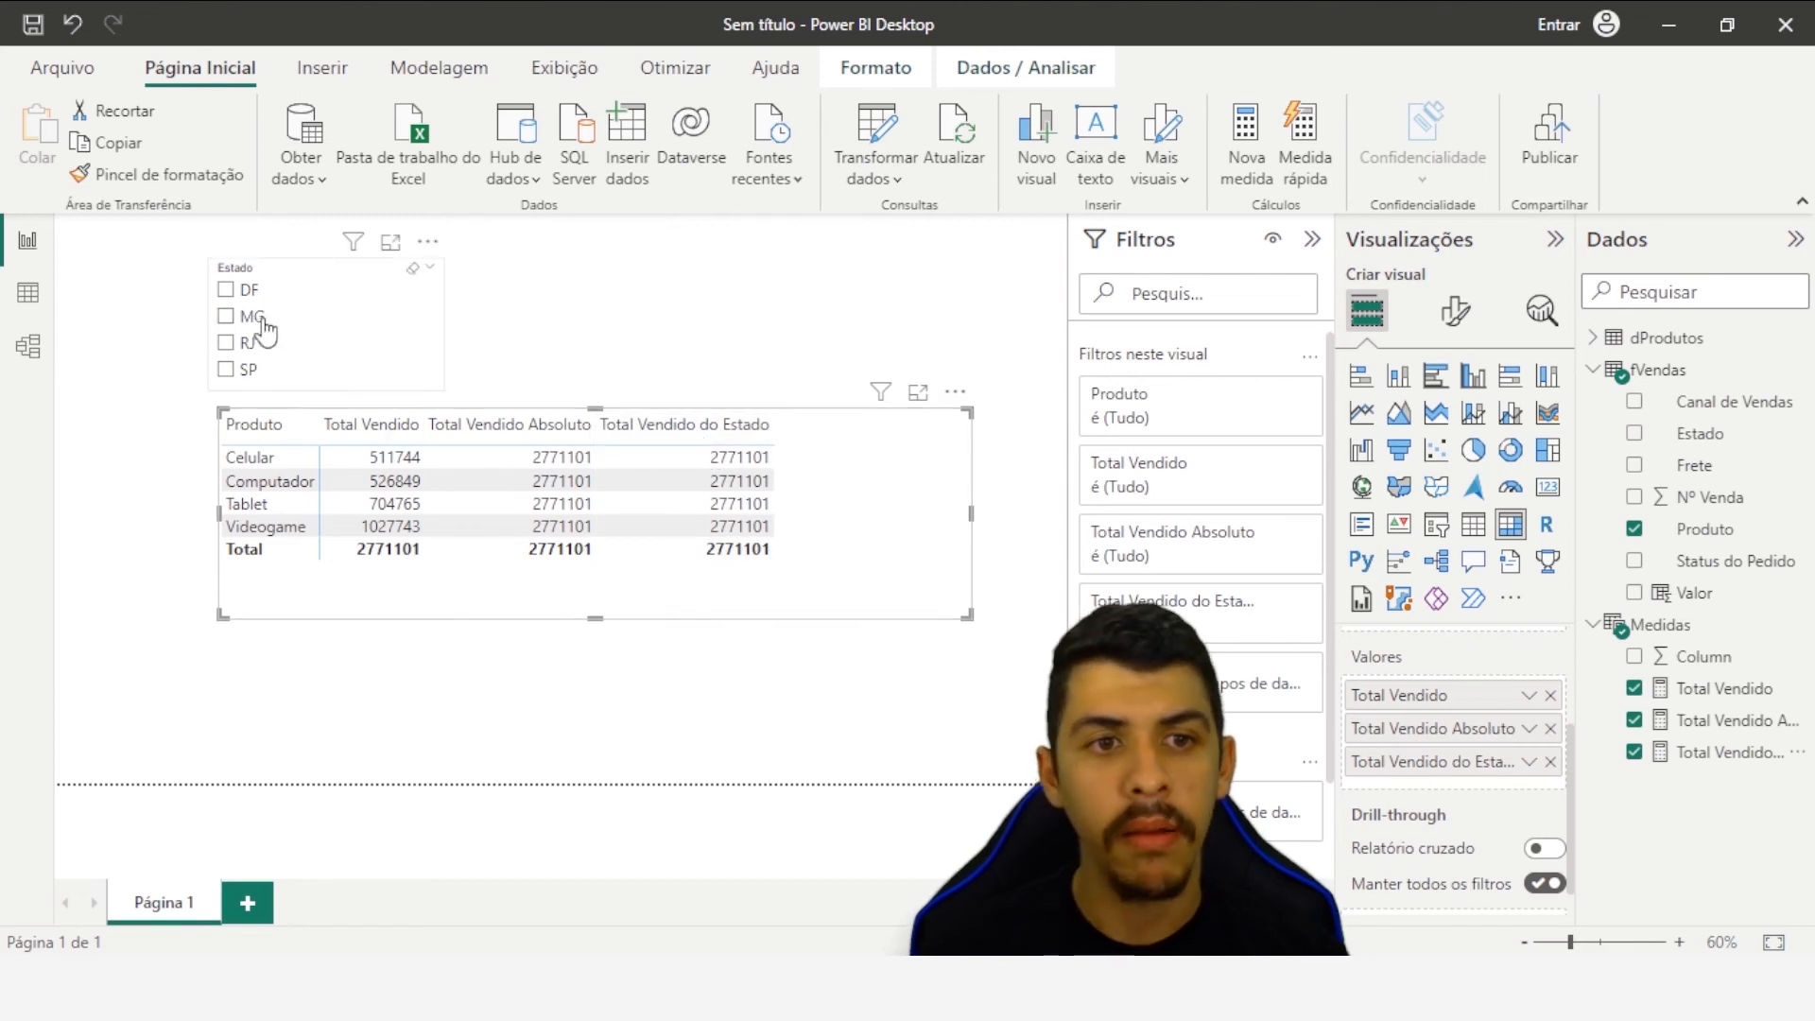
# - Filter the Estado slicer by DF, MG, RJ and SP in turn, clear it, and select RJ to compare the three totals
pyautogui.click(227, 291)
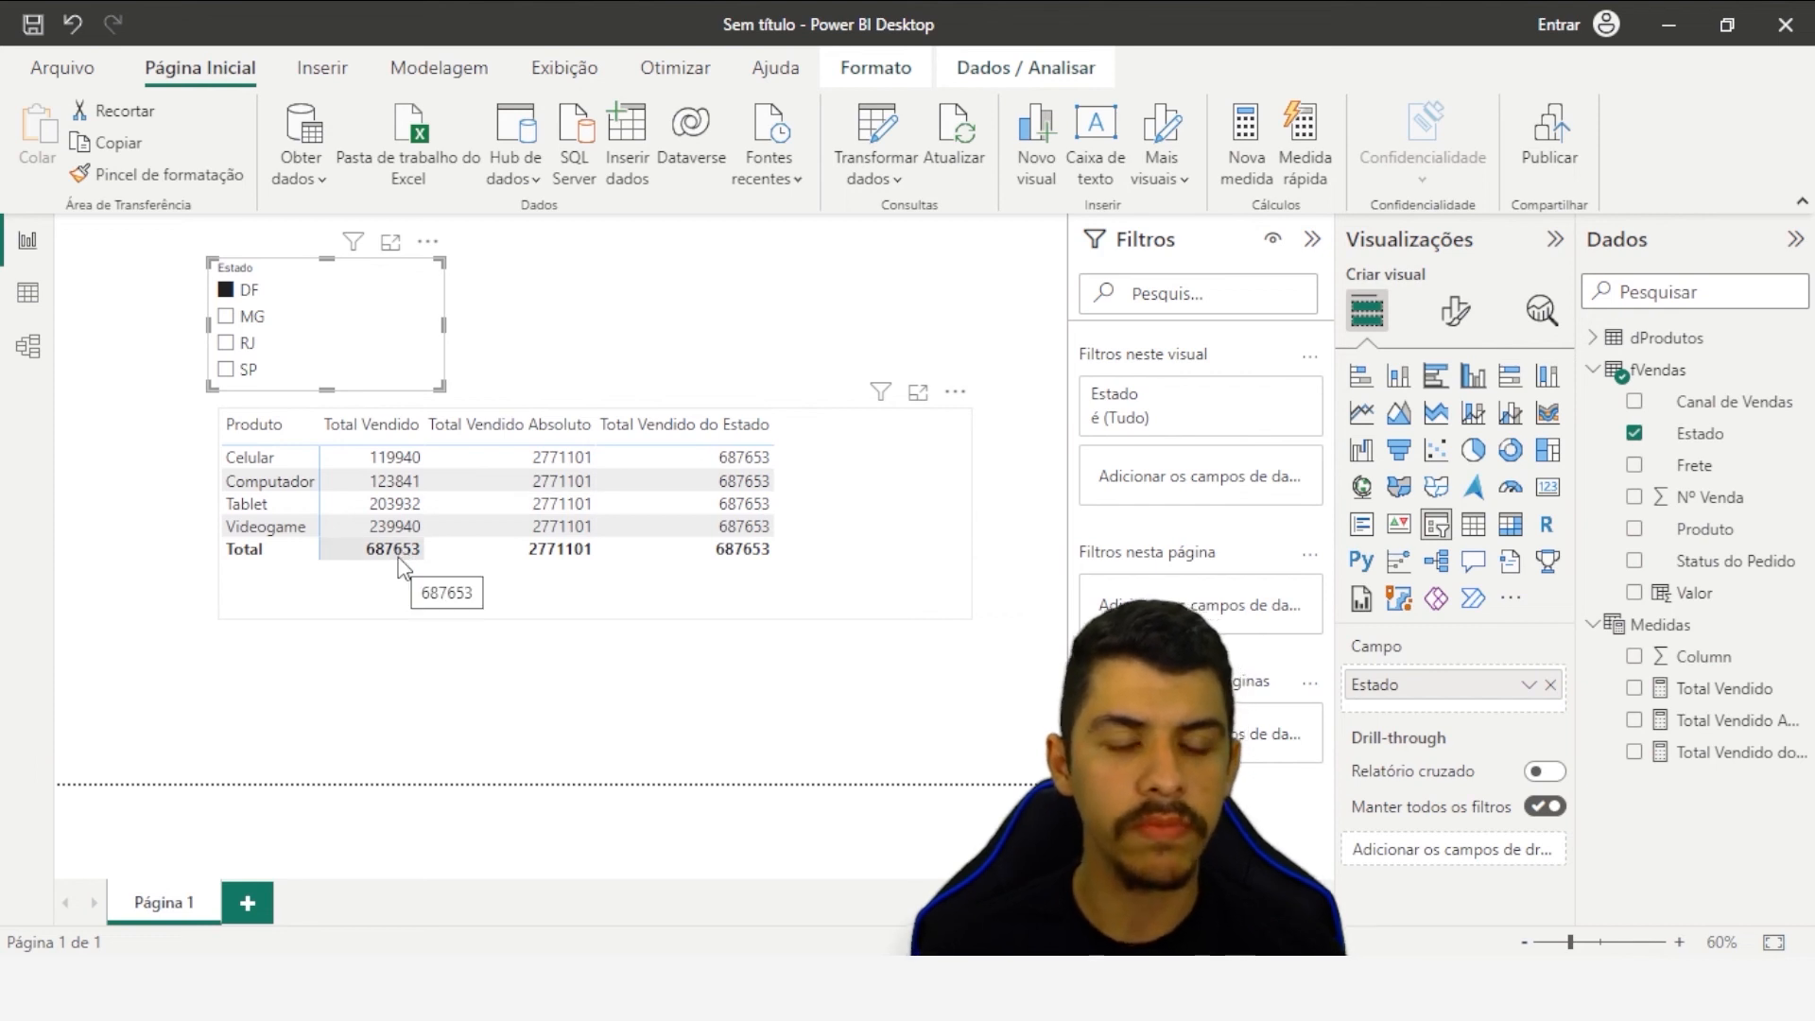
pyautogui.click(244, 318)
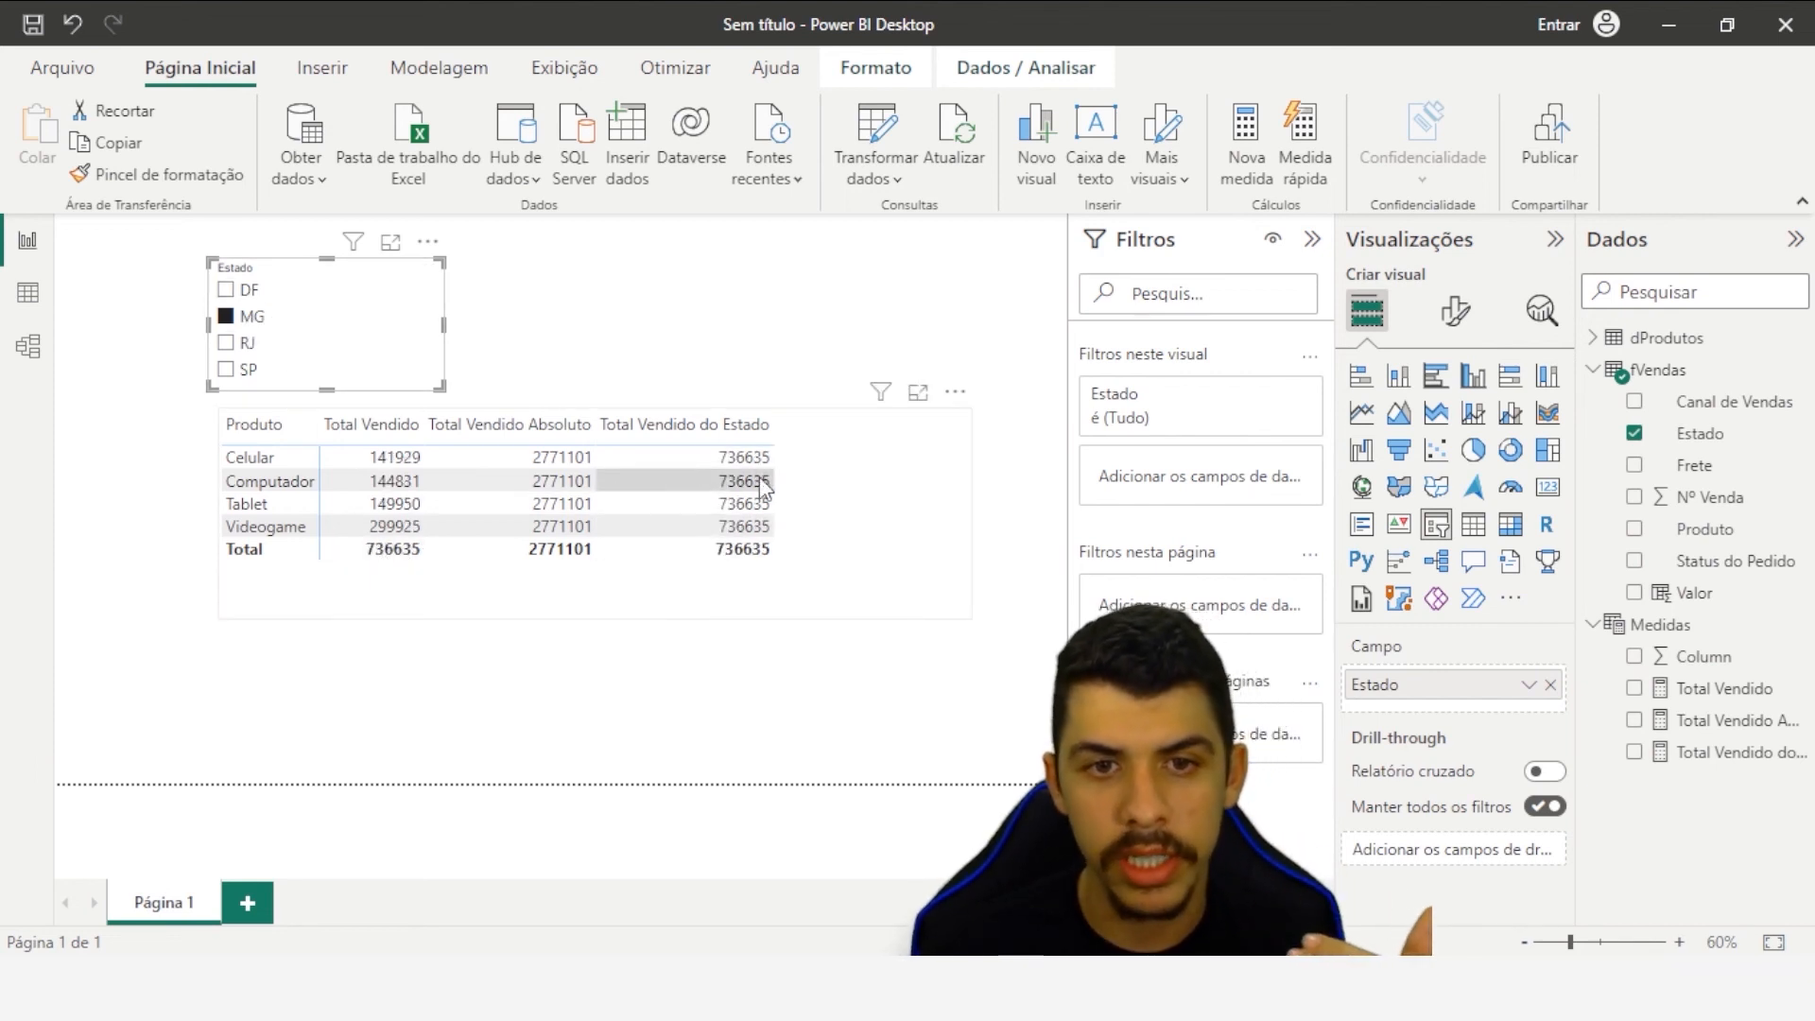
pyautogui.click(243, 345)
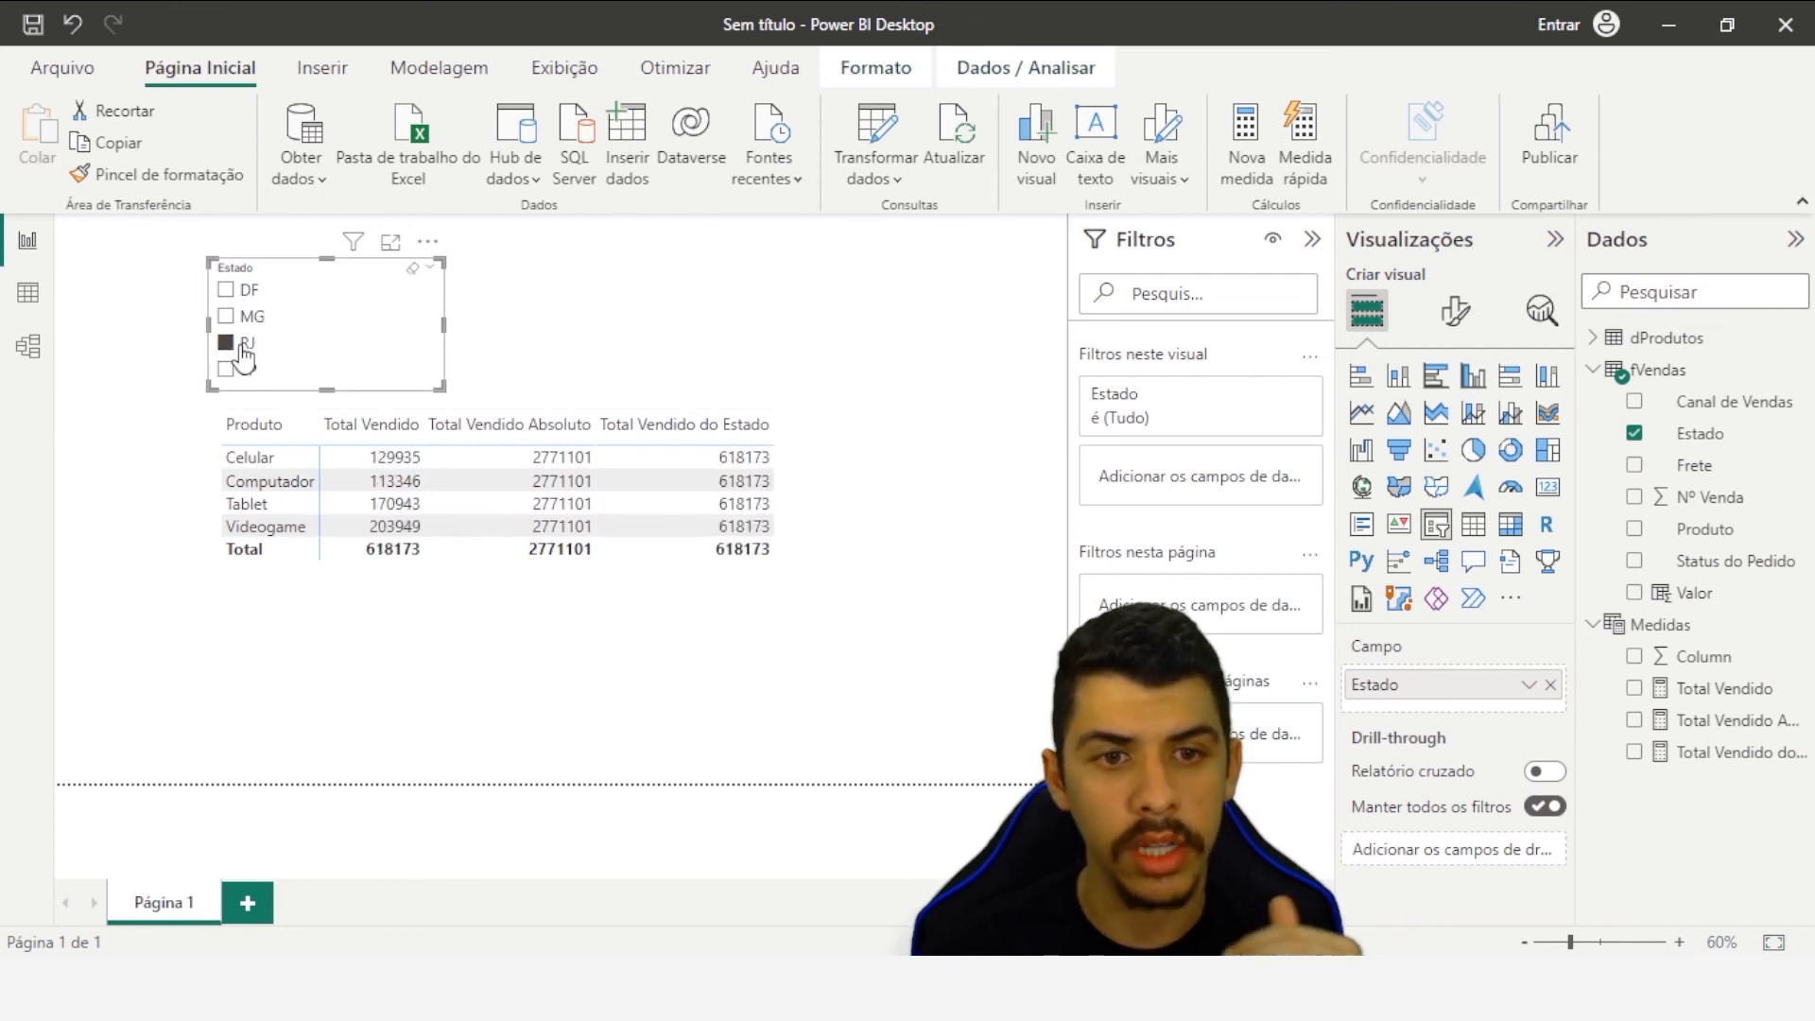
pyautogui.click(243, 369)
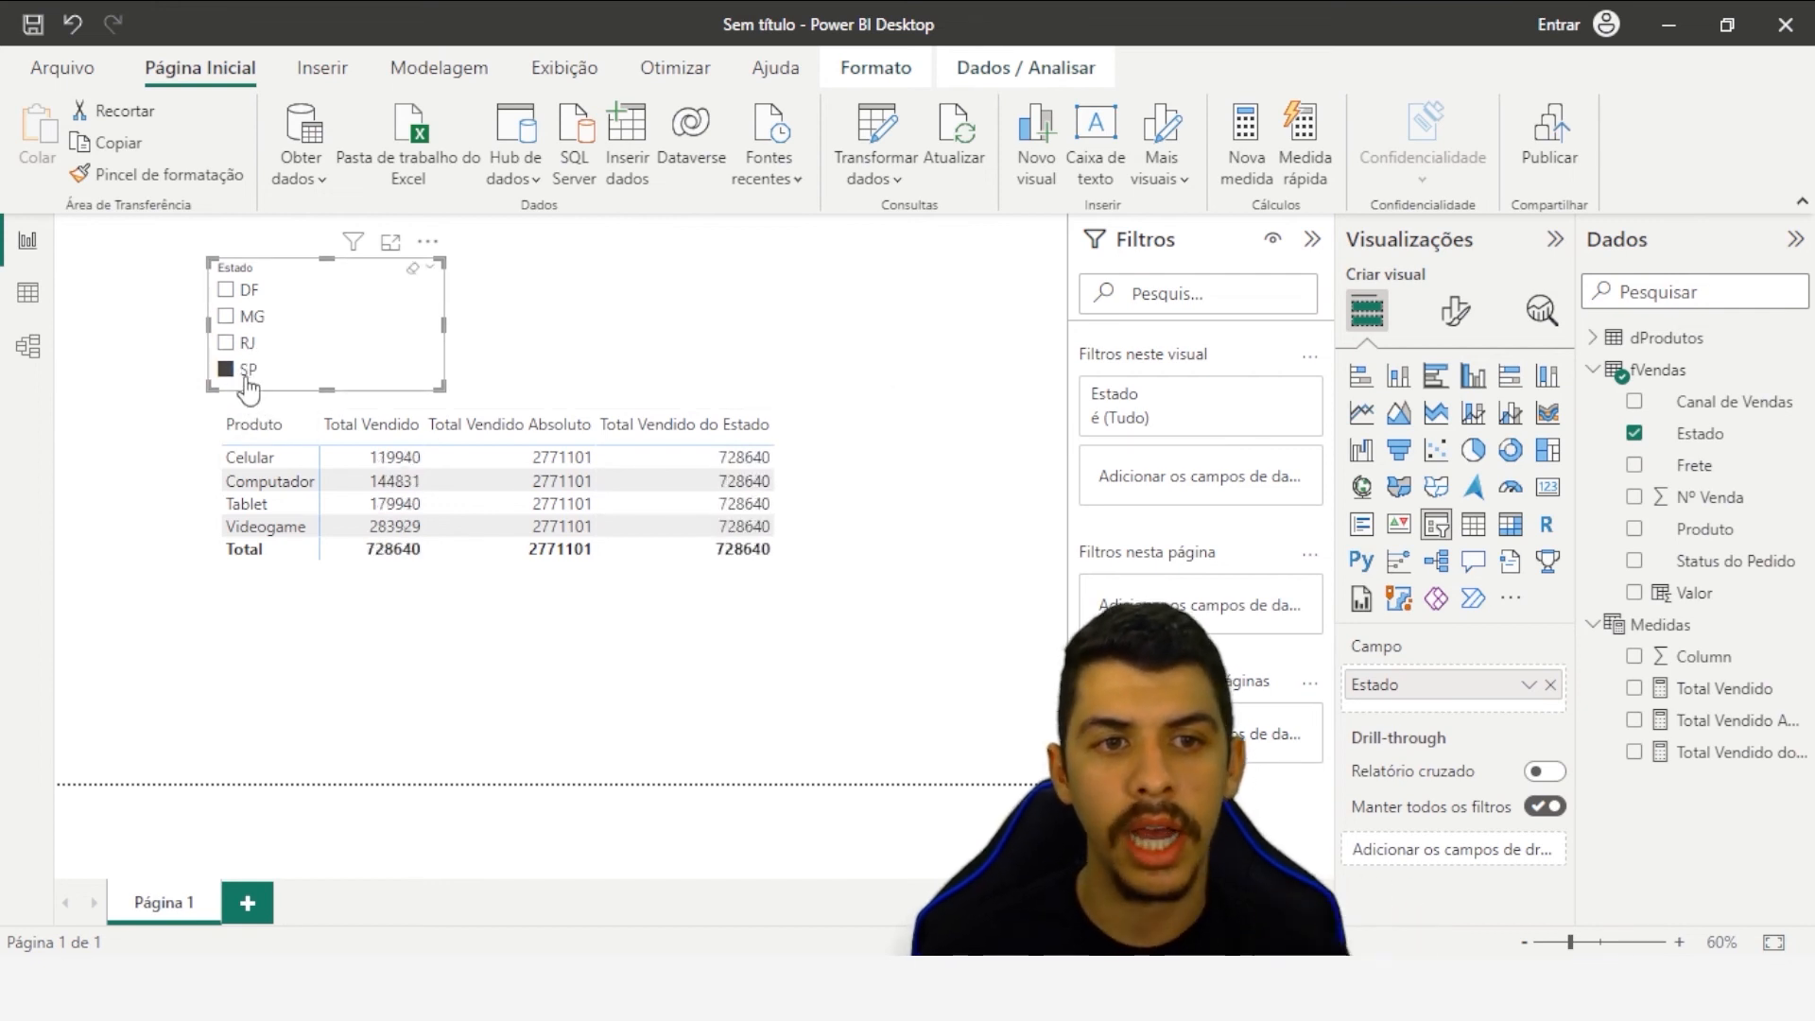
pyautogui.click(243, 368)
pyautogui.click(365, 418)
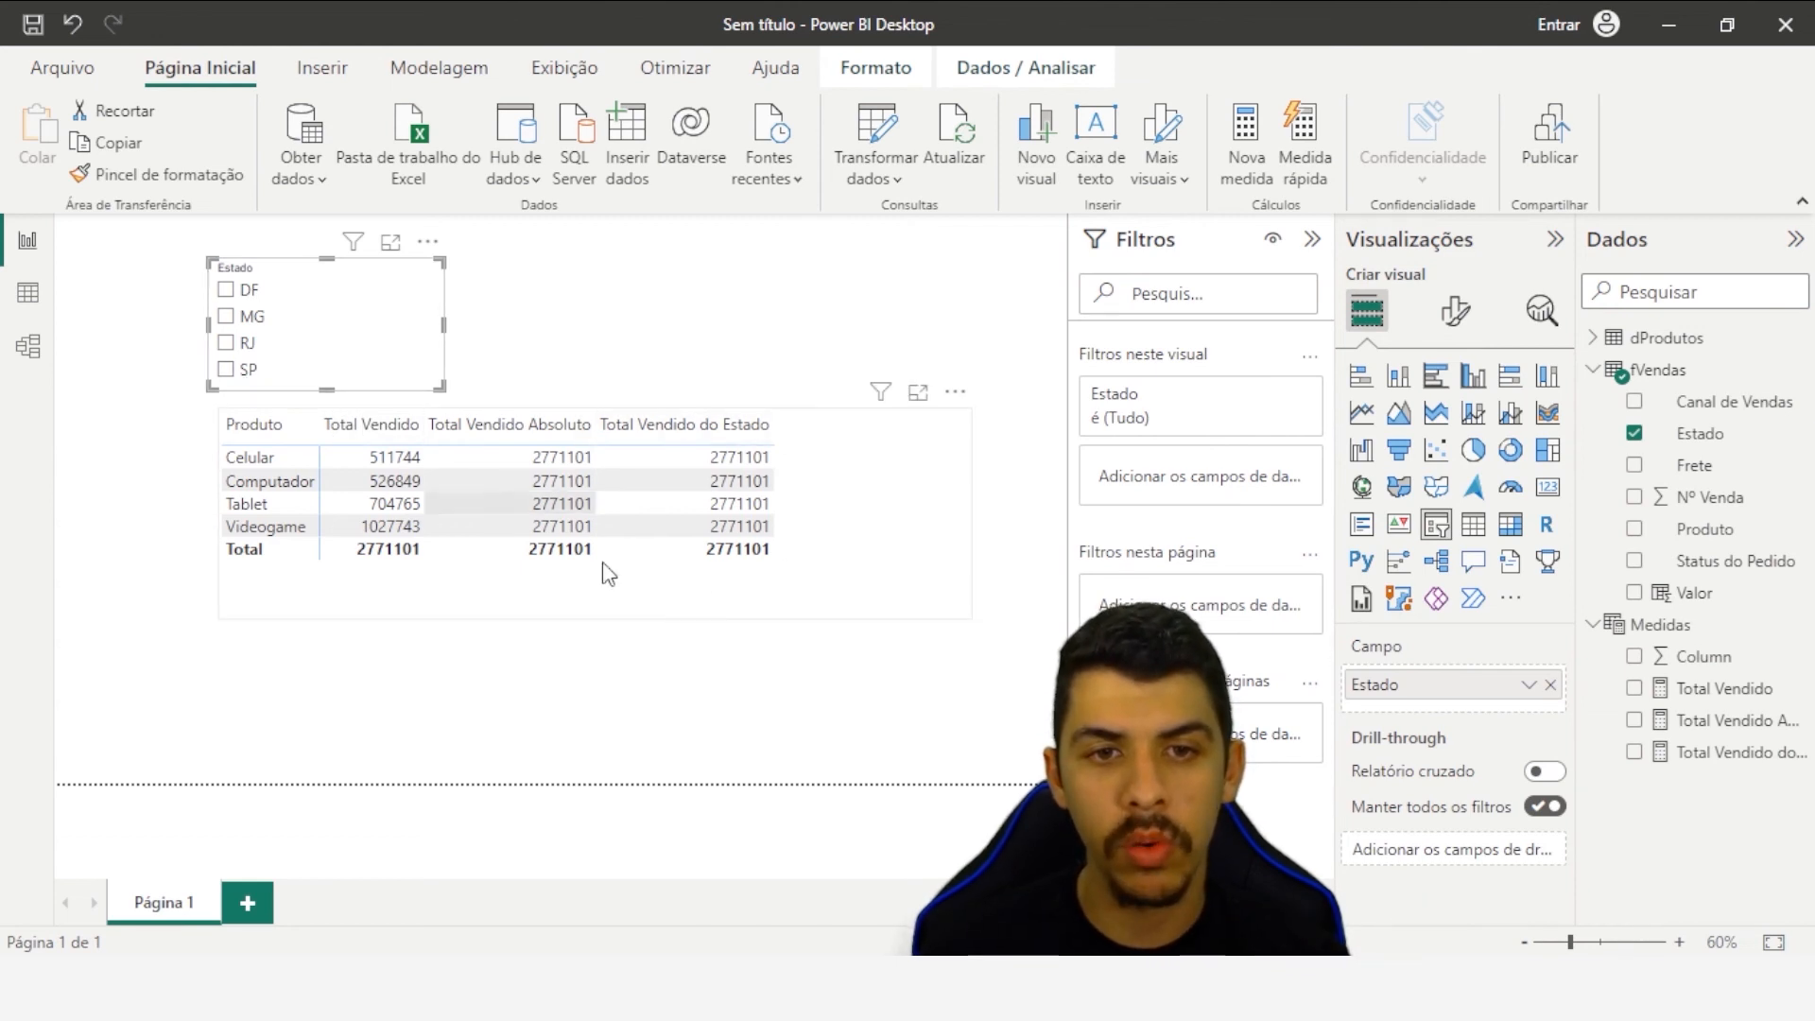
pyautogui.click(229, 346)
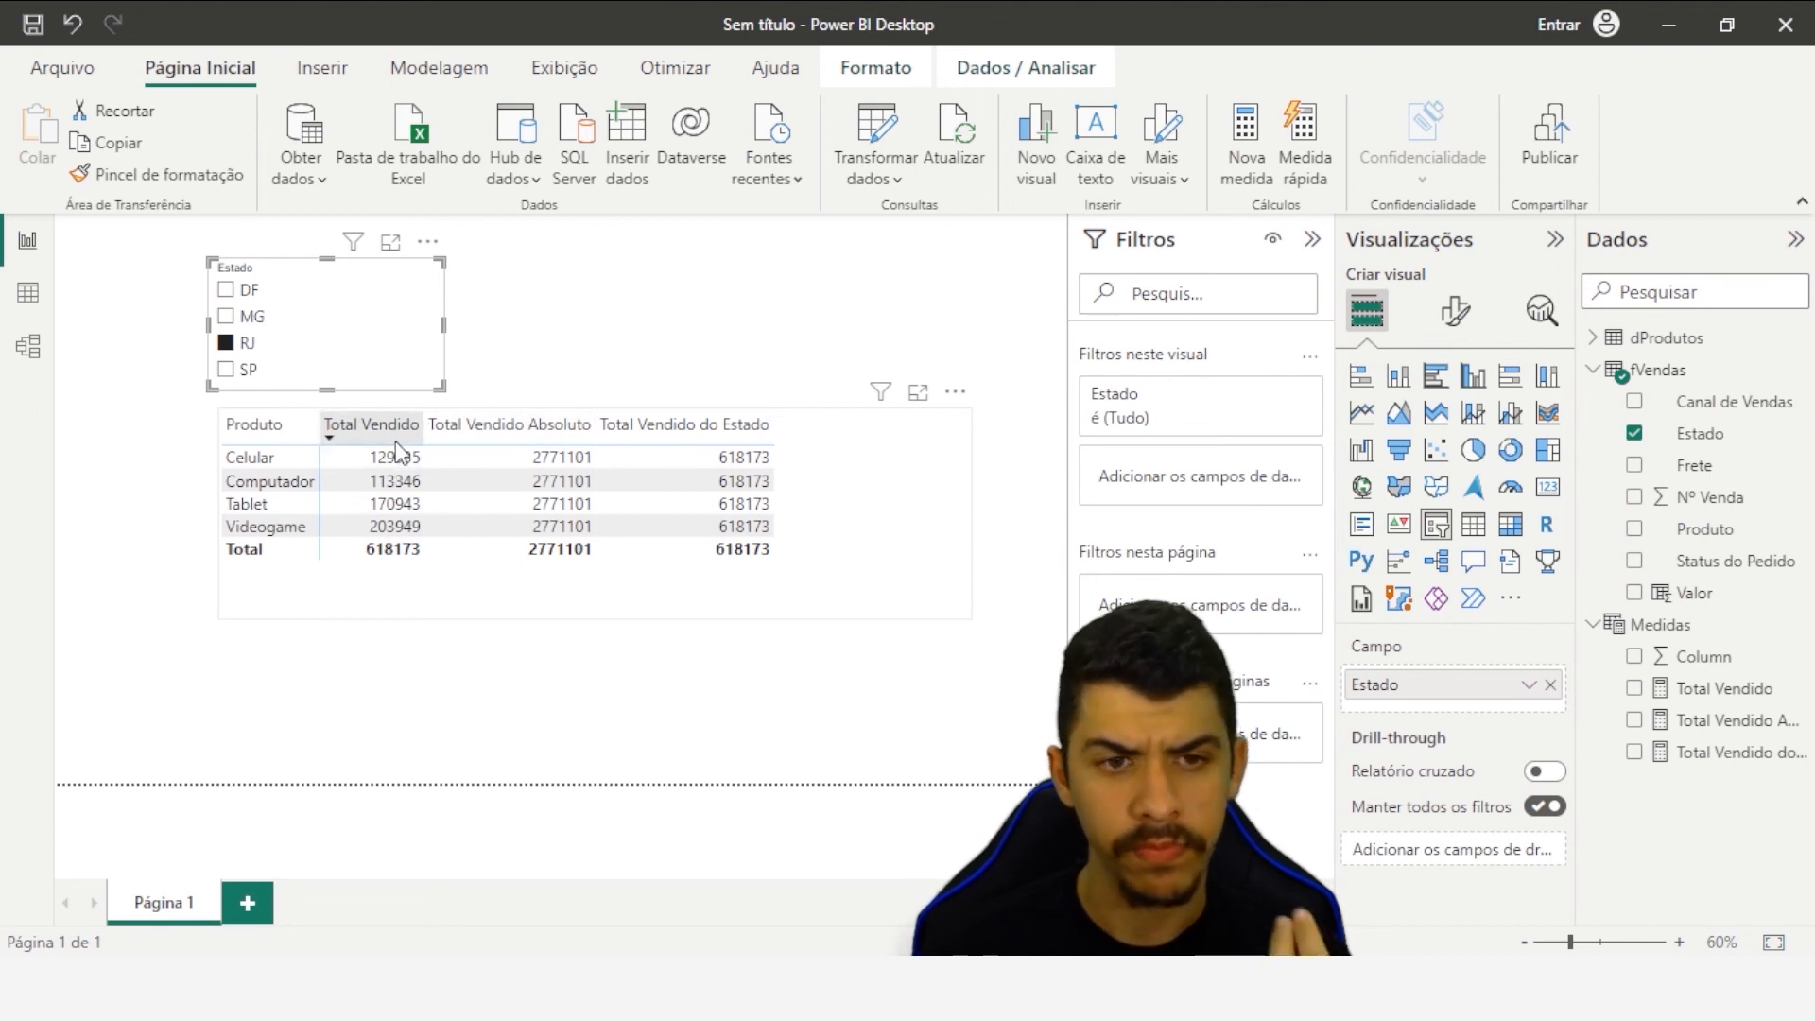
# - Create a new measure in the Medidas table named % das Vendas no Estado
pyautogui.click(1664, 625)
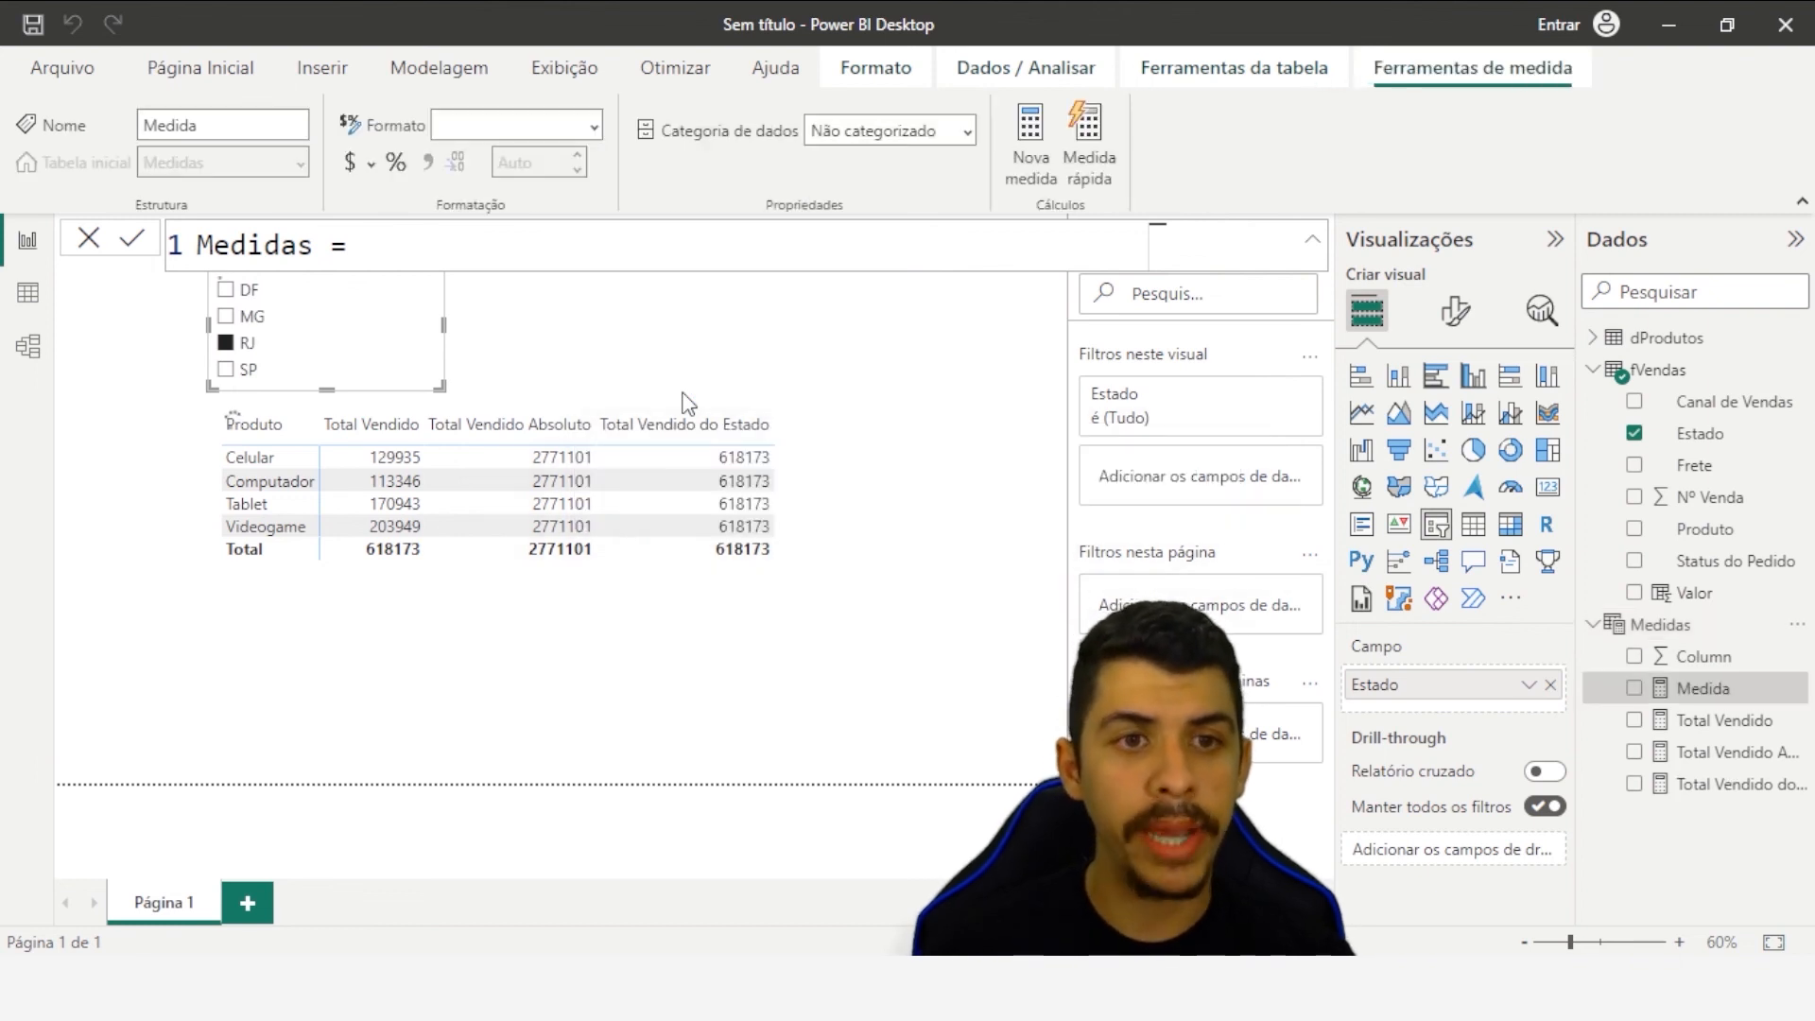
pyautogui.write('% d')
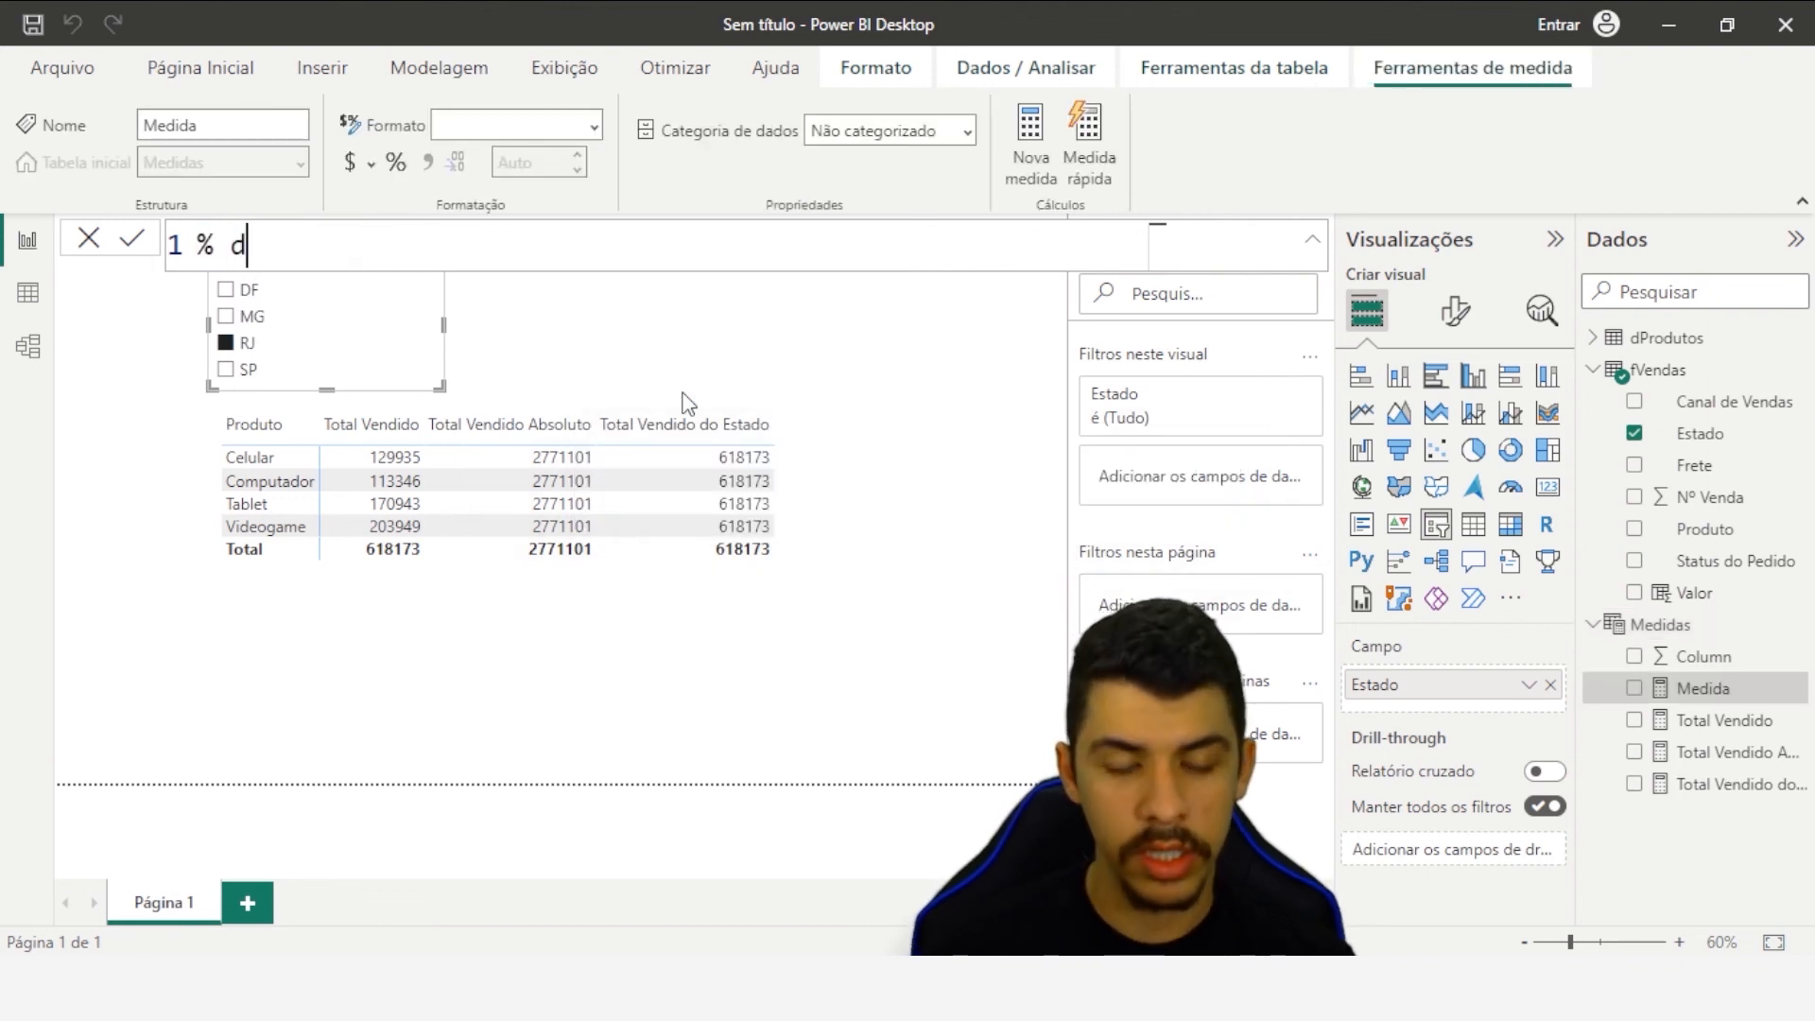
pyautogui.write('as Vendas no Es')
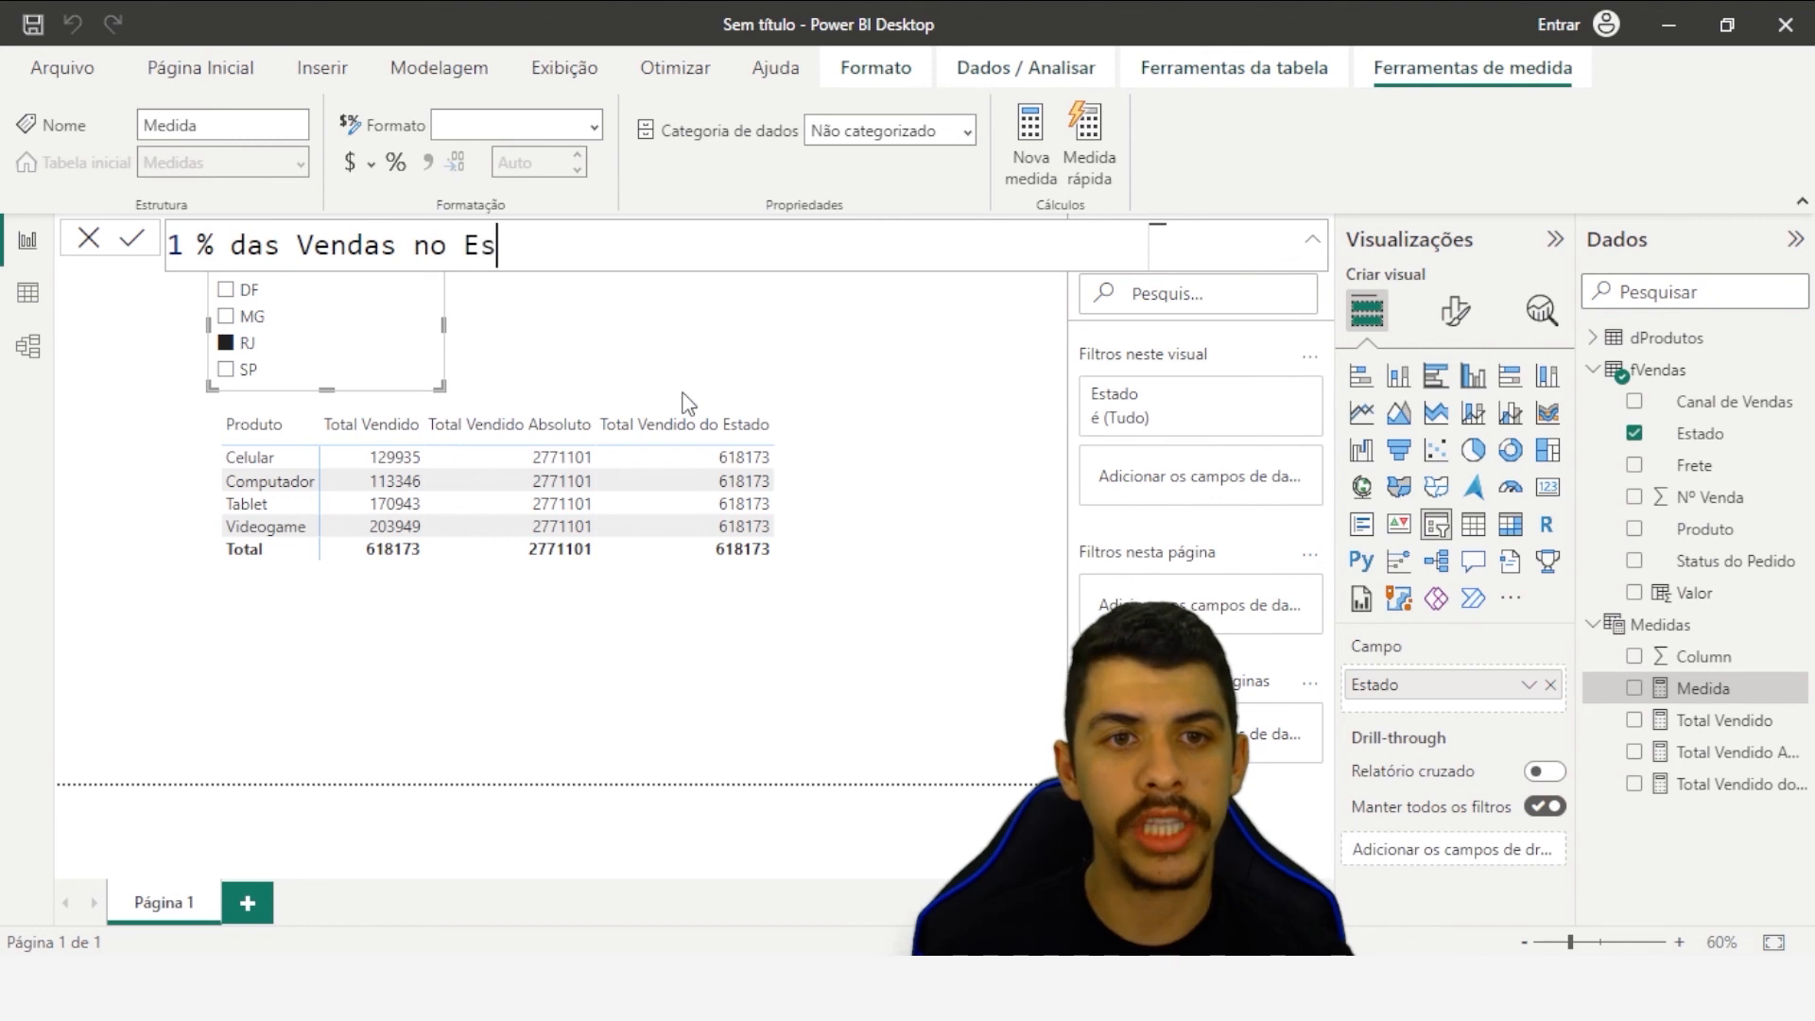
pyautogui.write('tado = ')
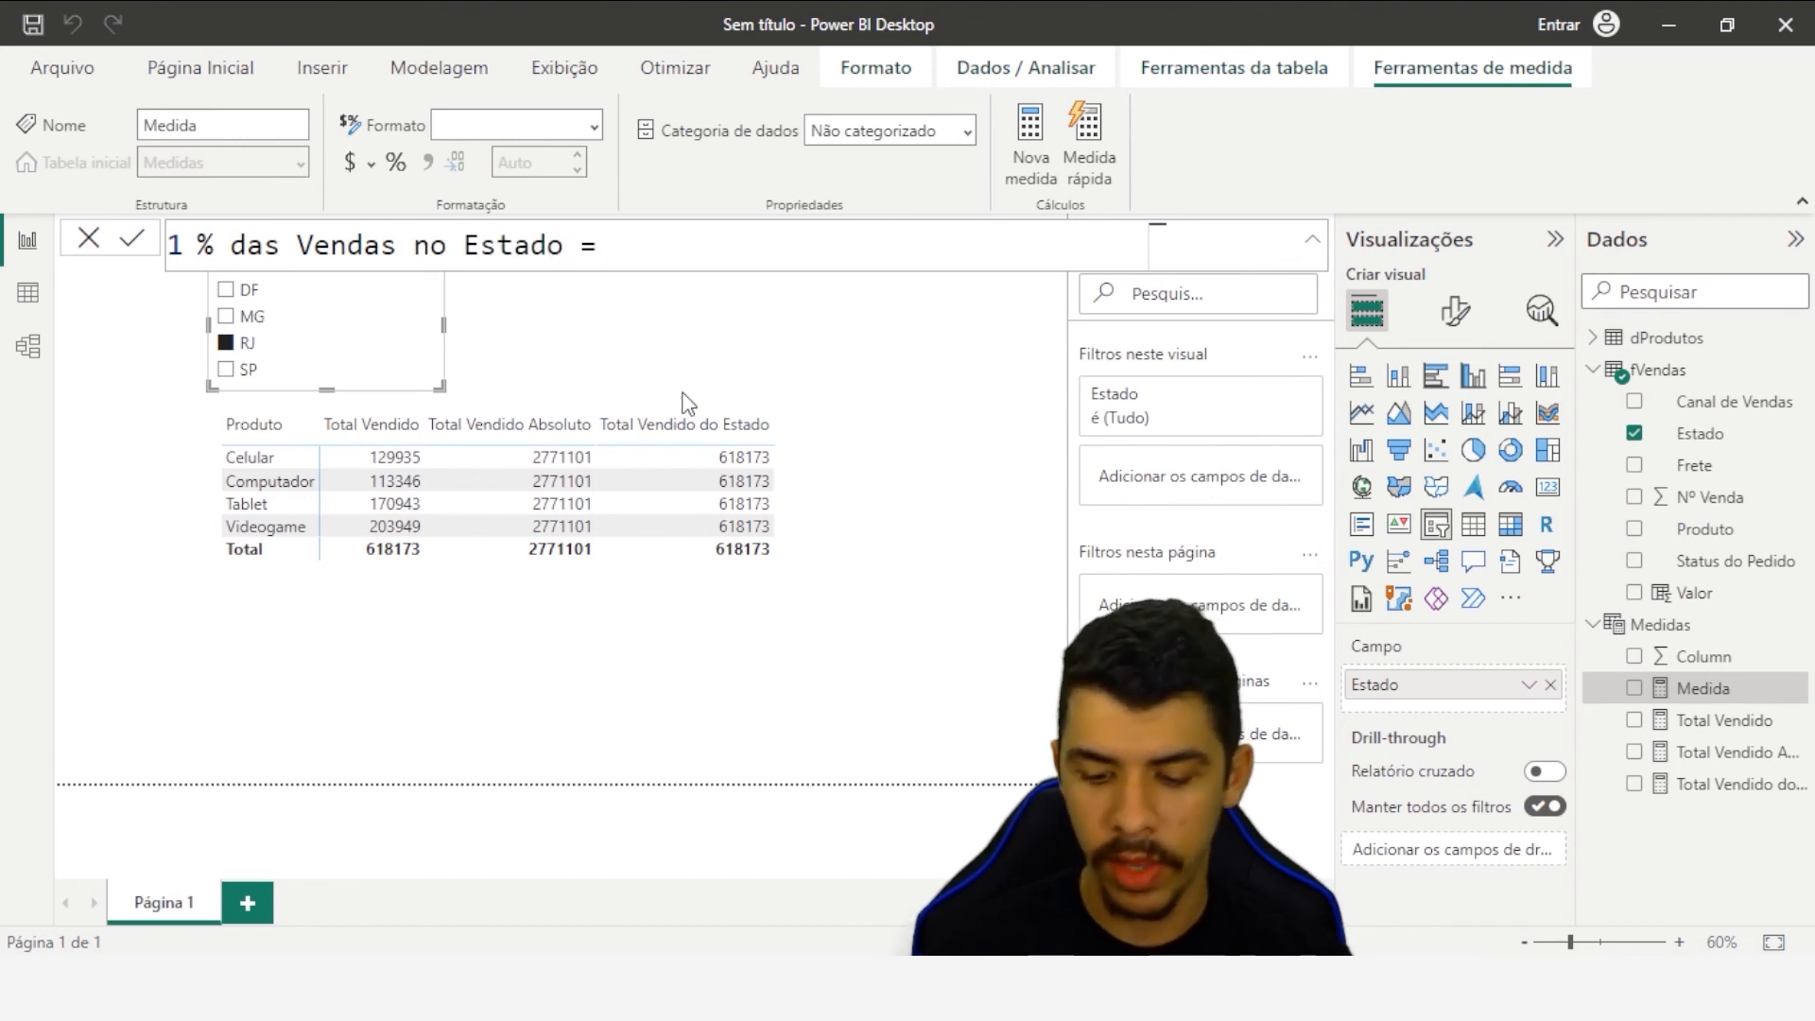
# - Define the measure as [Total Vendido]/[Total Vendido do Estado] and commit it
pyautogui.write('[')
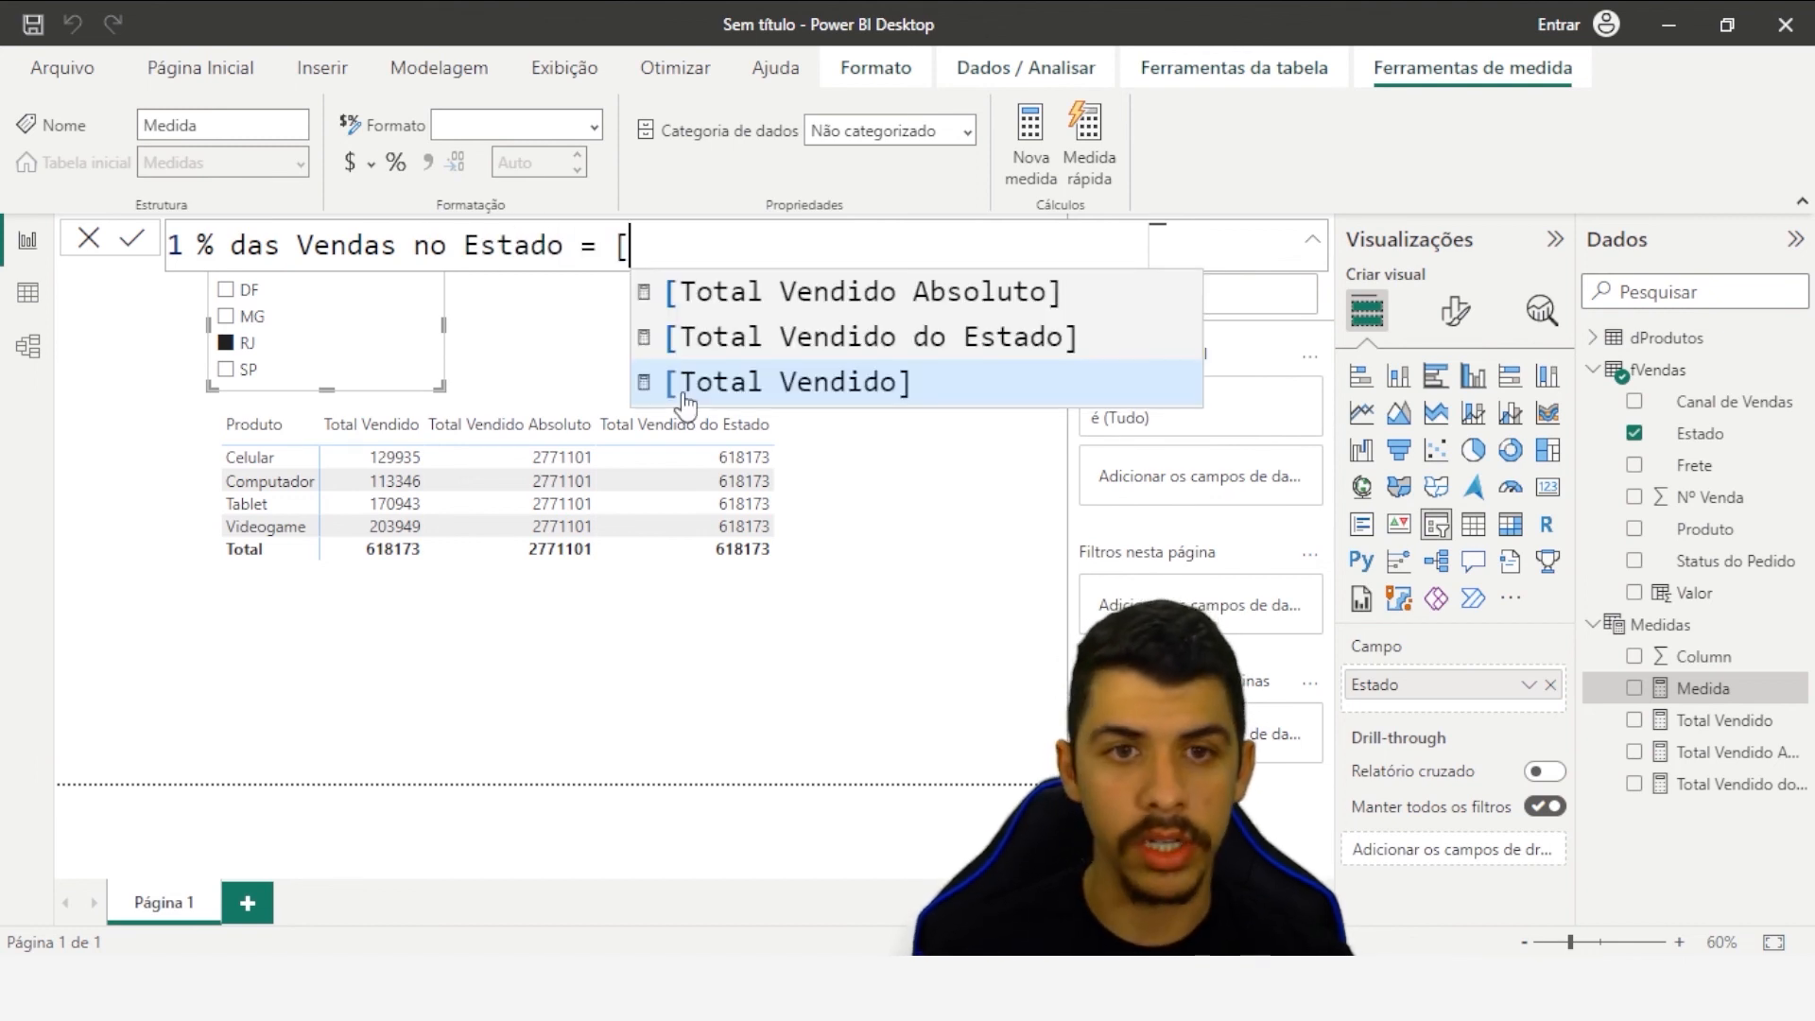
pyautogui.click(785, 387)
pyautogui.write('/')
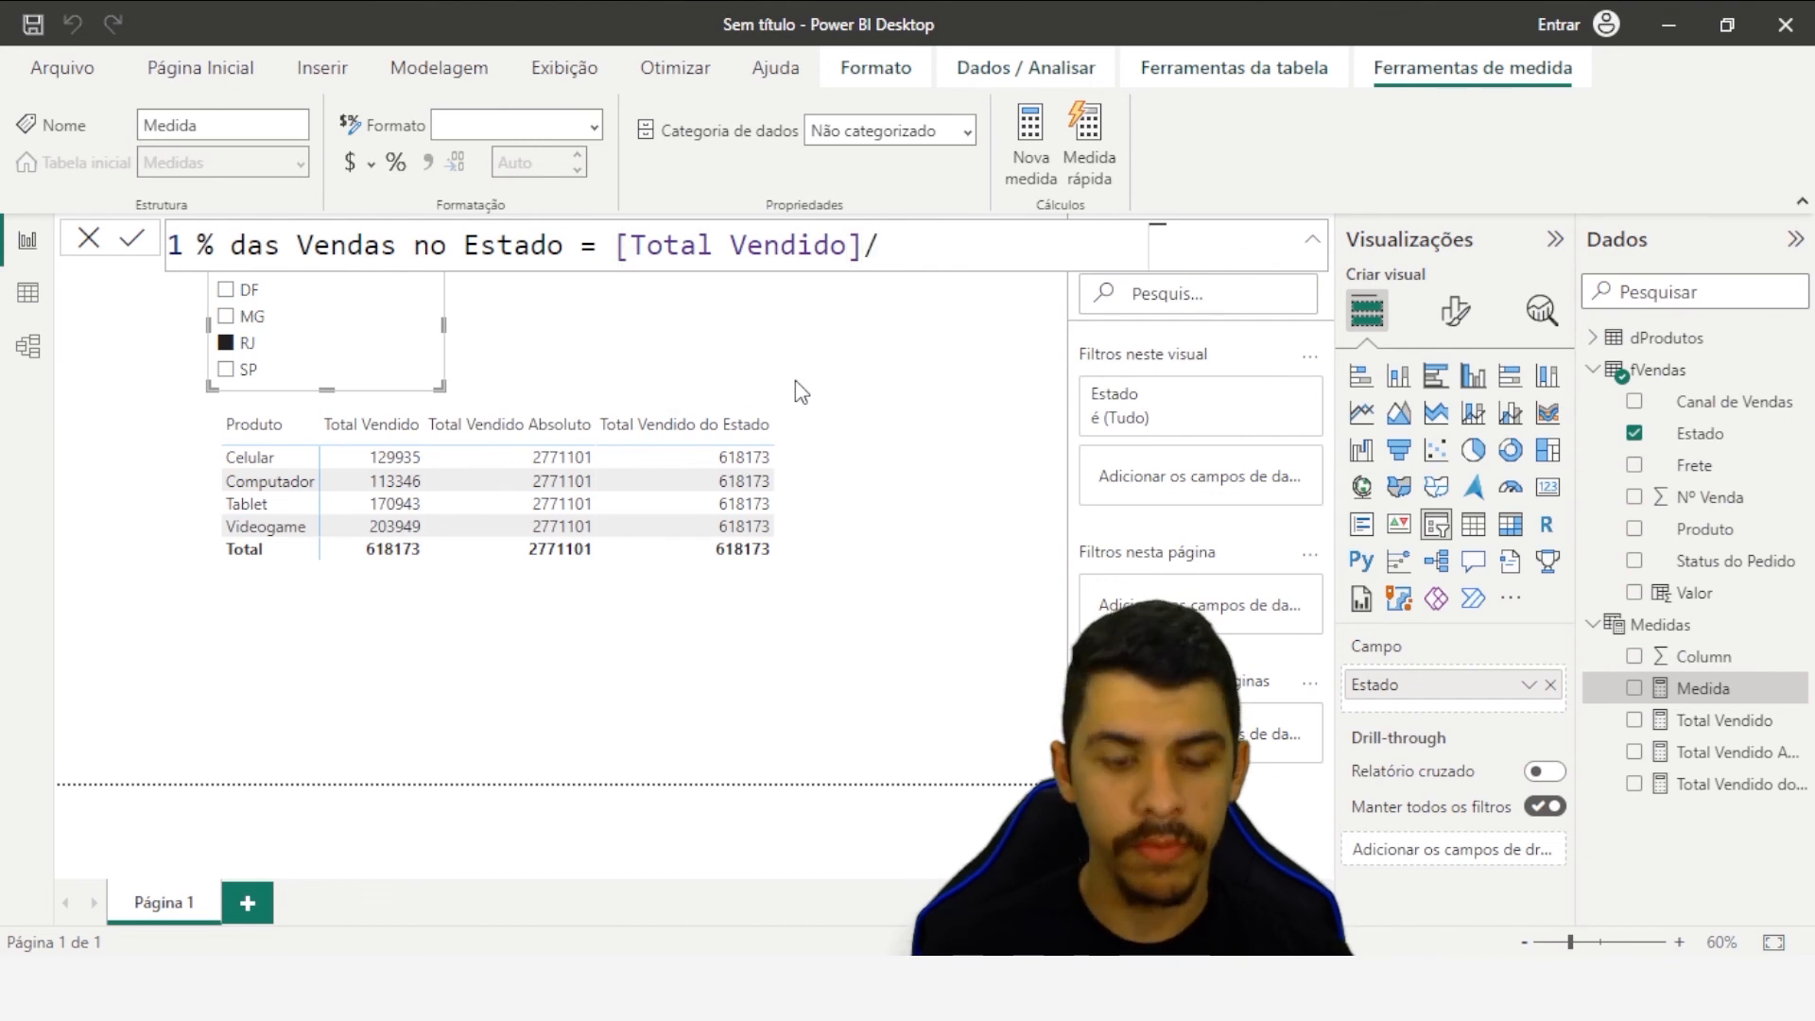
pyautogui.write('[')
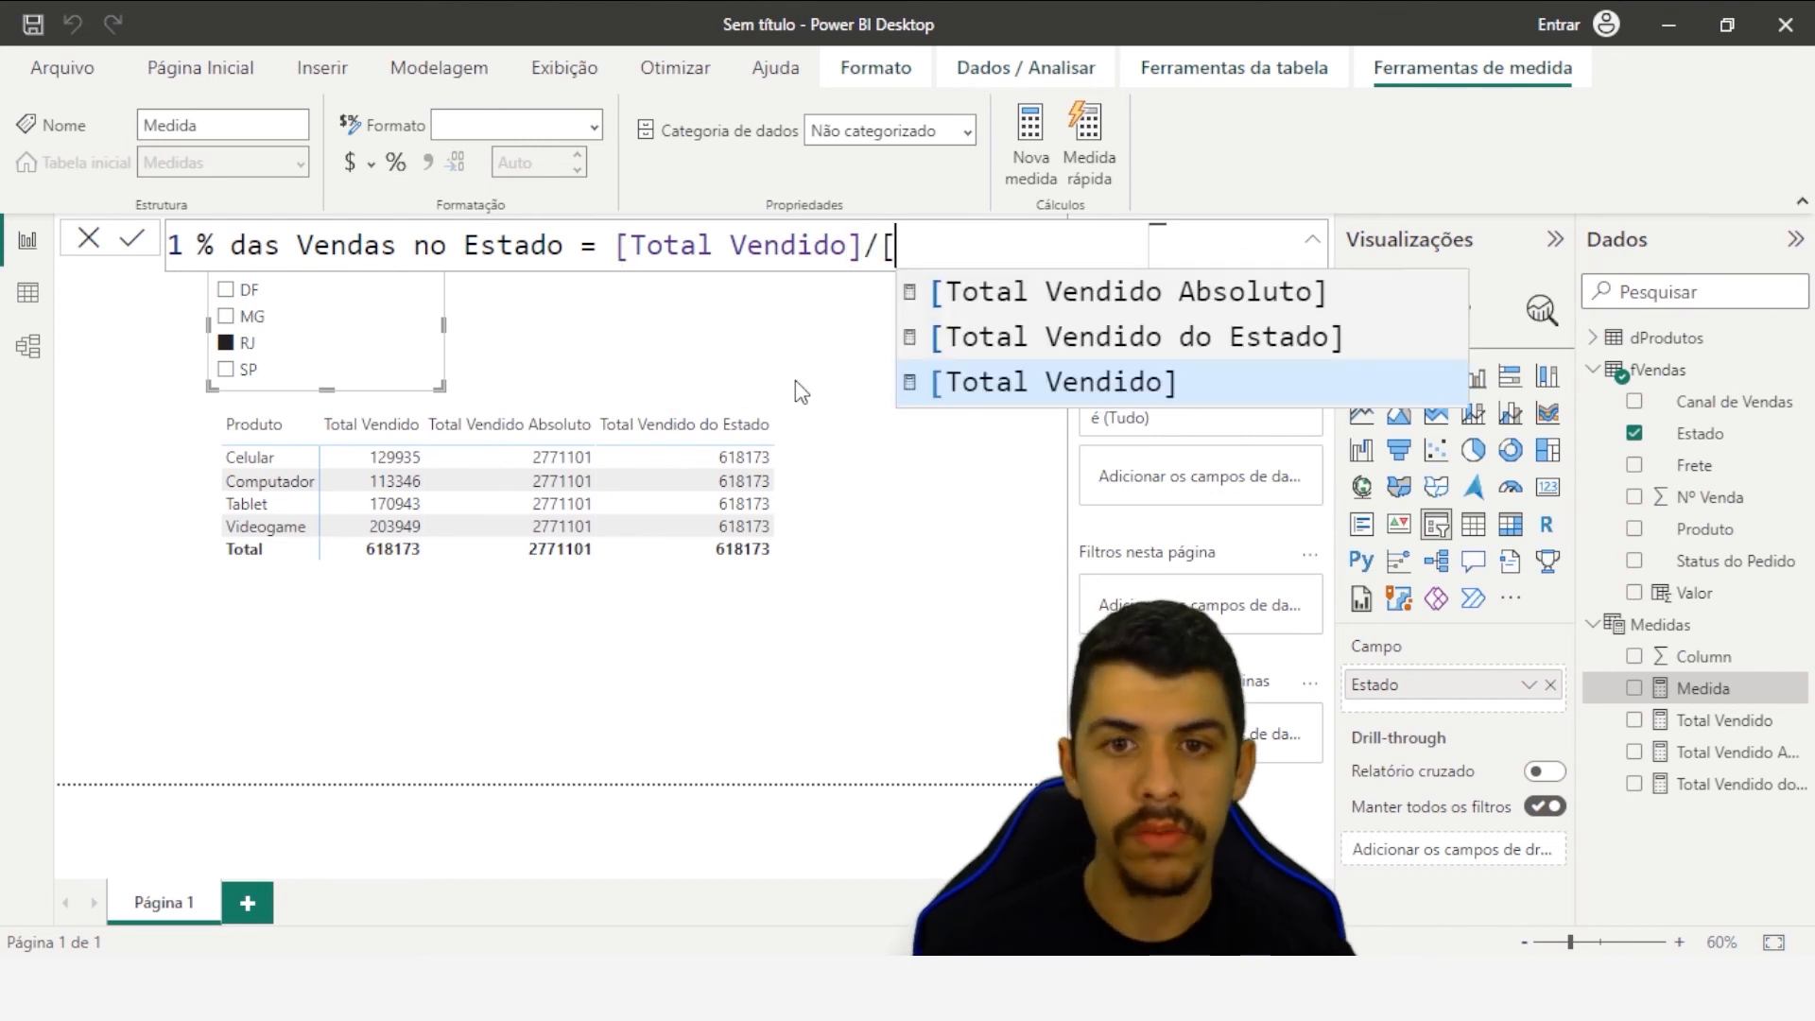
pyautogui.click(1092, 338)
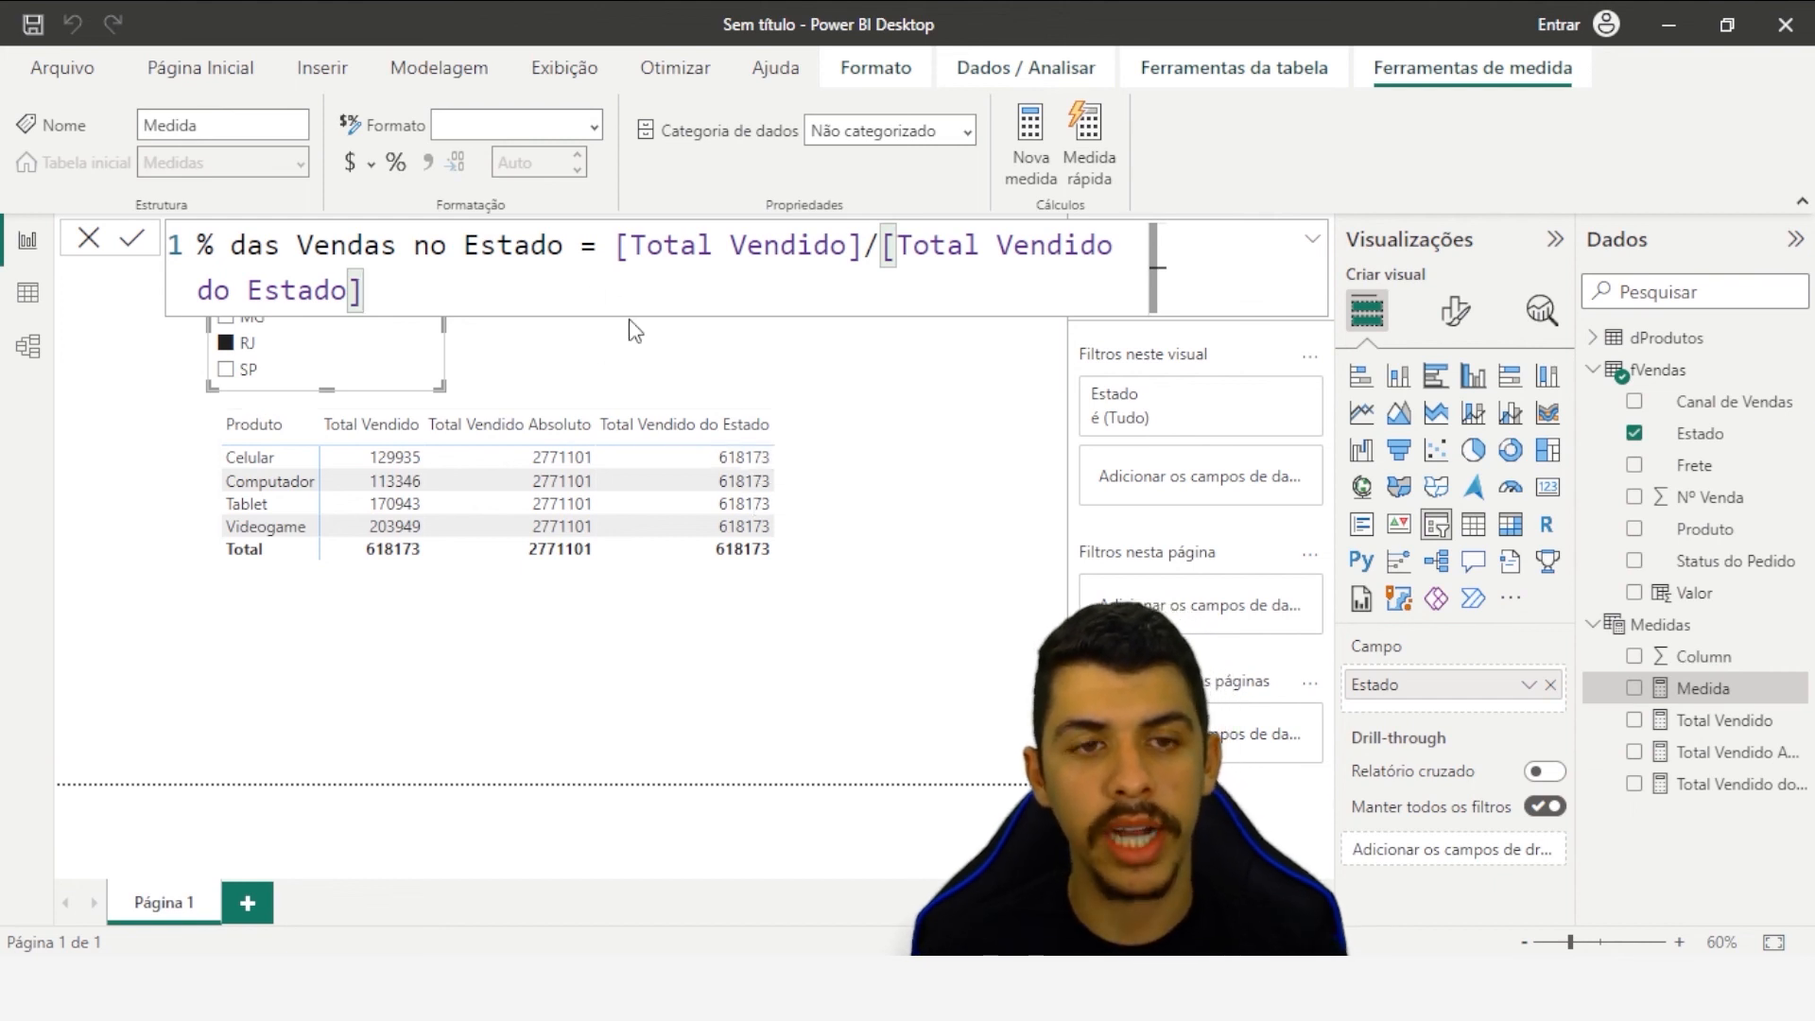
pyautogui.press('Return')
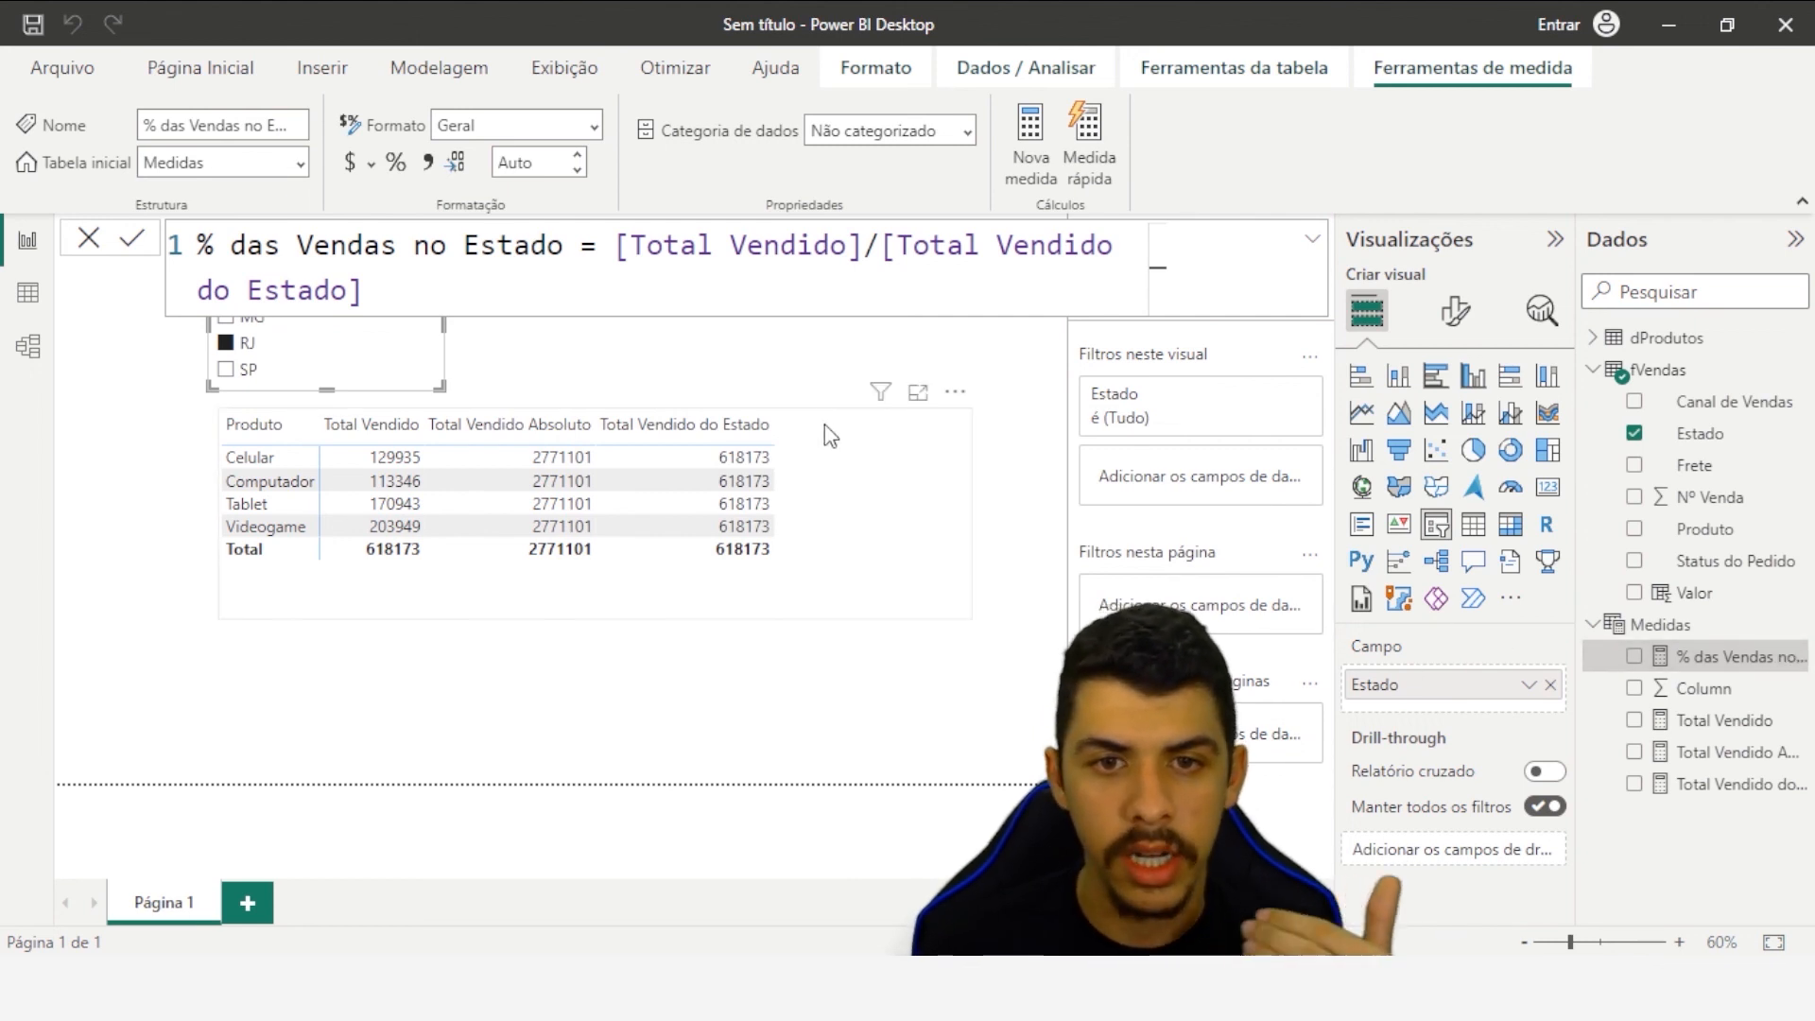
# - Add % das Vendas no Estado to the Produto matrix values and format the measure as a percentage
pyautogui.click(896, 465)
pyautogui.moveTo(1693, 659); pyautogui.dragTo(1448, 742)
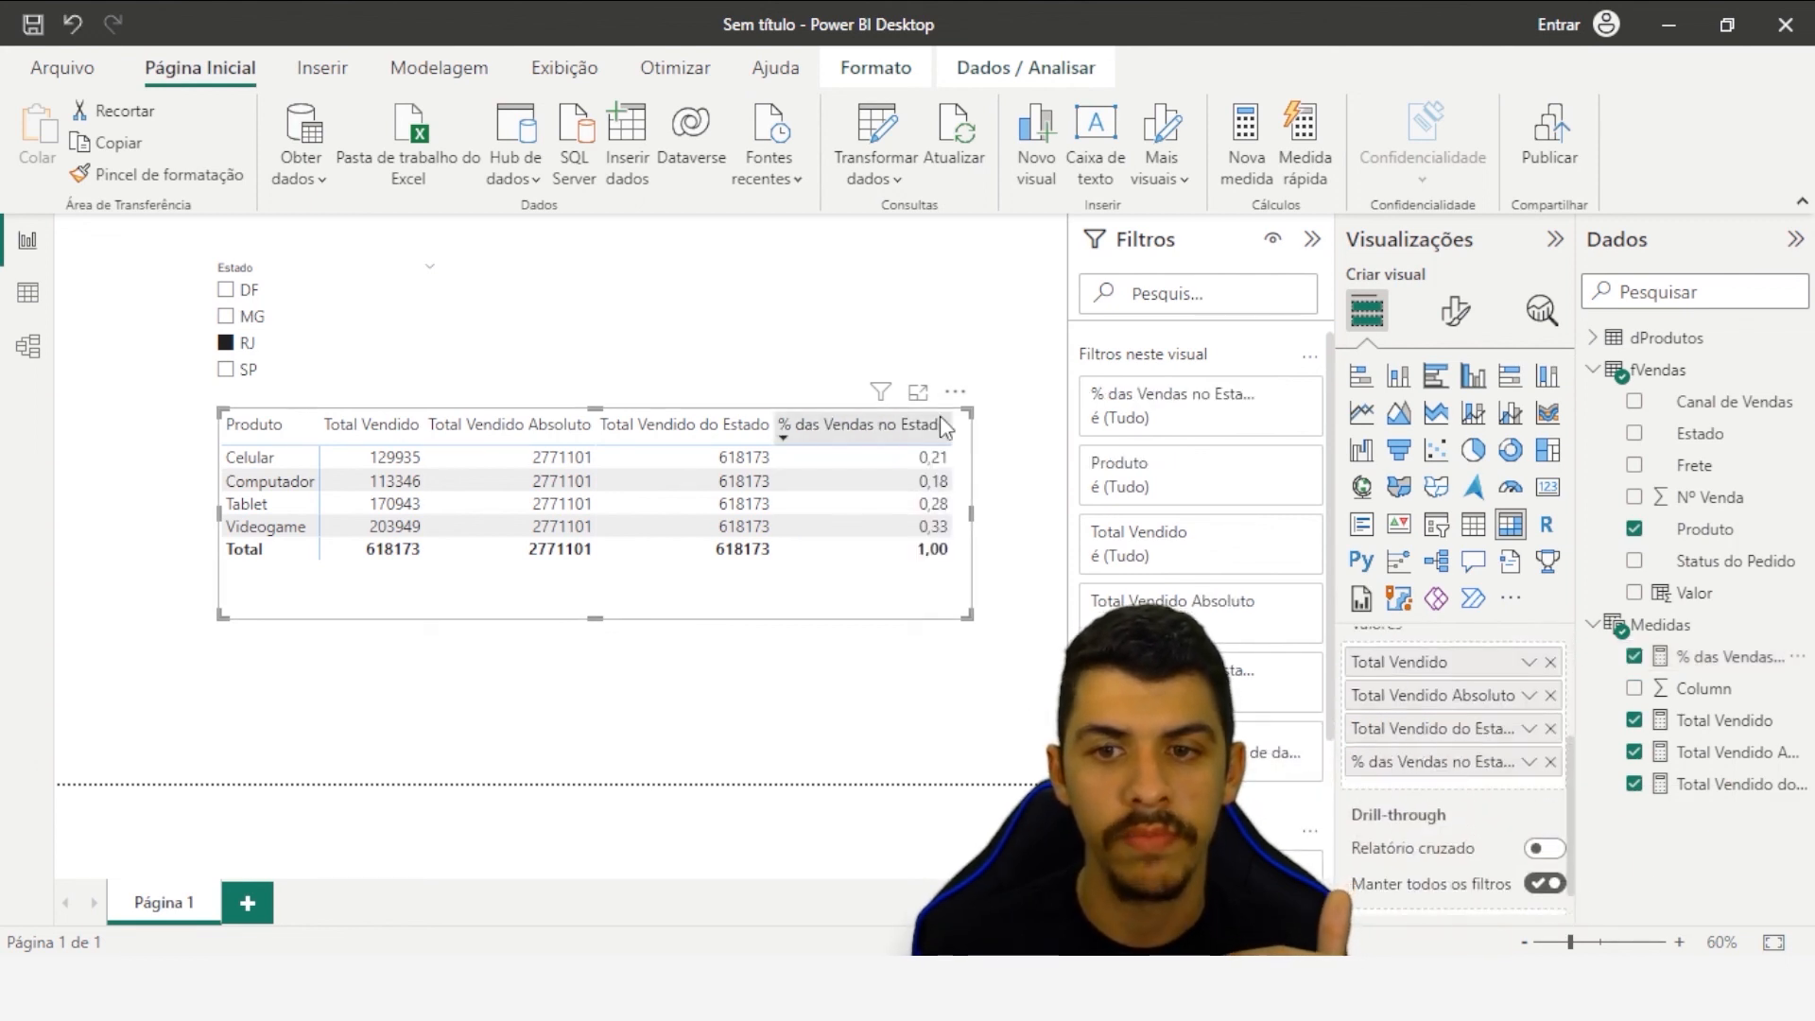
pyautogui.click(1731, 662)
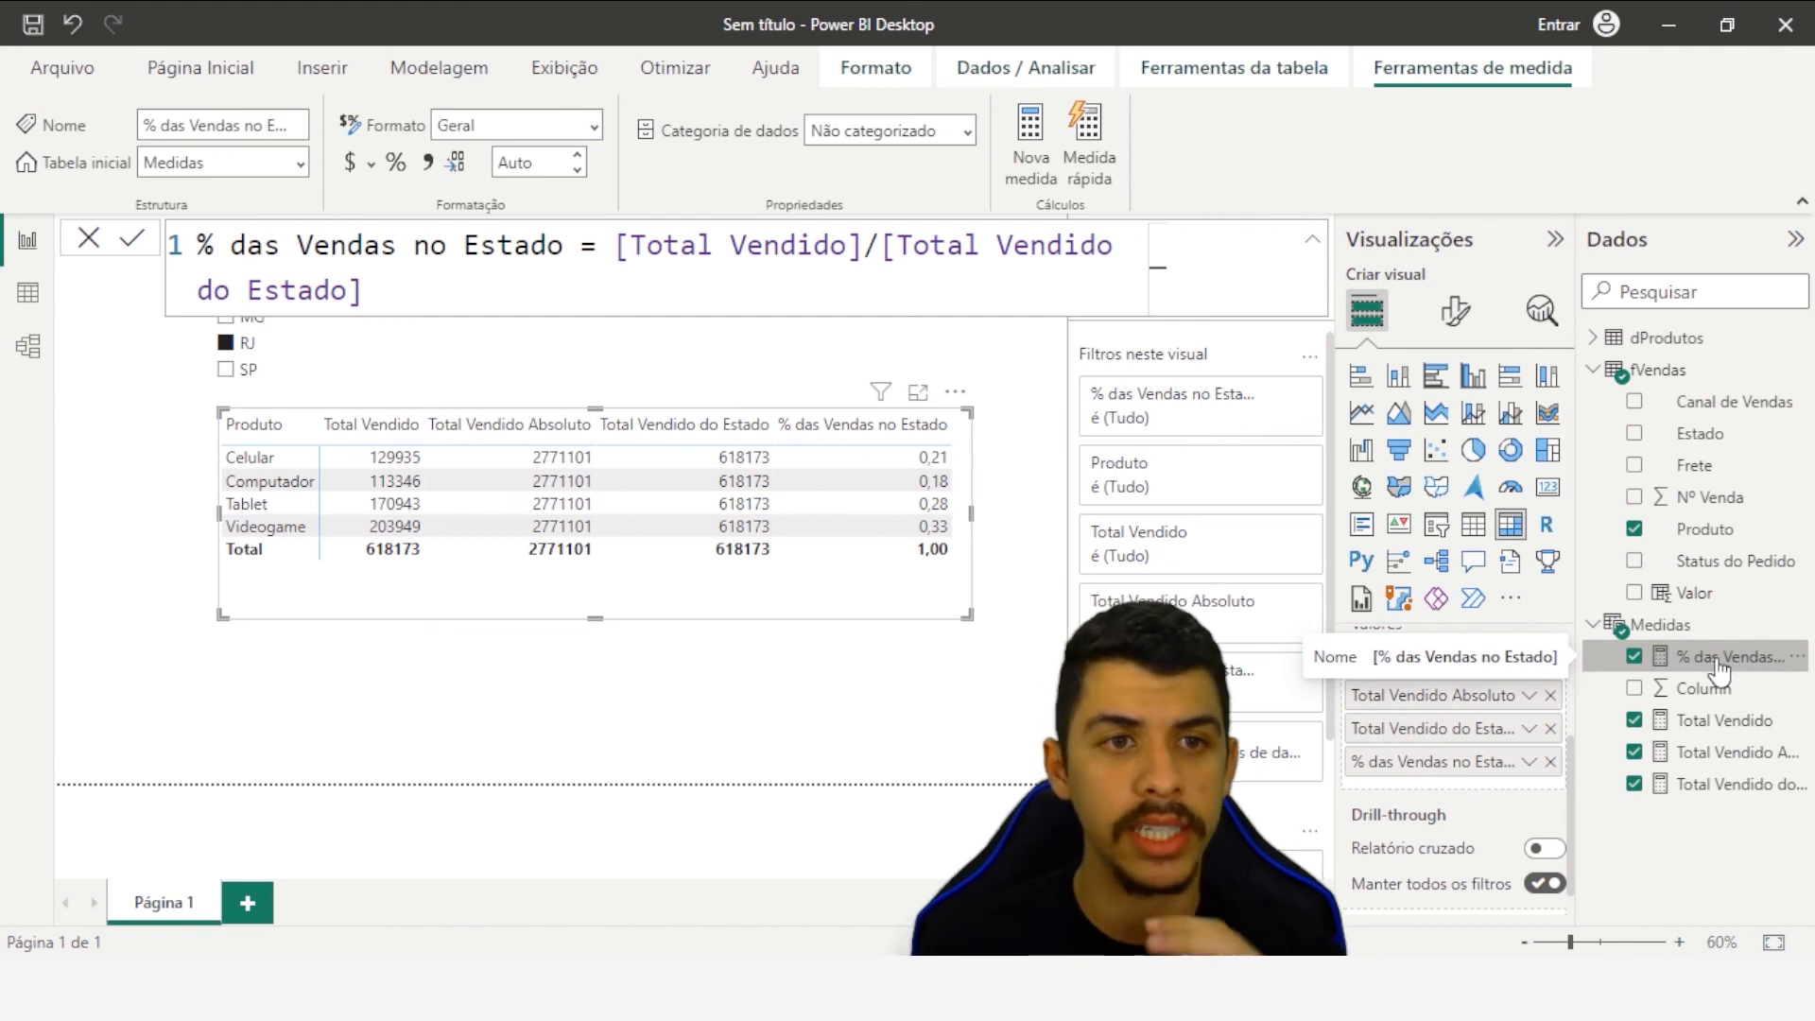
pyautogui.click(395, 164)
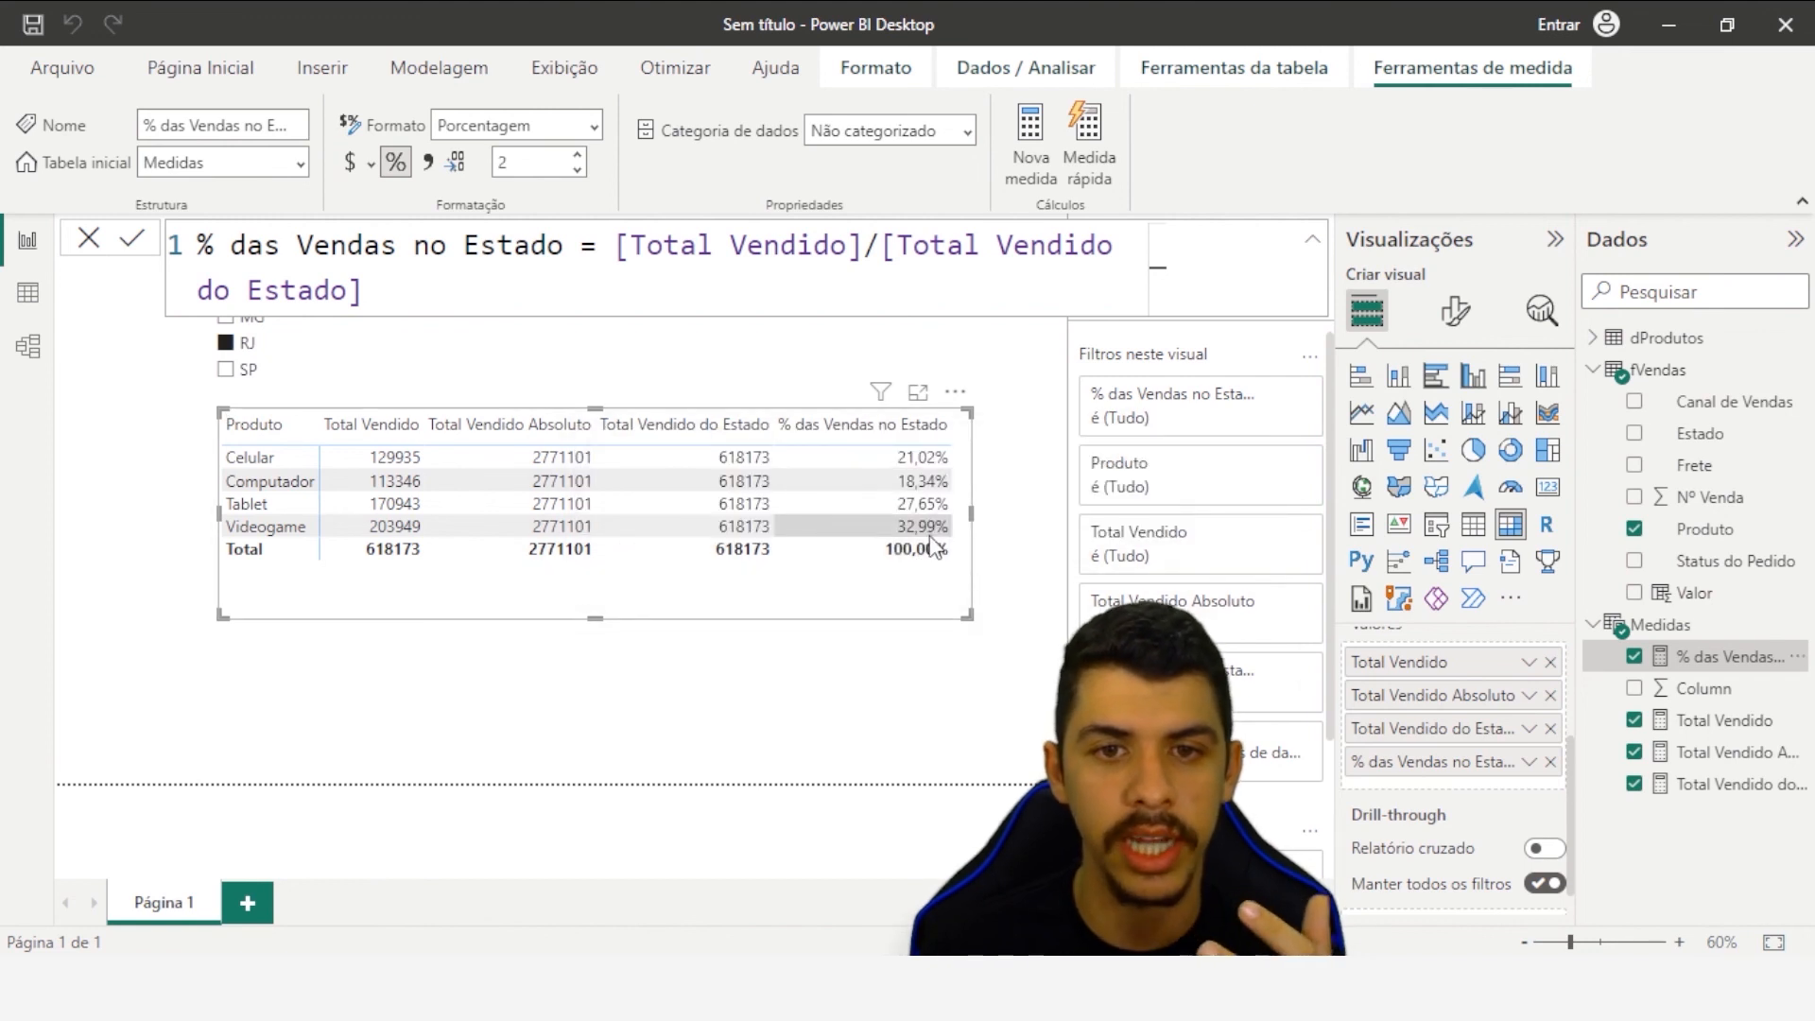
# - Format the Total Vendido measure as currency with the R$ Português (Brasil) symbol
pyautogui.click(1716, 723)
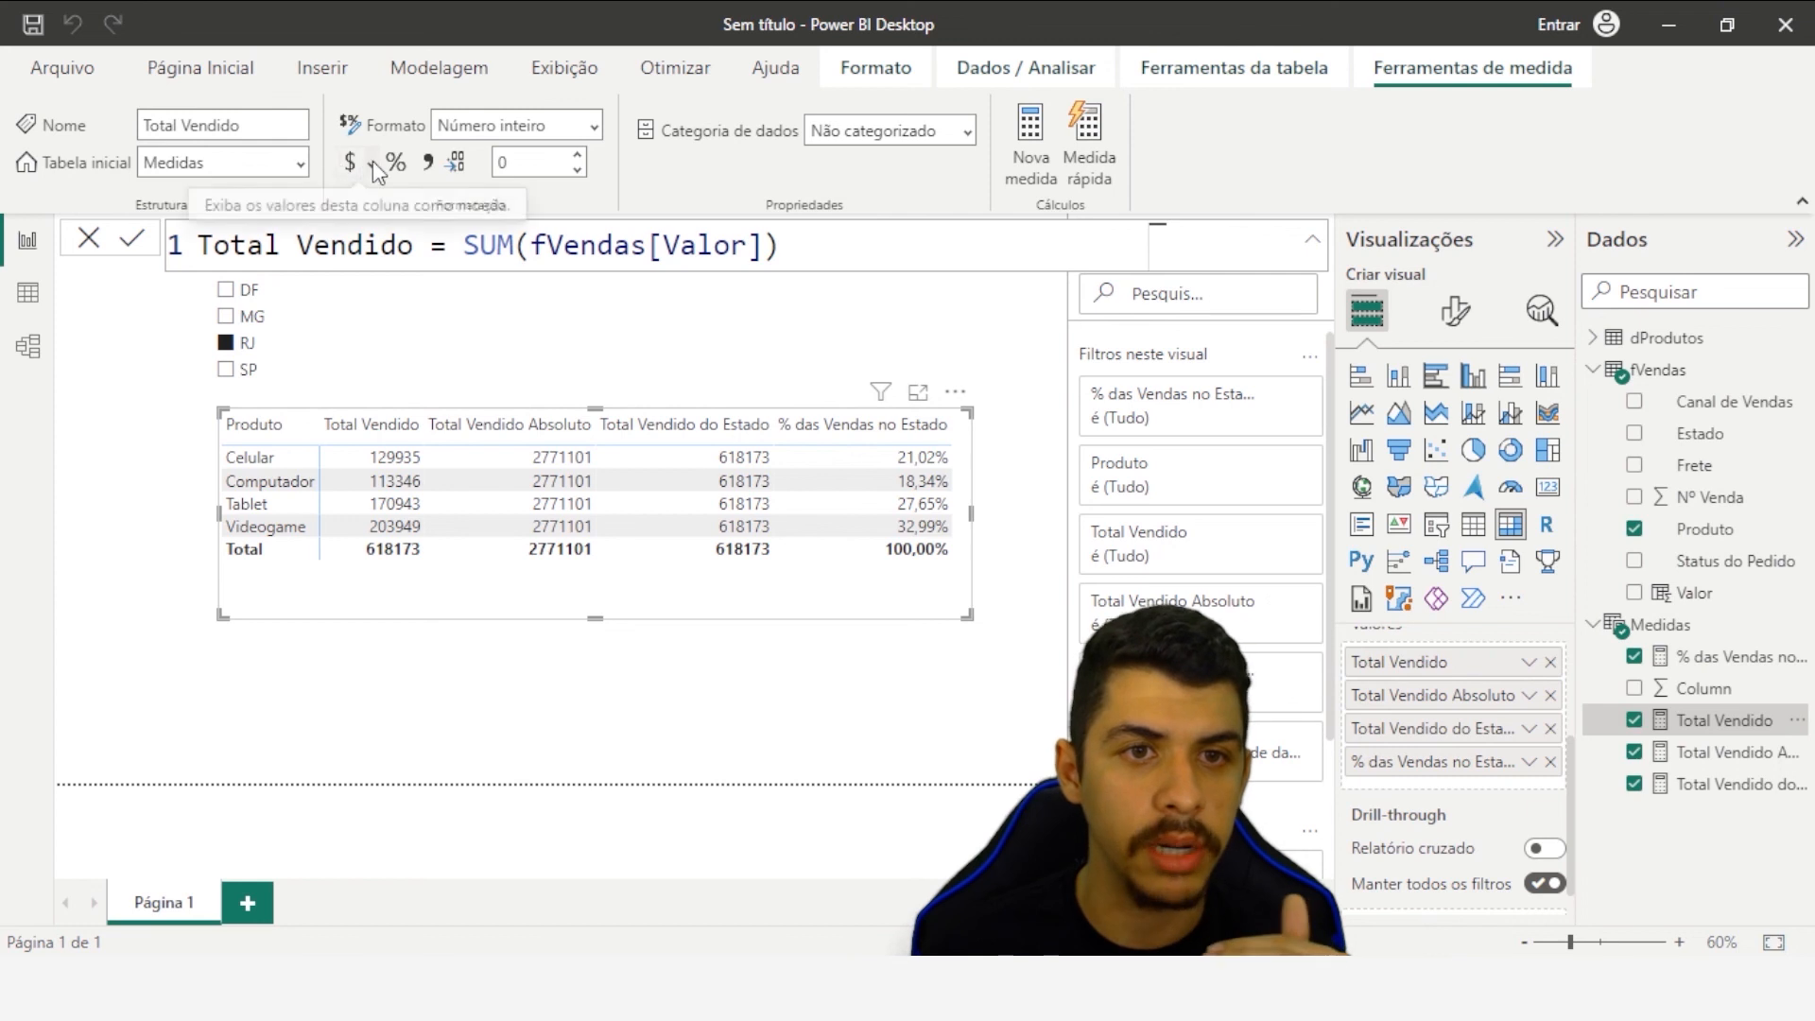
pyautogui.click(596, 127)
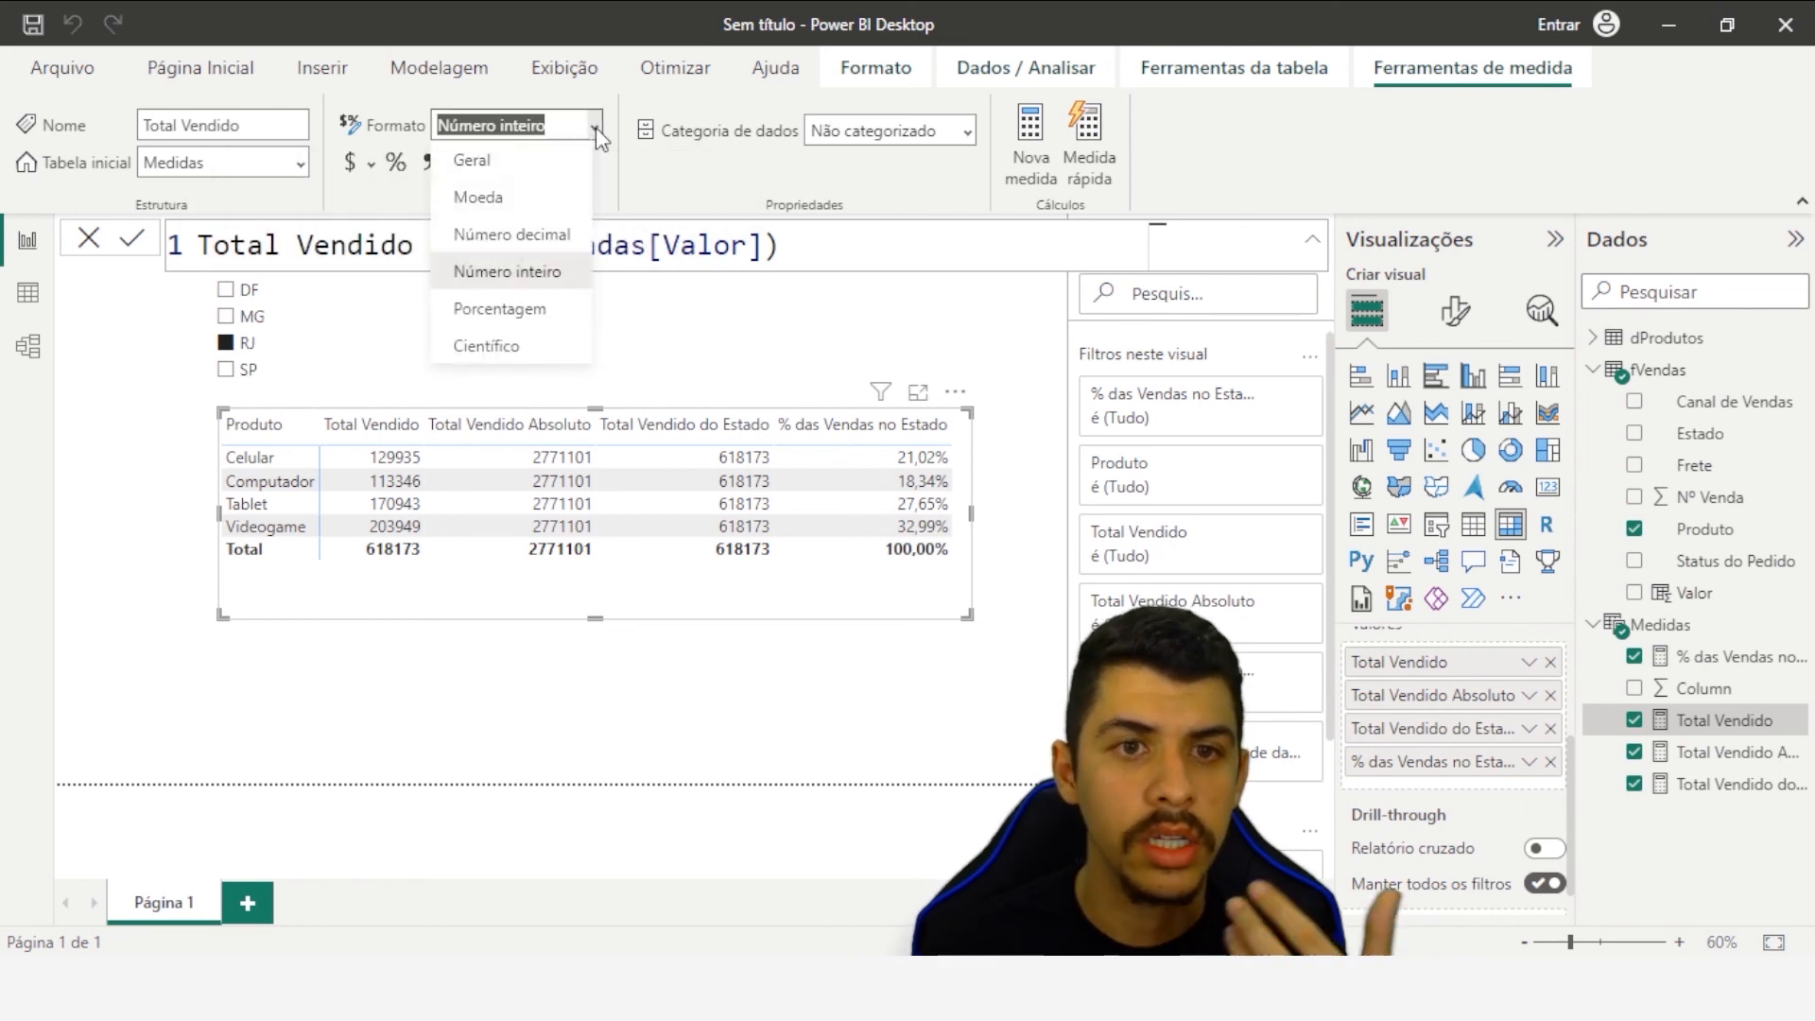
pyautogui.press('Escape')
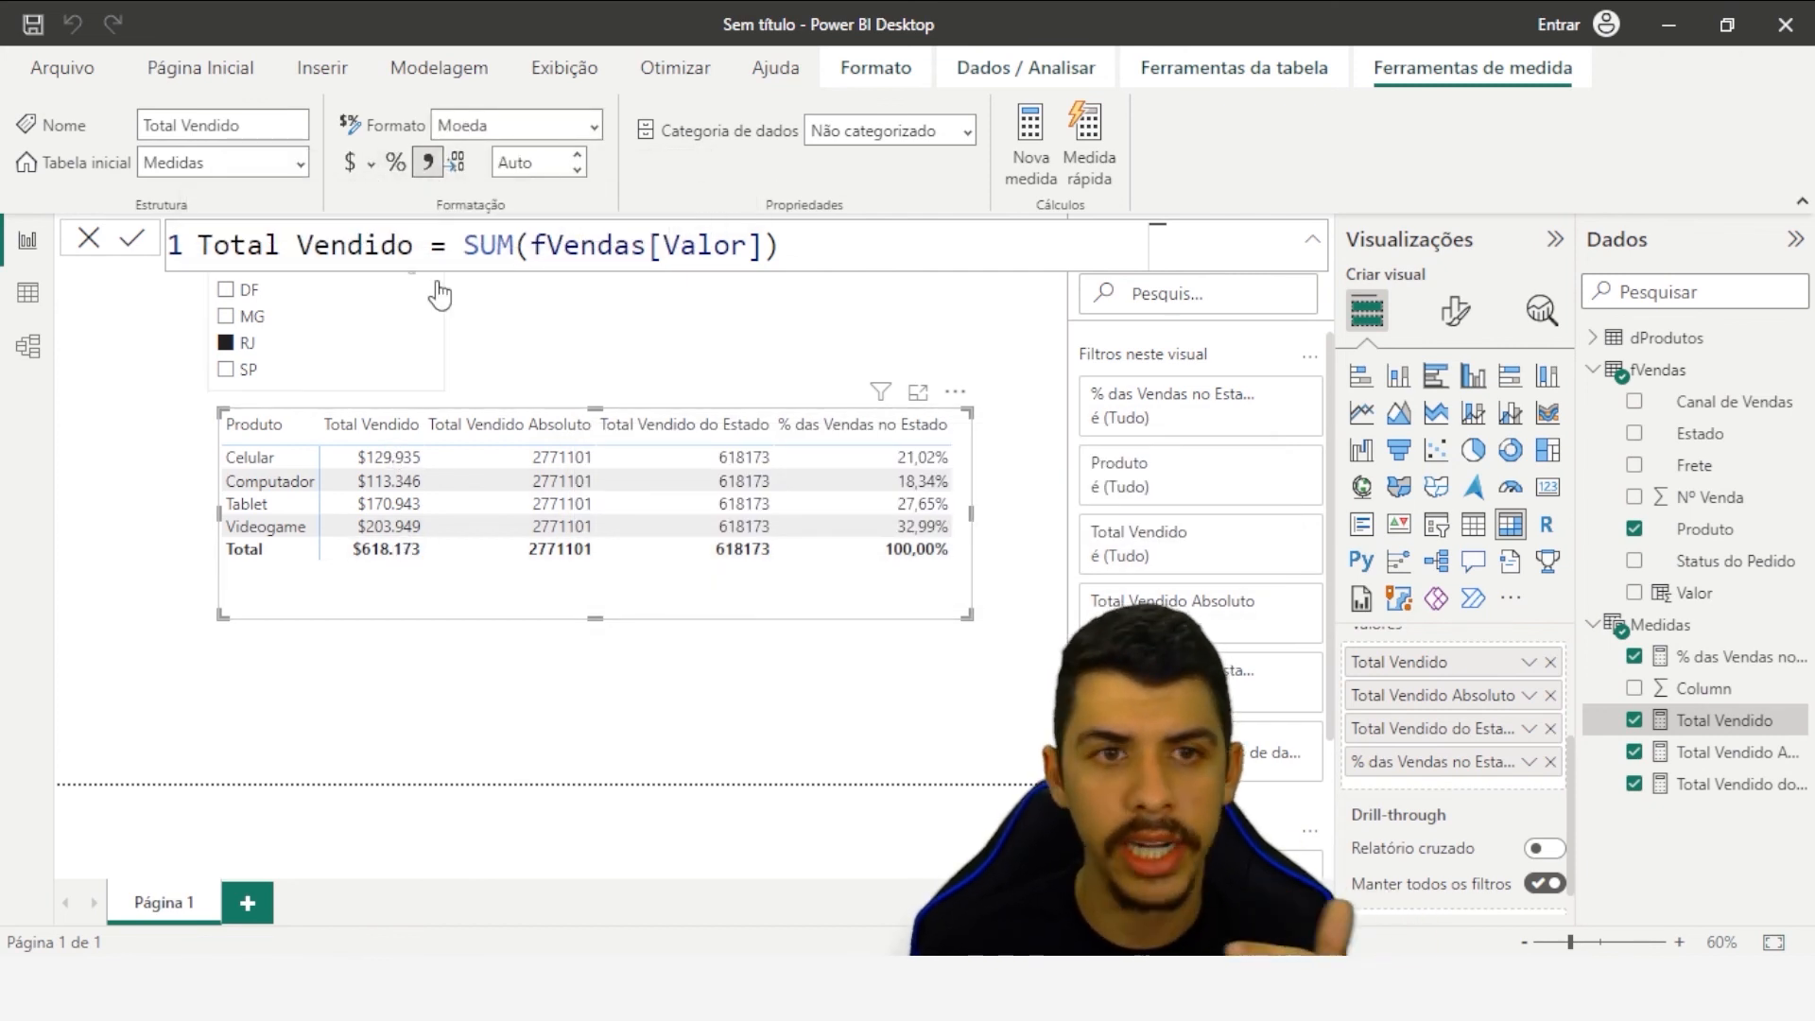
pyautogui.click(371, 164)
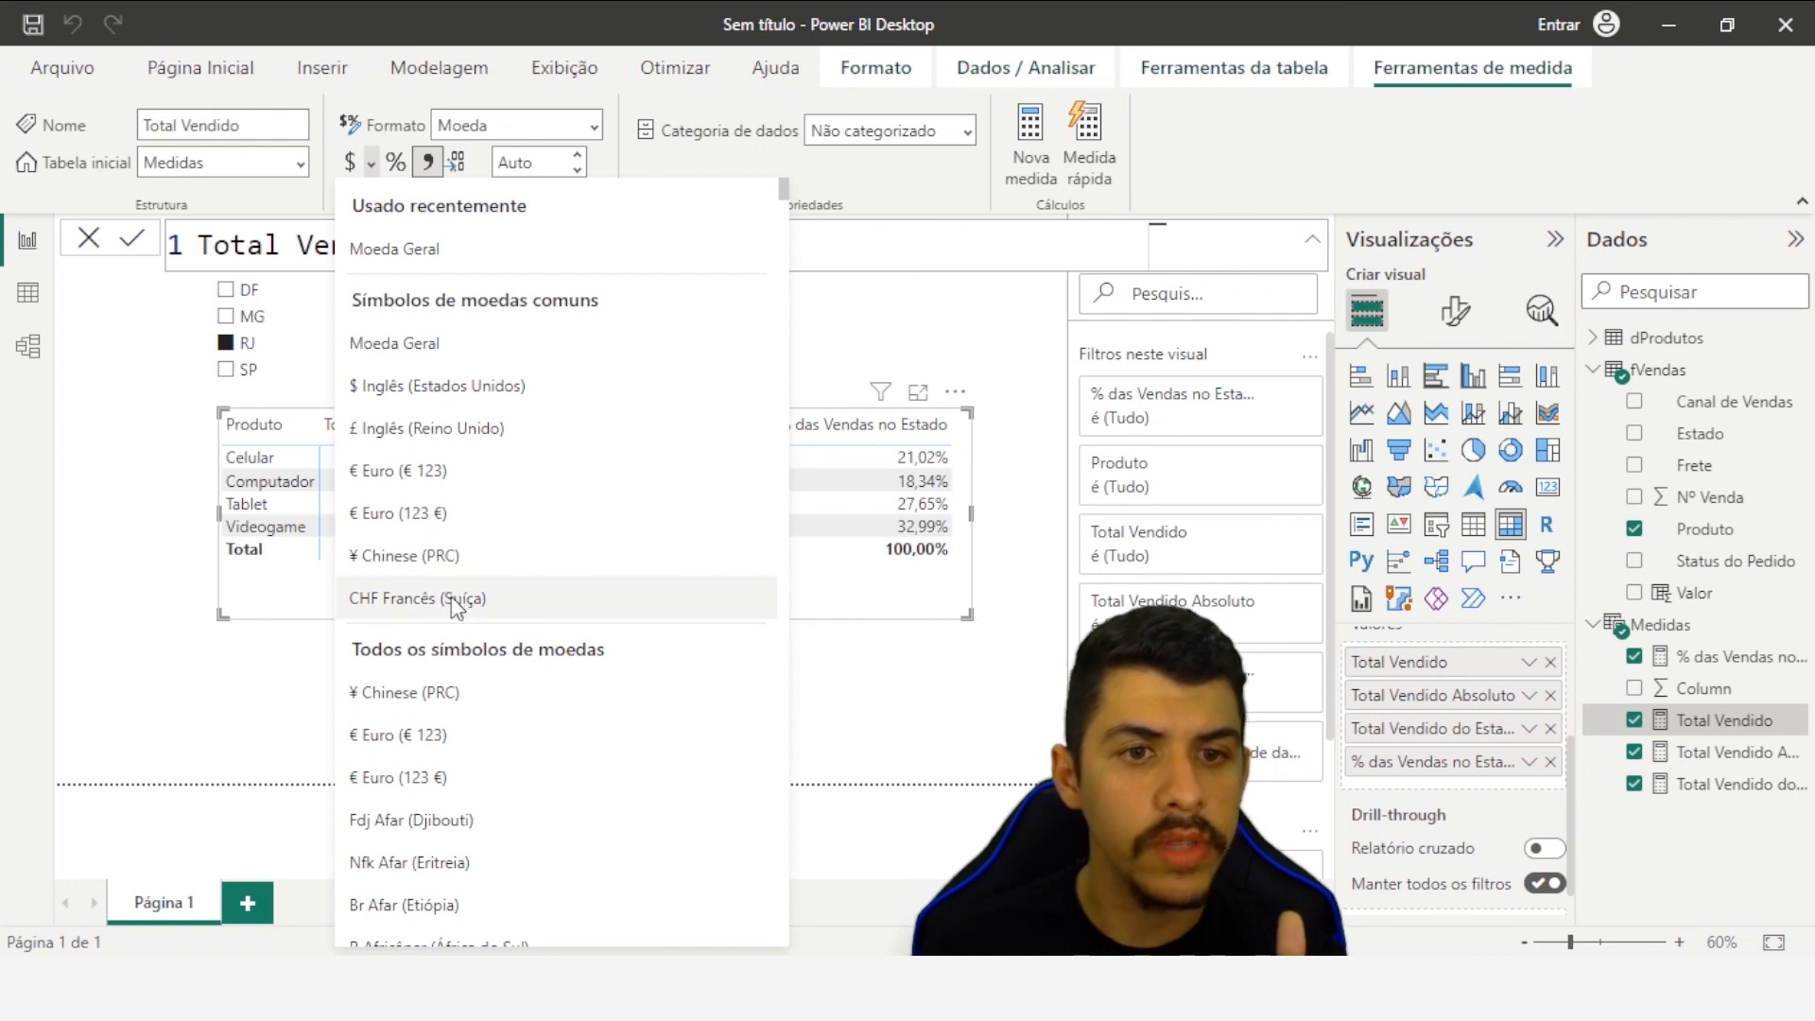
pyautogui.moveTo(789, 195); pyautogui.dragTo(771, 768)
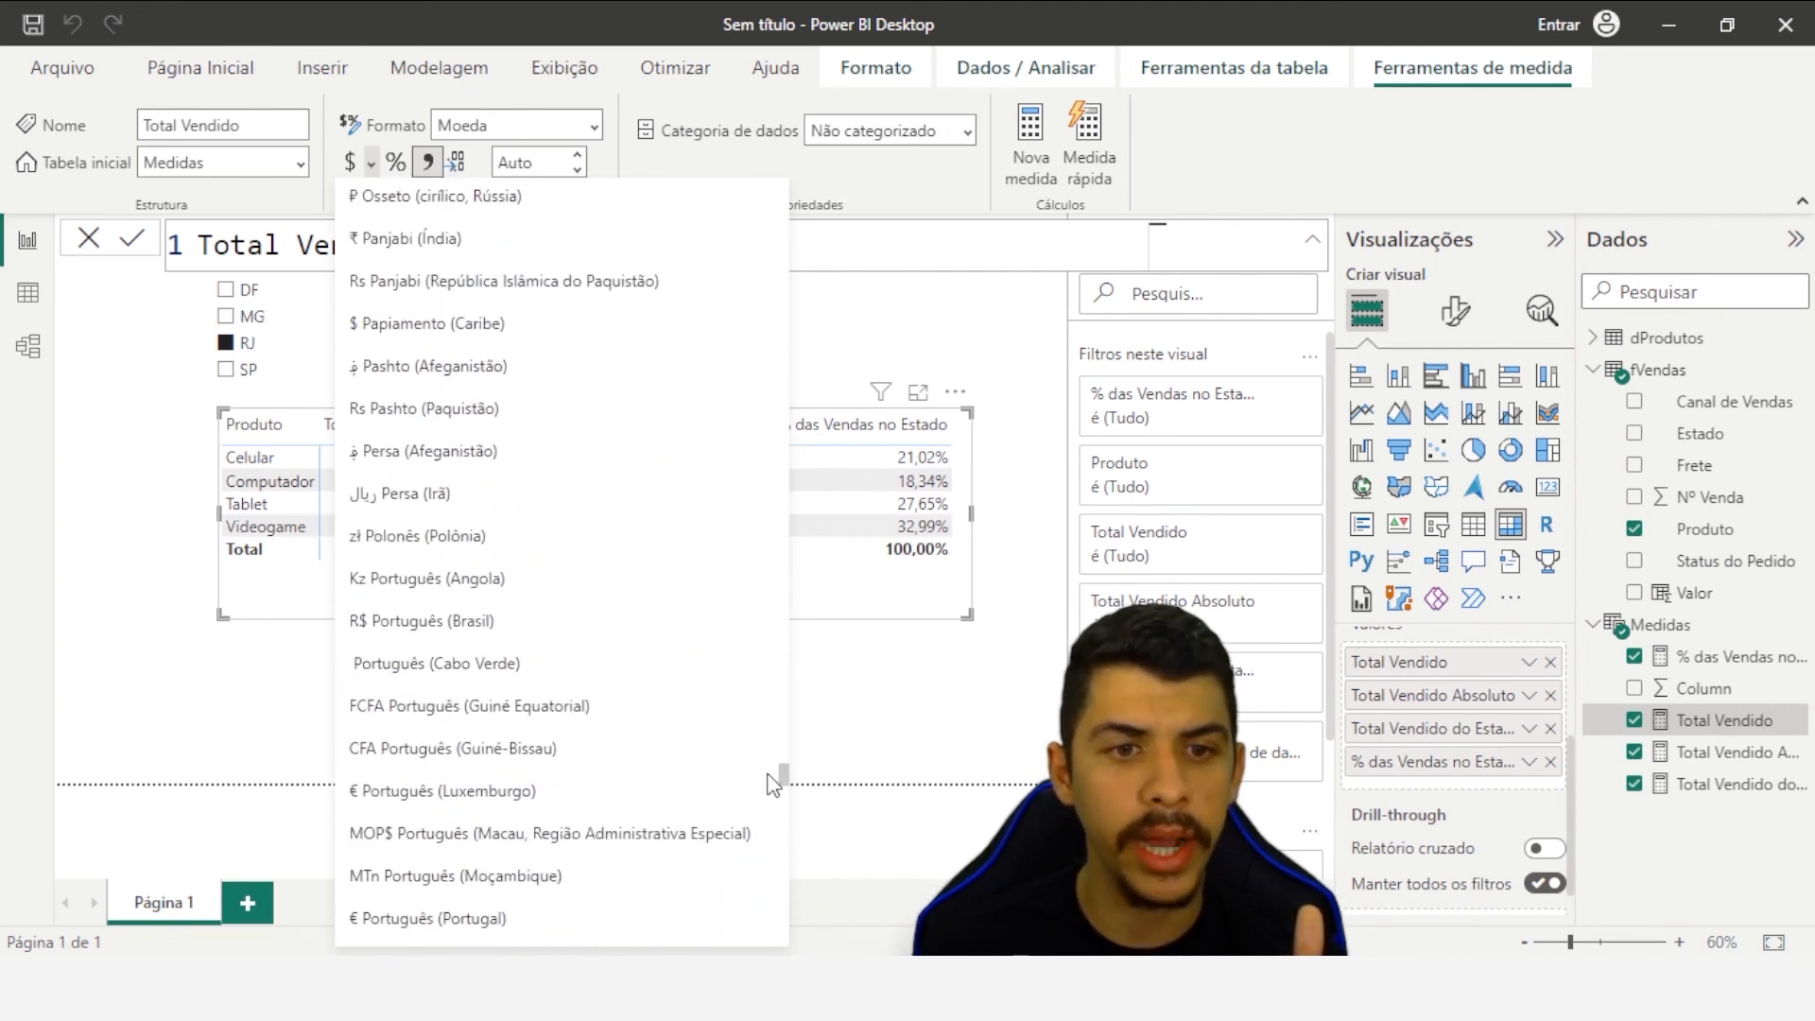
pyautogui.click(413, 624)
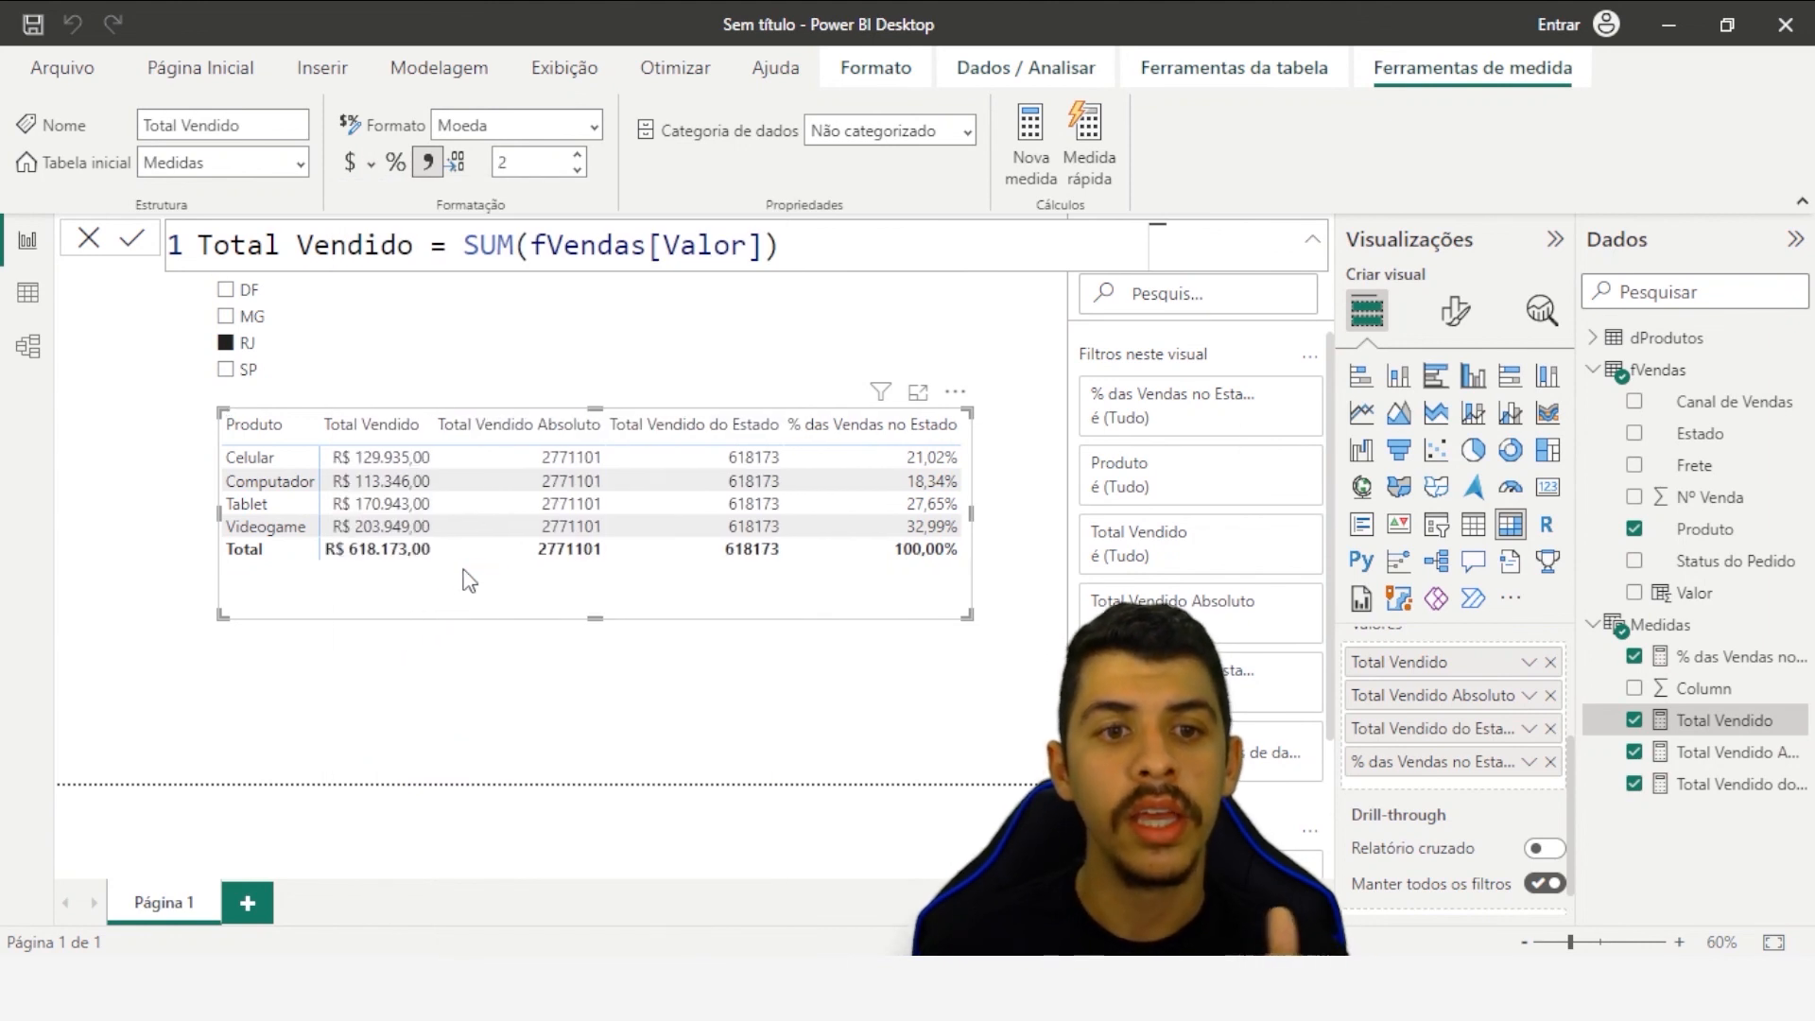
# - Apply the R$ Português (Brasil) currency format to the Total Vendido Absoluto and Total Vendido do Estado measures
pyautogui.click(1692, 753)
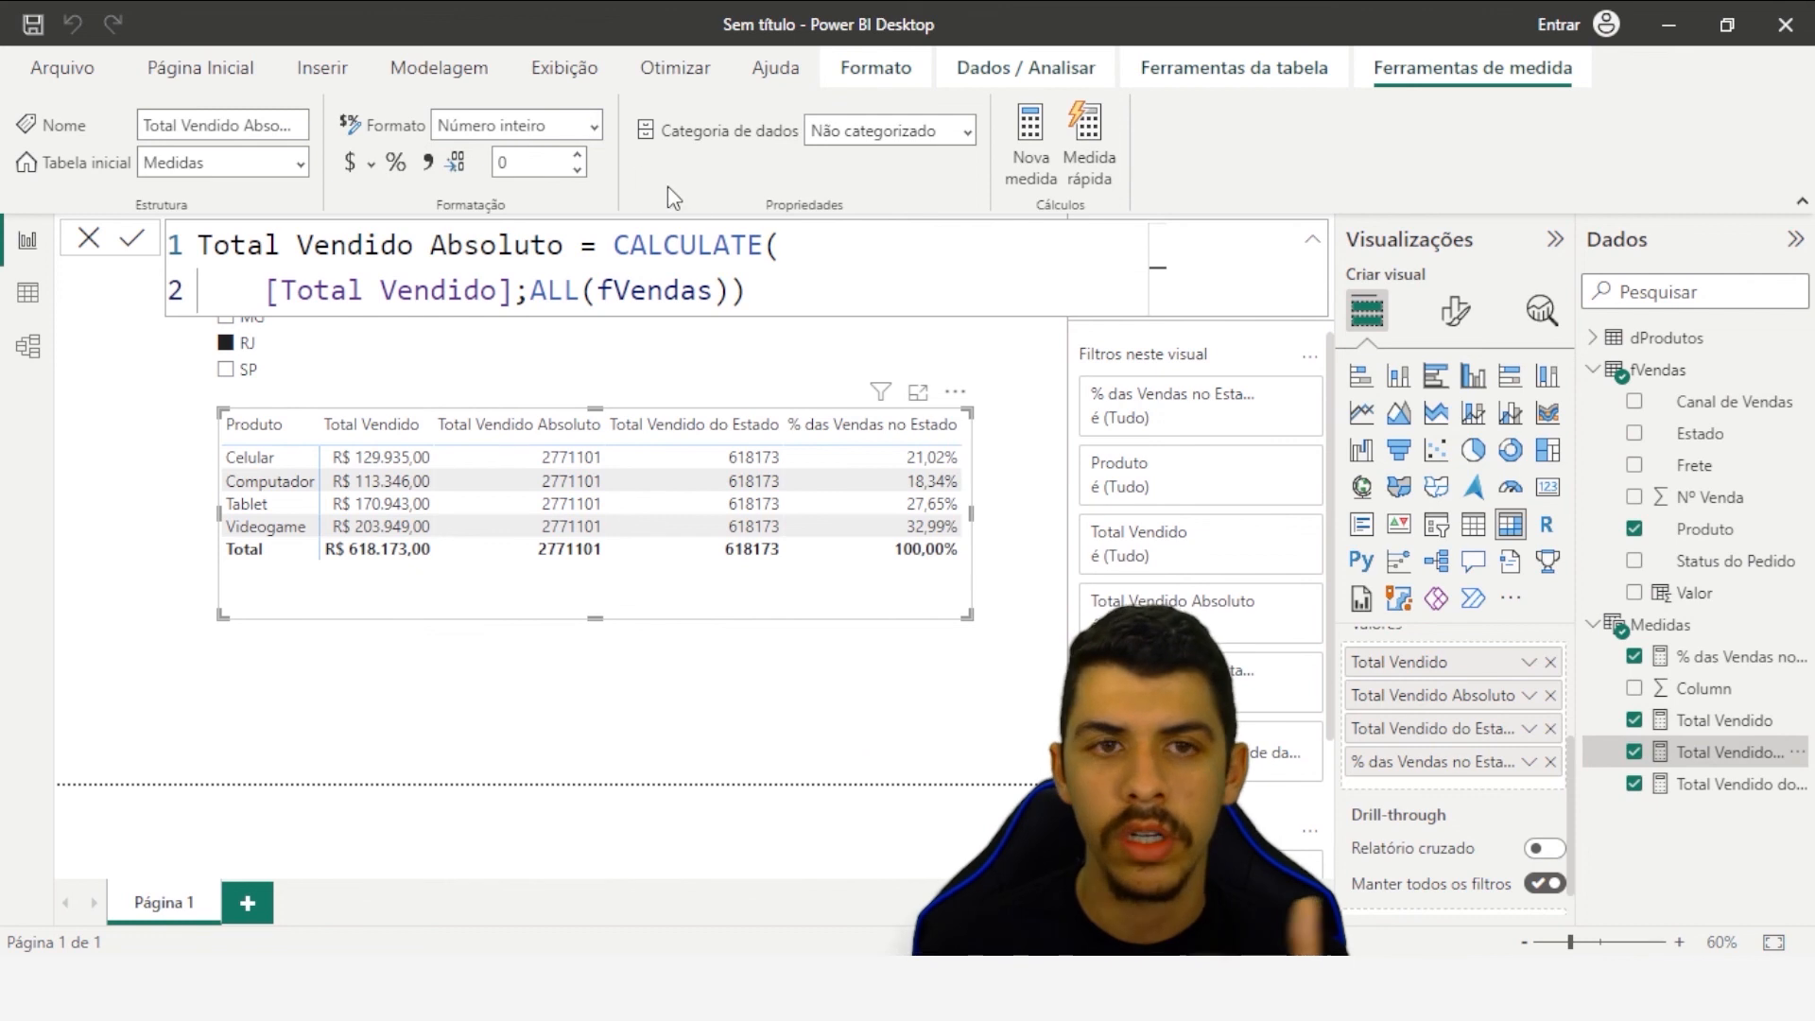
pyautogui.click(370, 164)
pyautogui.click(423, 252)
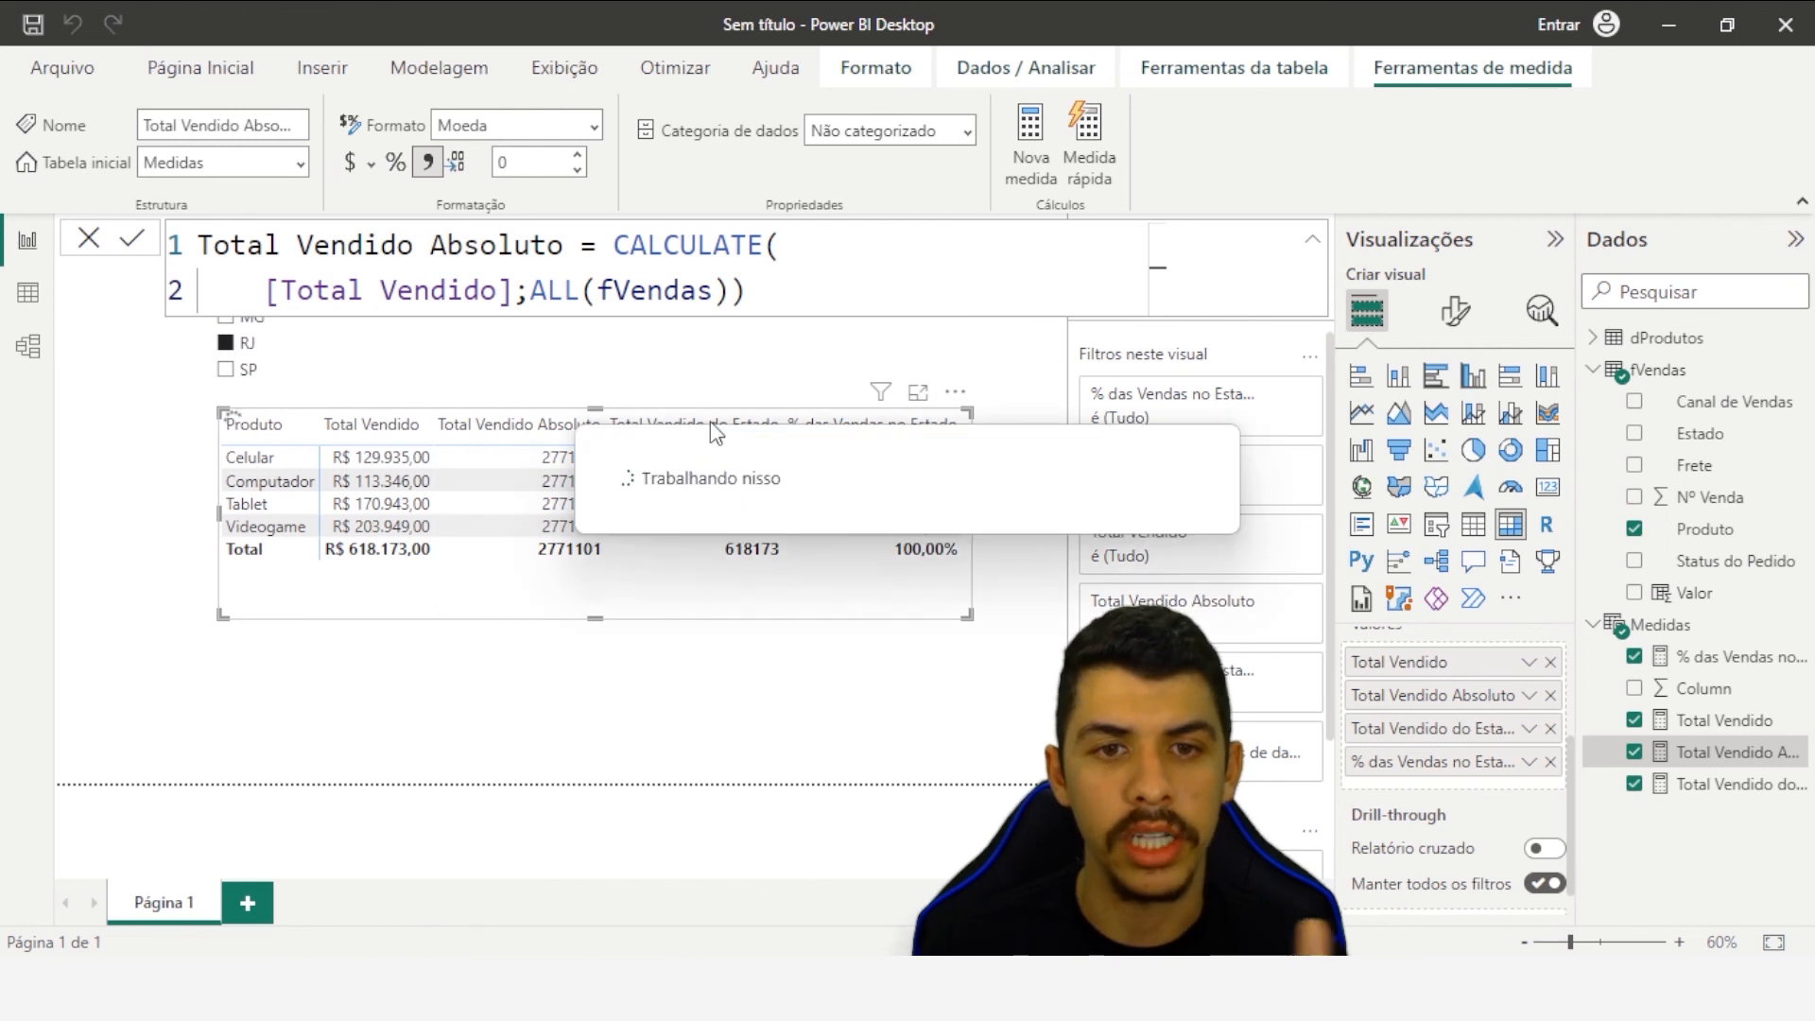
pyautogui.click(1754, 799)
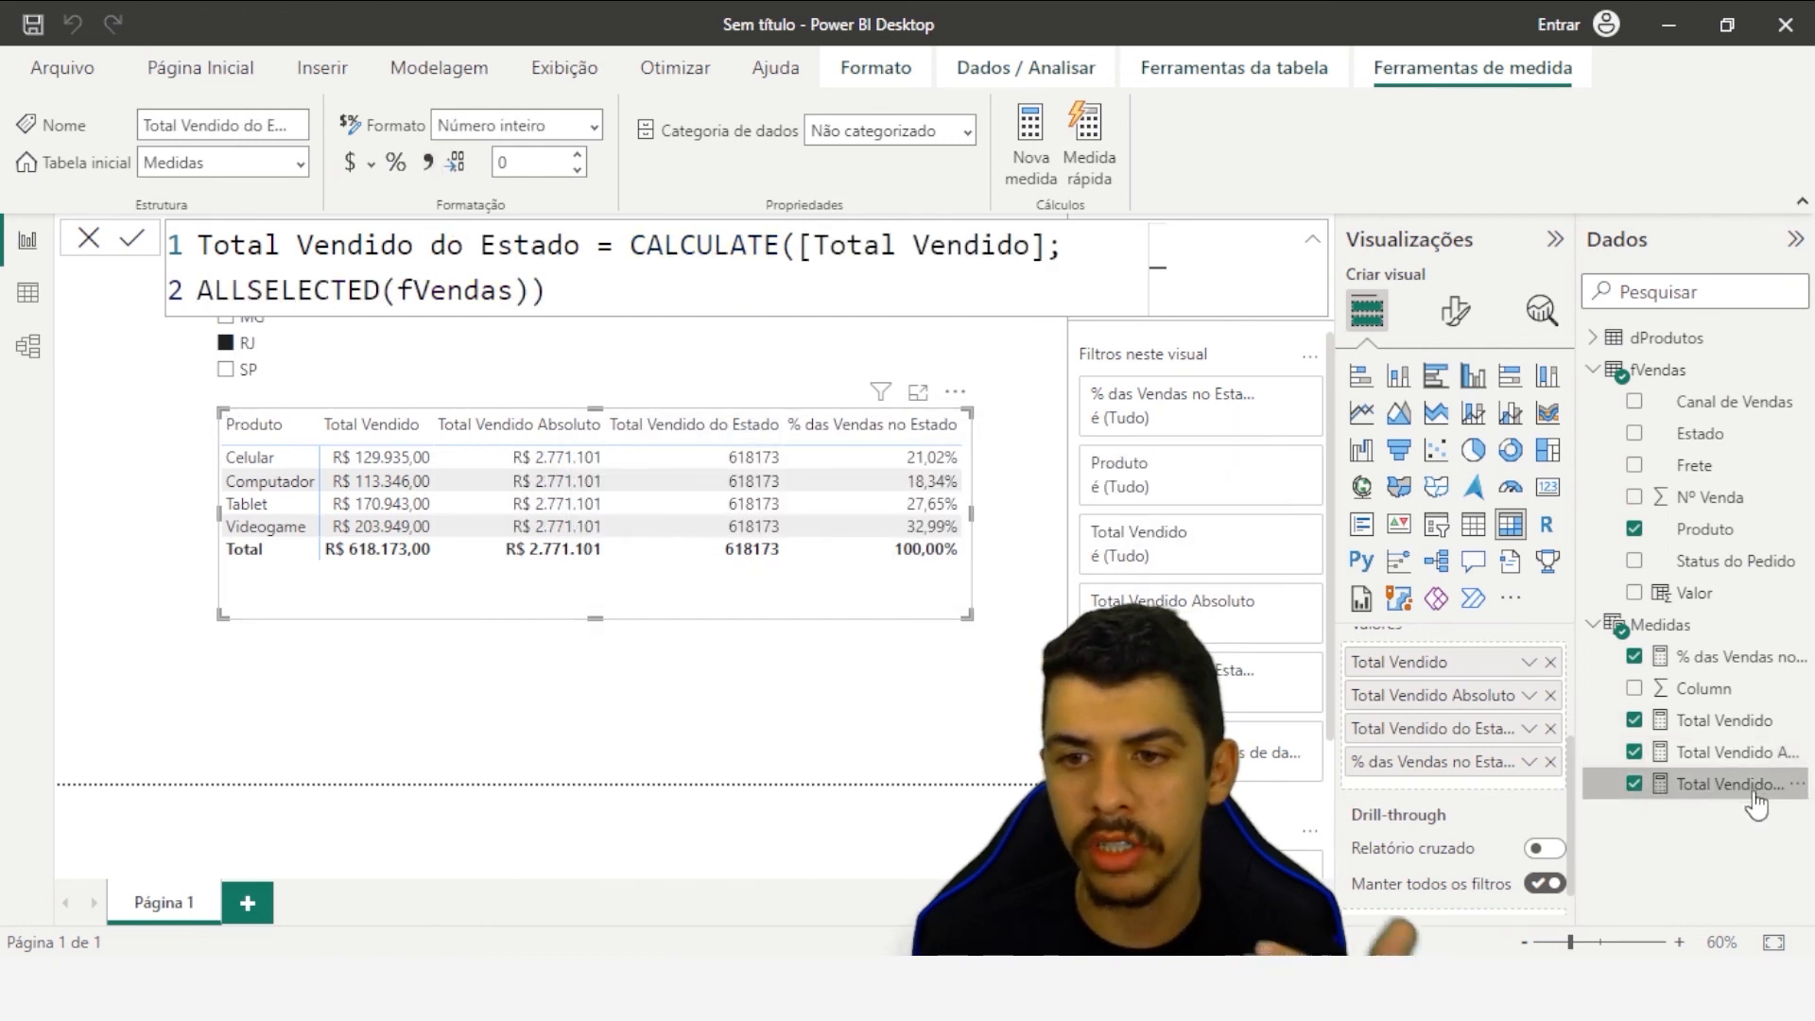
pyautogui.click(371, 162)
pyautogui.click(422, 250)
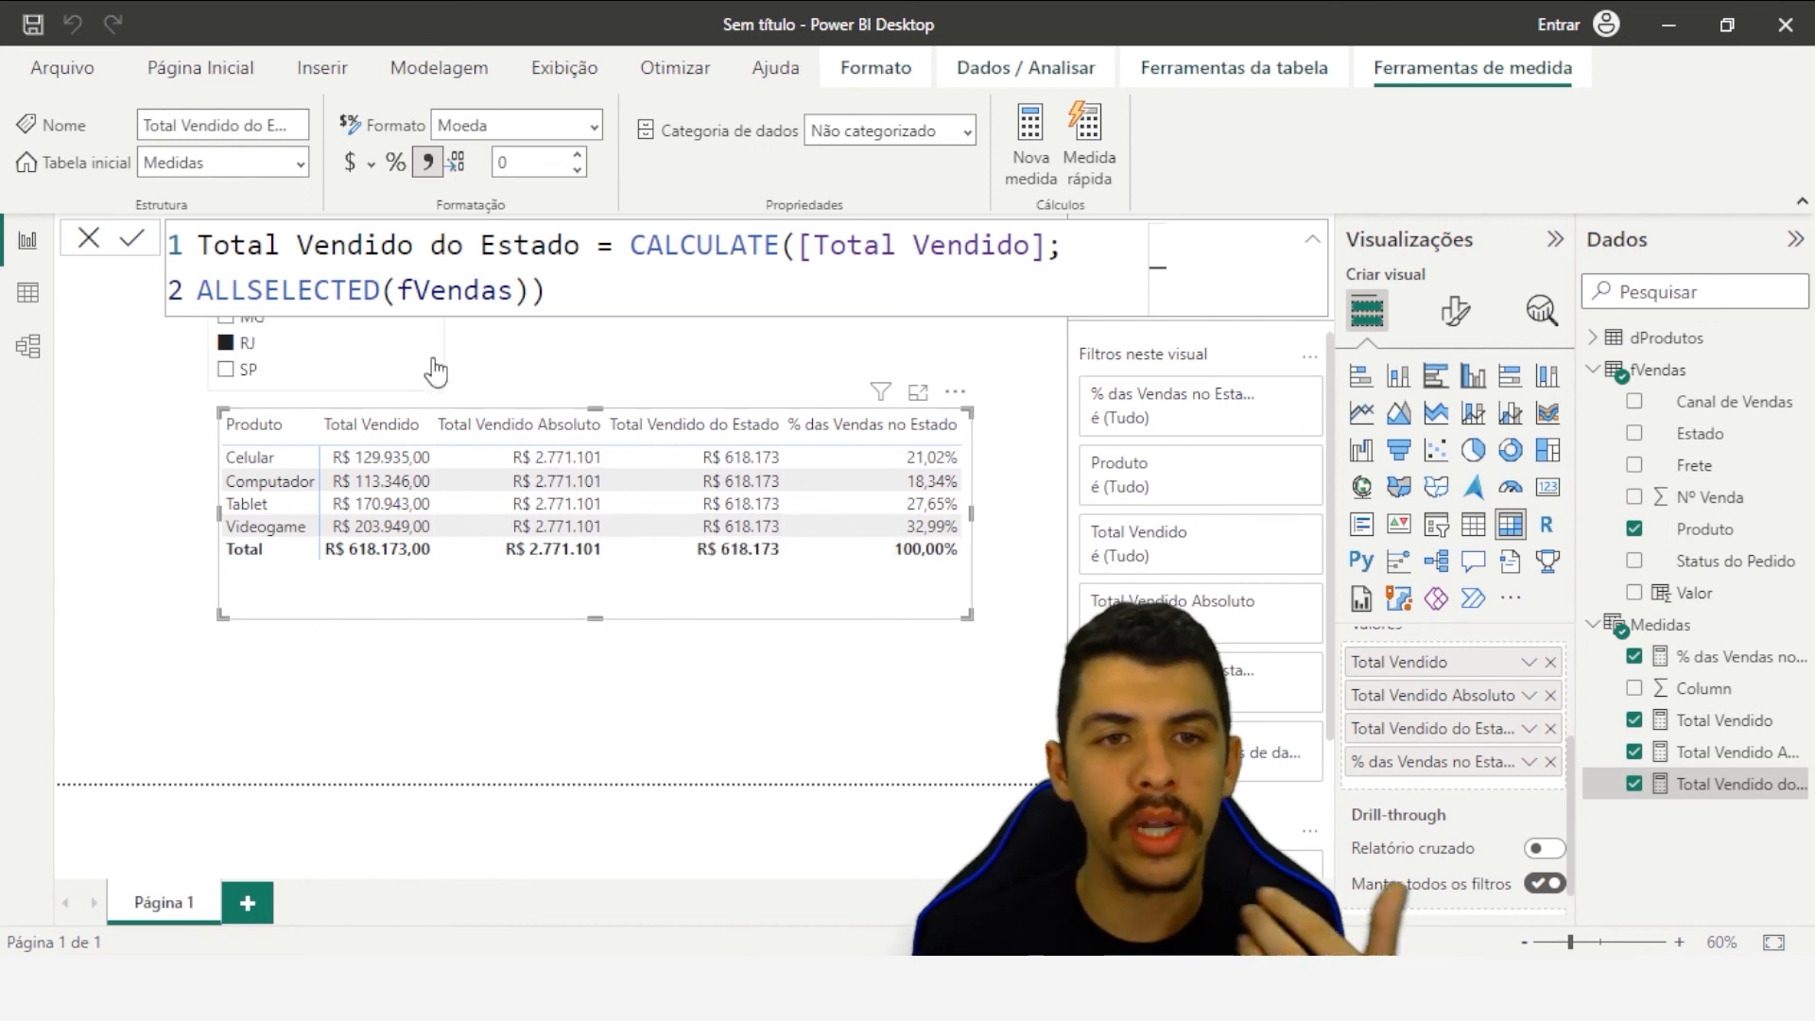
pyautogui.click(857, 356)
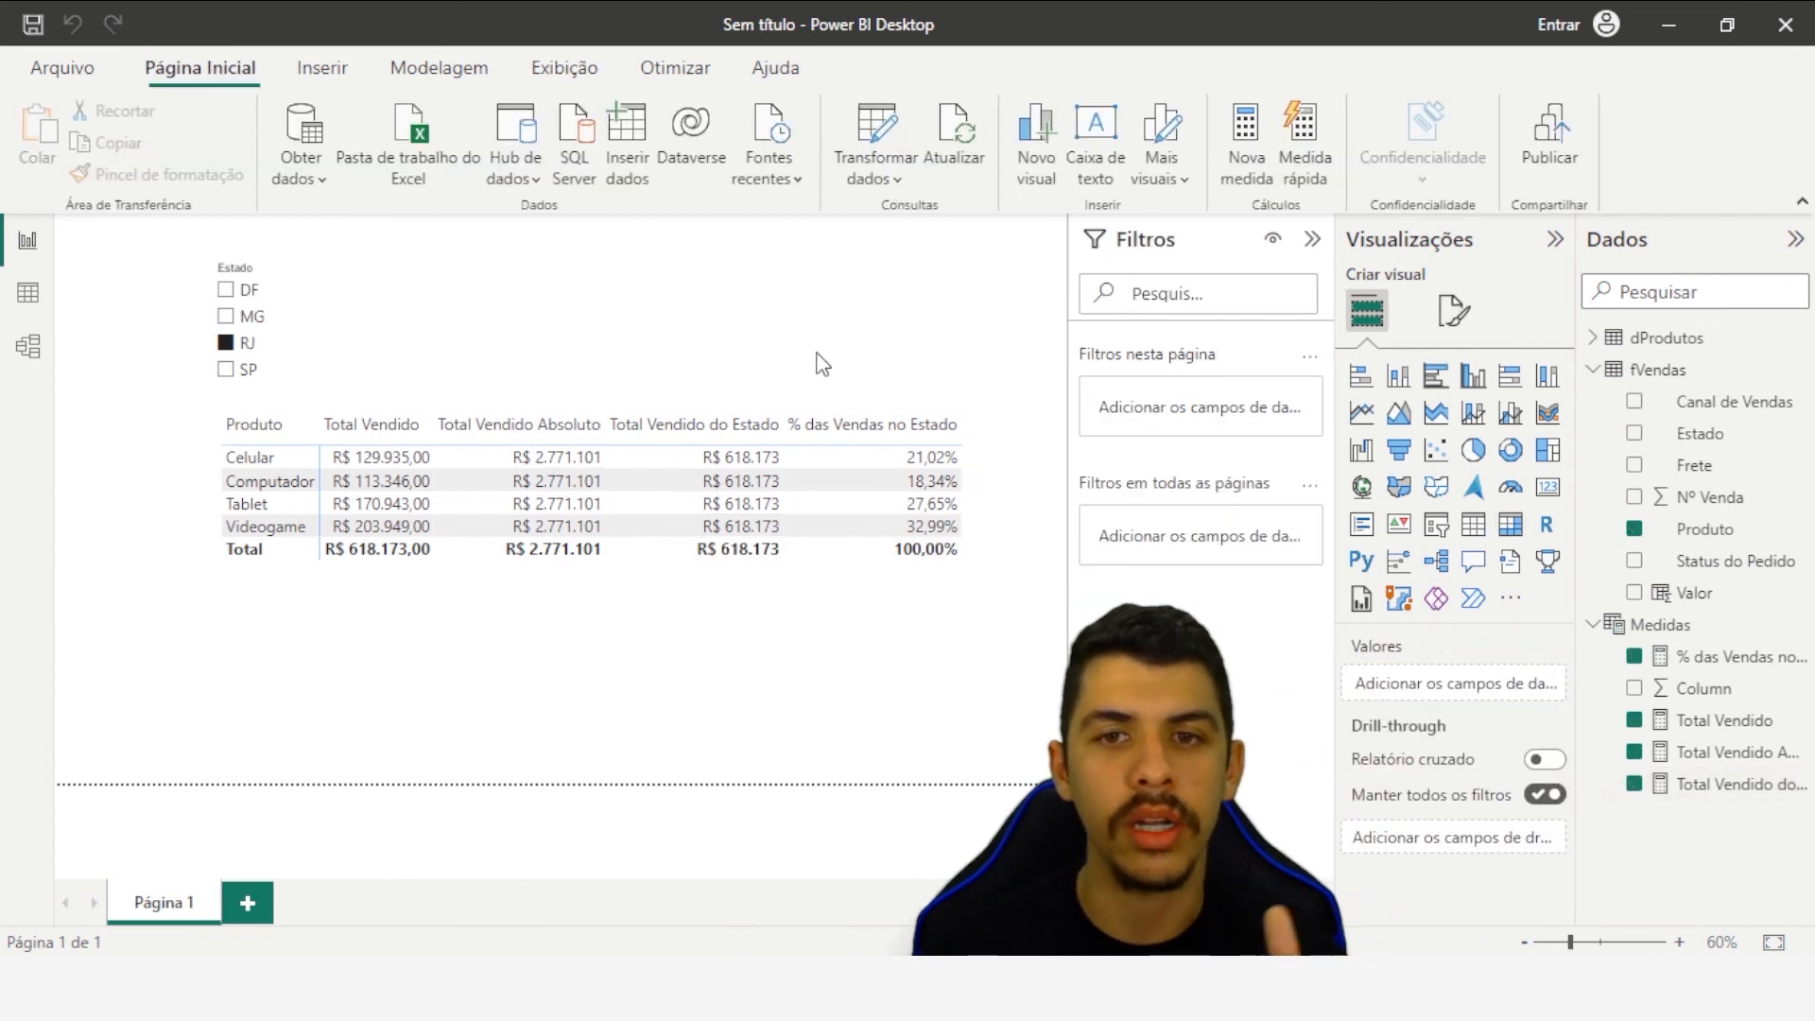
# - Switch the Estado slicer repeatedly among MG, DF, RJ and SP, ending on SP, to compare each product's percentage of state sales
pyautogui.click(267, 320)
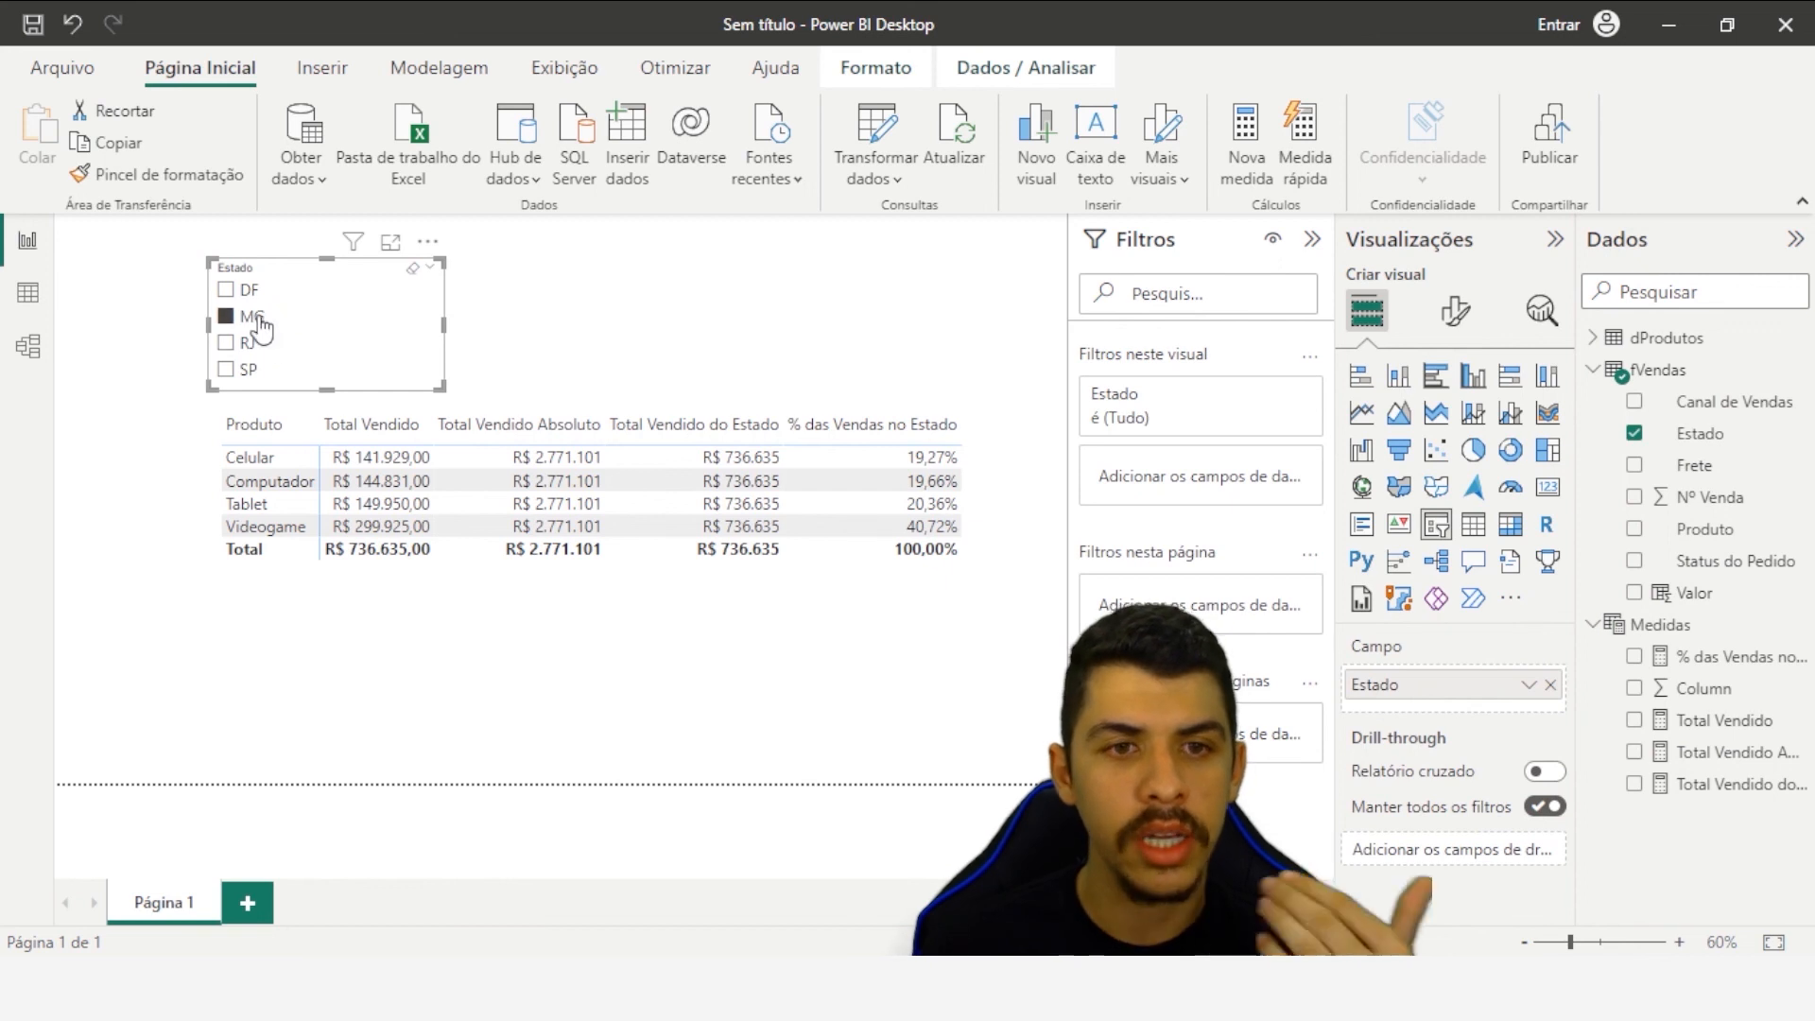
pyautogui.click(244, 290)
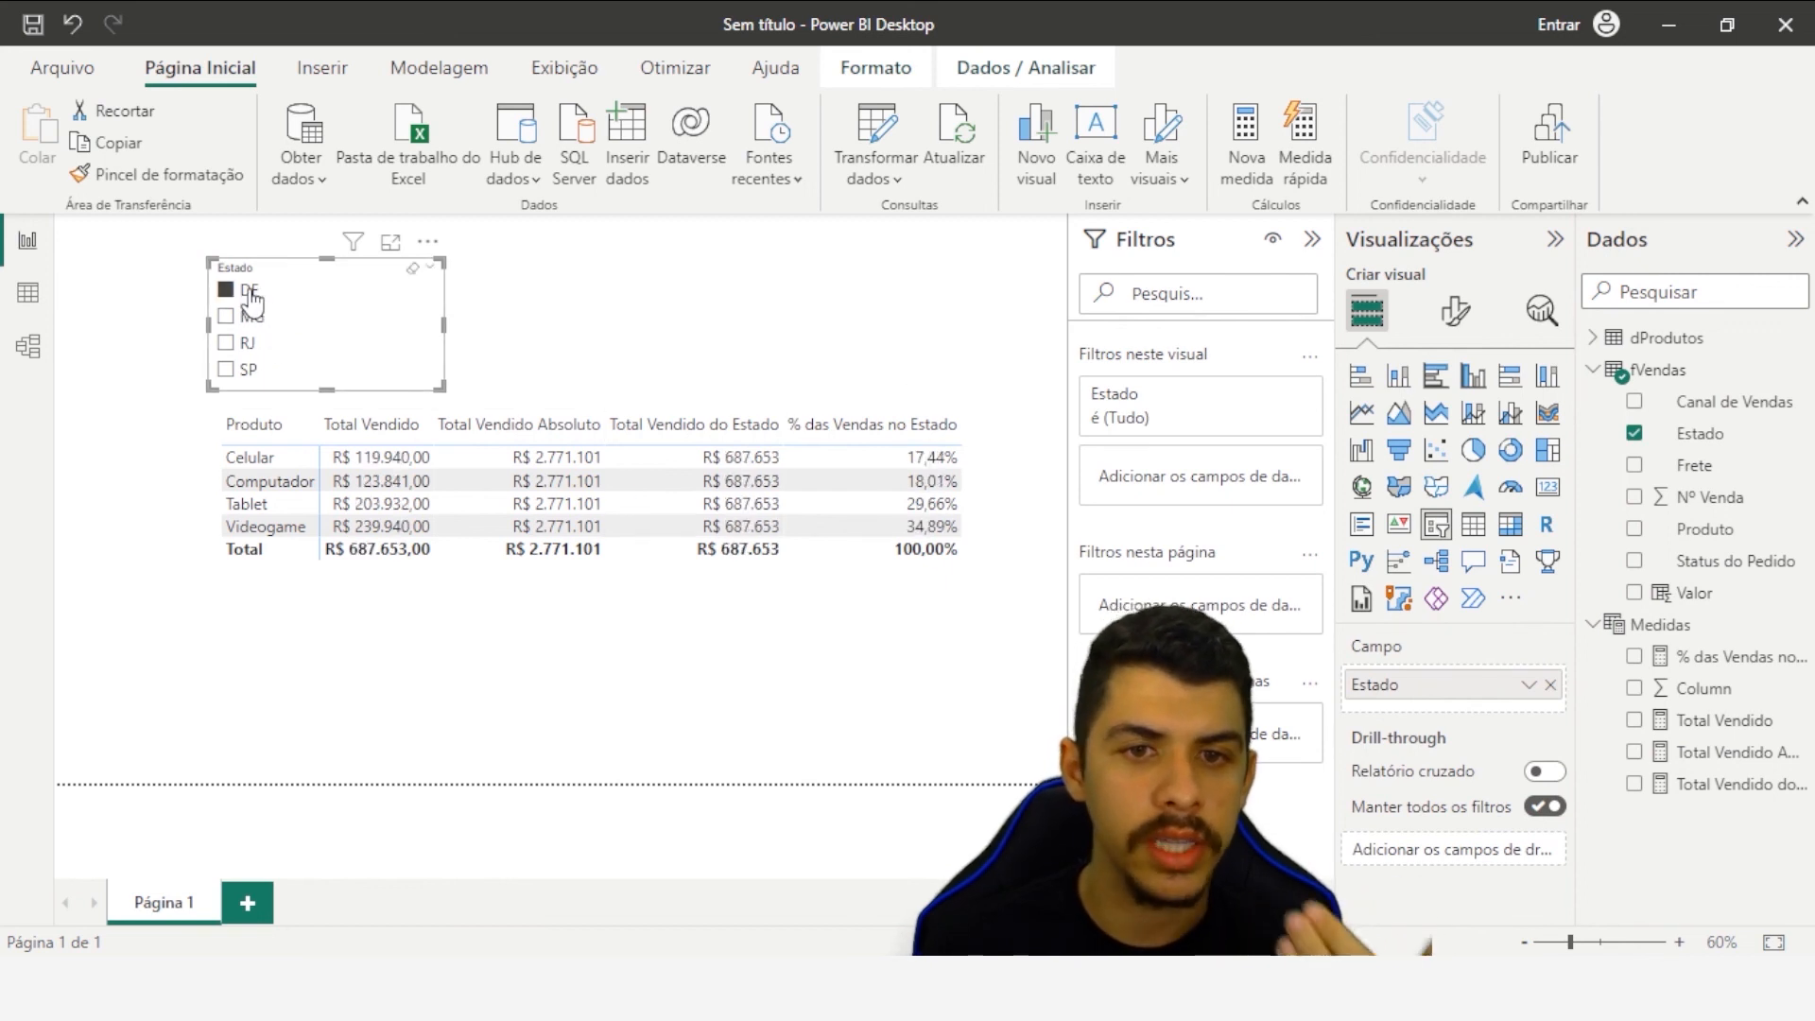
pyautogui.click(246, 344)
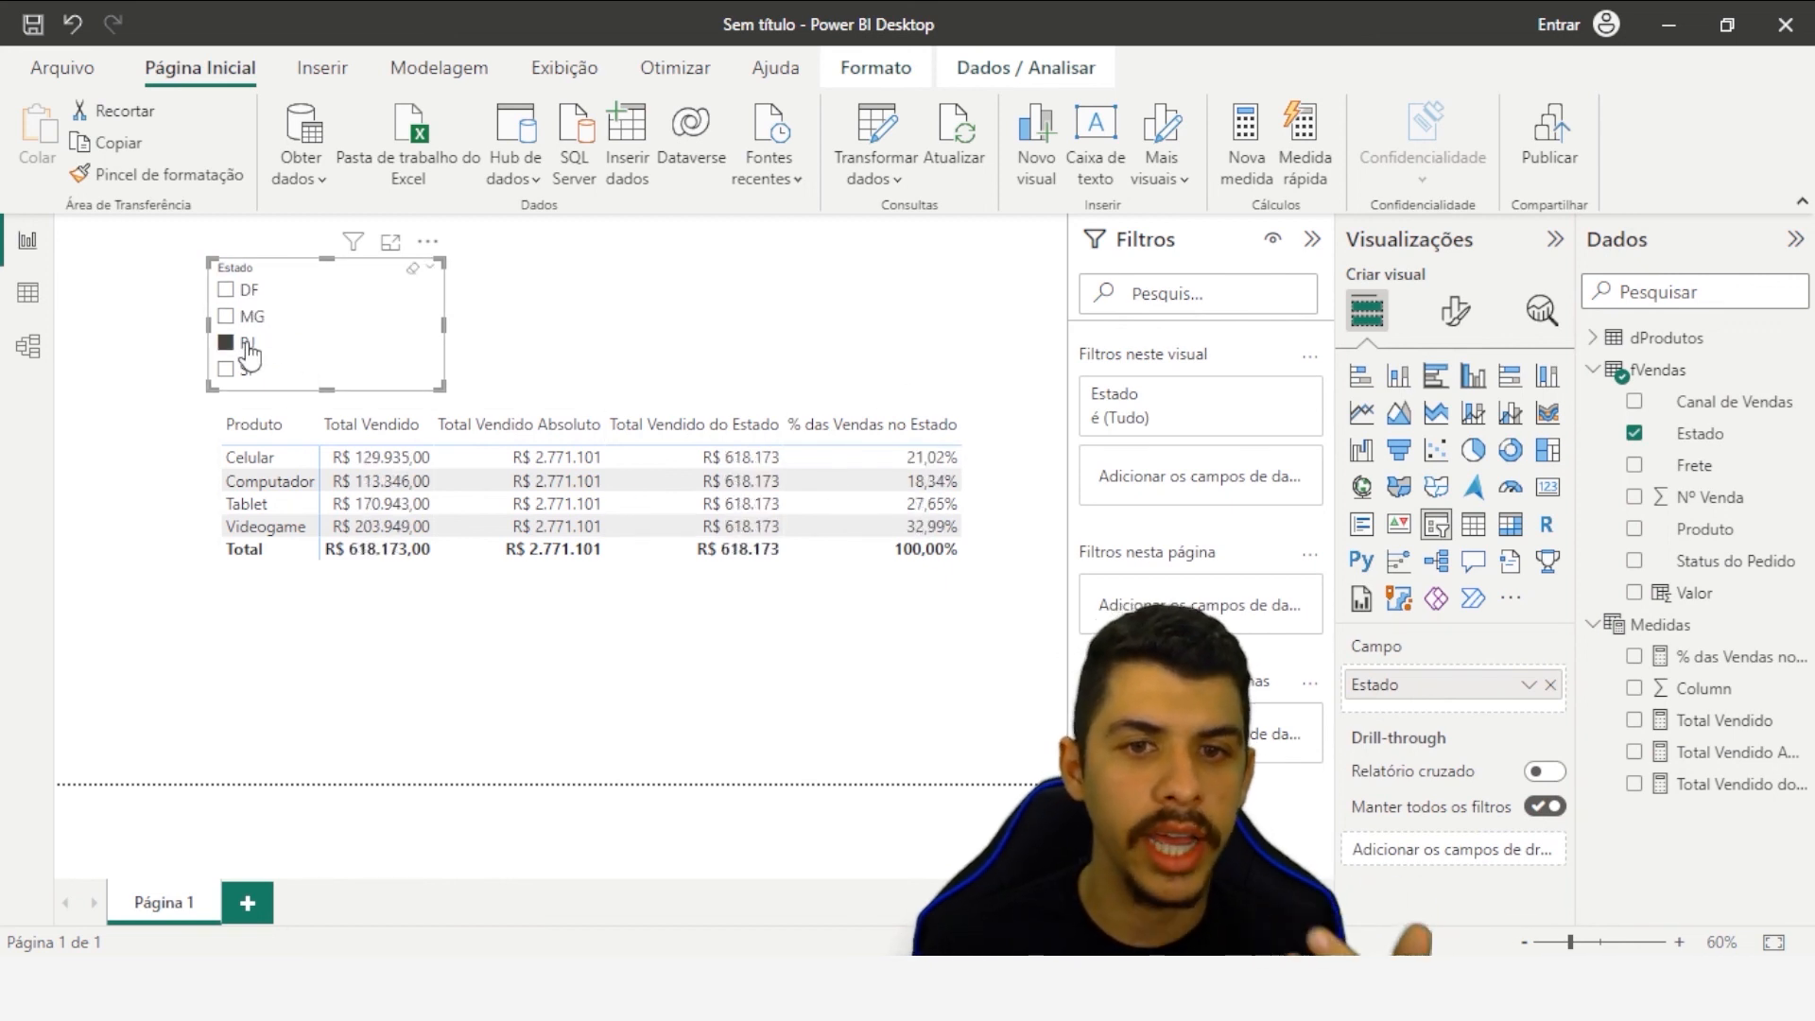
pyautogui.click(226, 370)
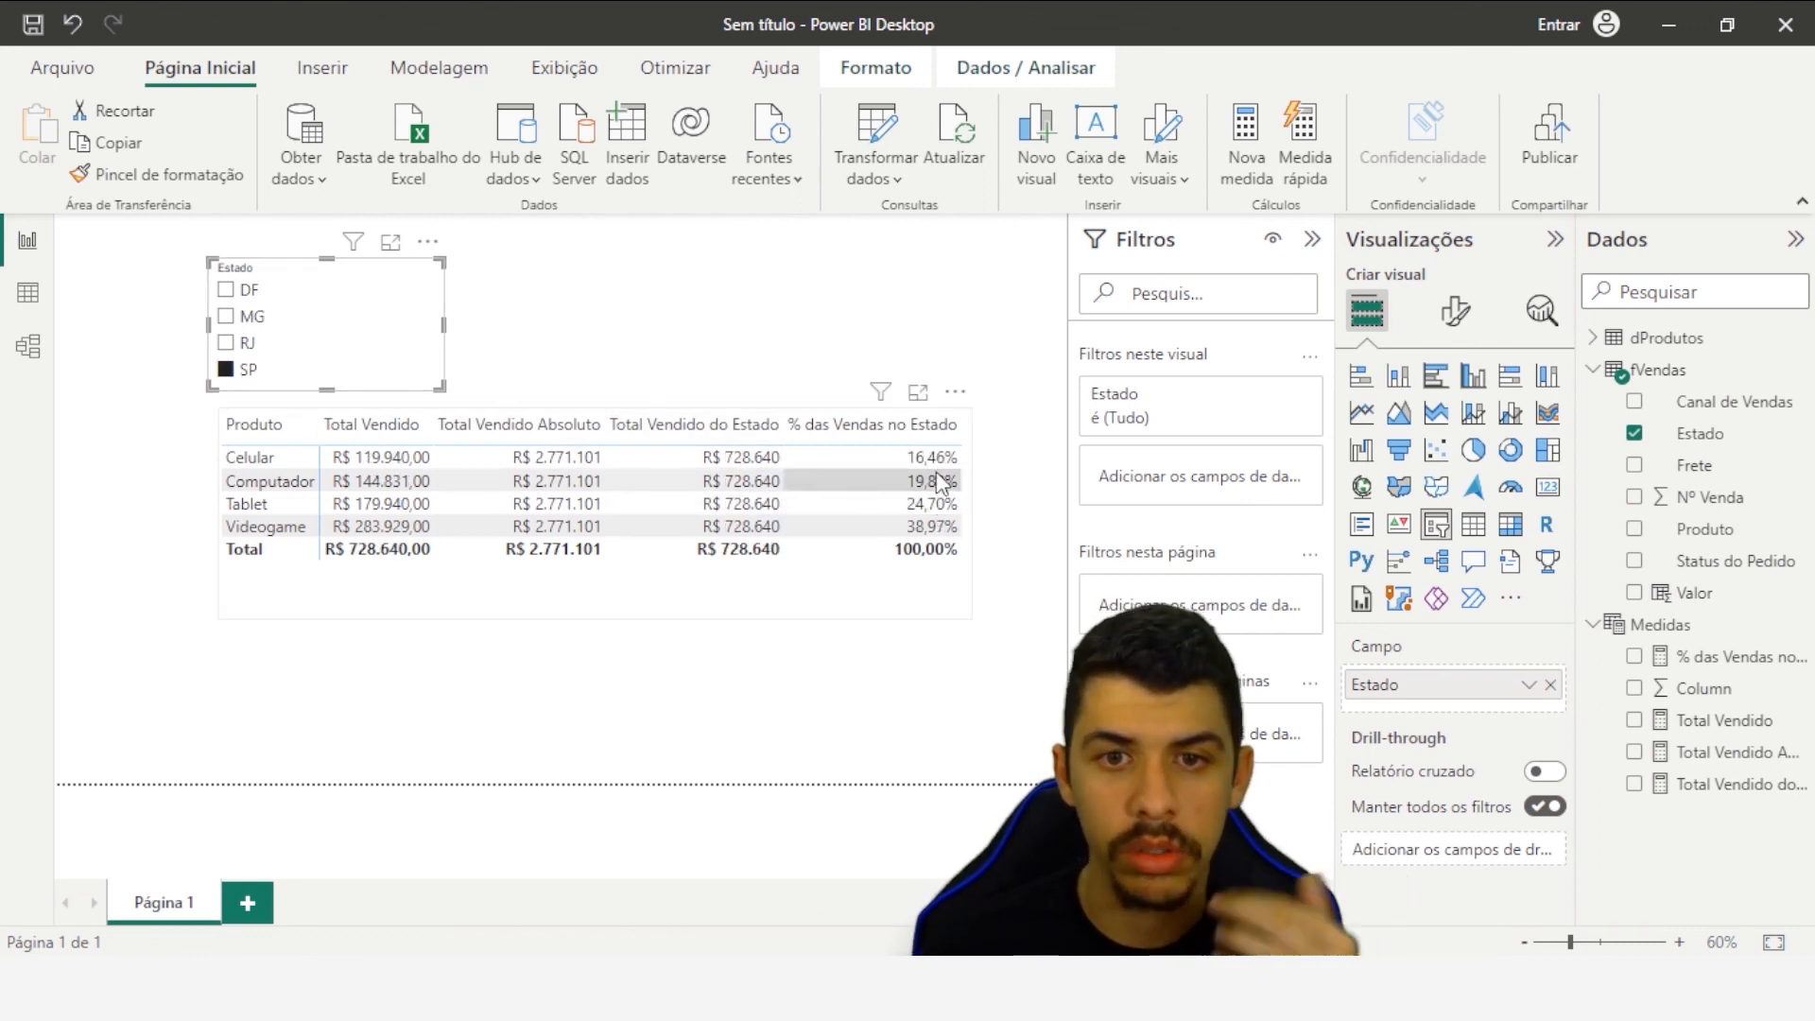
pyautogui.click(237, 346)
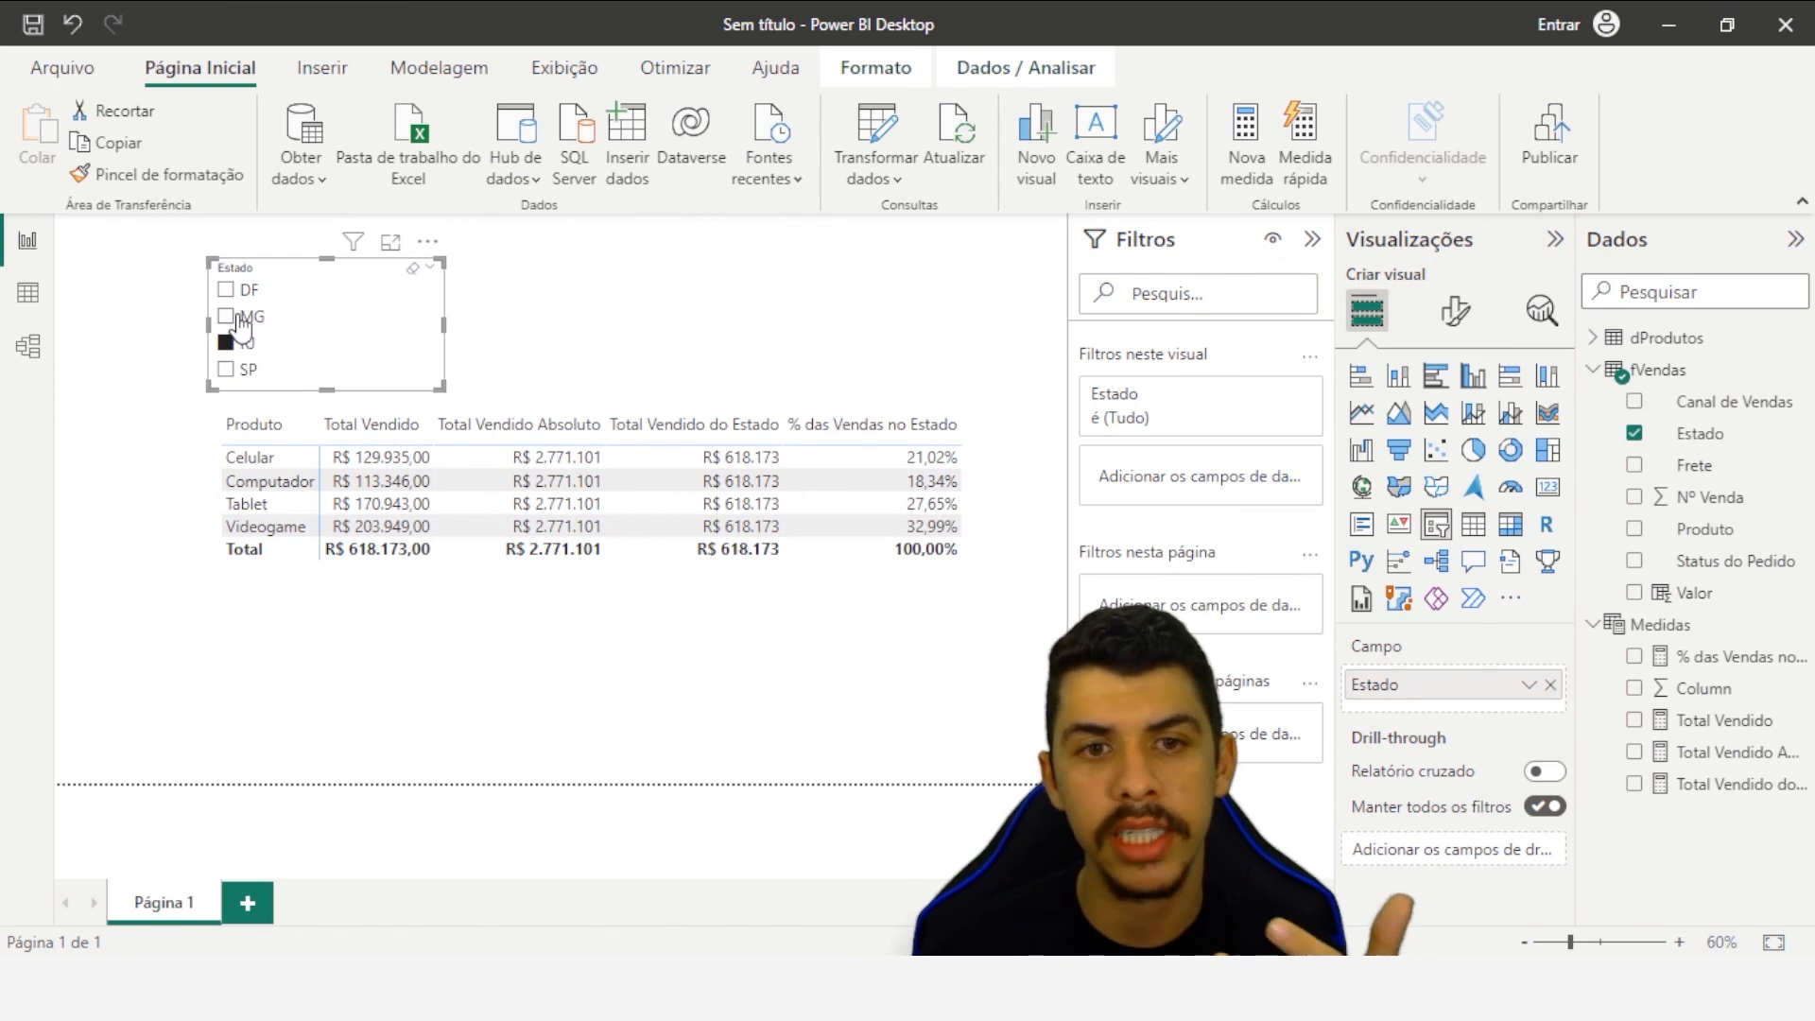
pyautogui.click(242, 320)
pyautogui.click(238, 291)
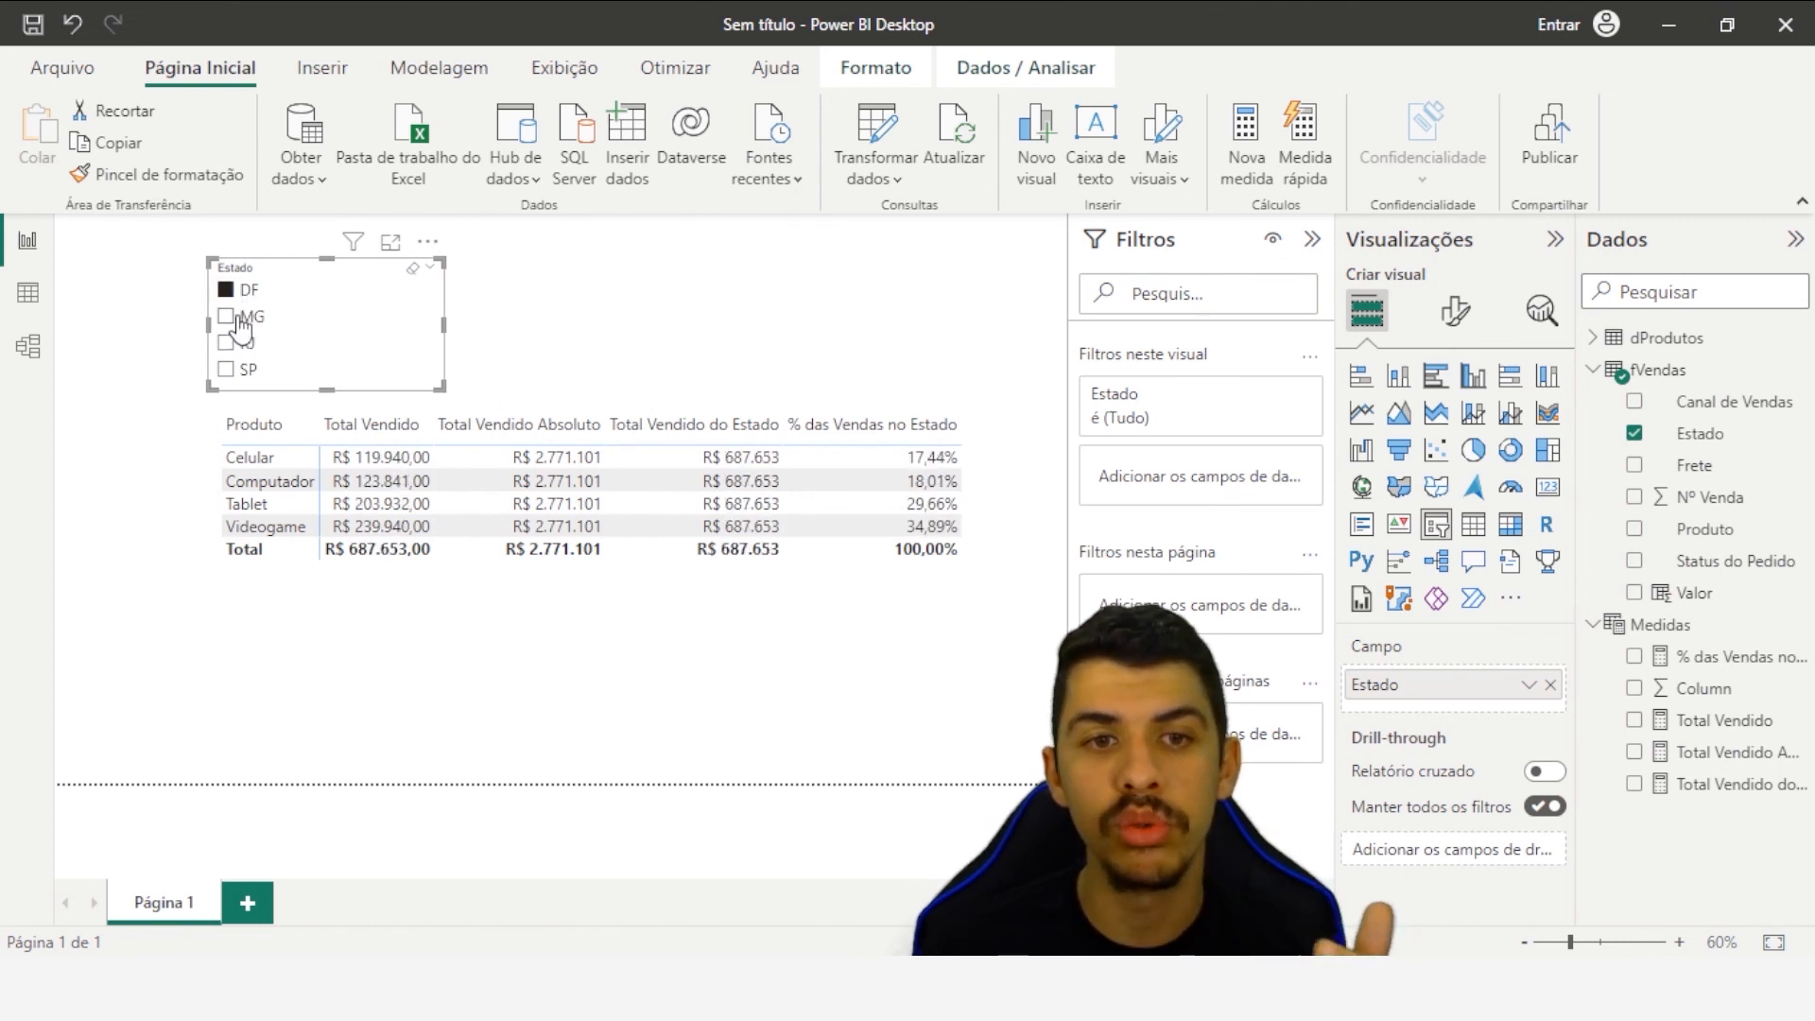
pyautogui.click(236, 317)
pyautogui.click(236, 344)
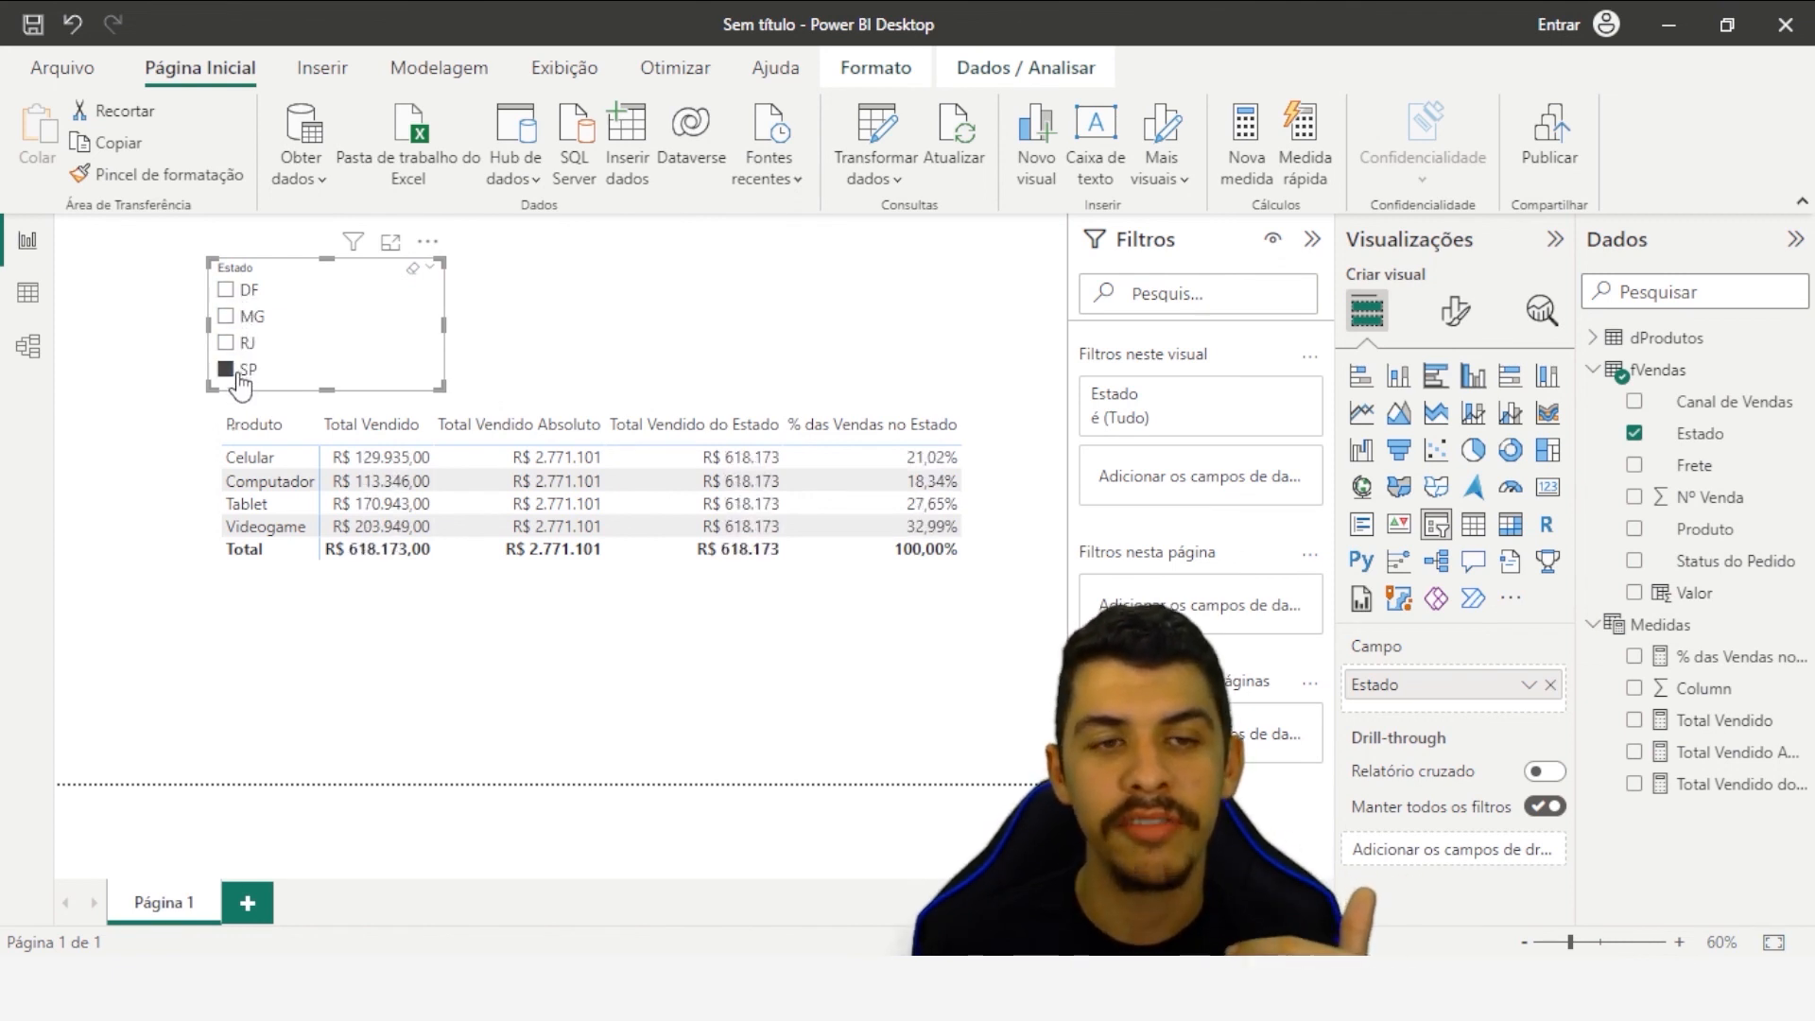
pyautogui.click(238, 371)
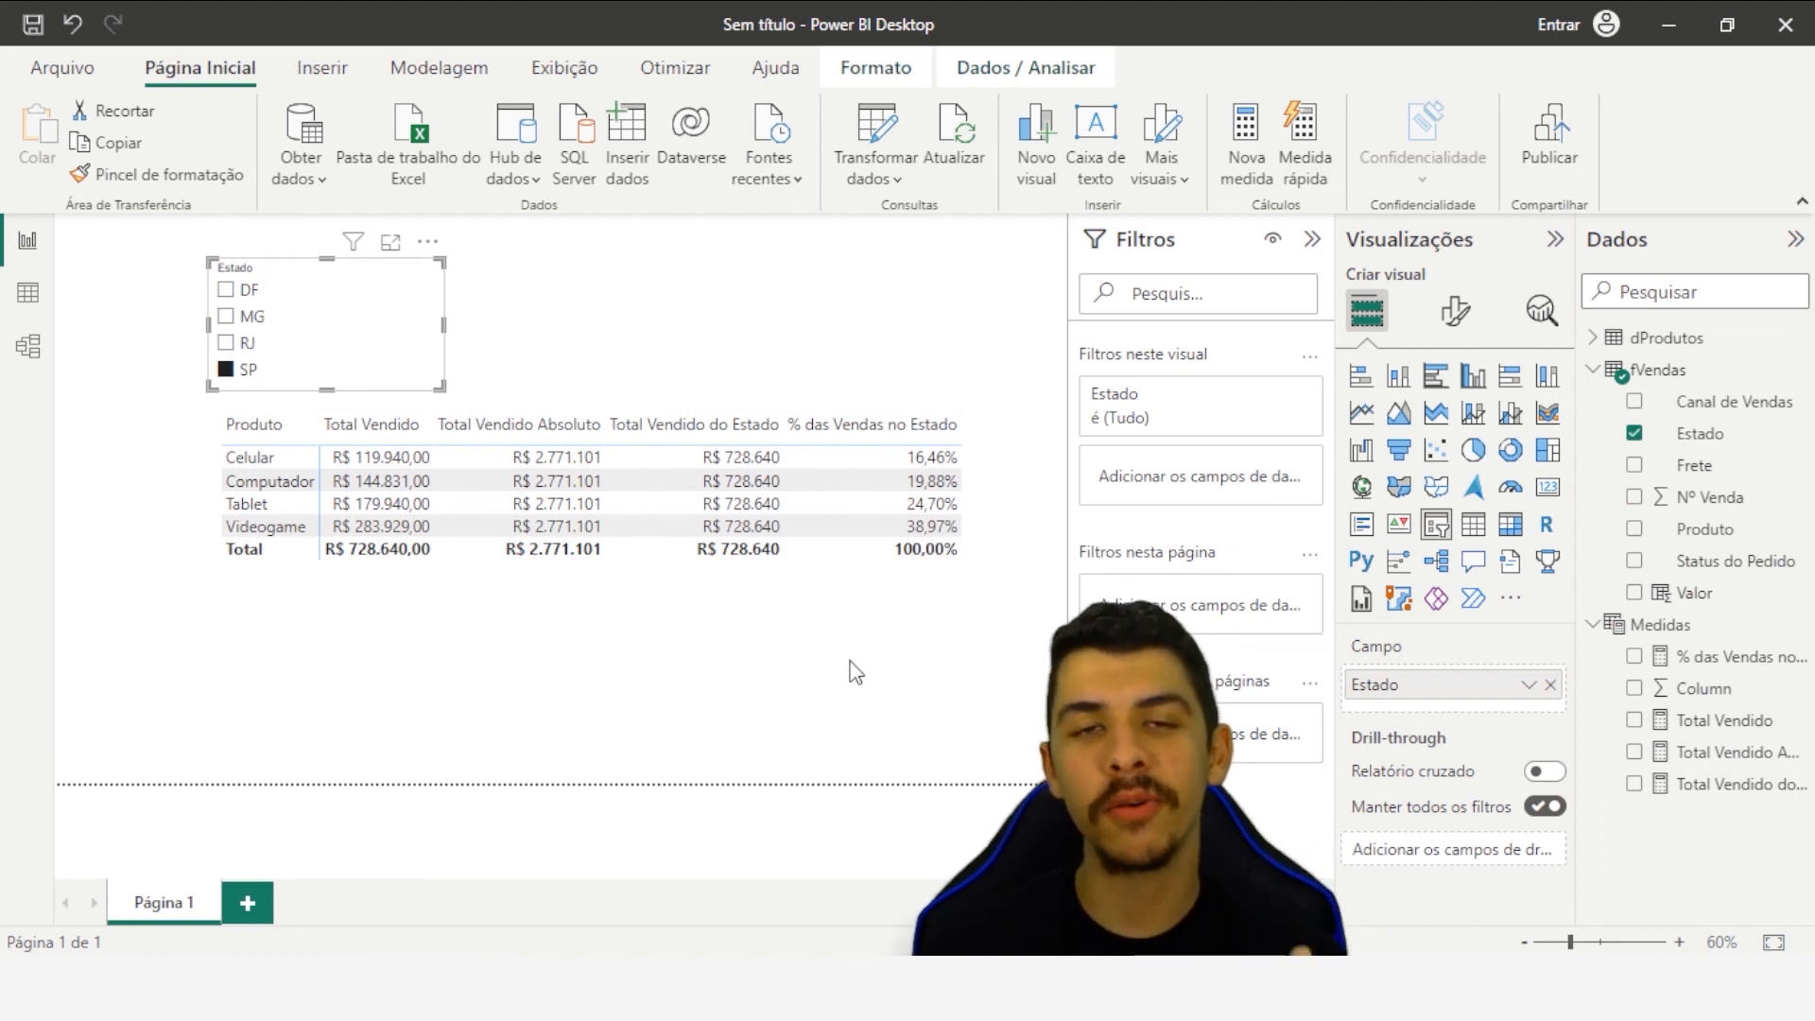